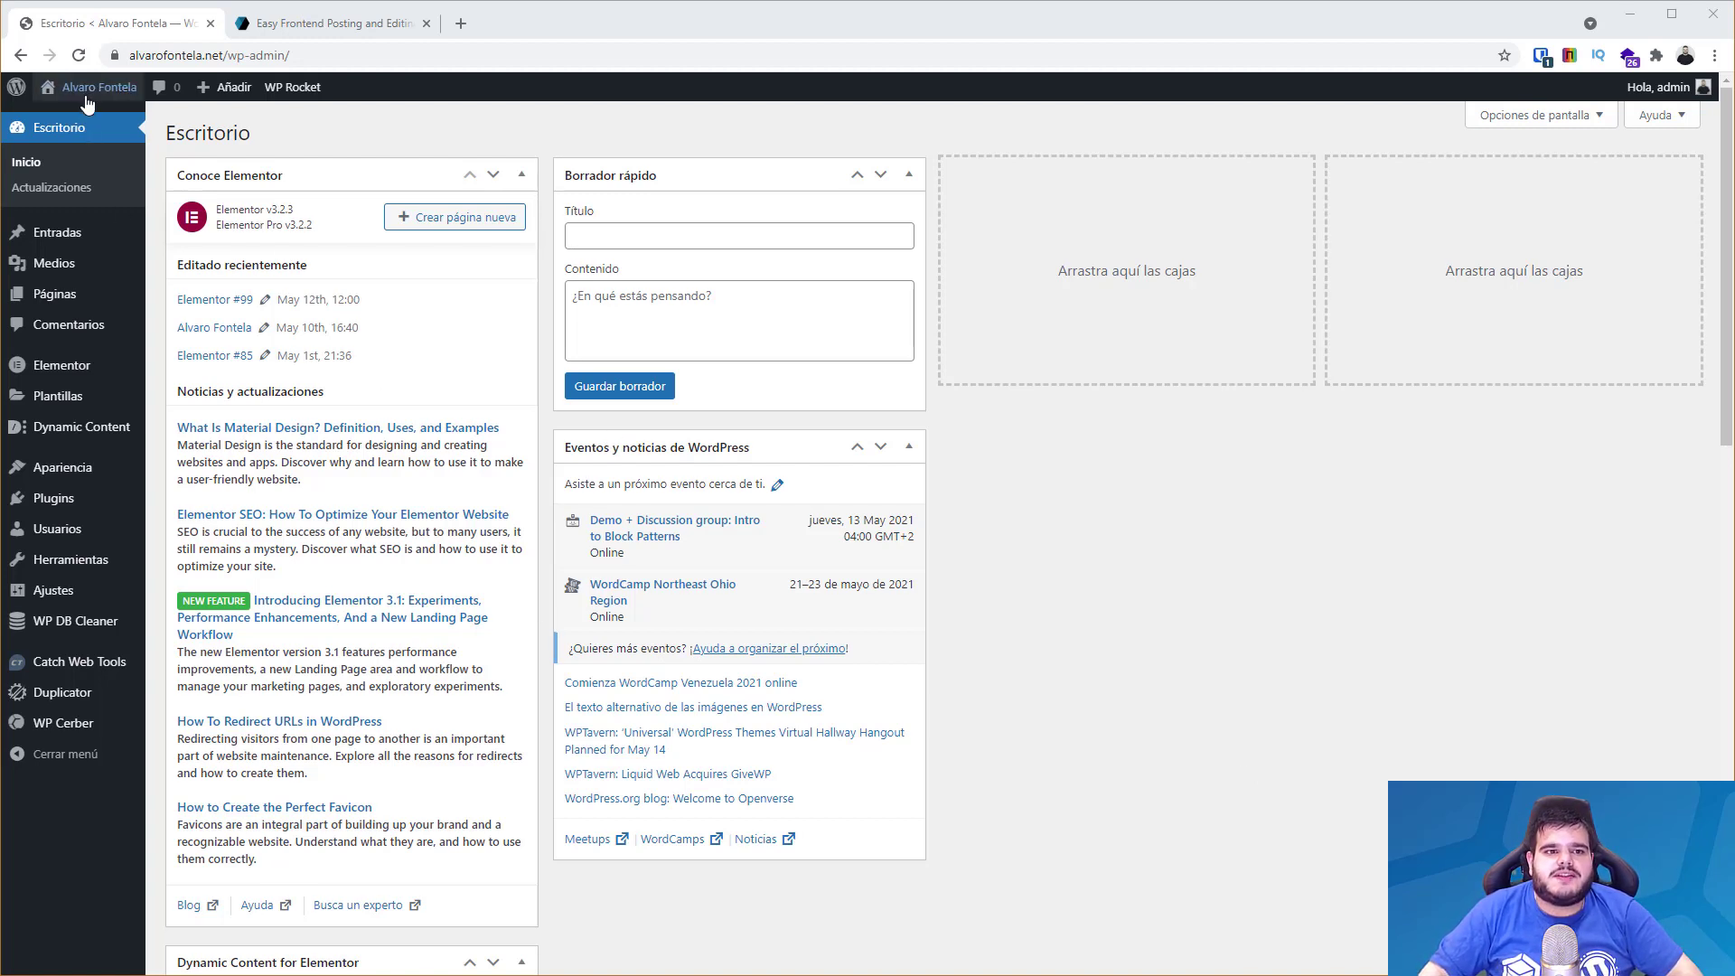
Open the Dynamic Content features page and look through its available widgets.
mouse_move(90, 88)
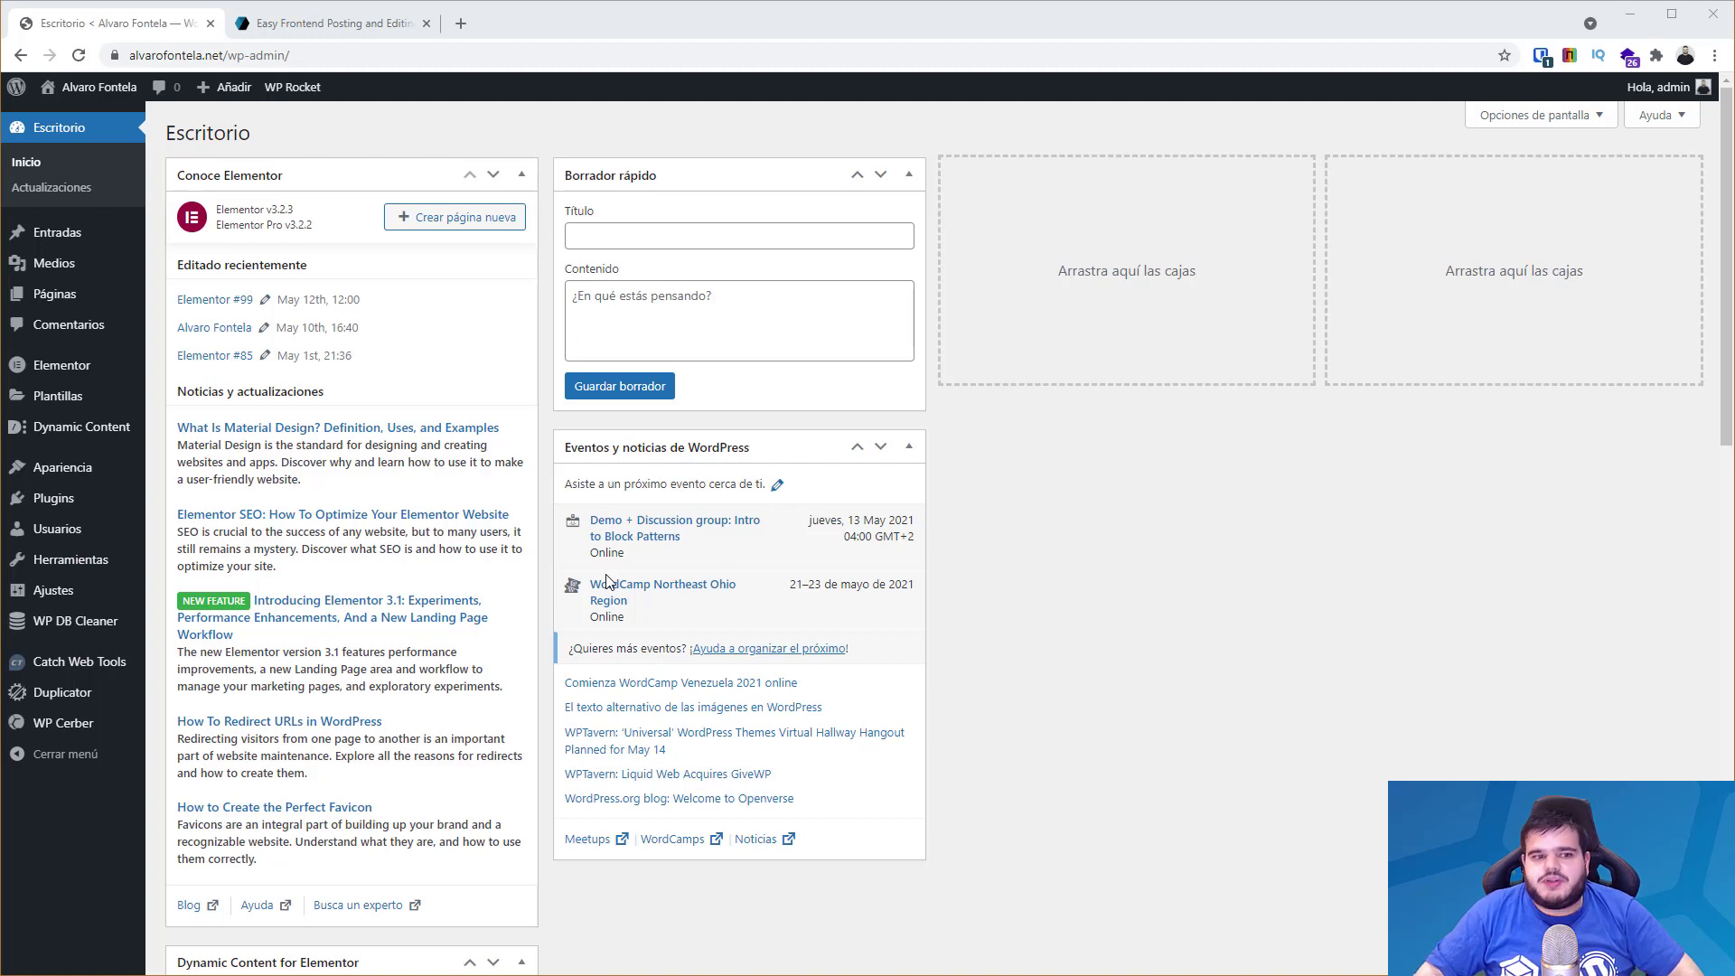
mouse_move(124, 433)
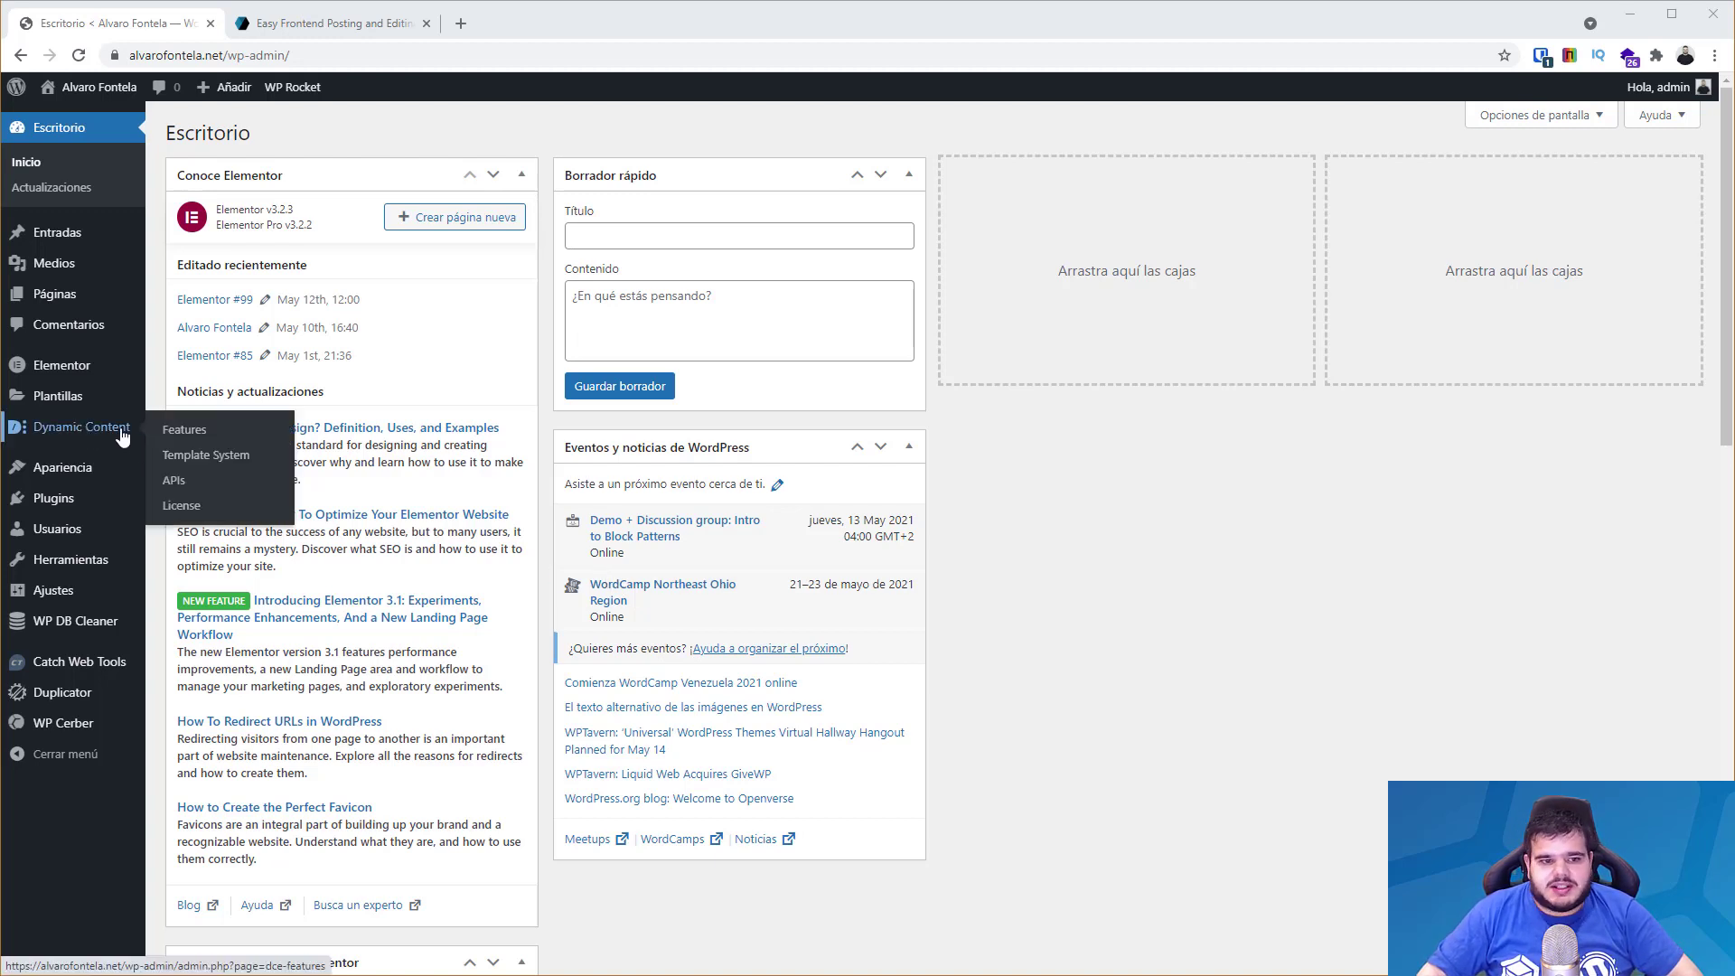
click(215, 437)
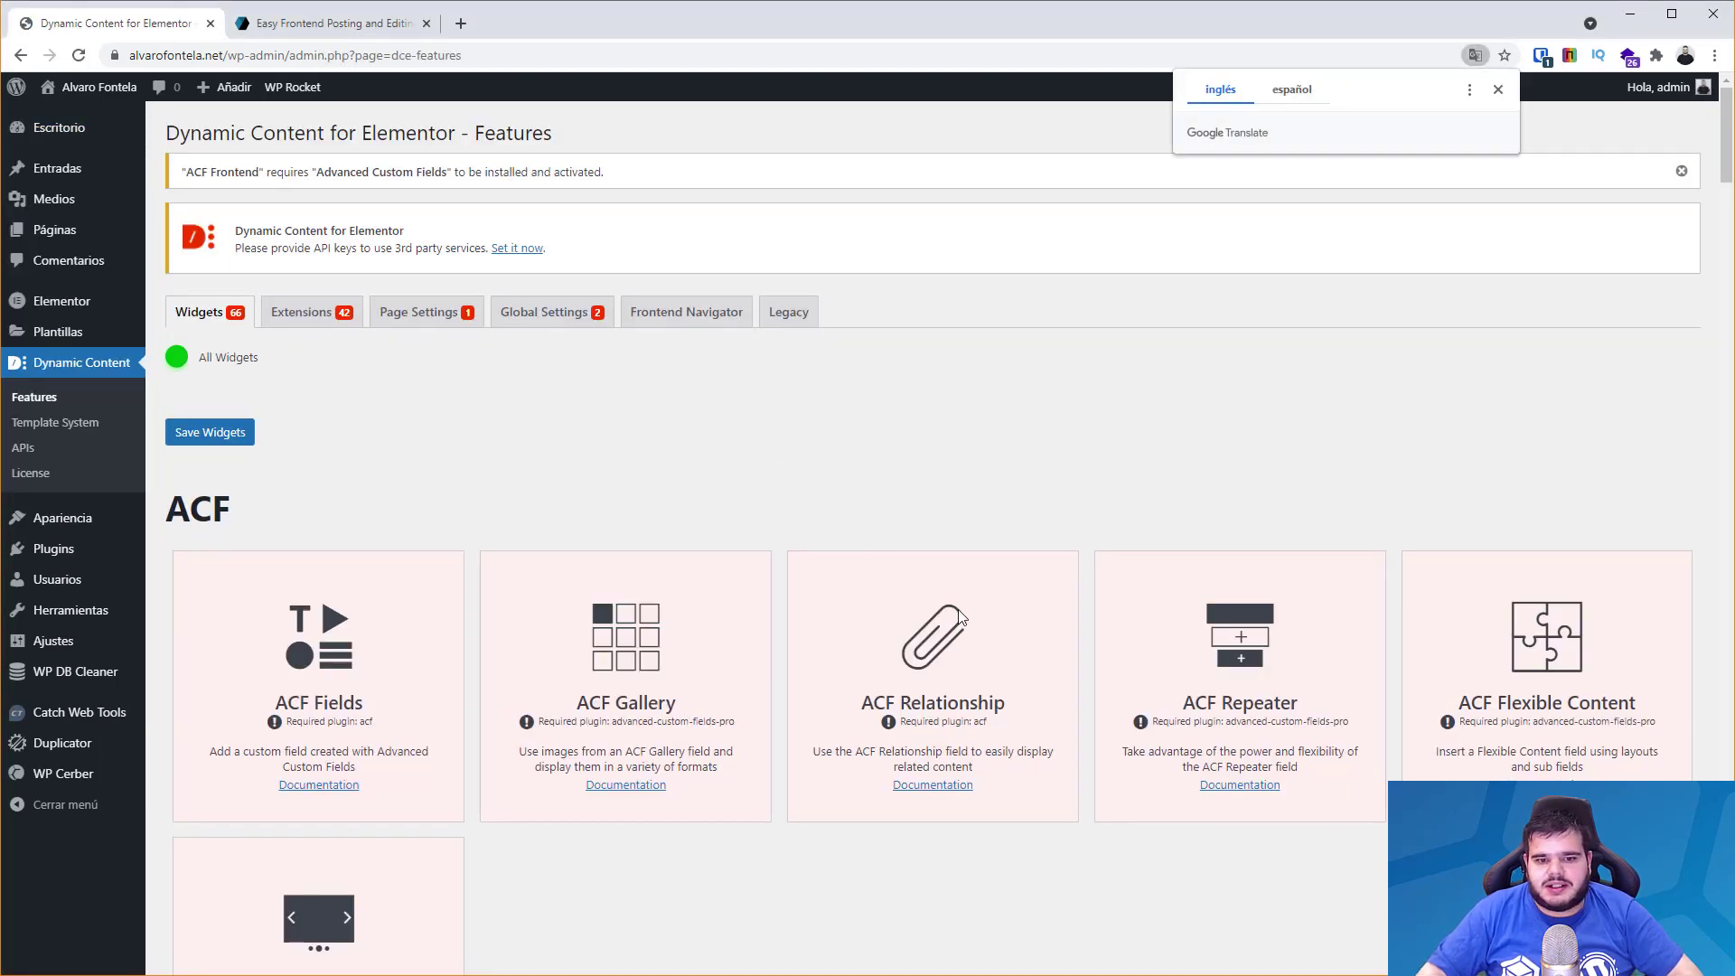
scroll(801, 587, down, 15)
scroll(732, 637, down, 20)
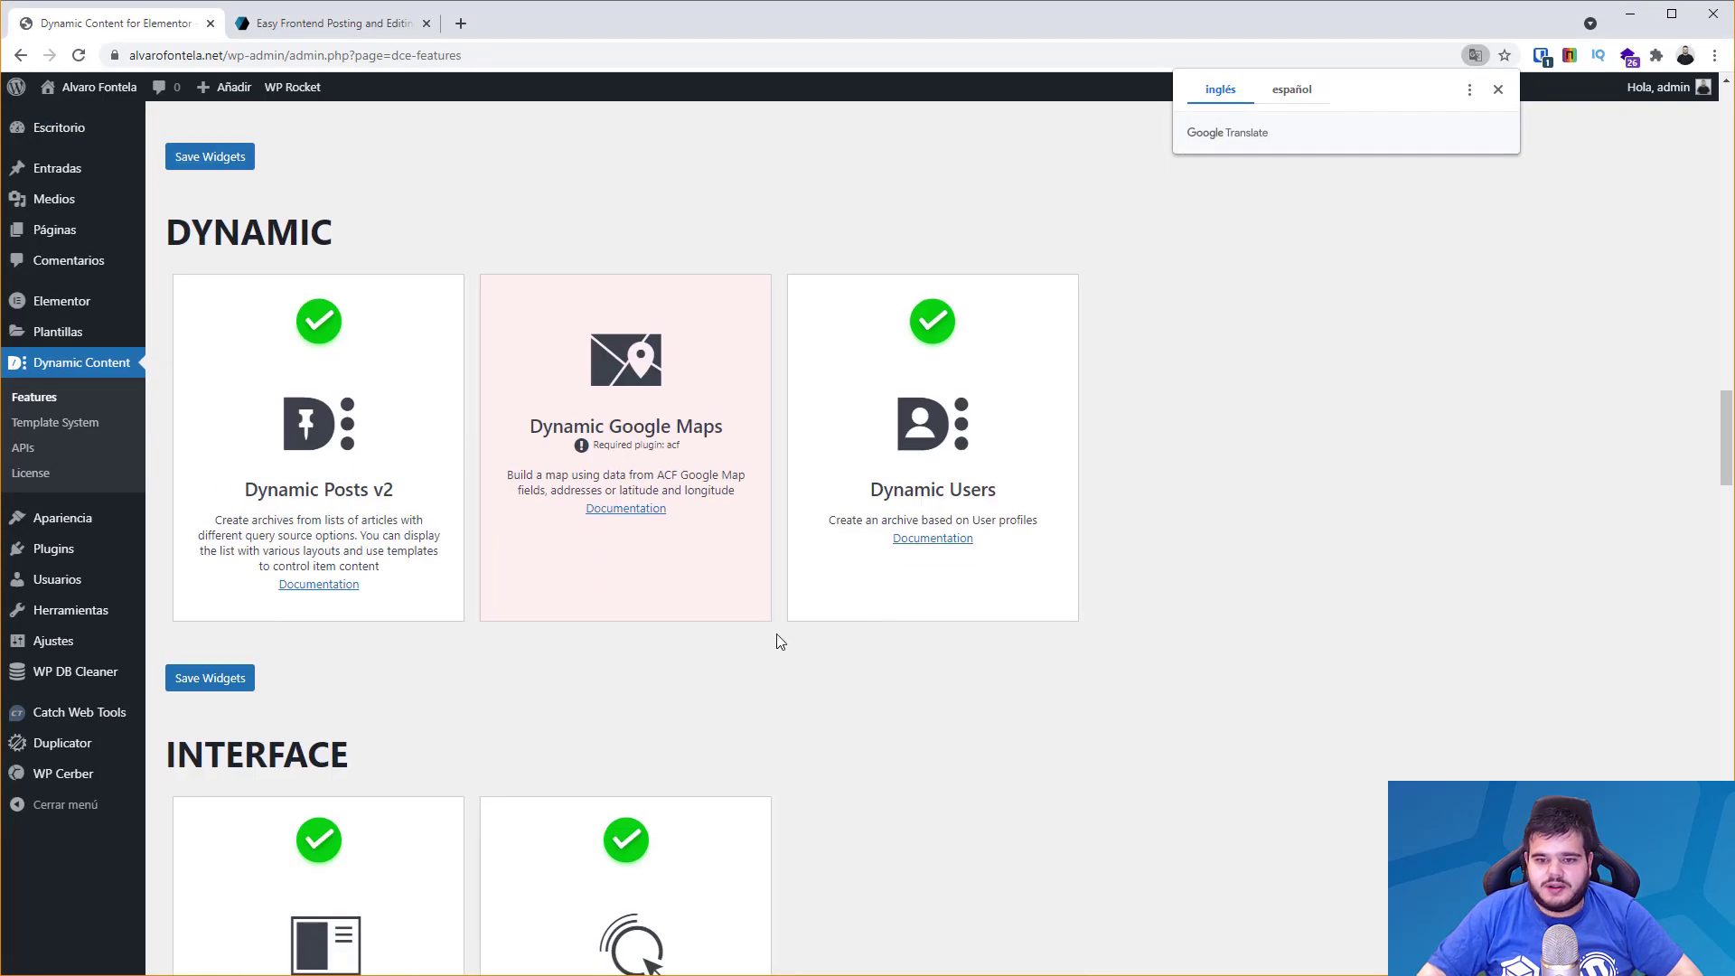
scroll(651, 513, up, 15)
scroll(586, 513, up, 20)
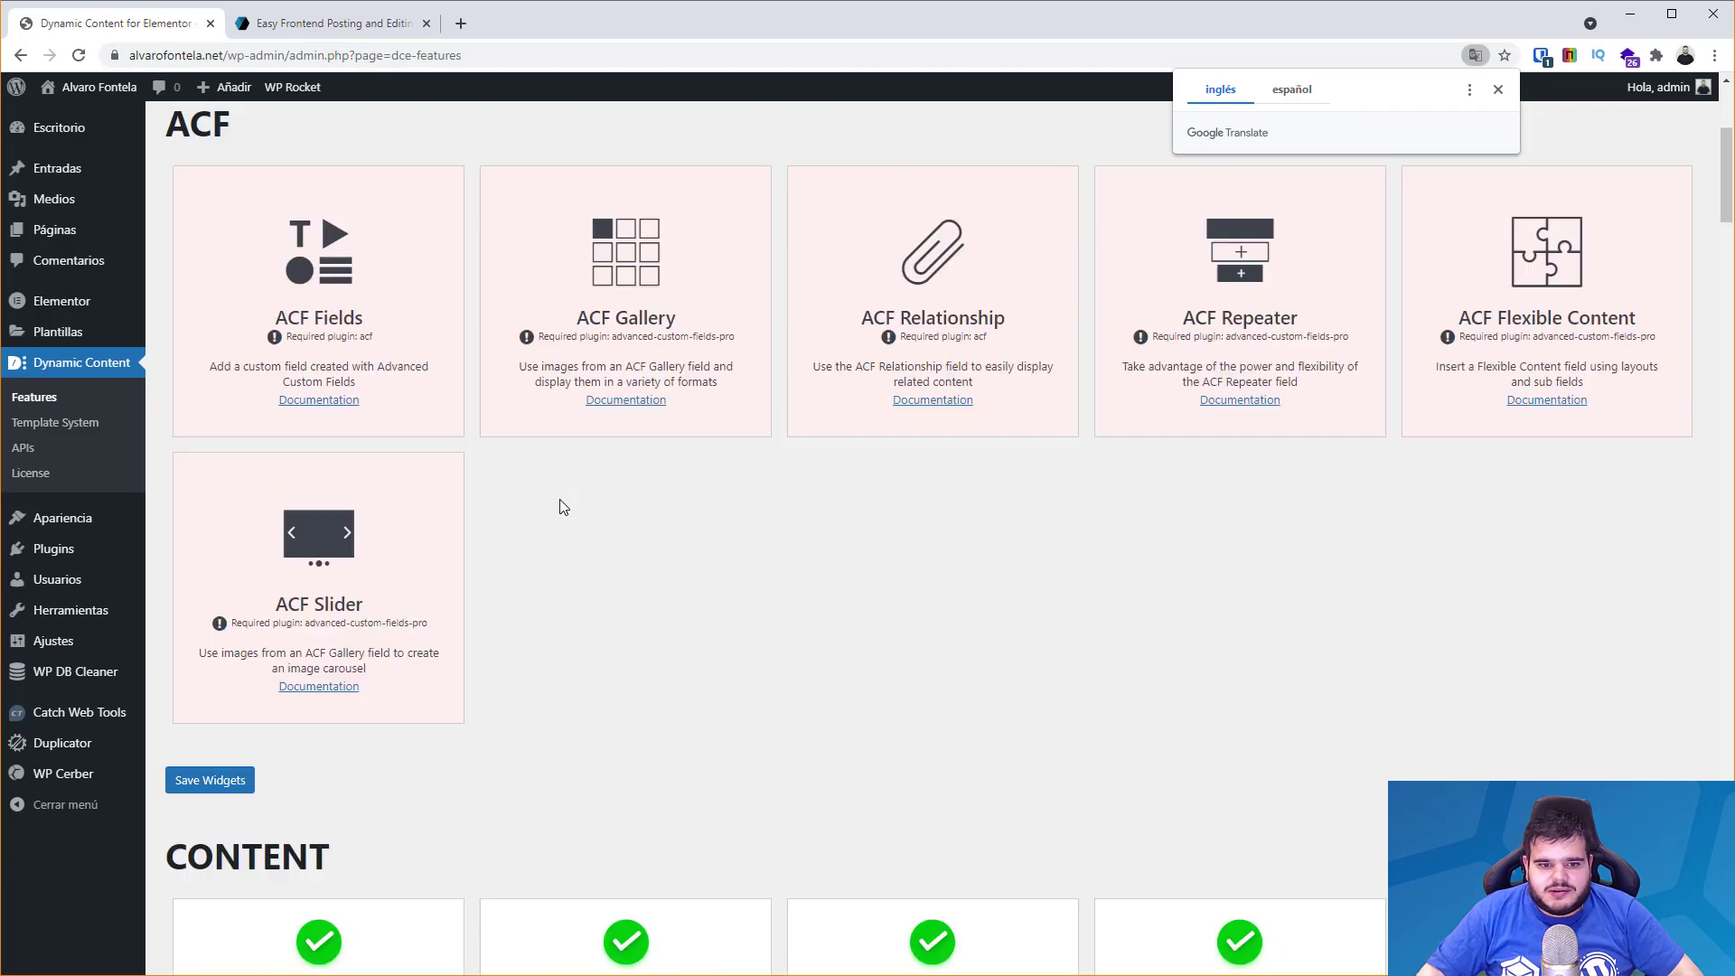
Browse the Dynamic Content extensions to find the one that saves Elementor Pro form submissions.
click(347, 323)
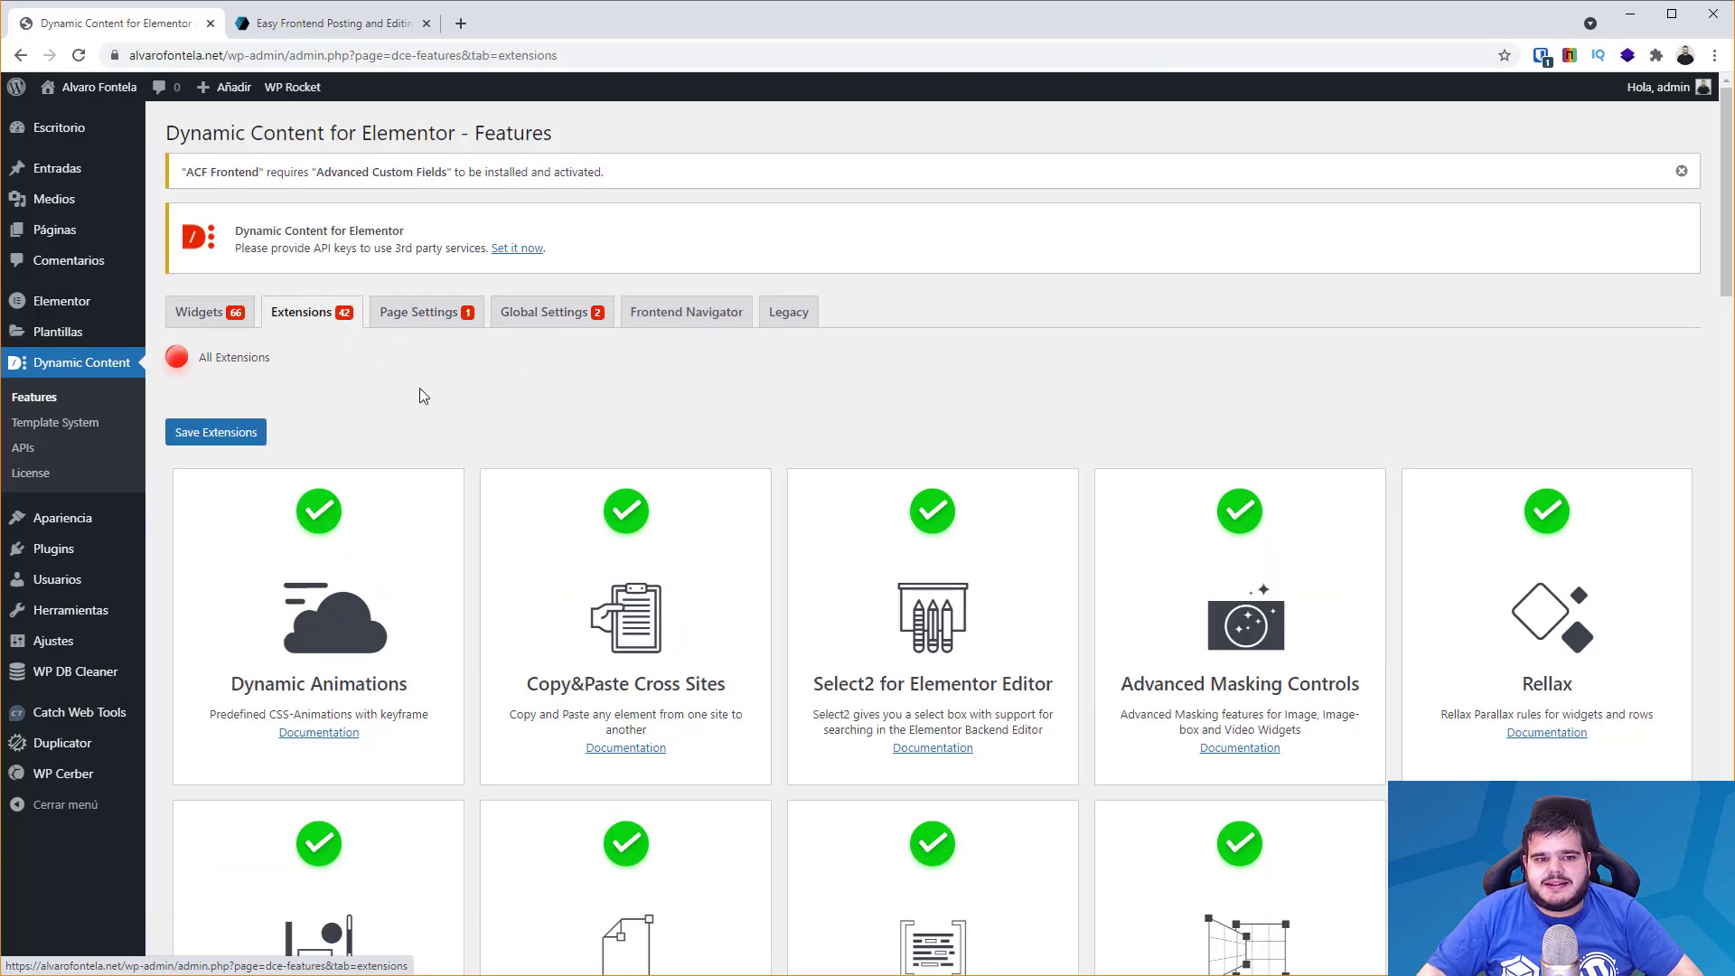
scroll(542, 542, down, 10)
scroll(603, 623, down, 6)
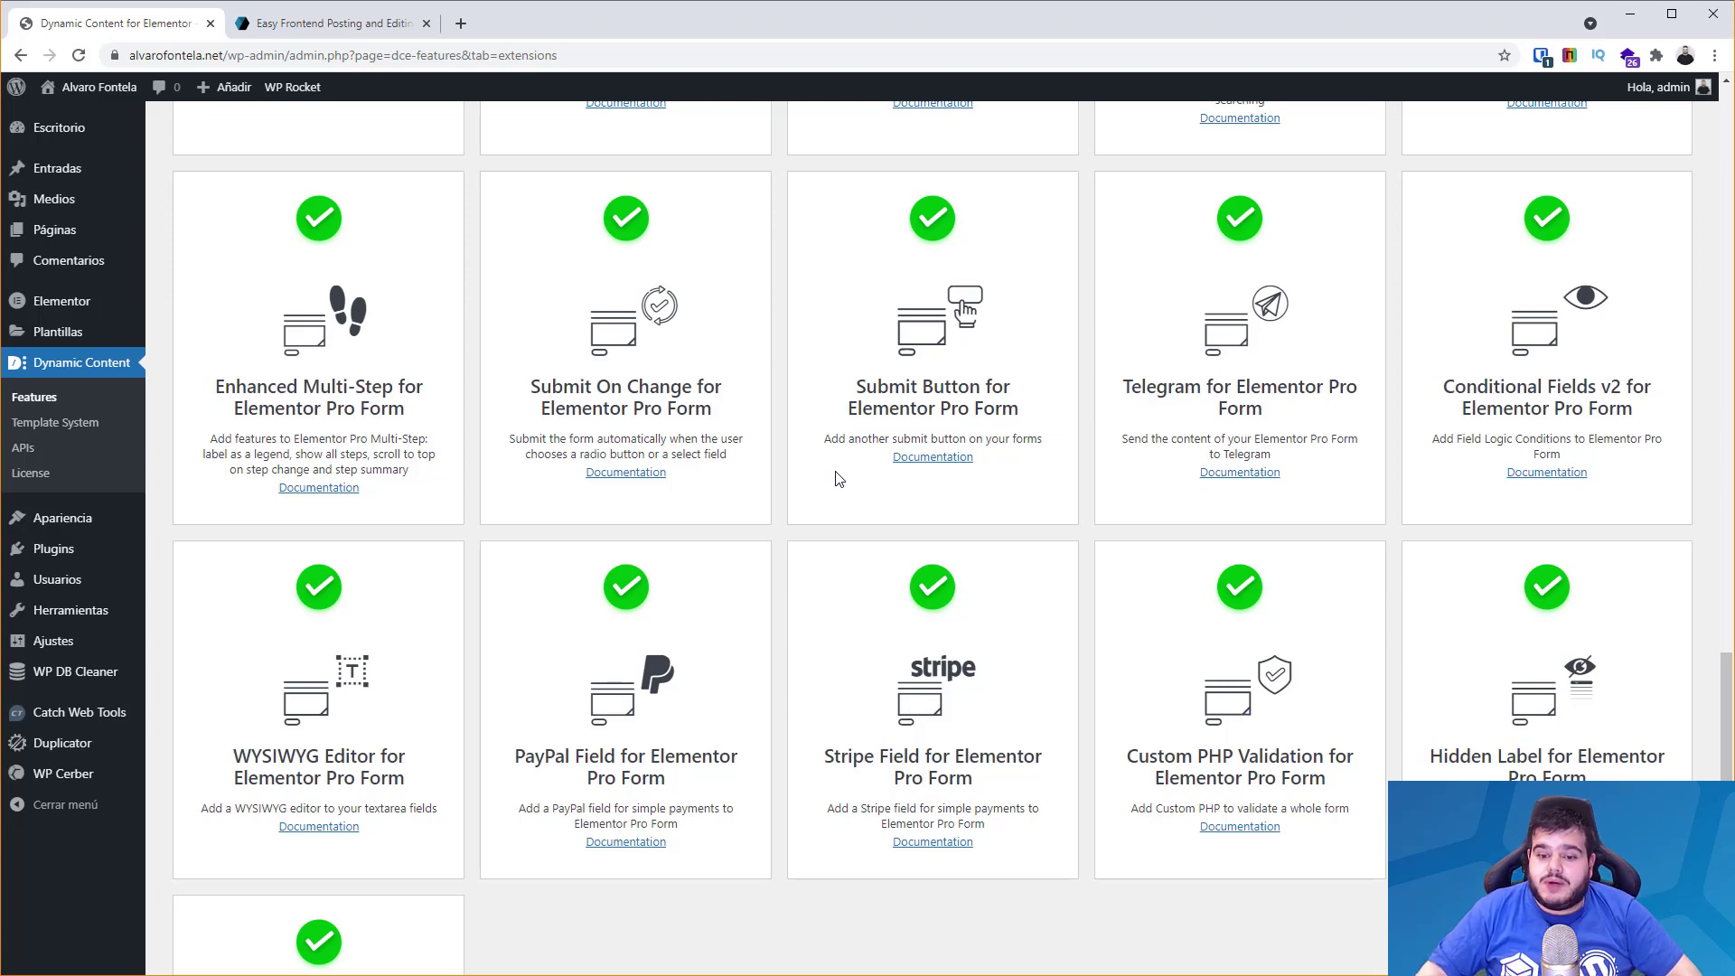
scroll(852, 561, up, 7)
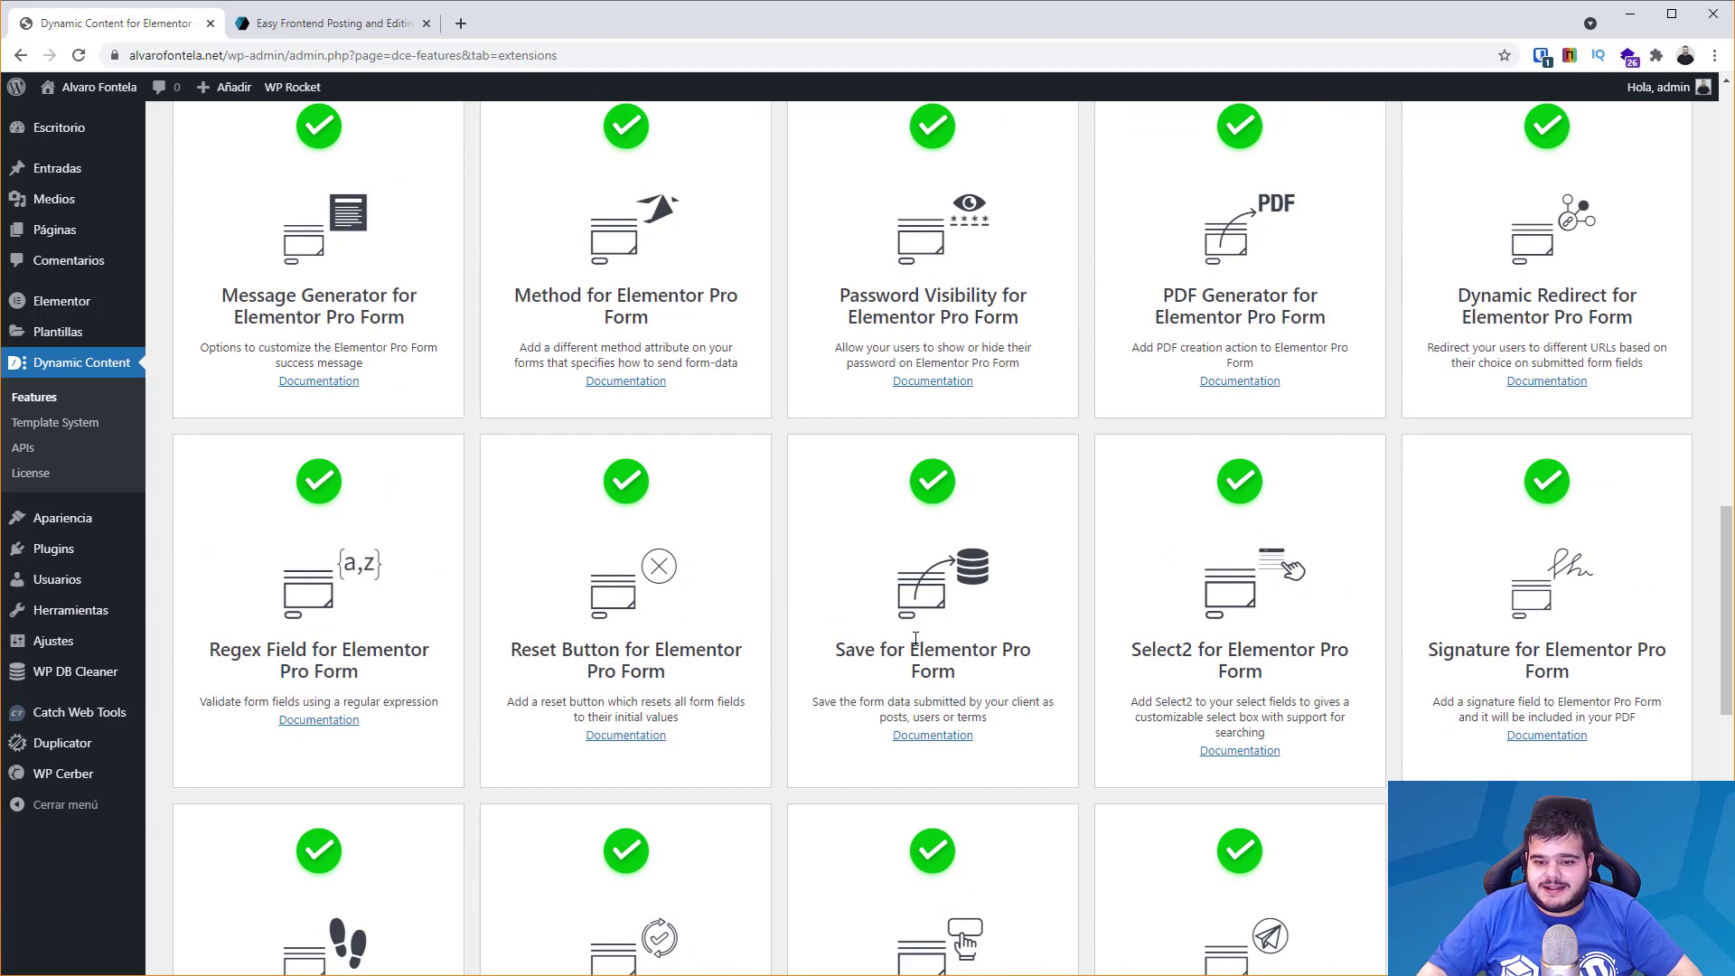
Open the Save for Elementor Pro Form extension's information page, accept the cookie notice and review its description.
ctrl+click(940, 747)
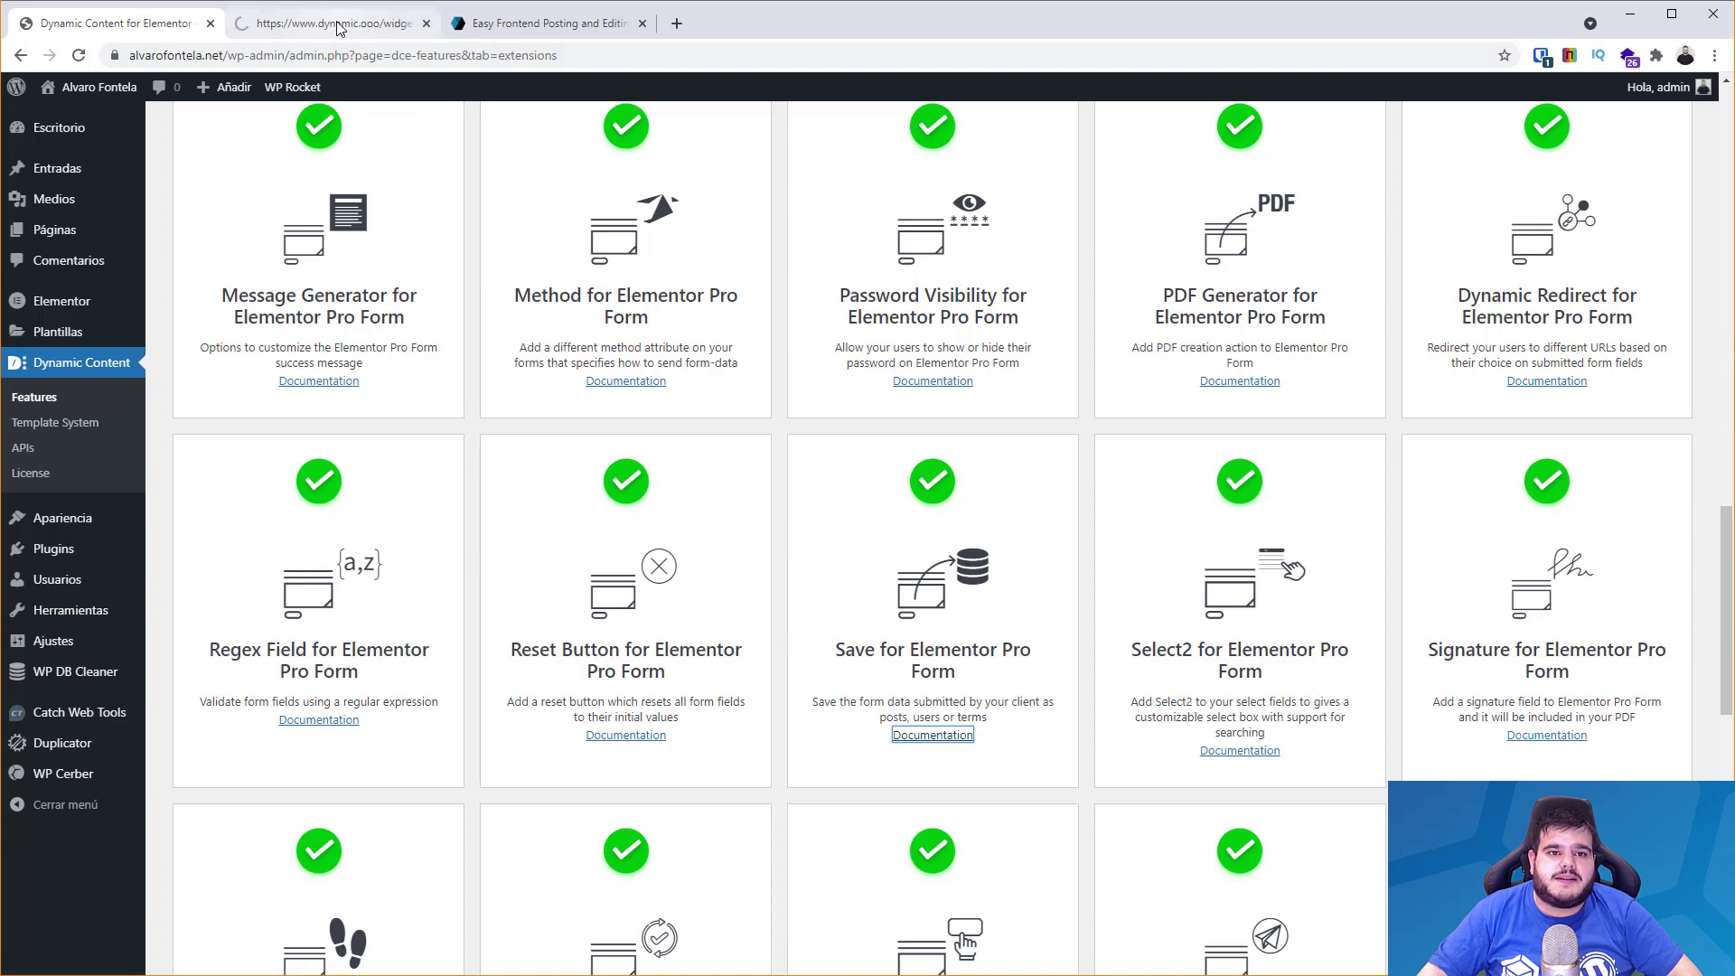
key(ctrl+Tab)
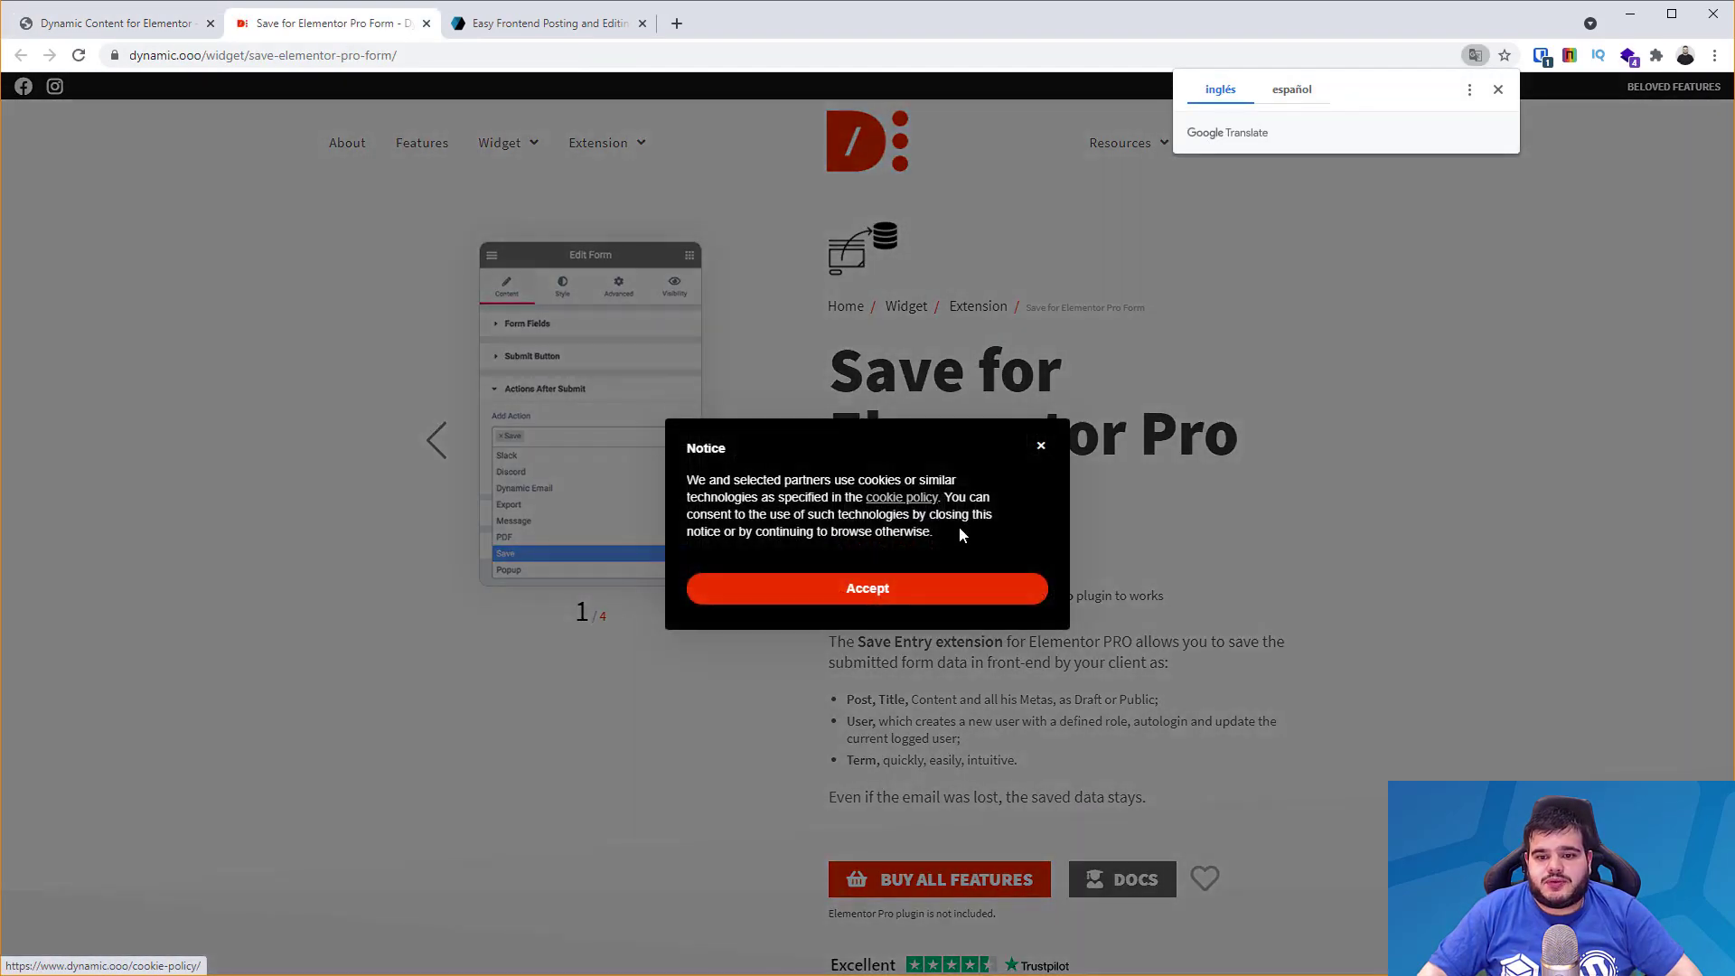
click(904, 590)
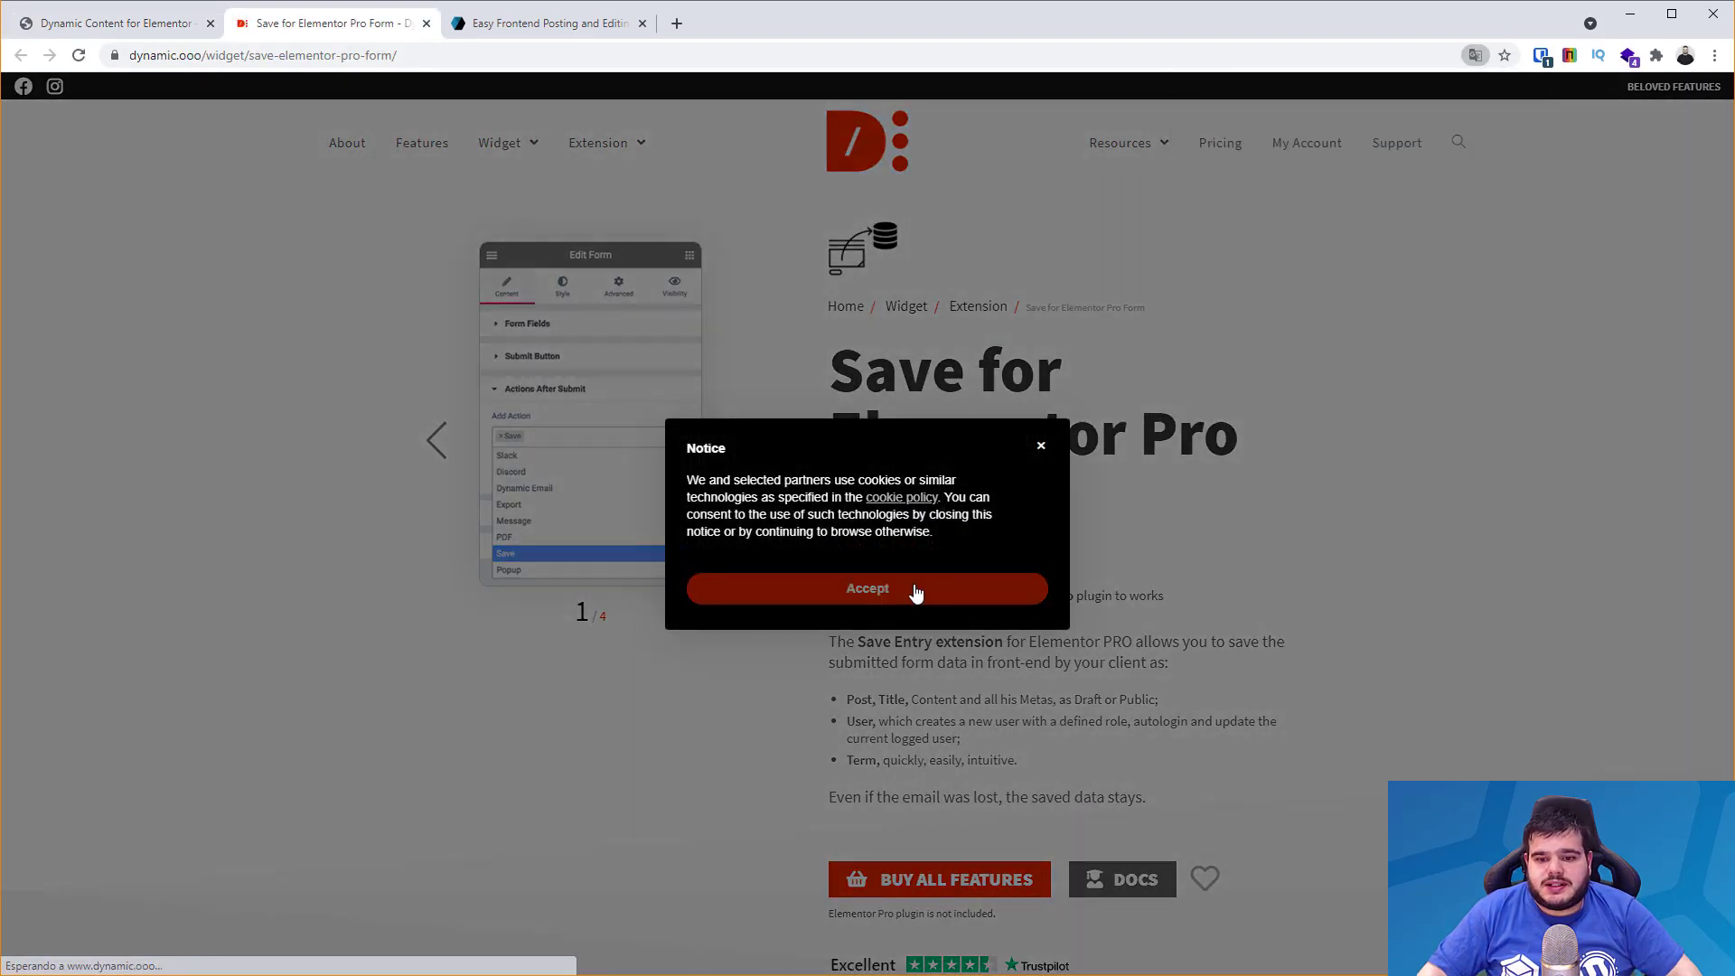
scroll(992, 797, down, 2)
scroll(1262, 566, down, 4)
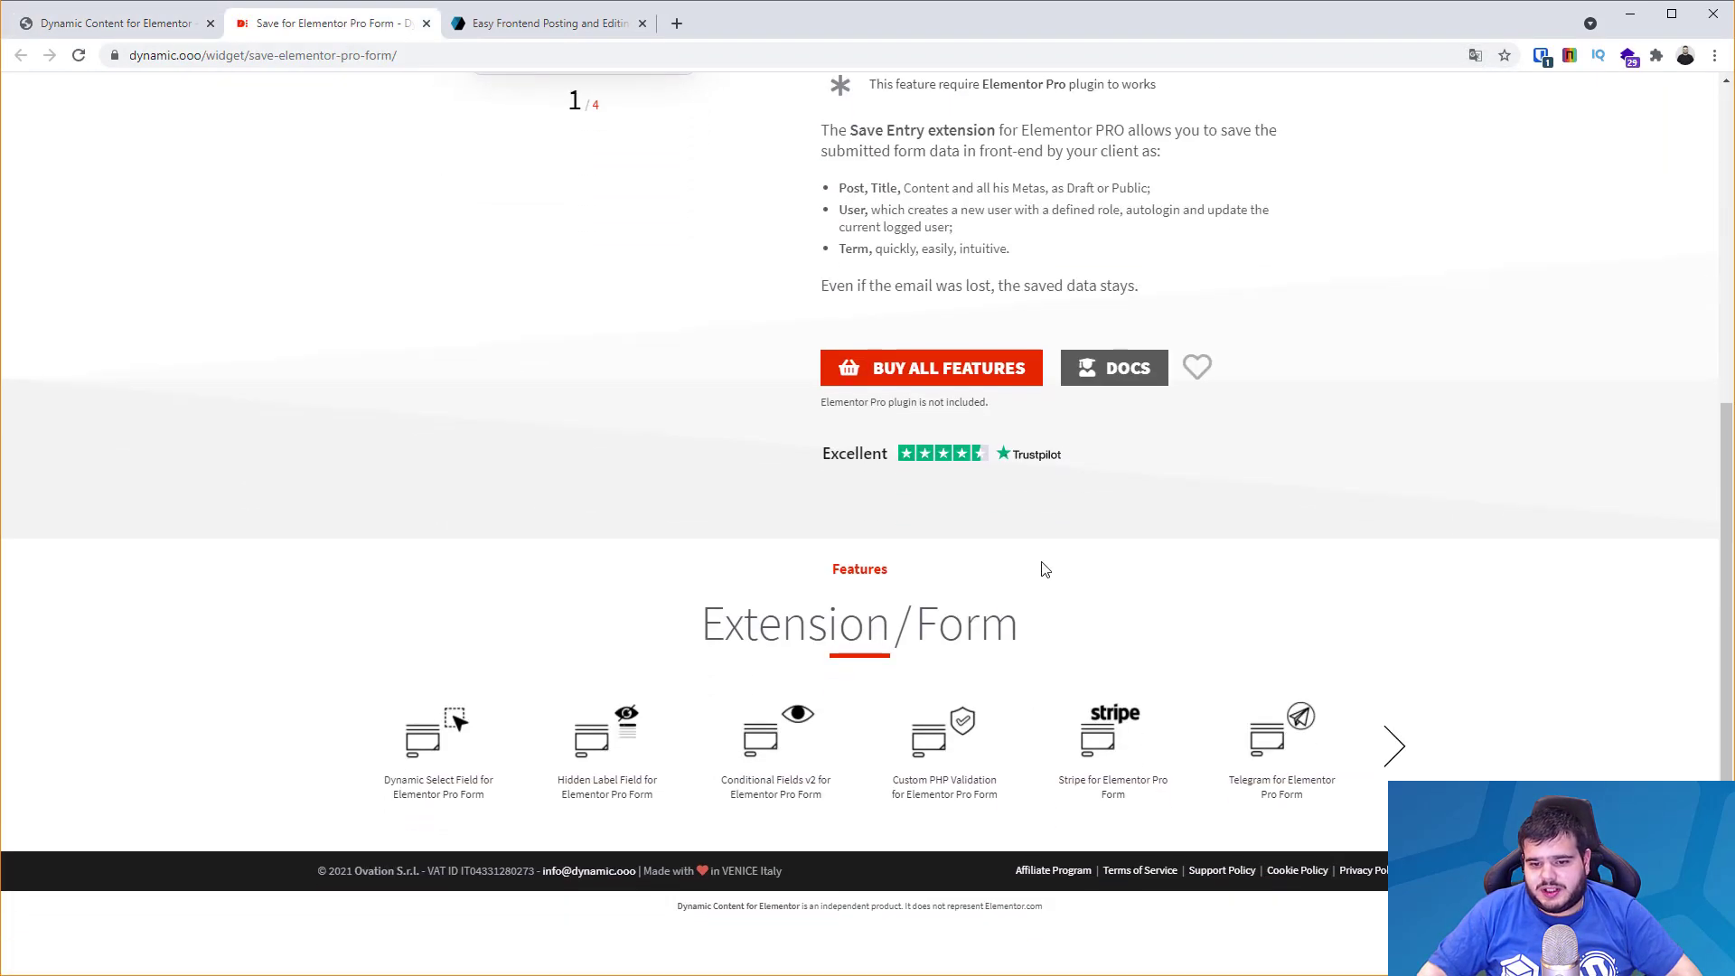
Open the docs article for Save for Elementor Pro Form and read through its save settings.
scroll(1038, 569, up, 6)
click(1113, 880)
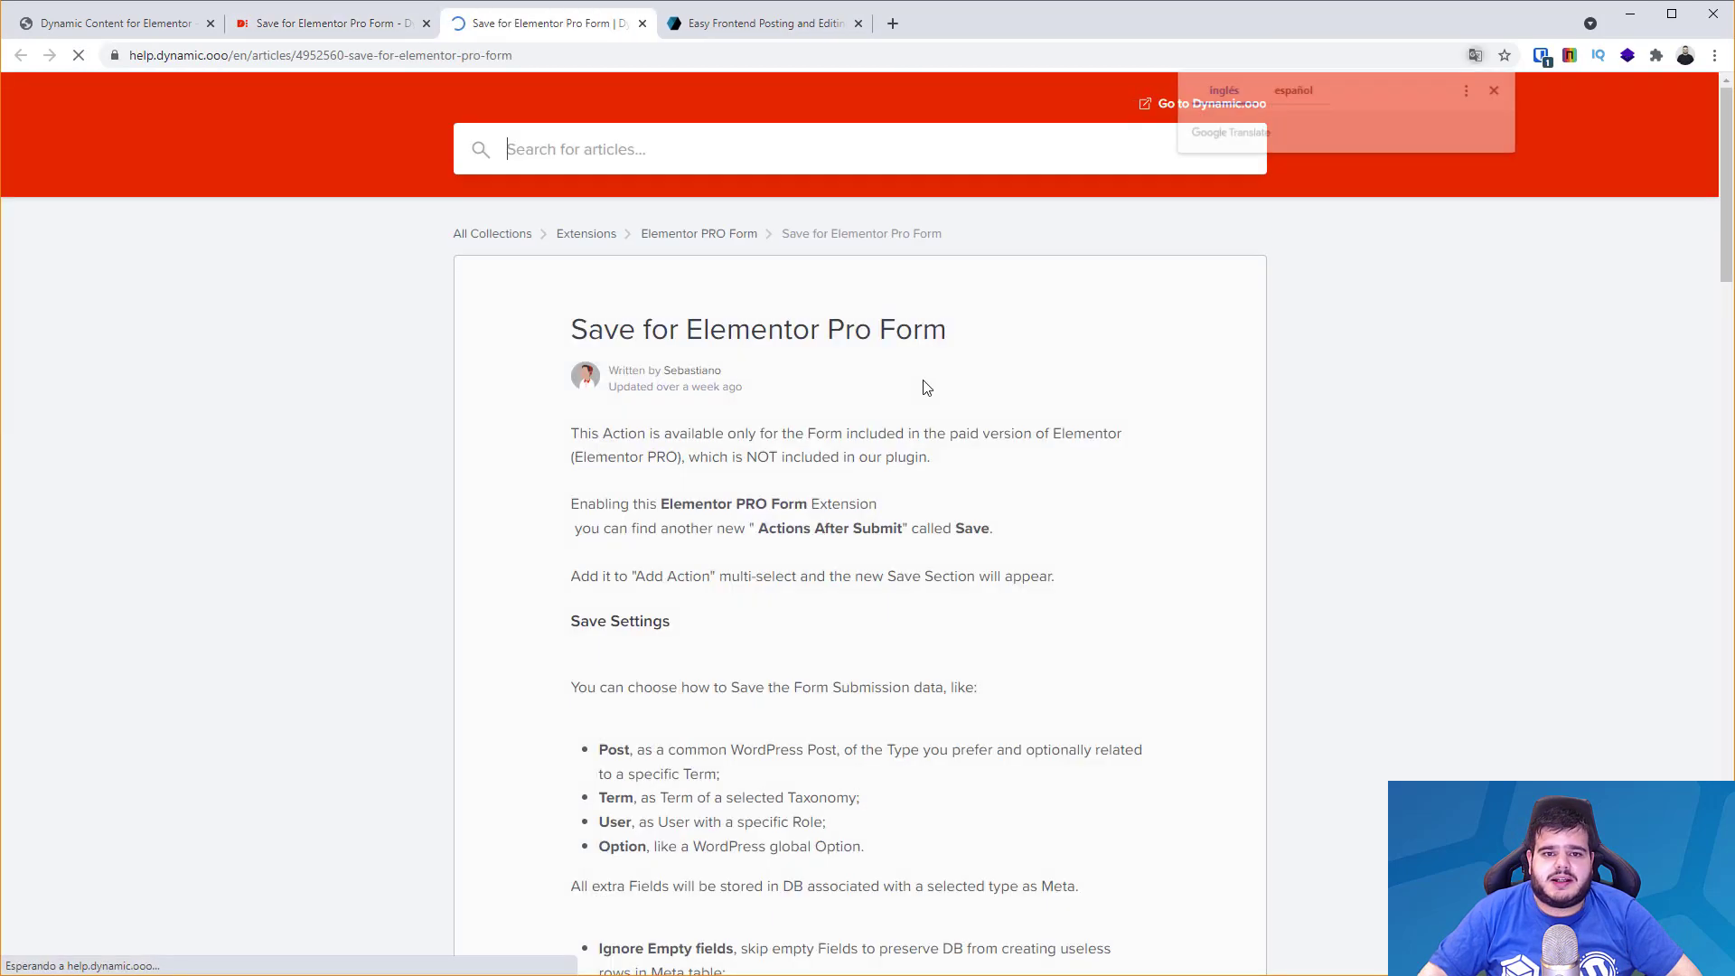
scroll(780, 431, down, 4)
scroll(780, 431, down, 13)
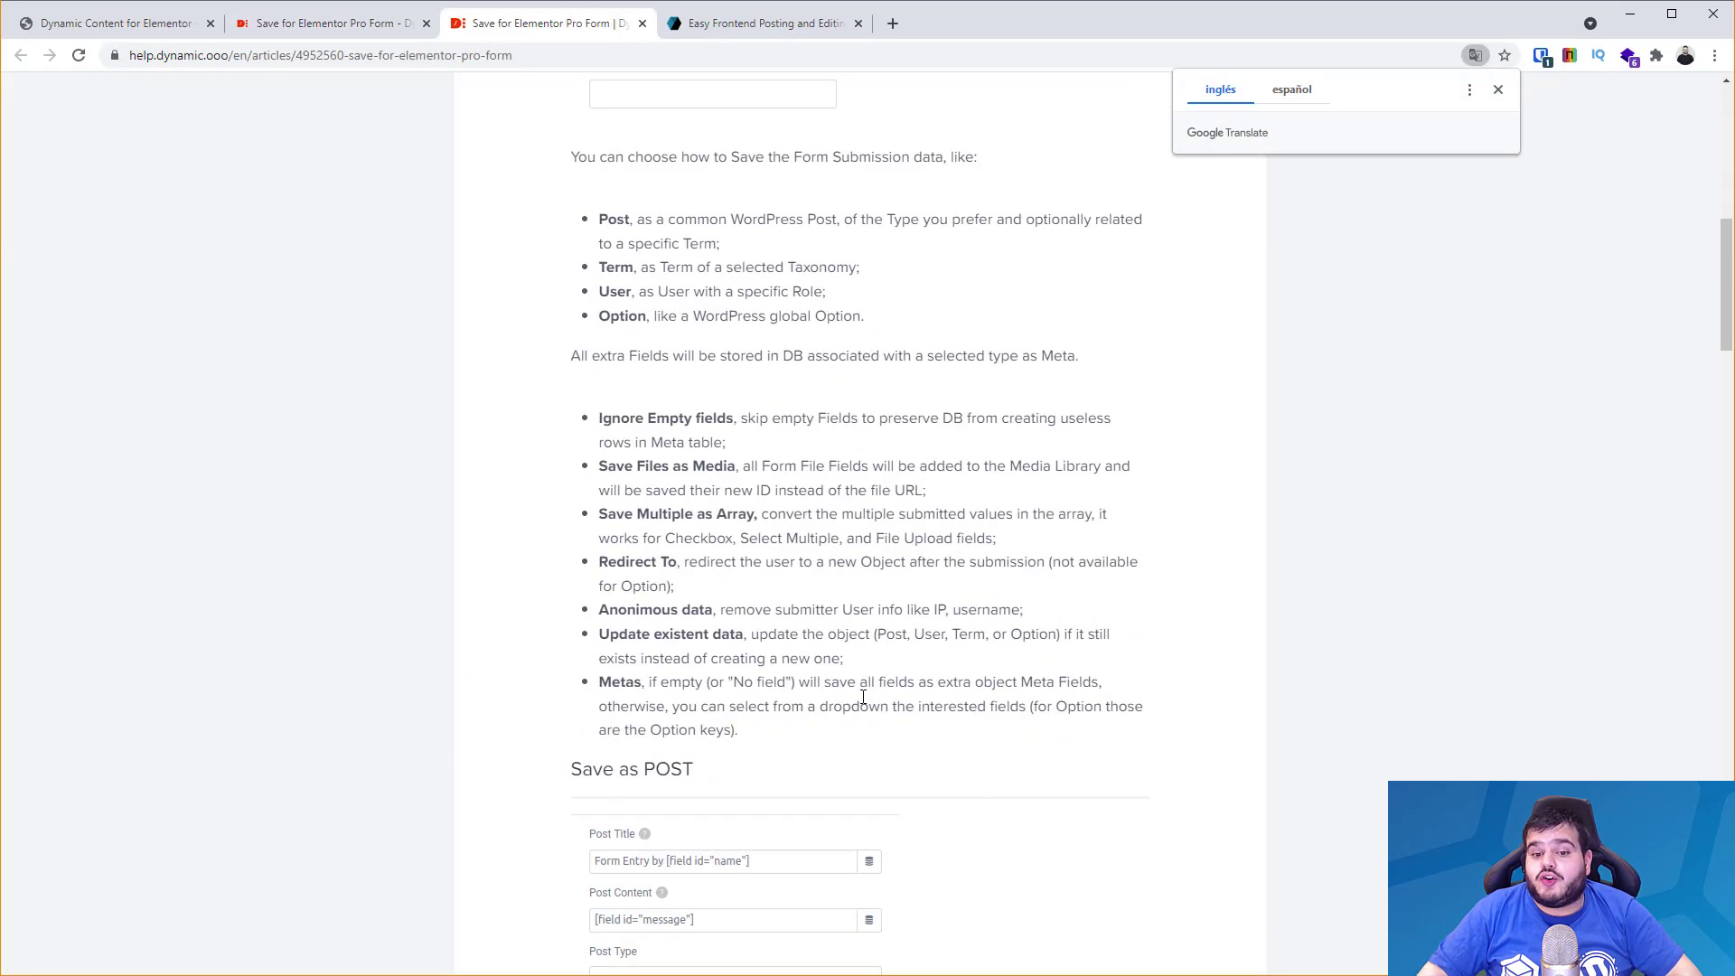
Create a new WordPress page, open it for editing with Elementor and add a Form widget to it.
click(141, 20)
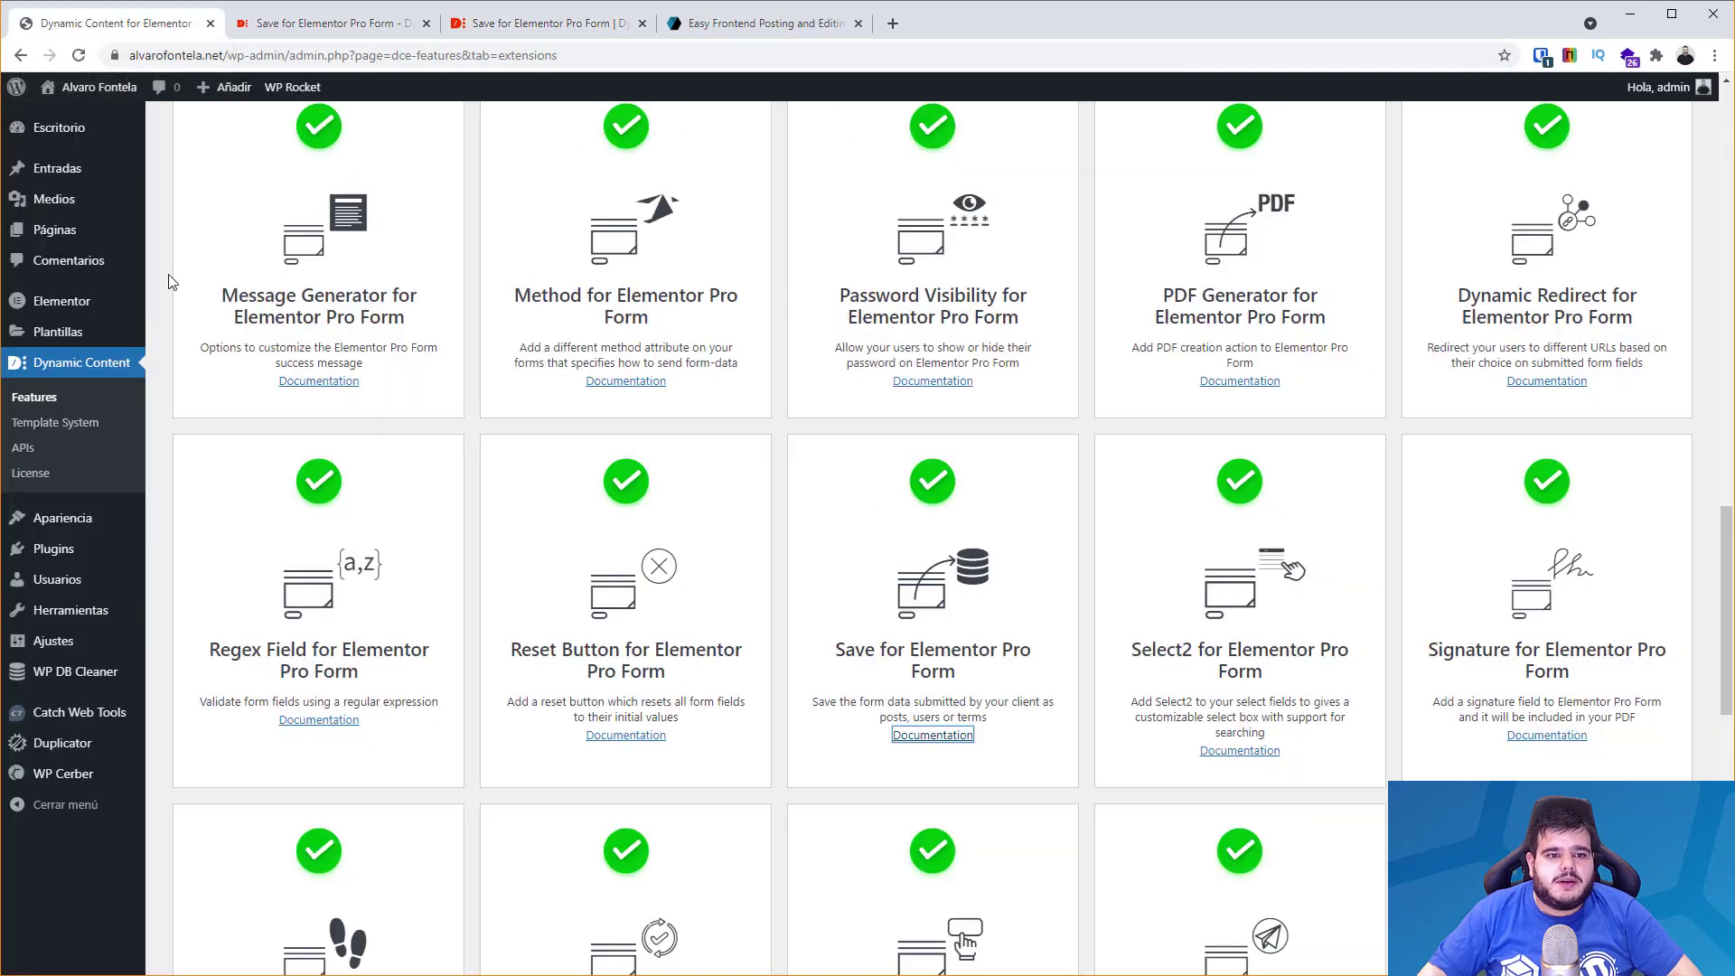
click(89, 237)
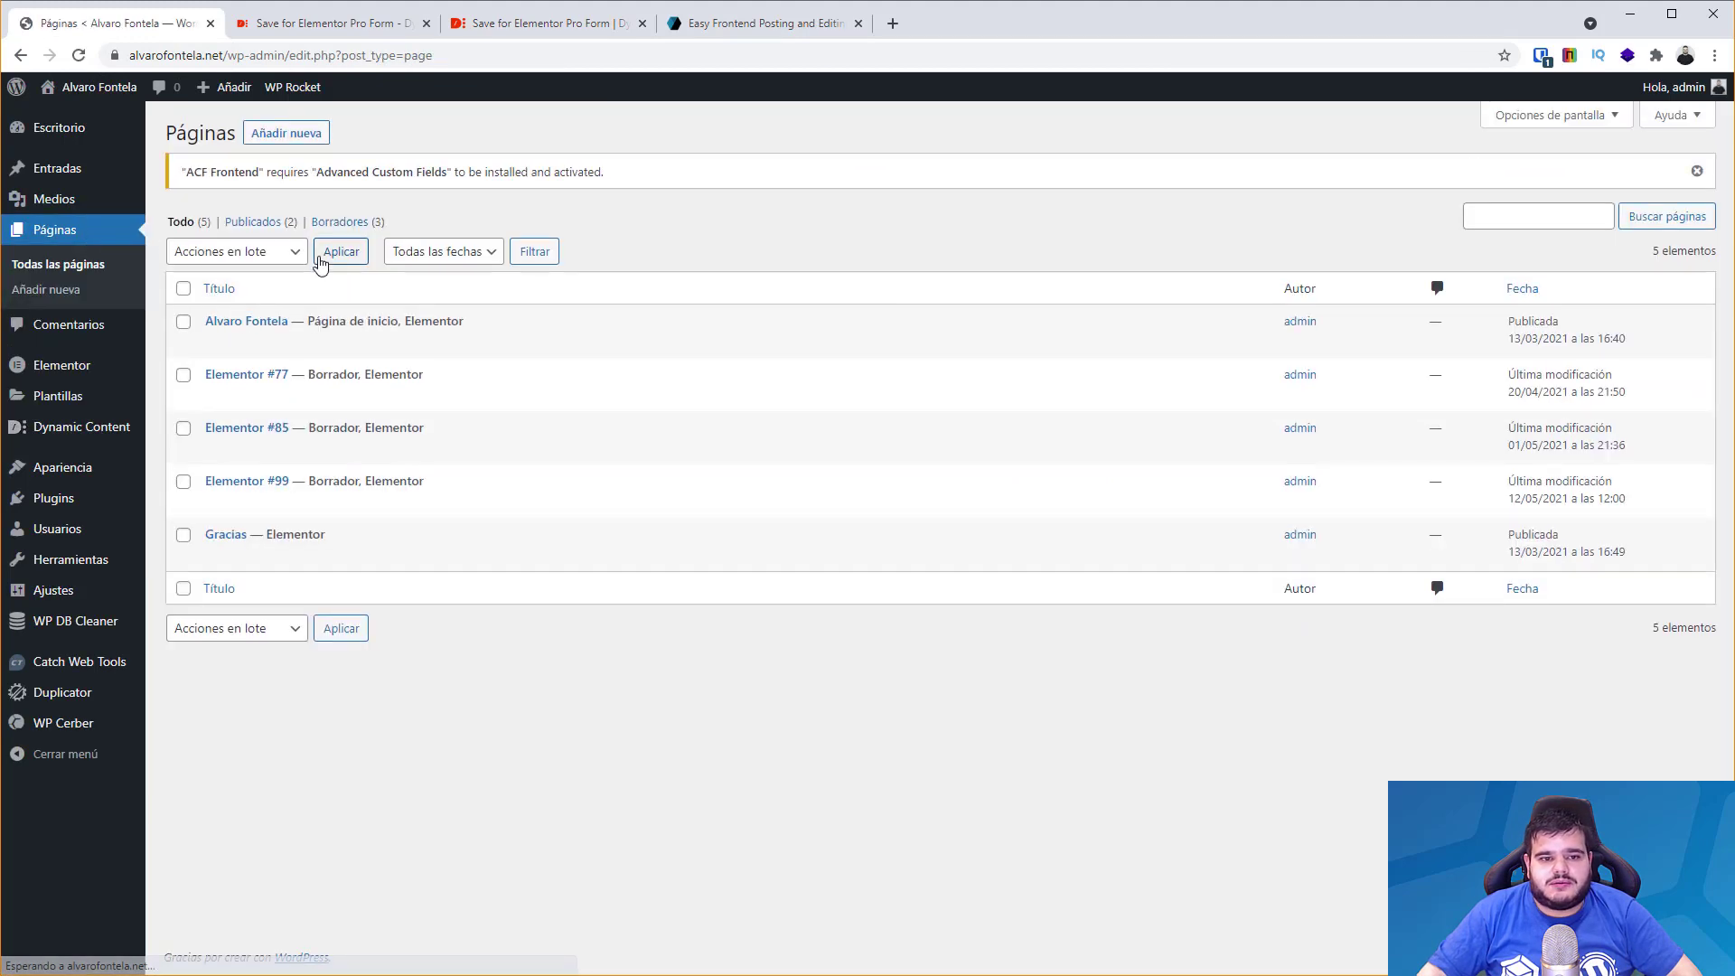
click(283, 136)
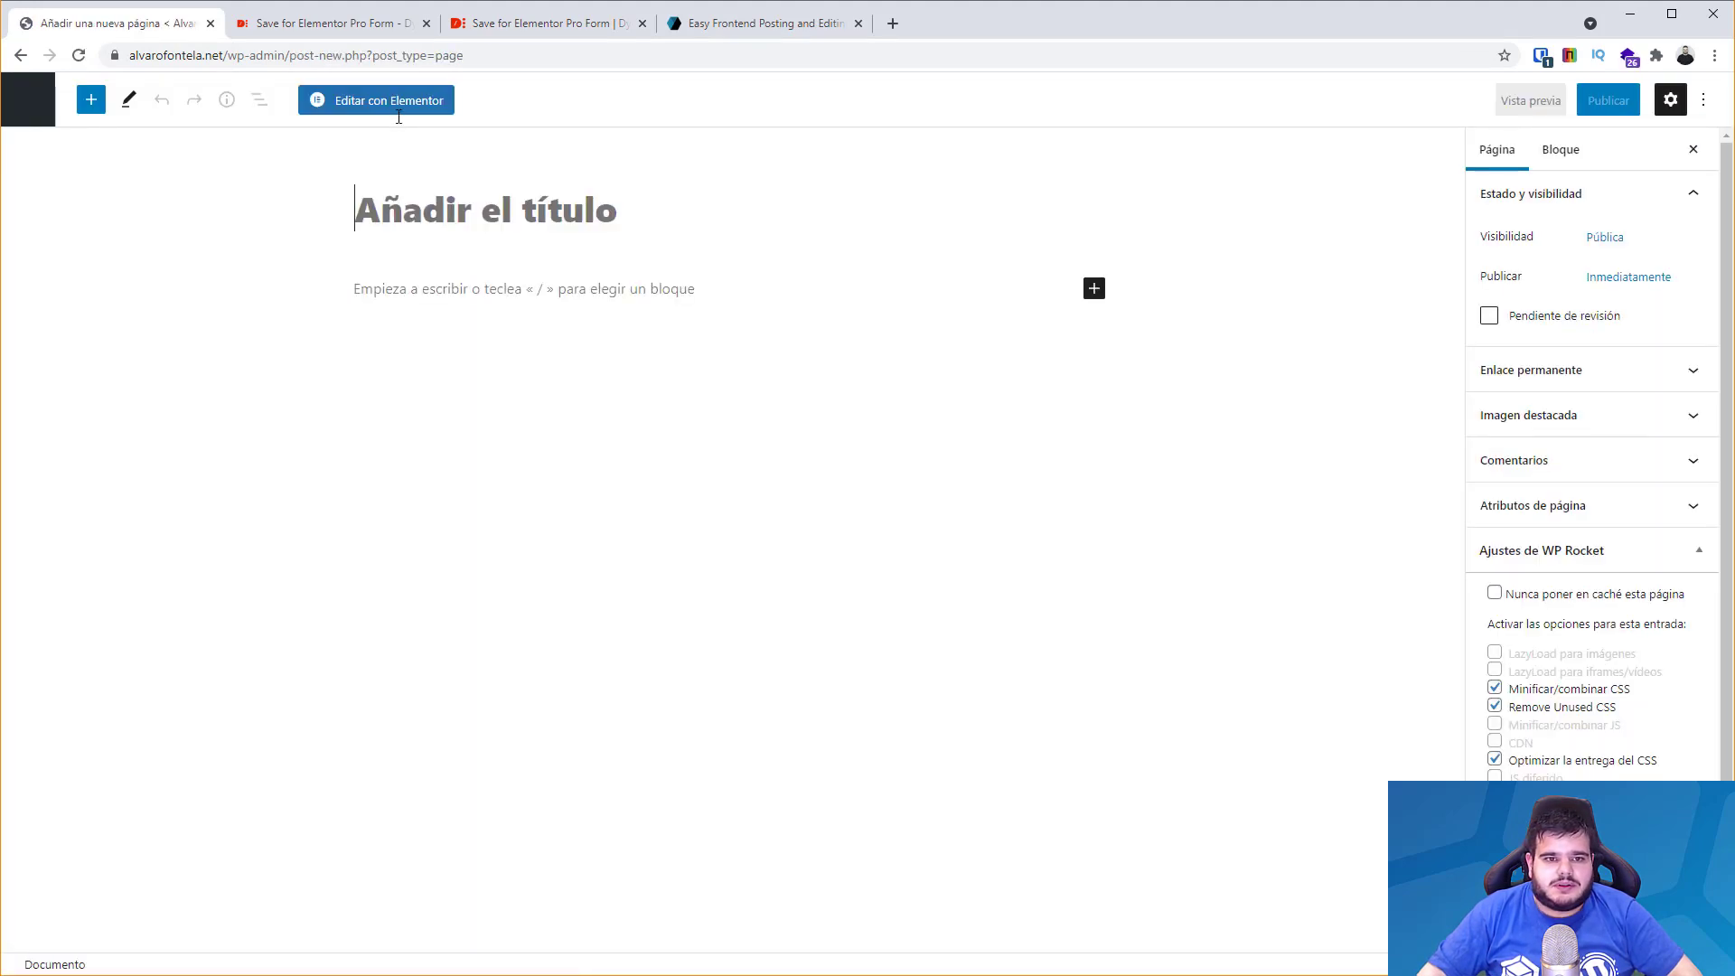
click(396, 101)
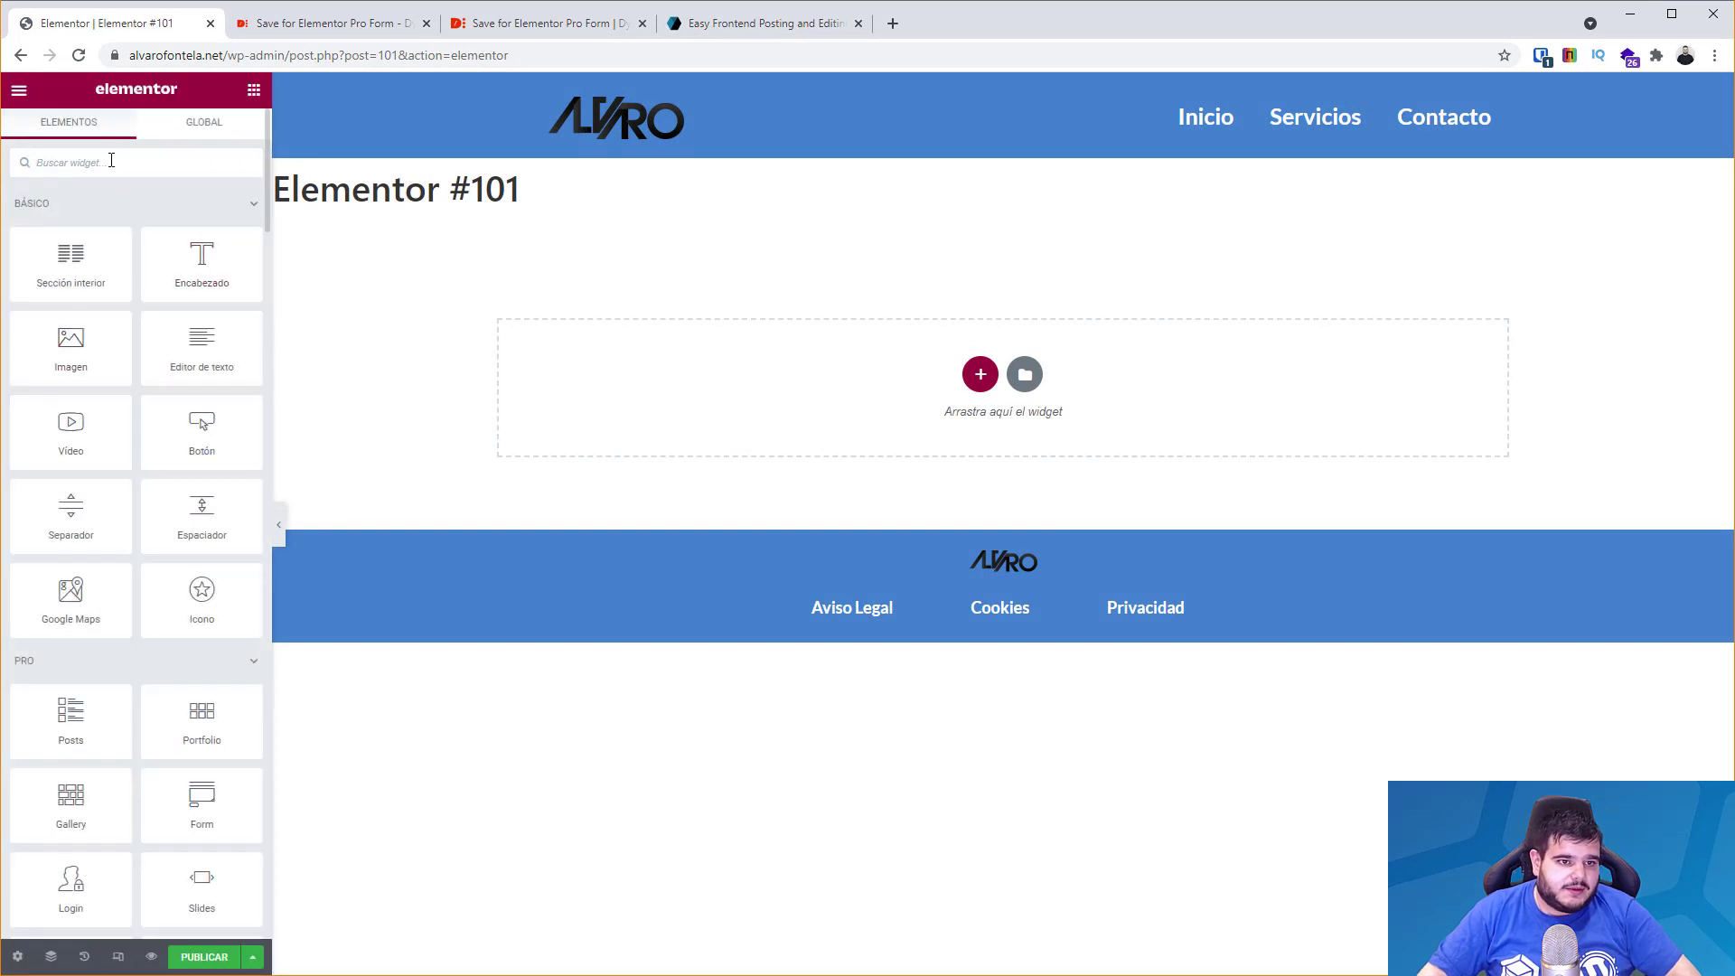
text(form)
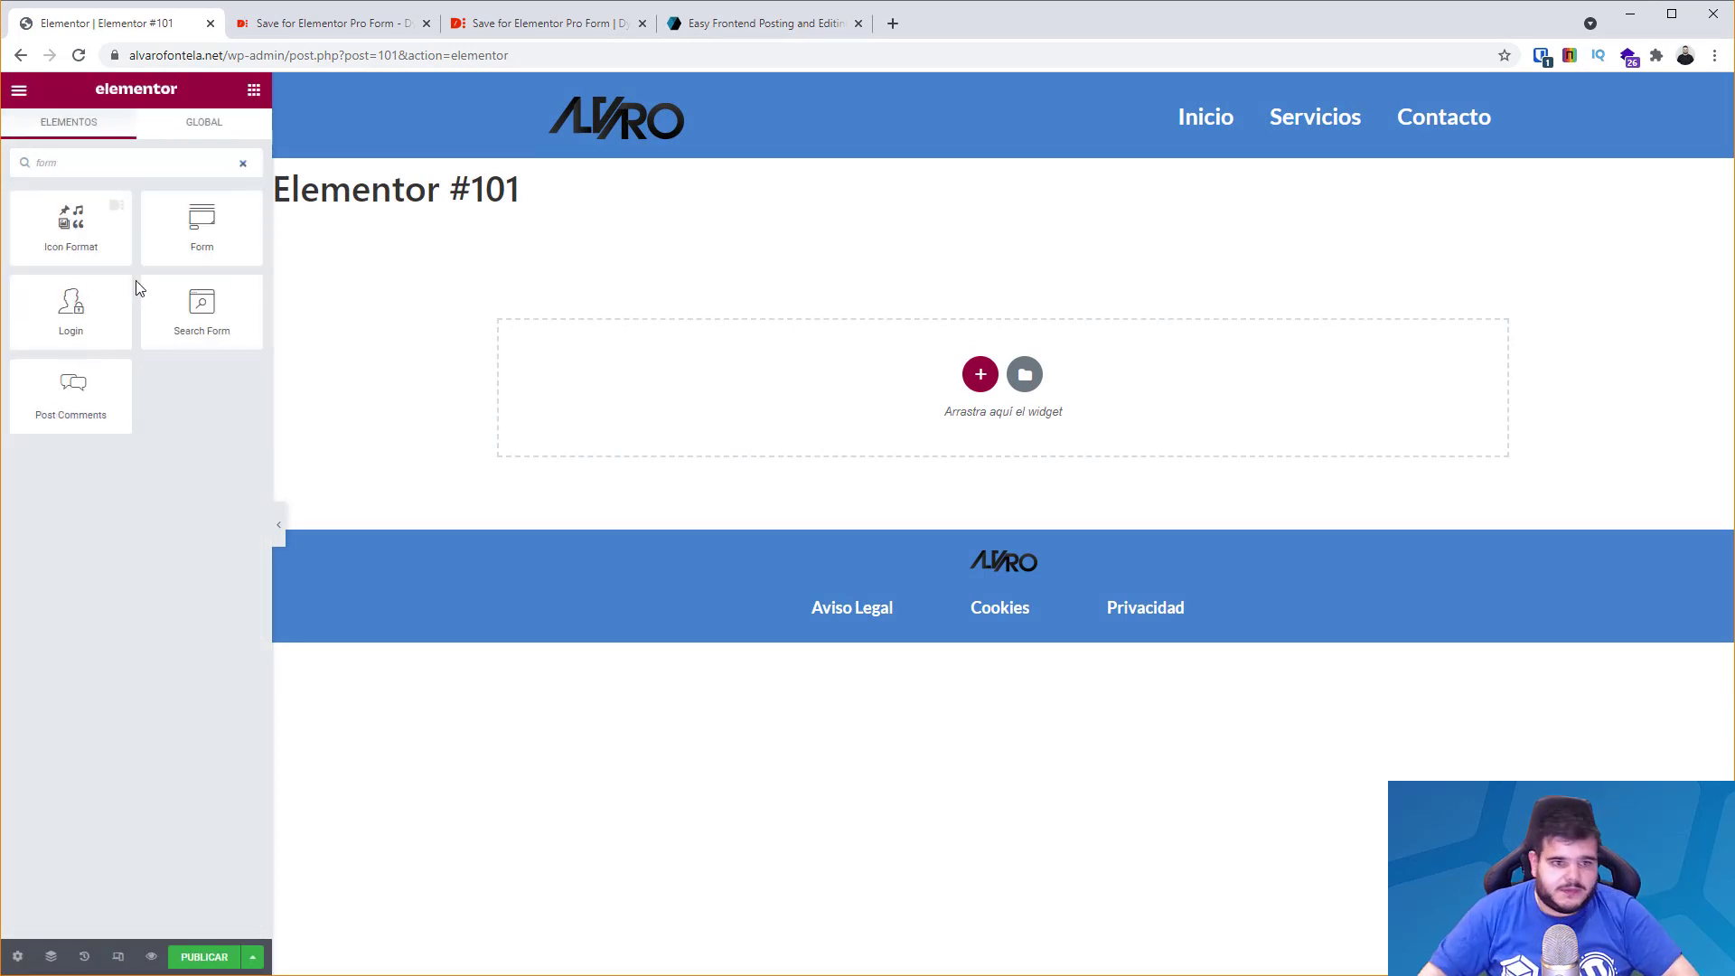
drag(182, 233, 804, 389)
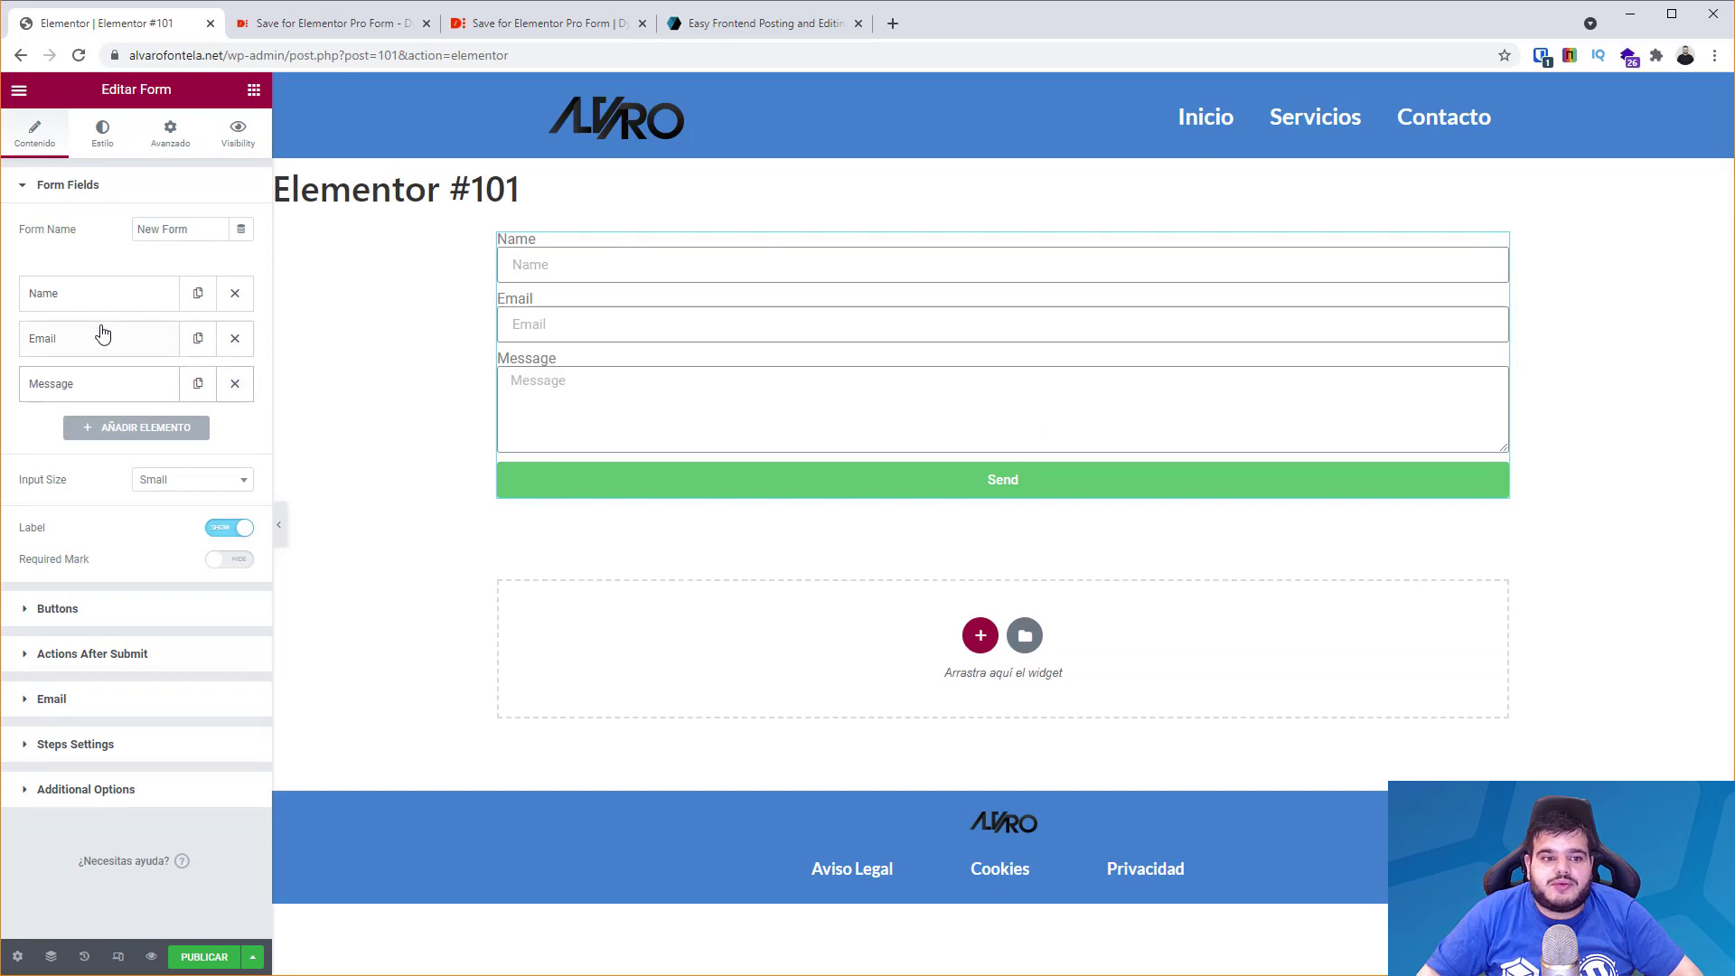
Set the placeholder of the form's Name field to the dynamic Author Name tag.
click(90, 300)
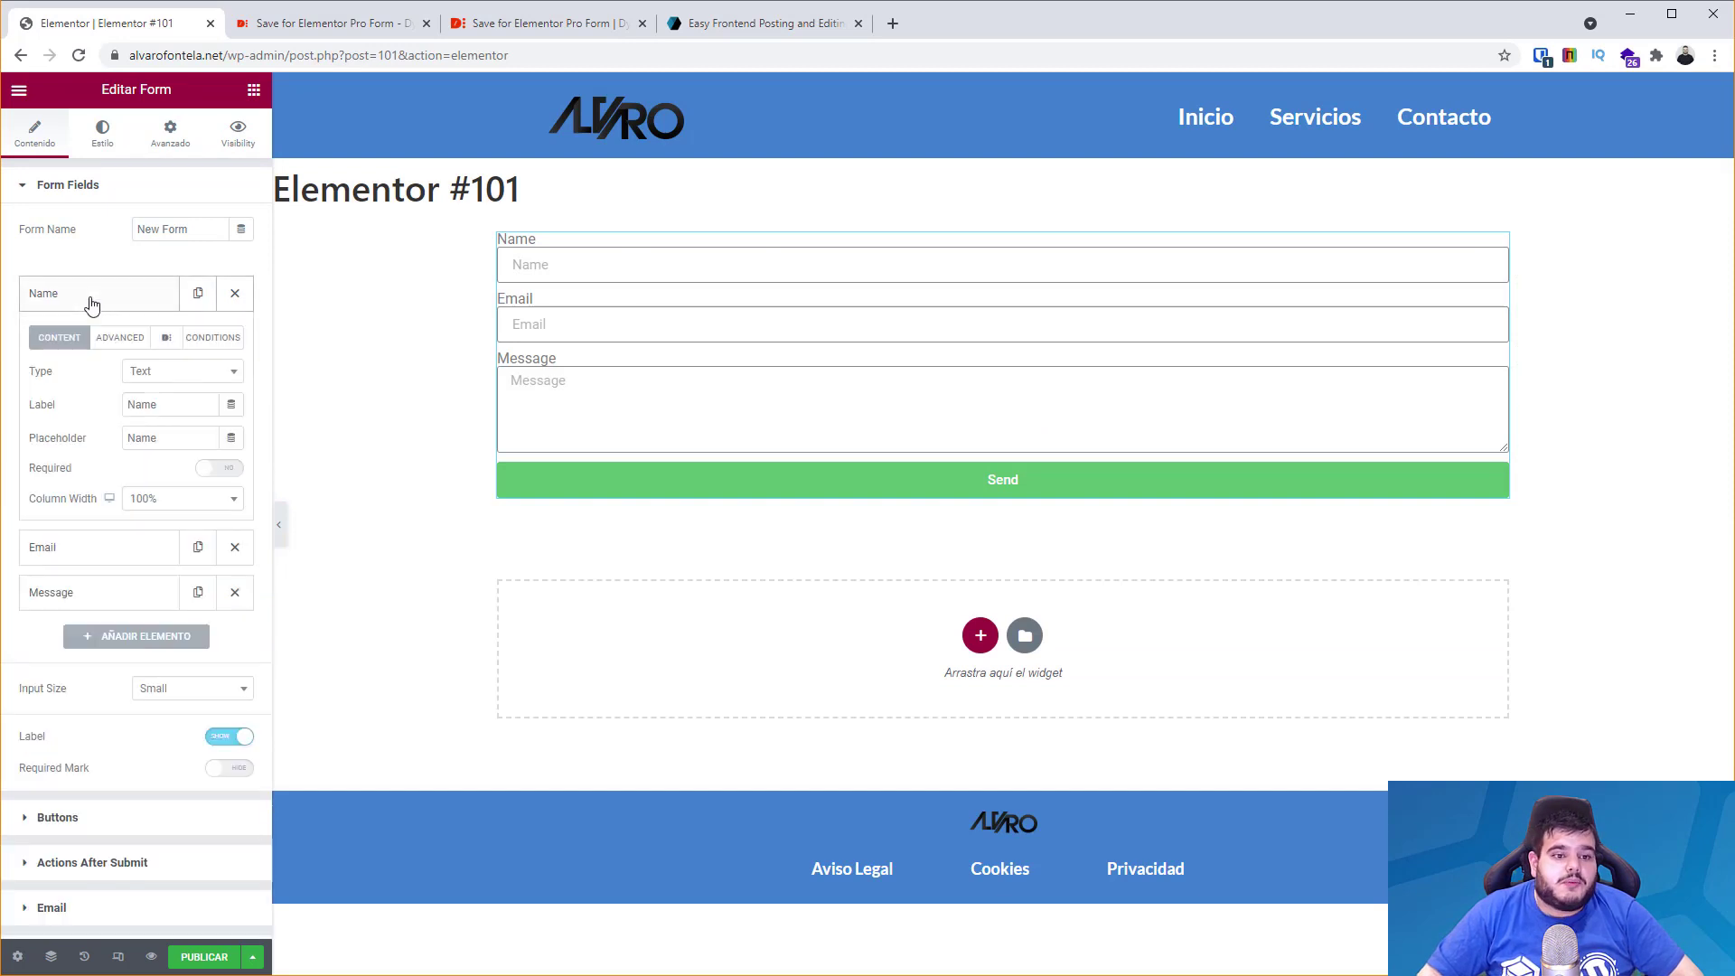
click(237, 442)
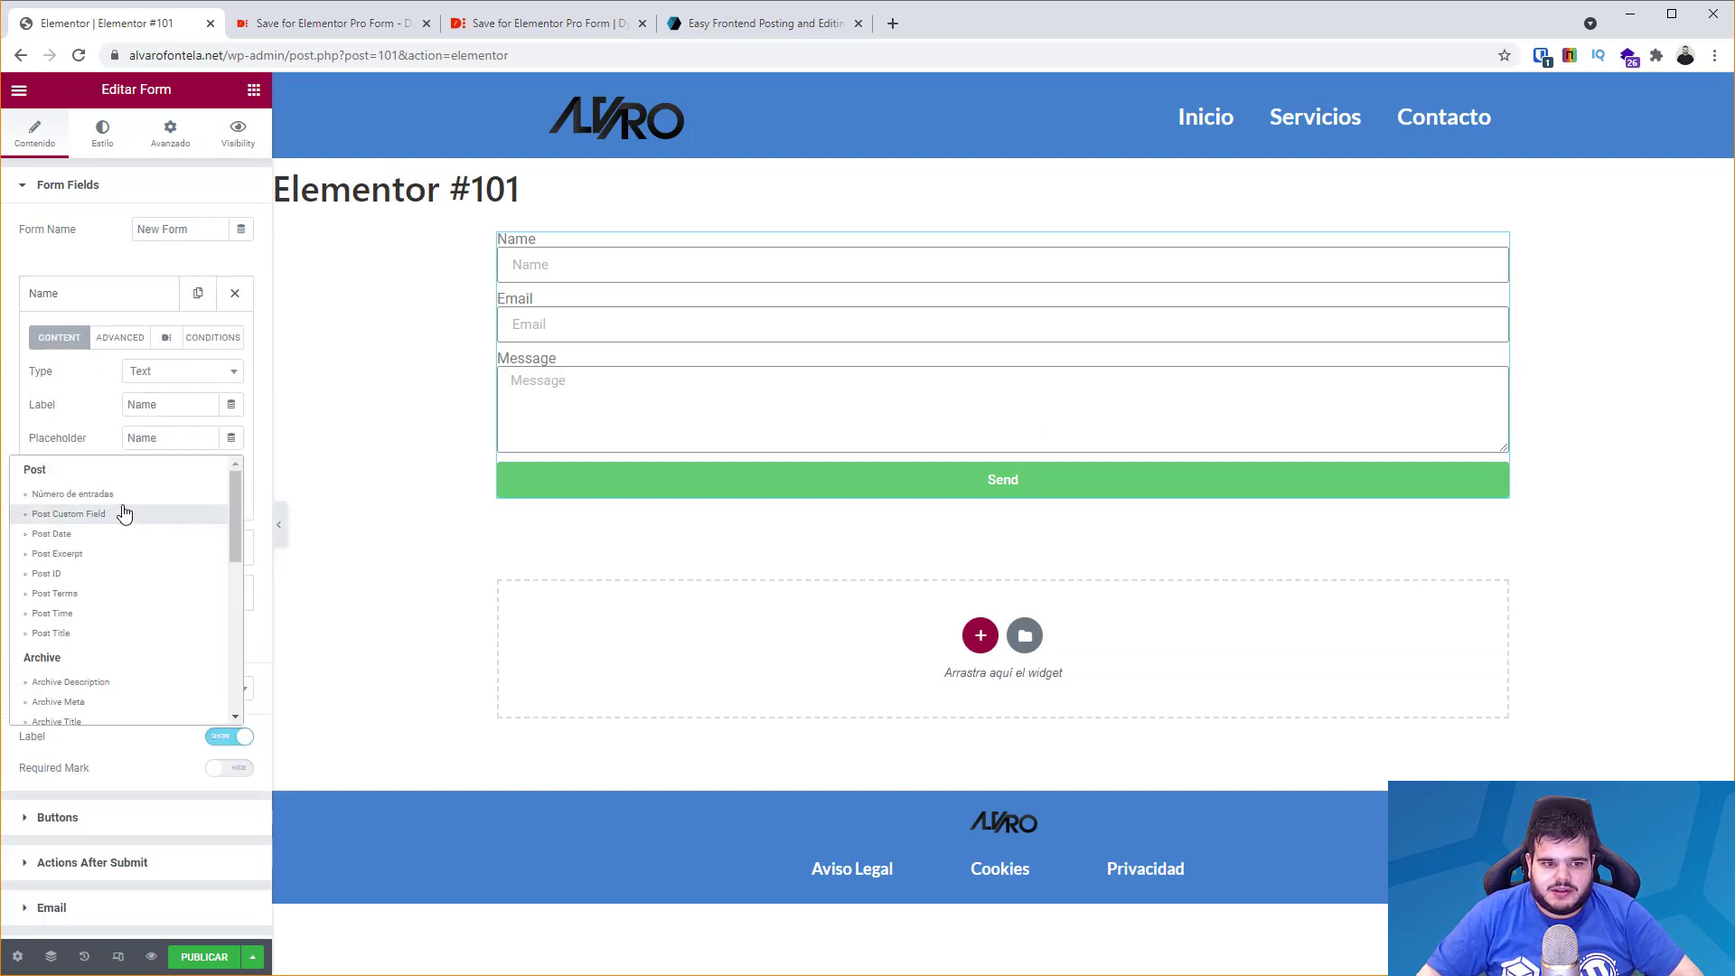
scroll(93, 587, down, 3)
scroll(93, 587, down, 3)
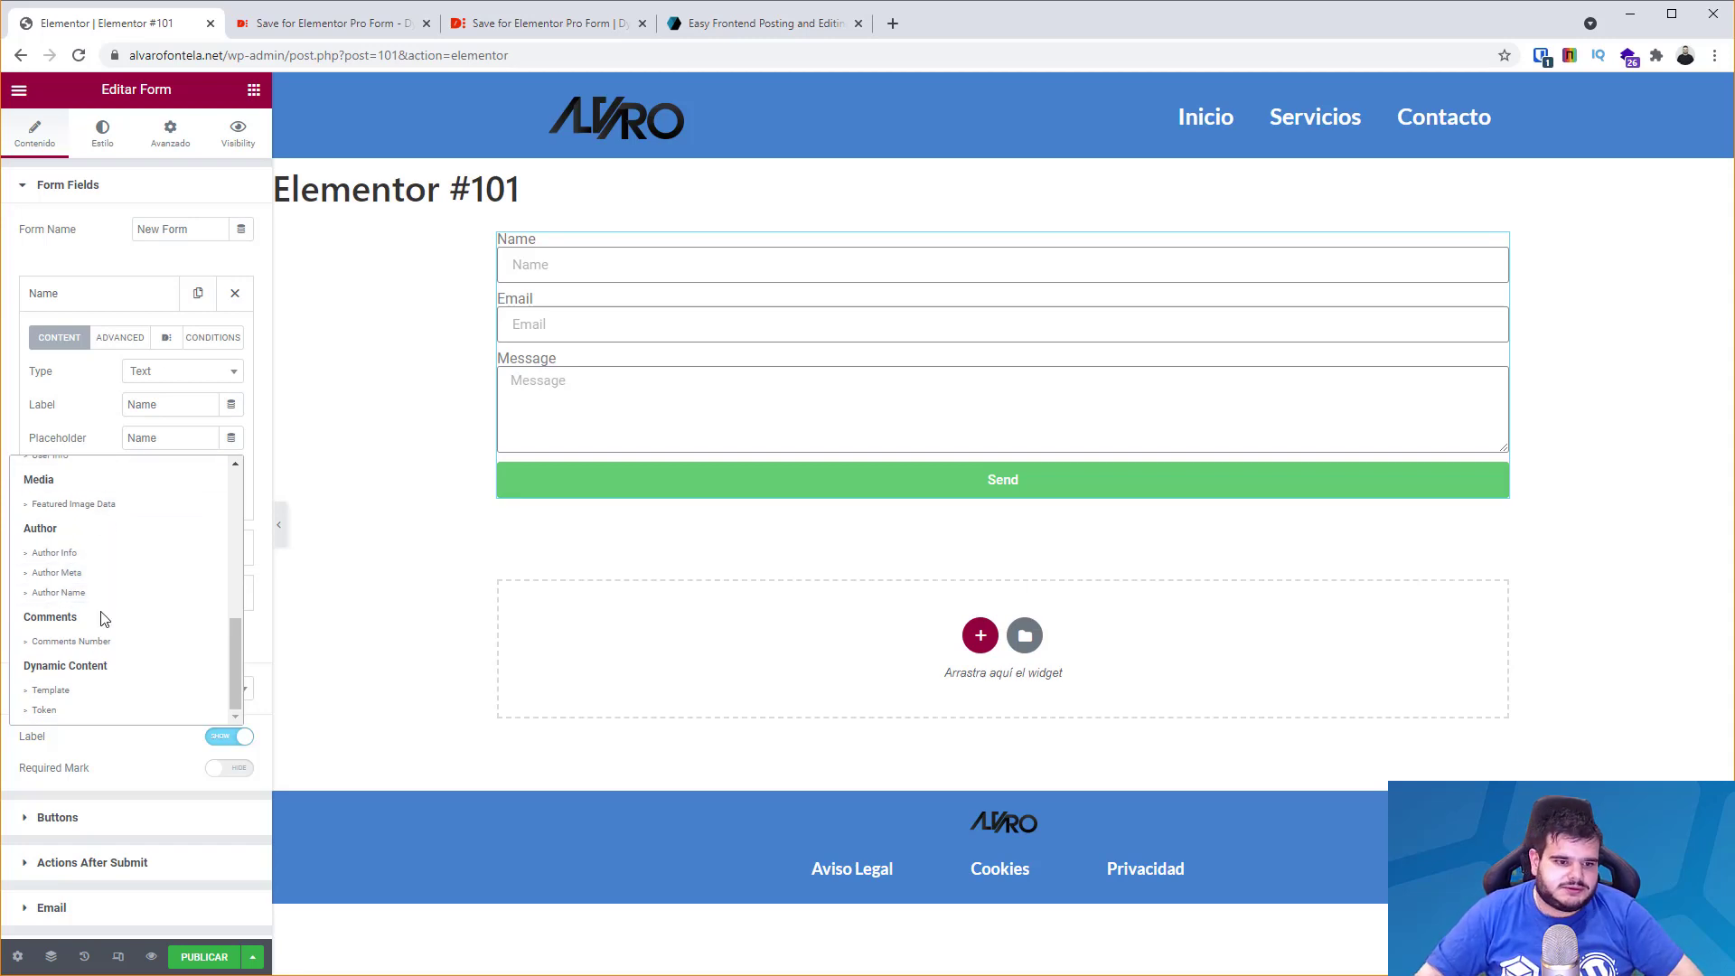
click(93, 595)
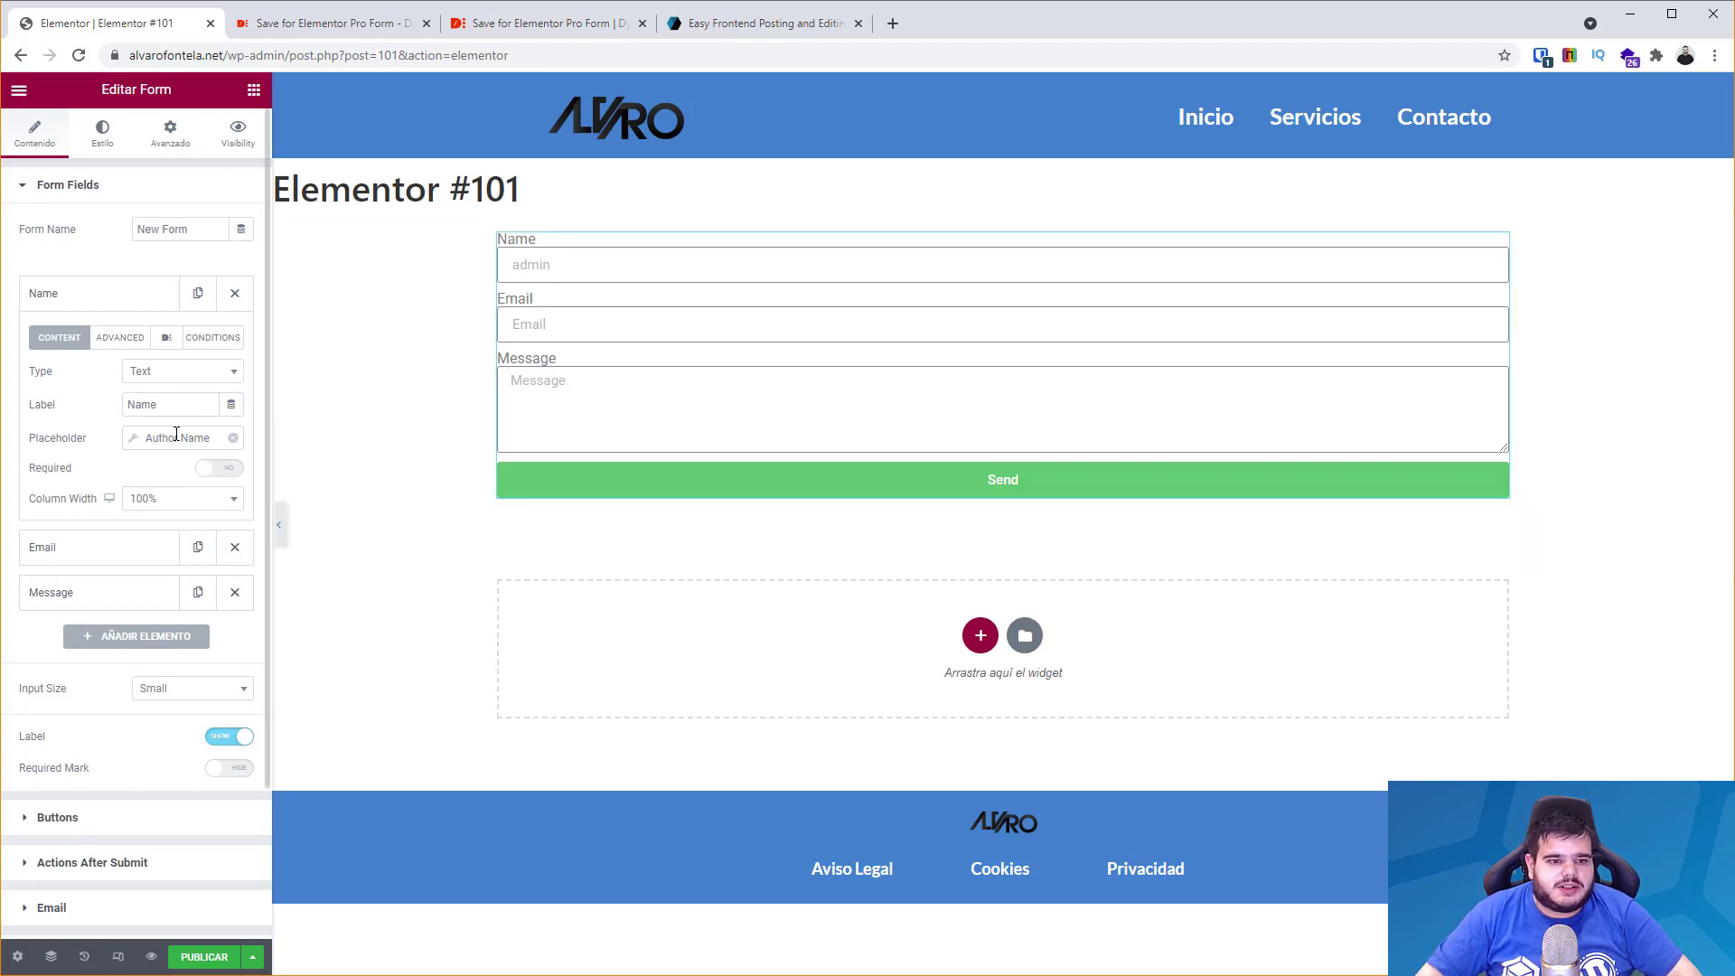
Replace the dynamic tag in the Name field's placeholder with Post Title.
click(133, 442)
click(232, 439)
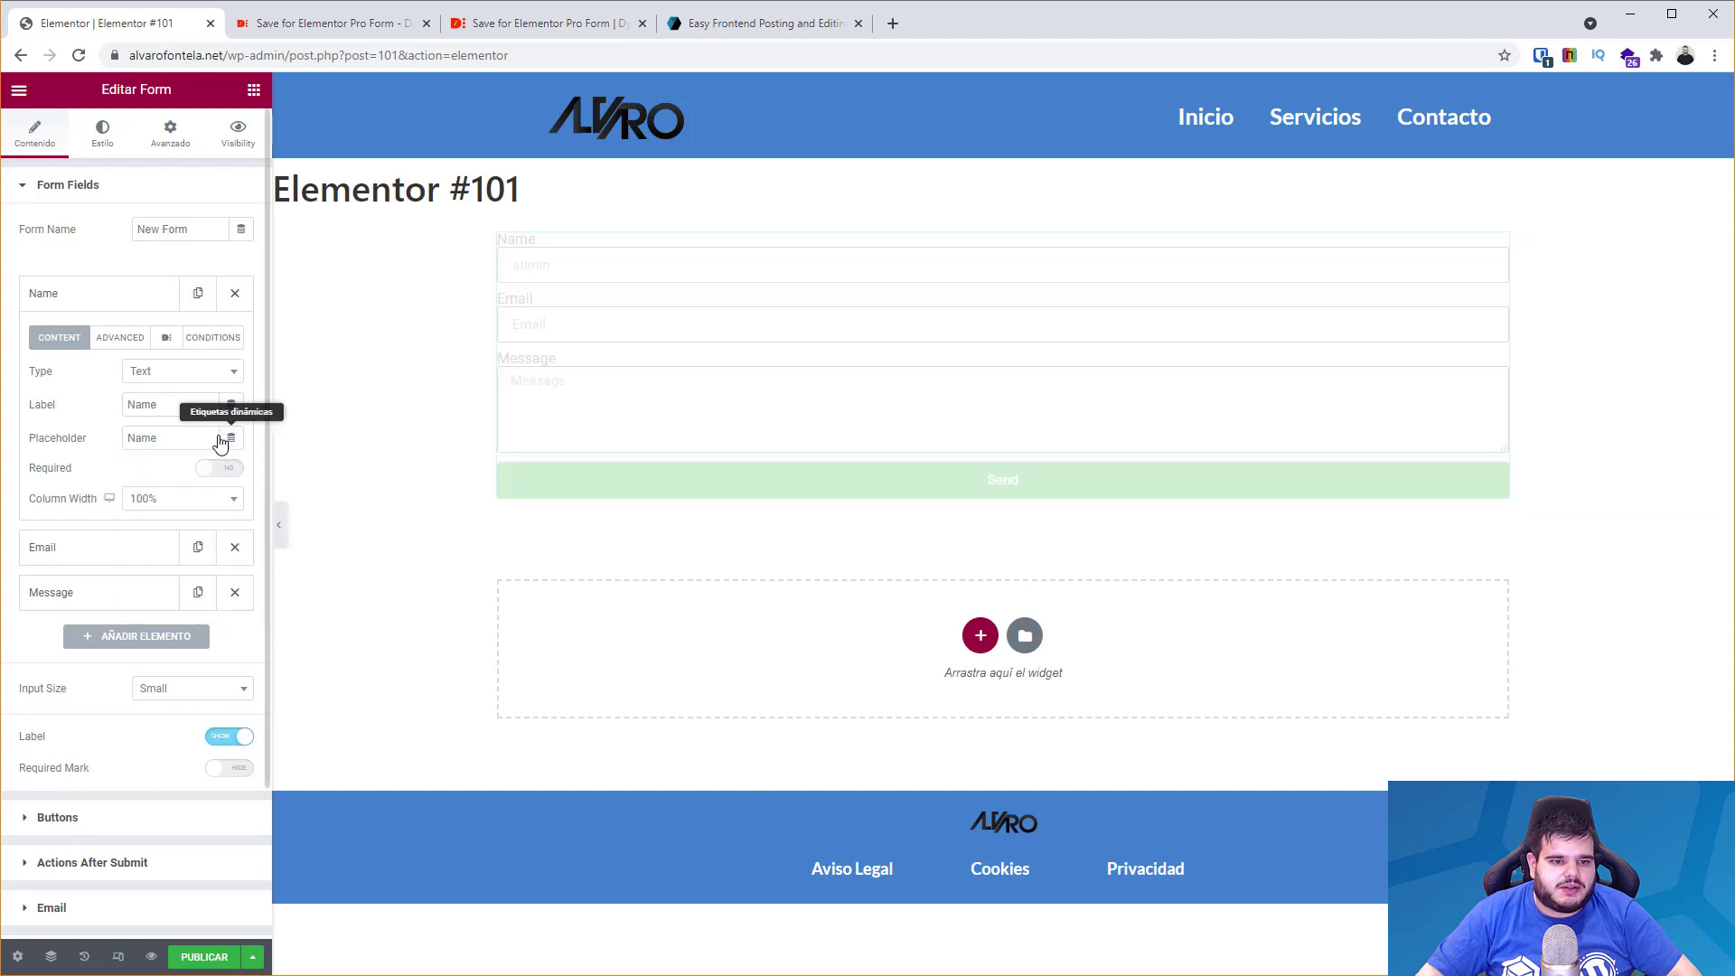
click(231, 442)
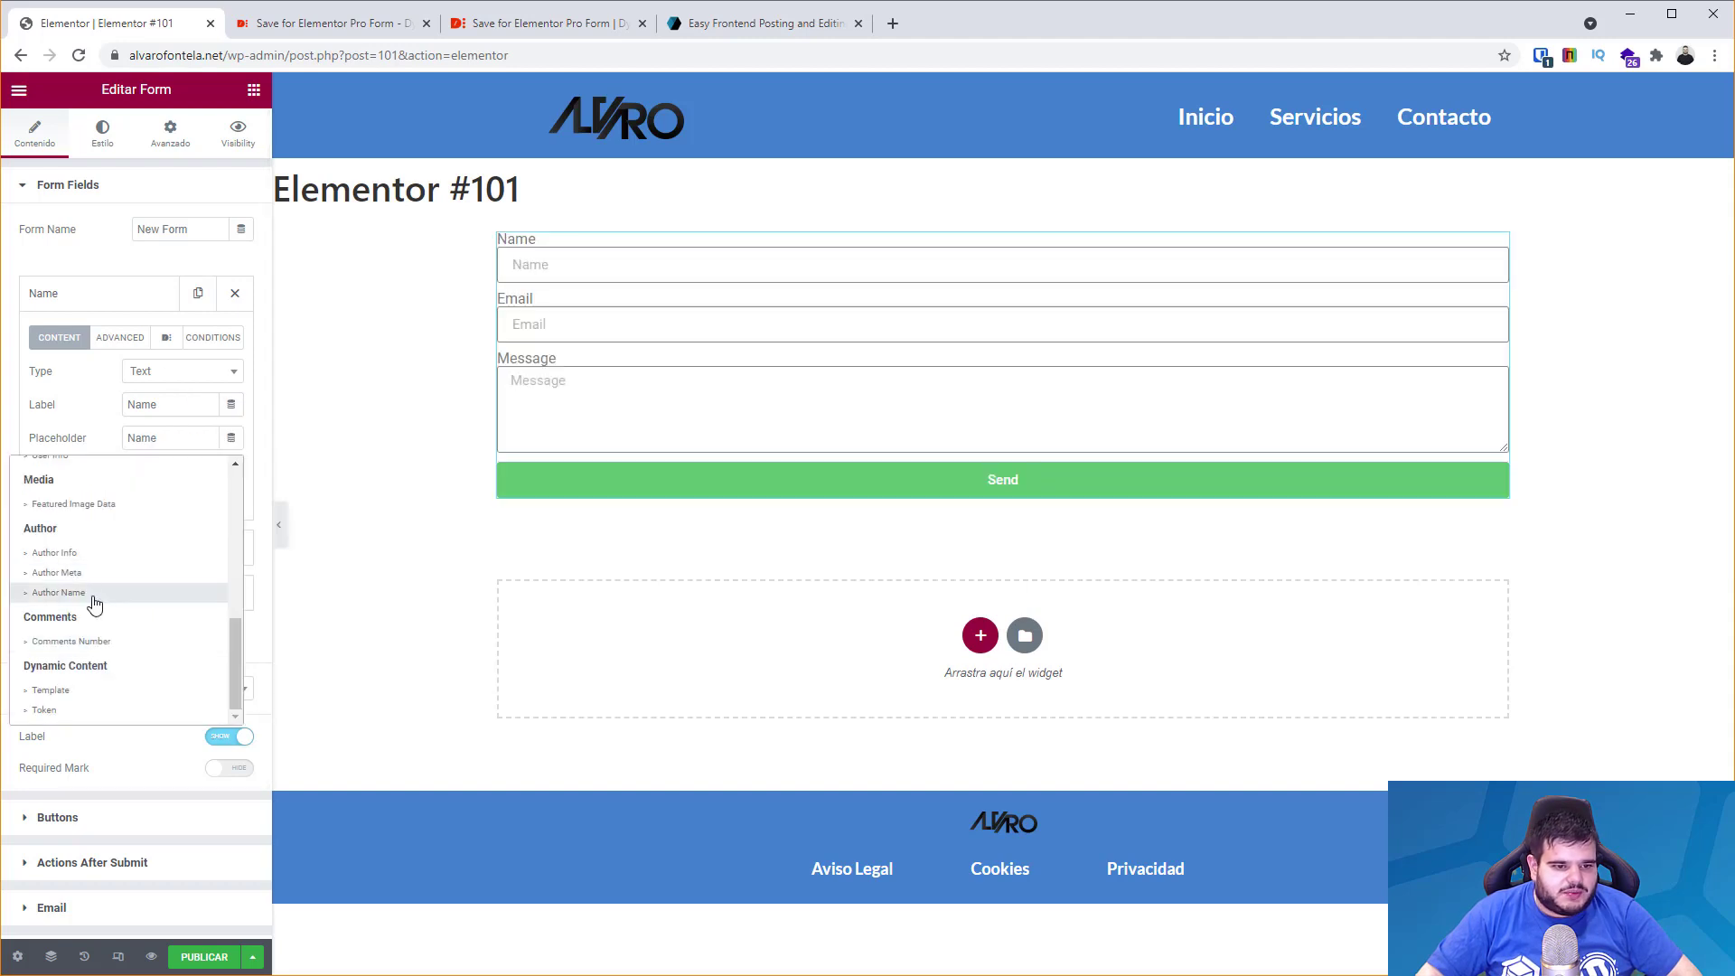
scroll(95, 591, up, 5)
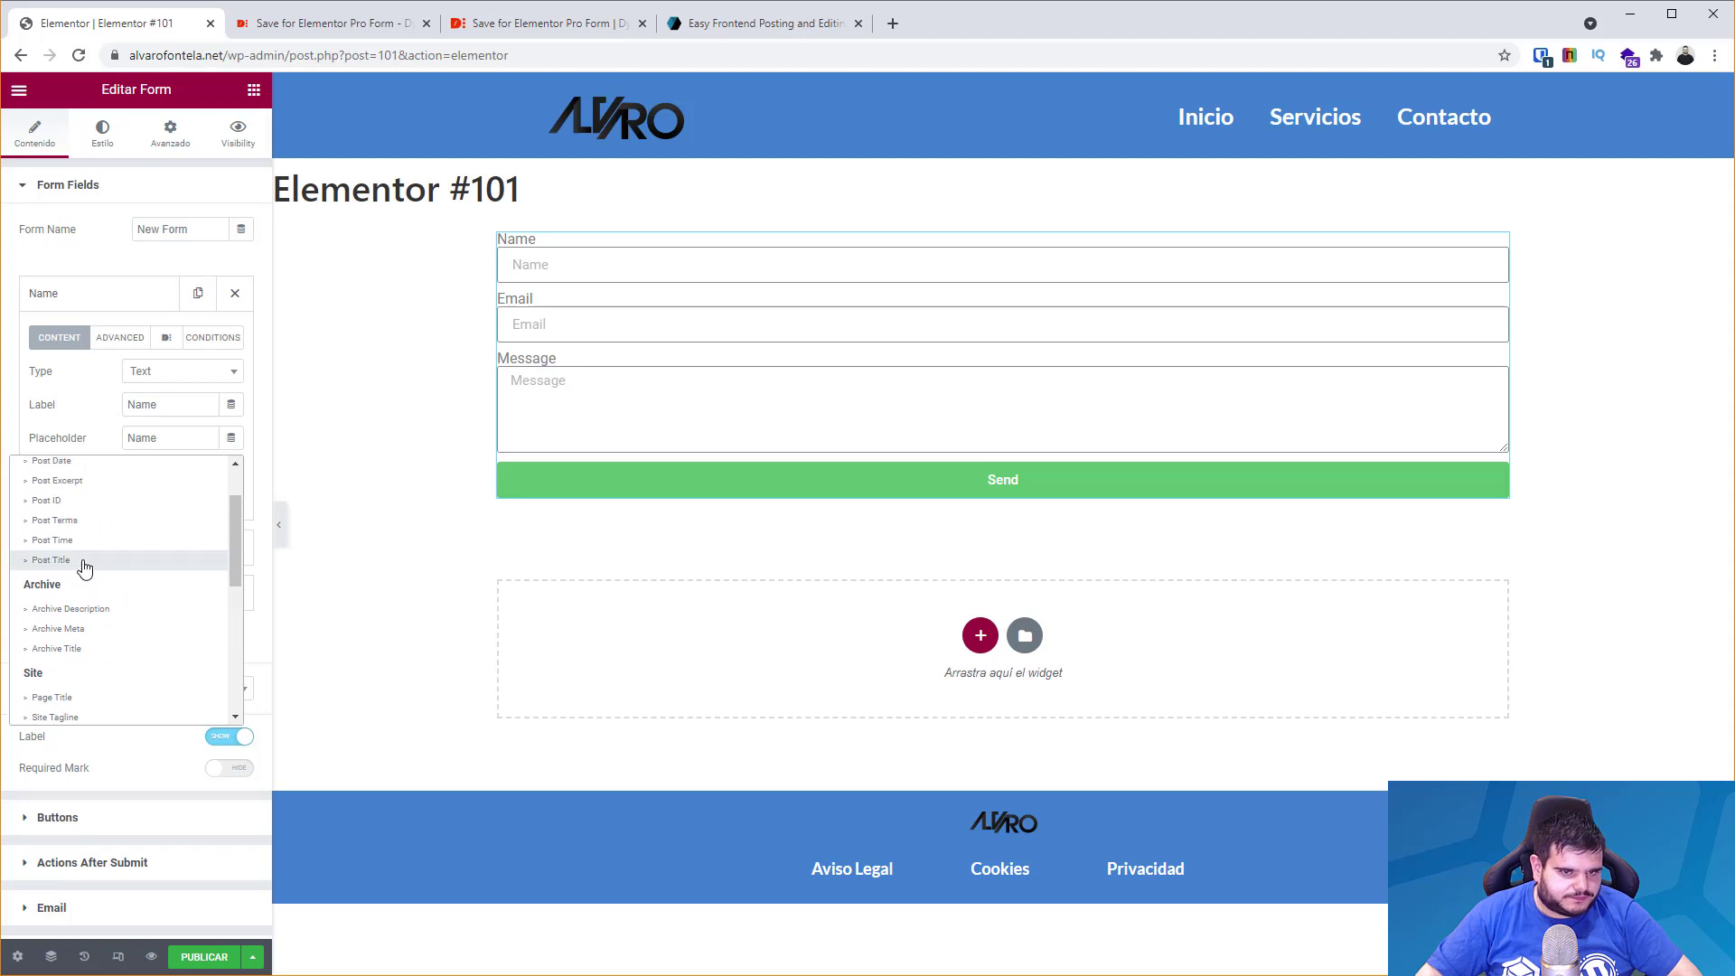
click(85, 564)
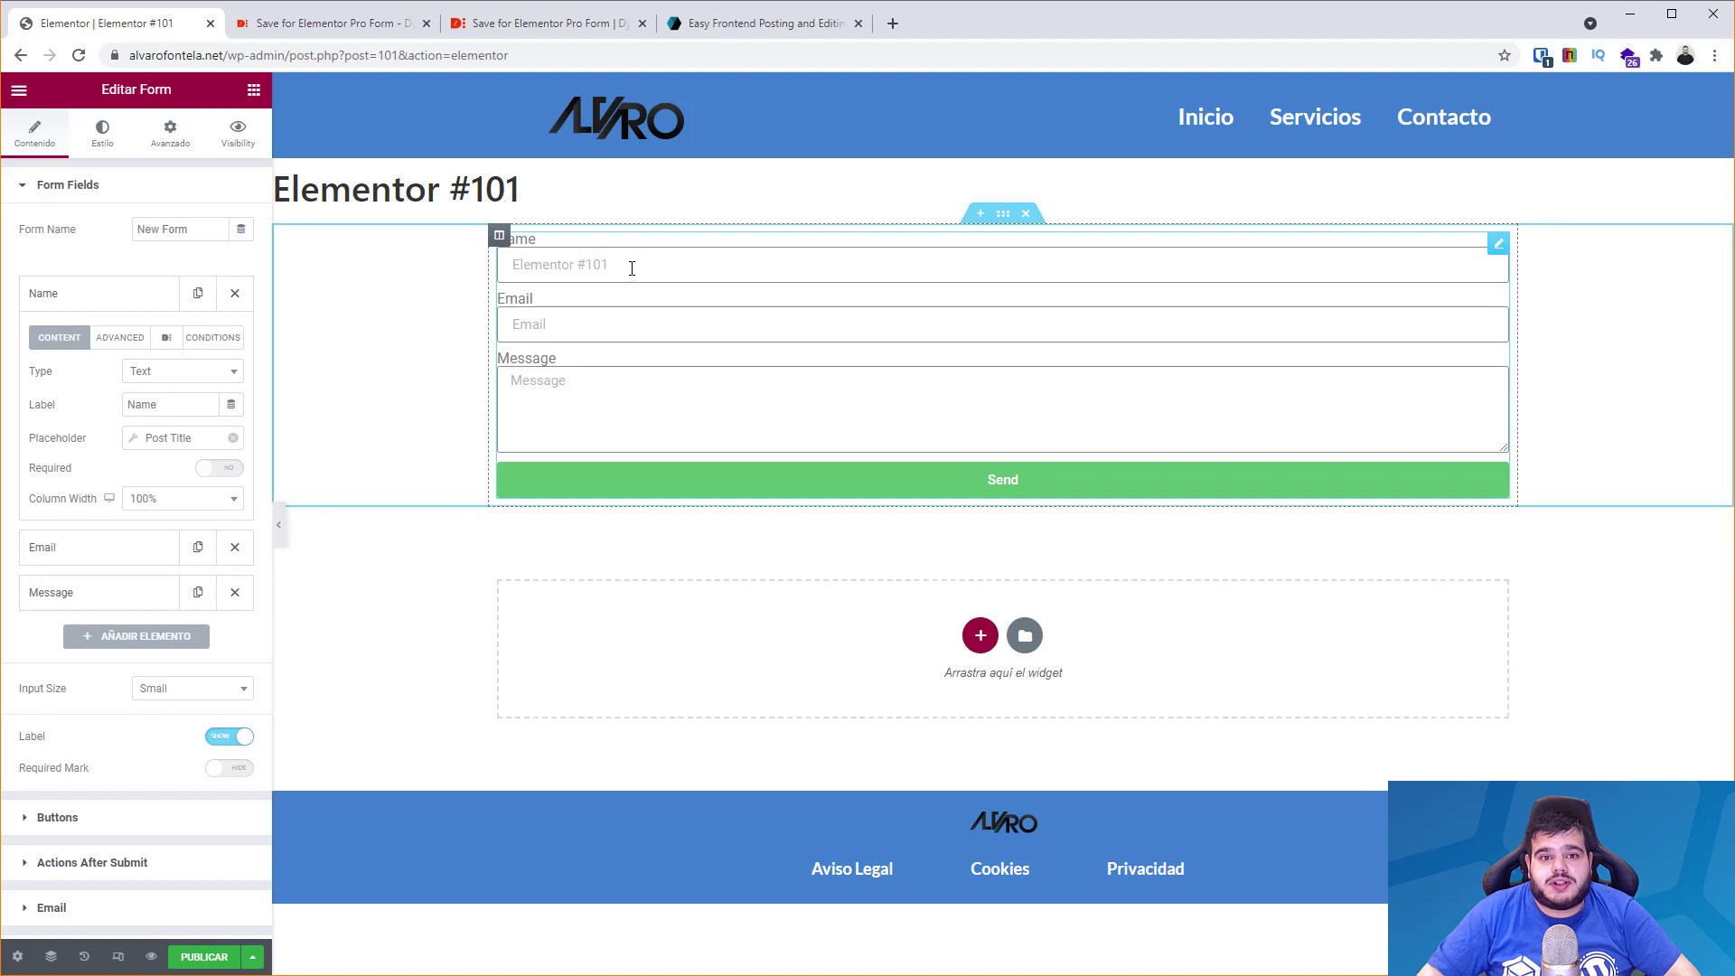
click(686, 257)
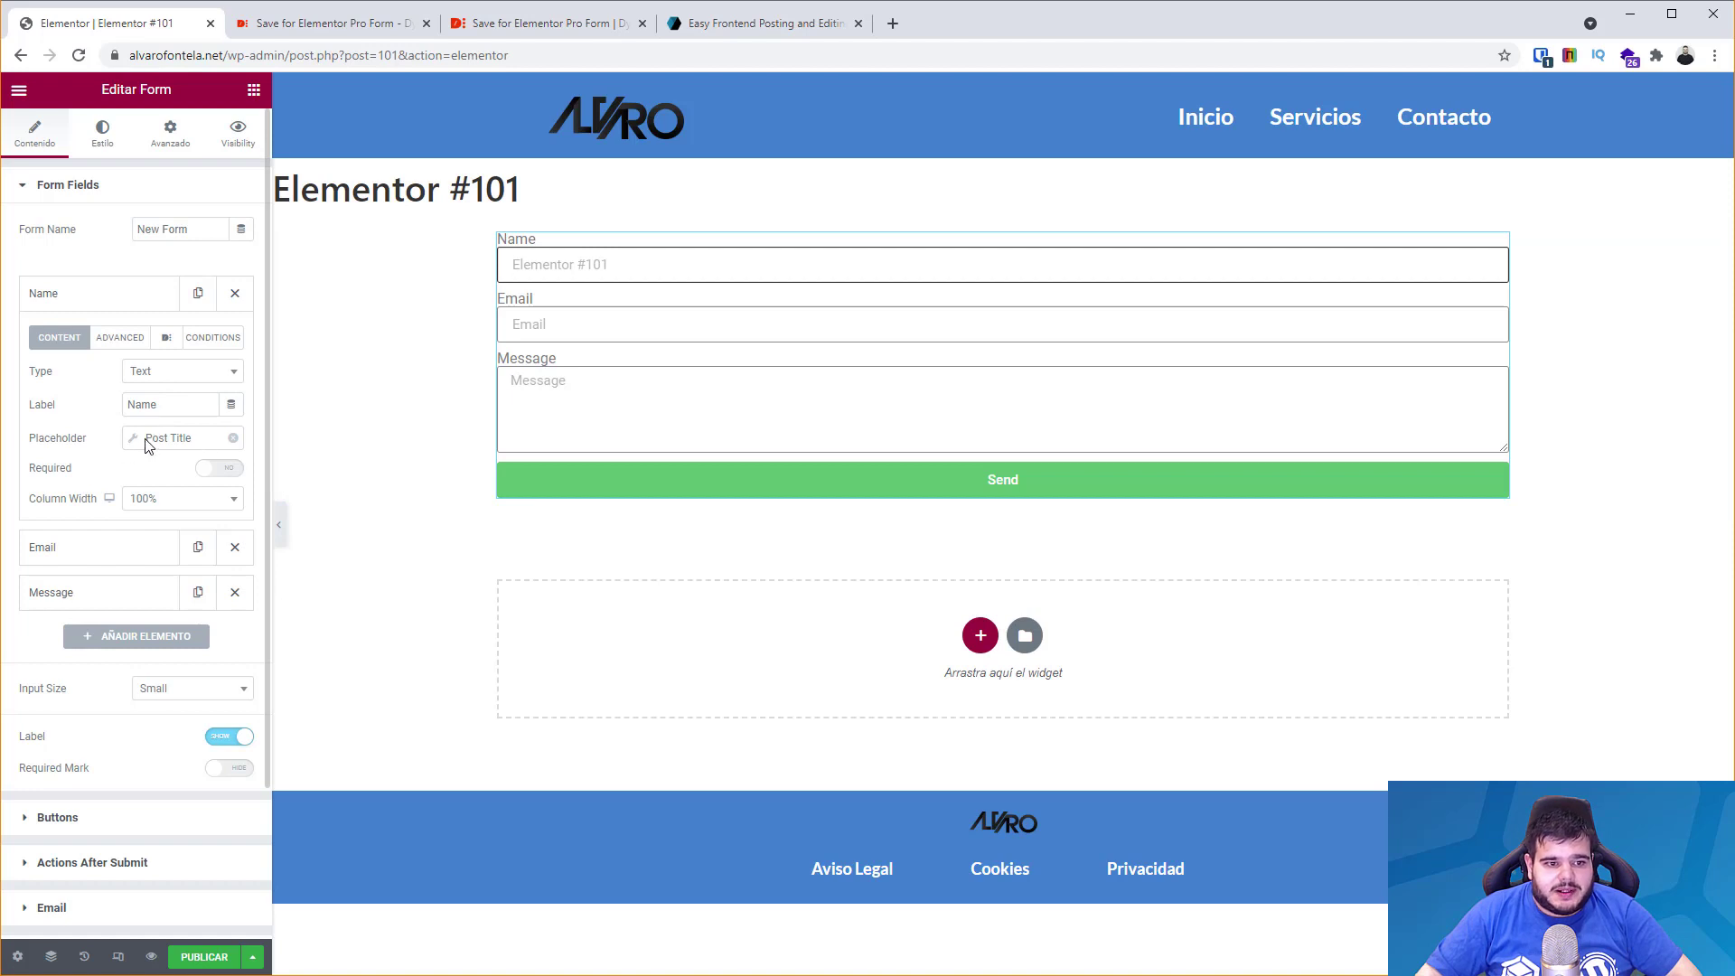
Set the default value of the form's Name field to the dynamic Post Title tag and check it in the preview.
click(135, 339)
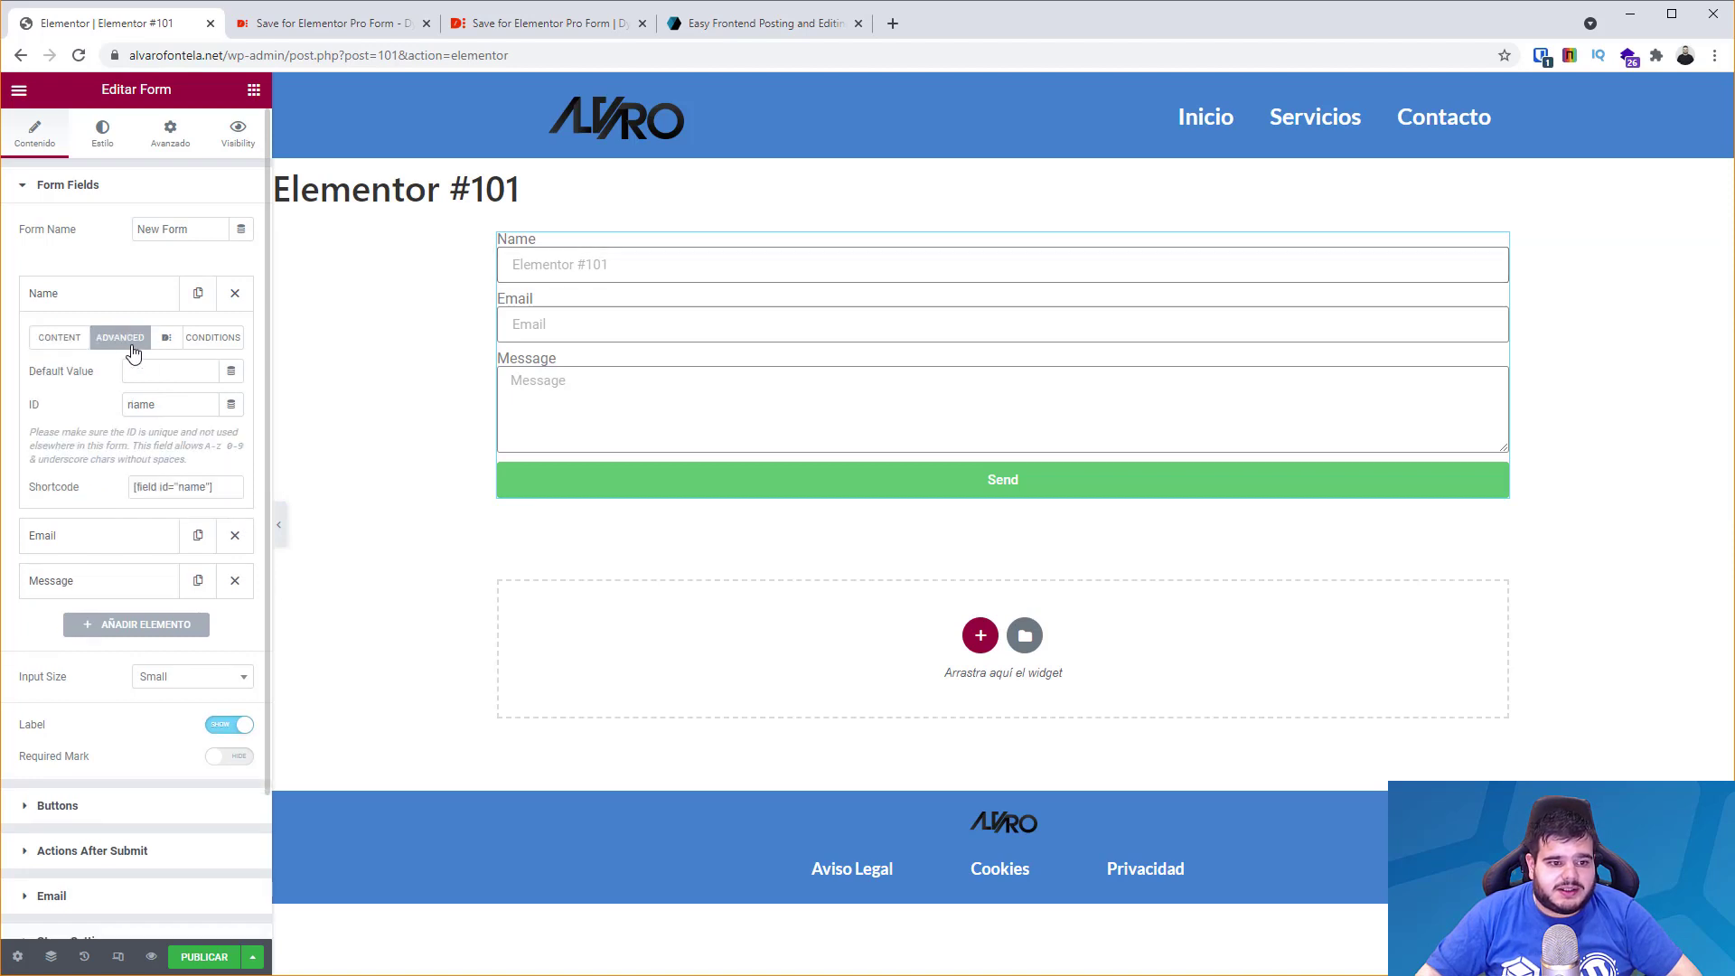
click(231, 371)
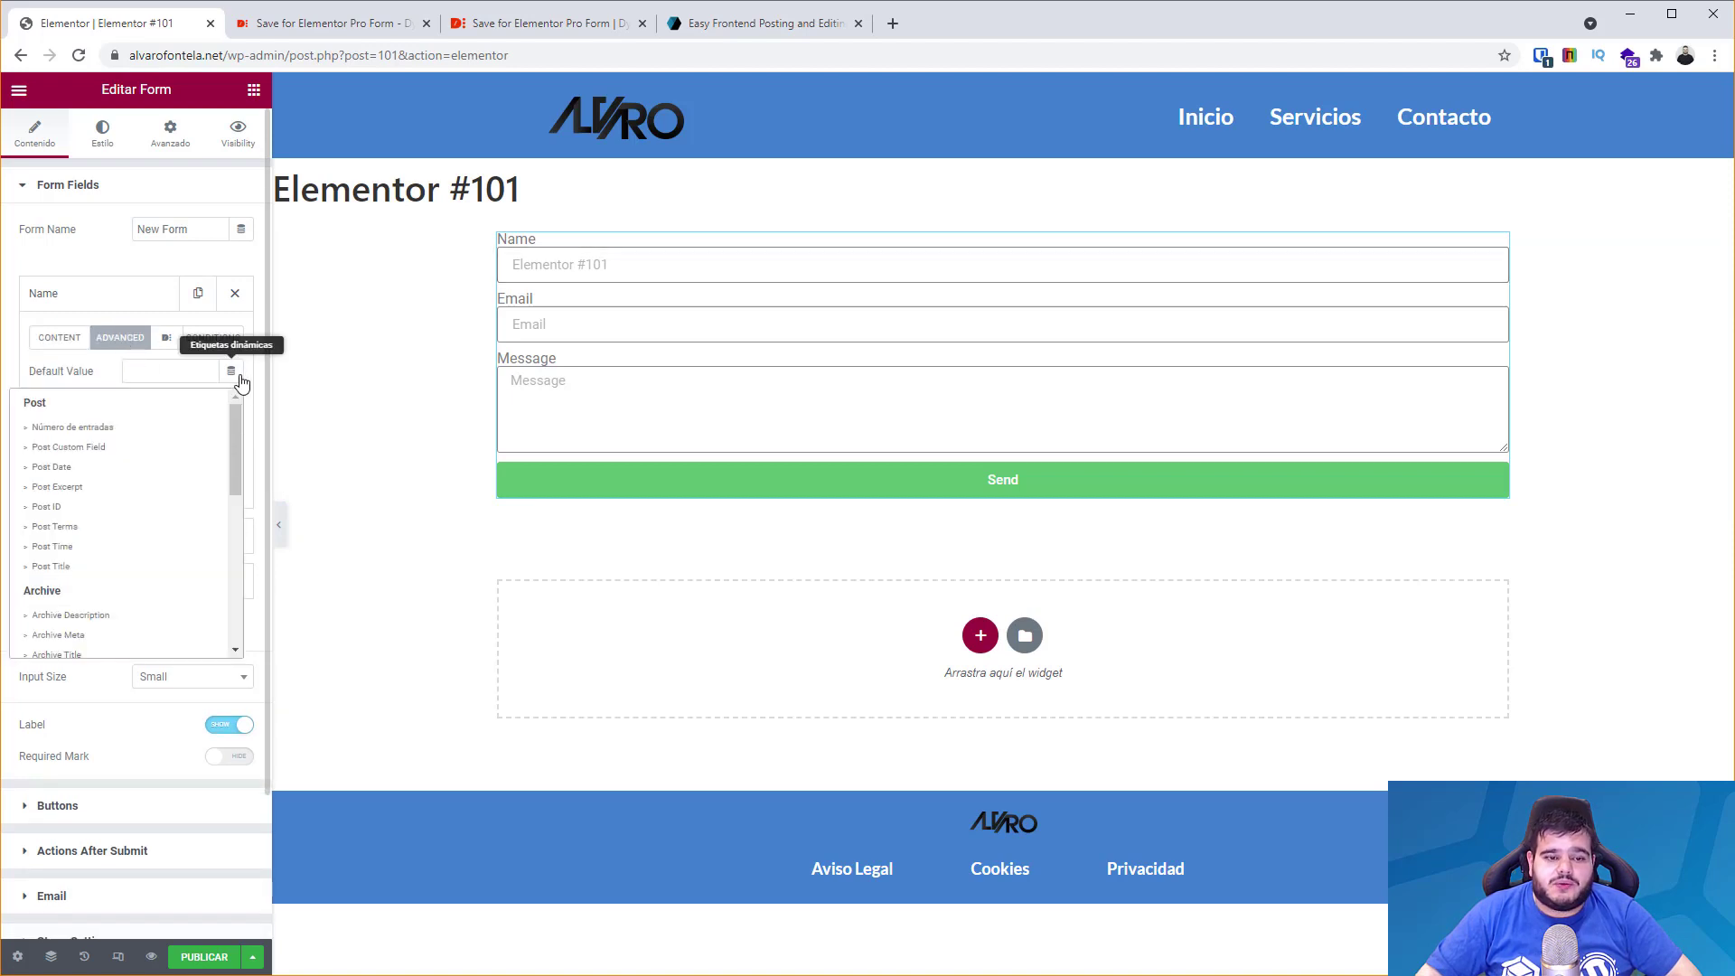
click(115, 567)
triple_click(544, 273)
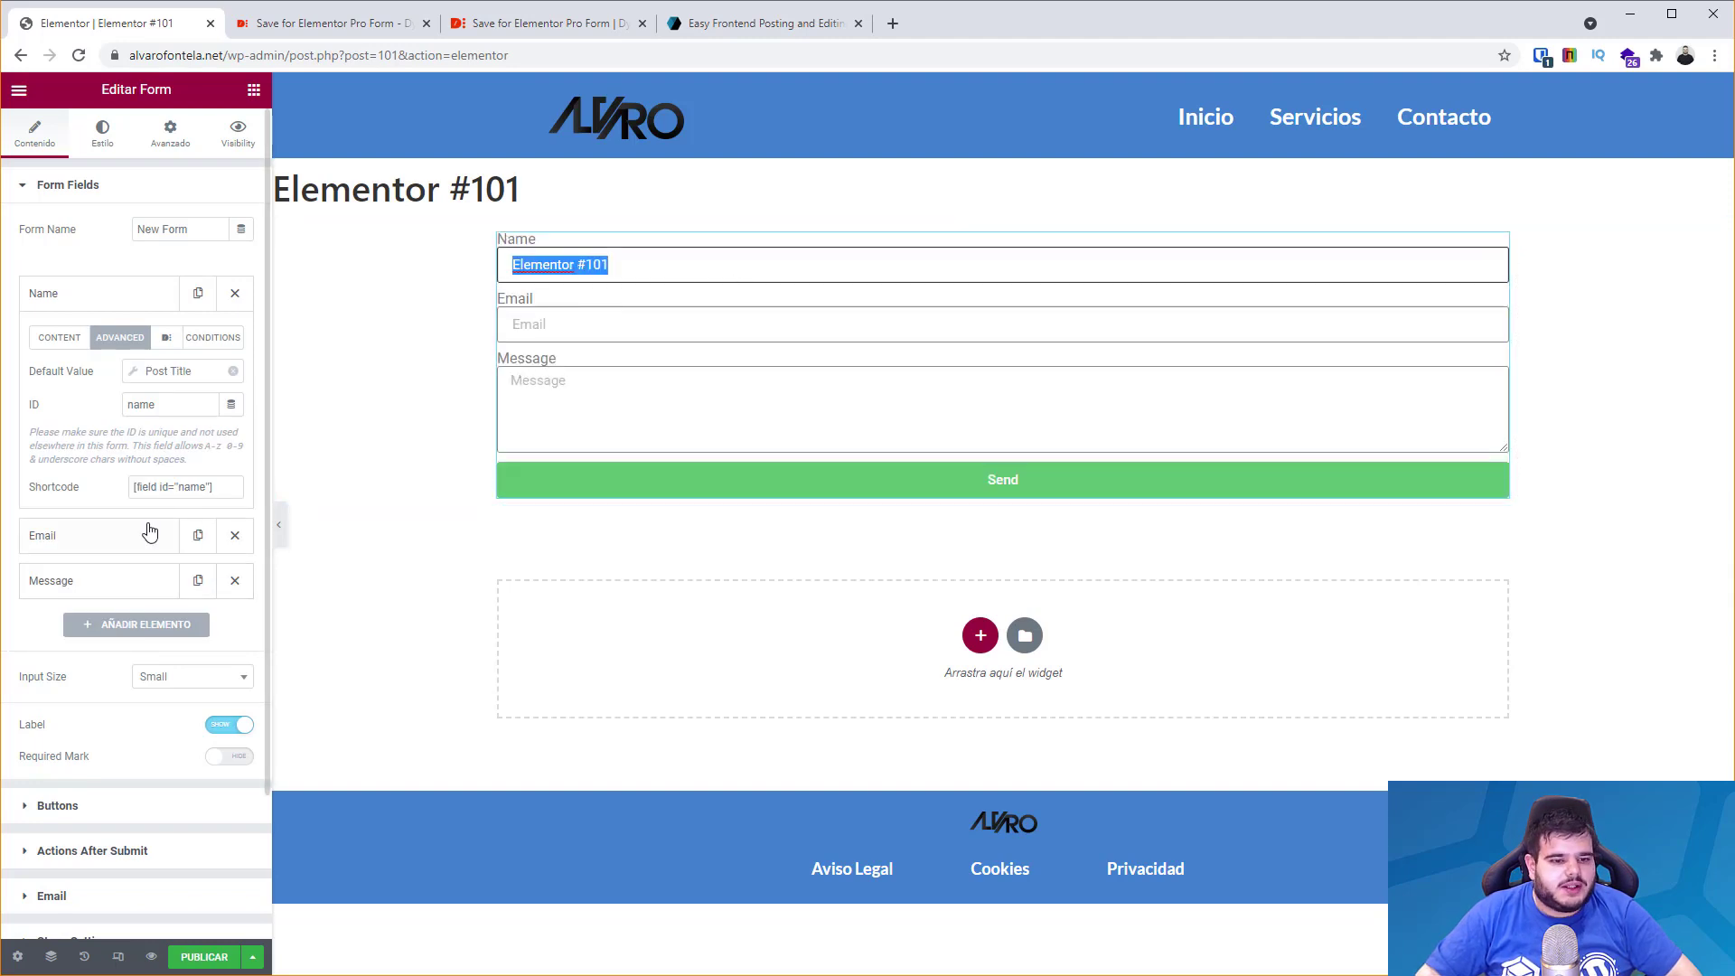
Remove the Collect Submissions and Email actions from the form's actions after submit.
scroll(145, 524, down, 1)
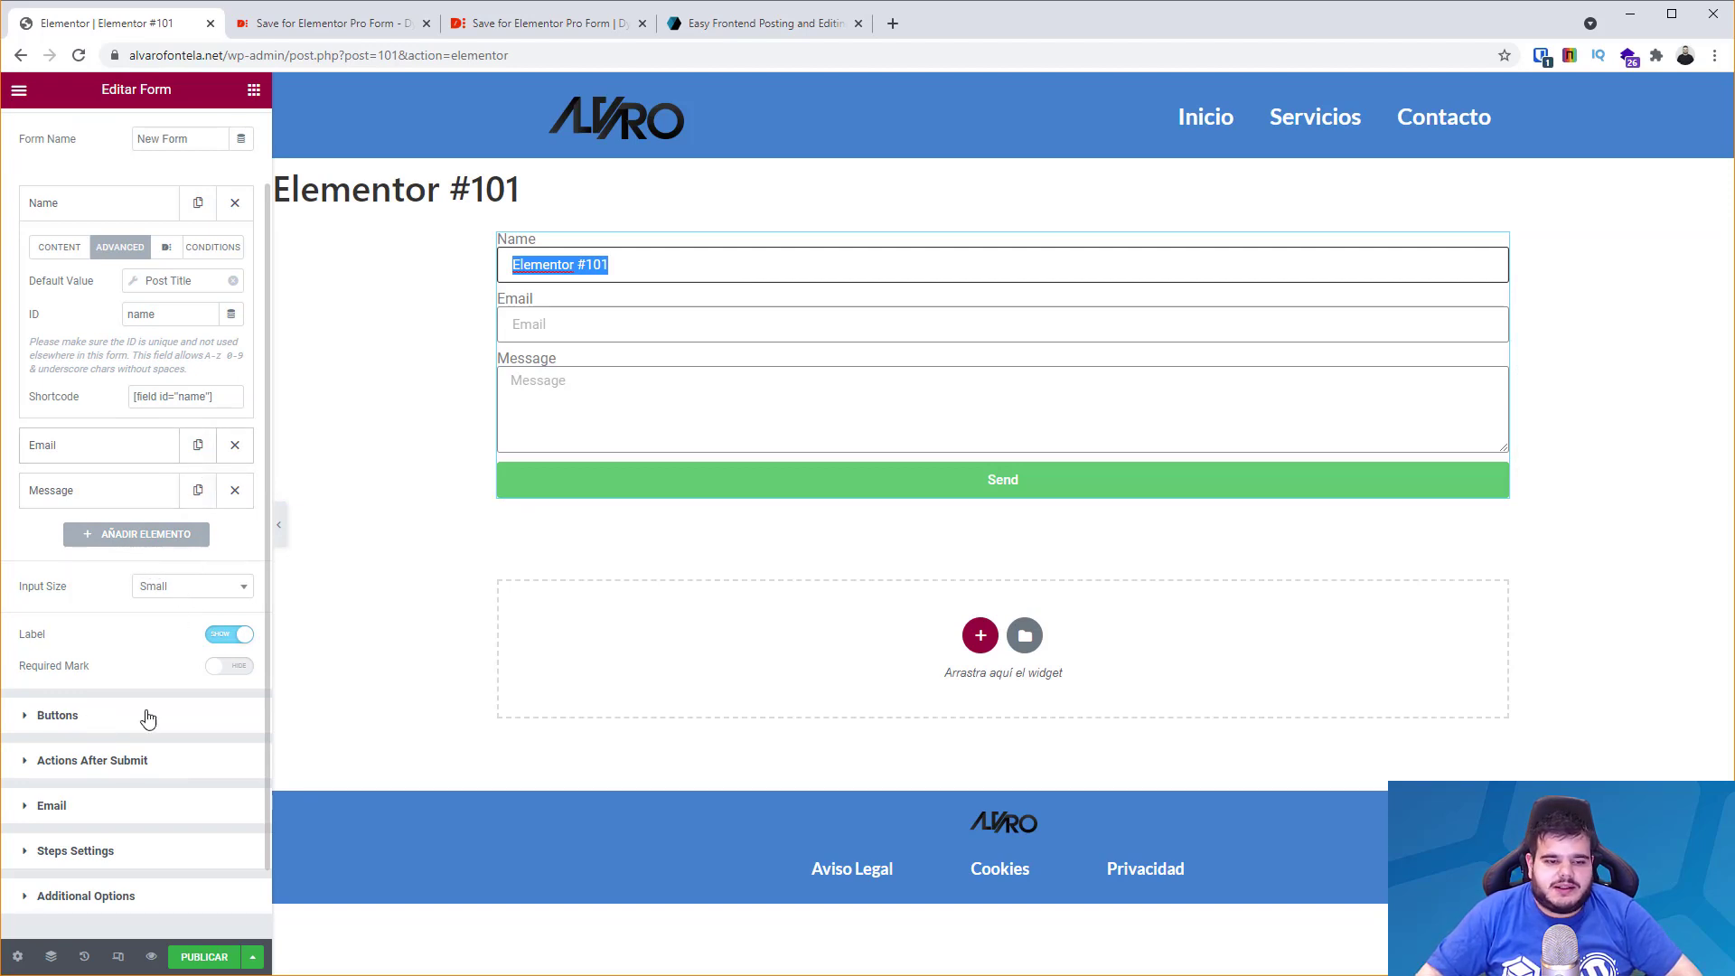
click(98, 762)
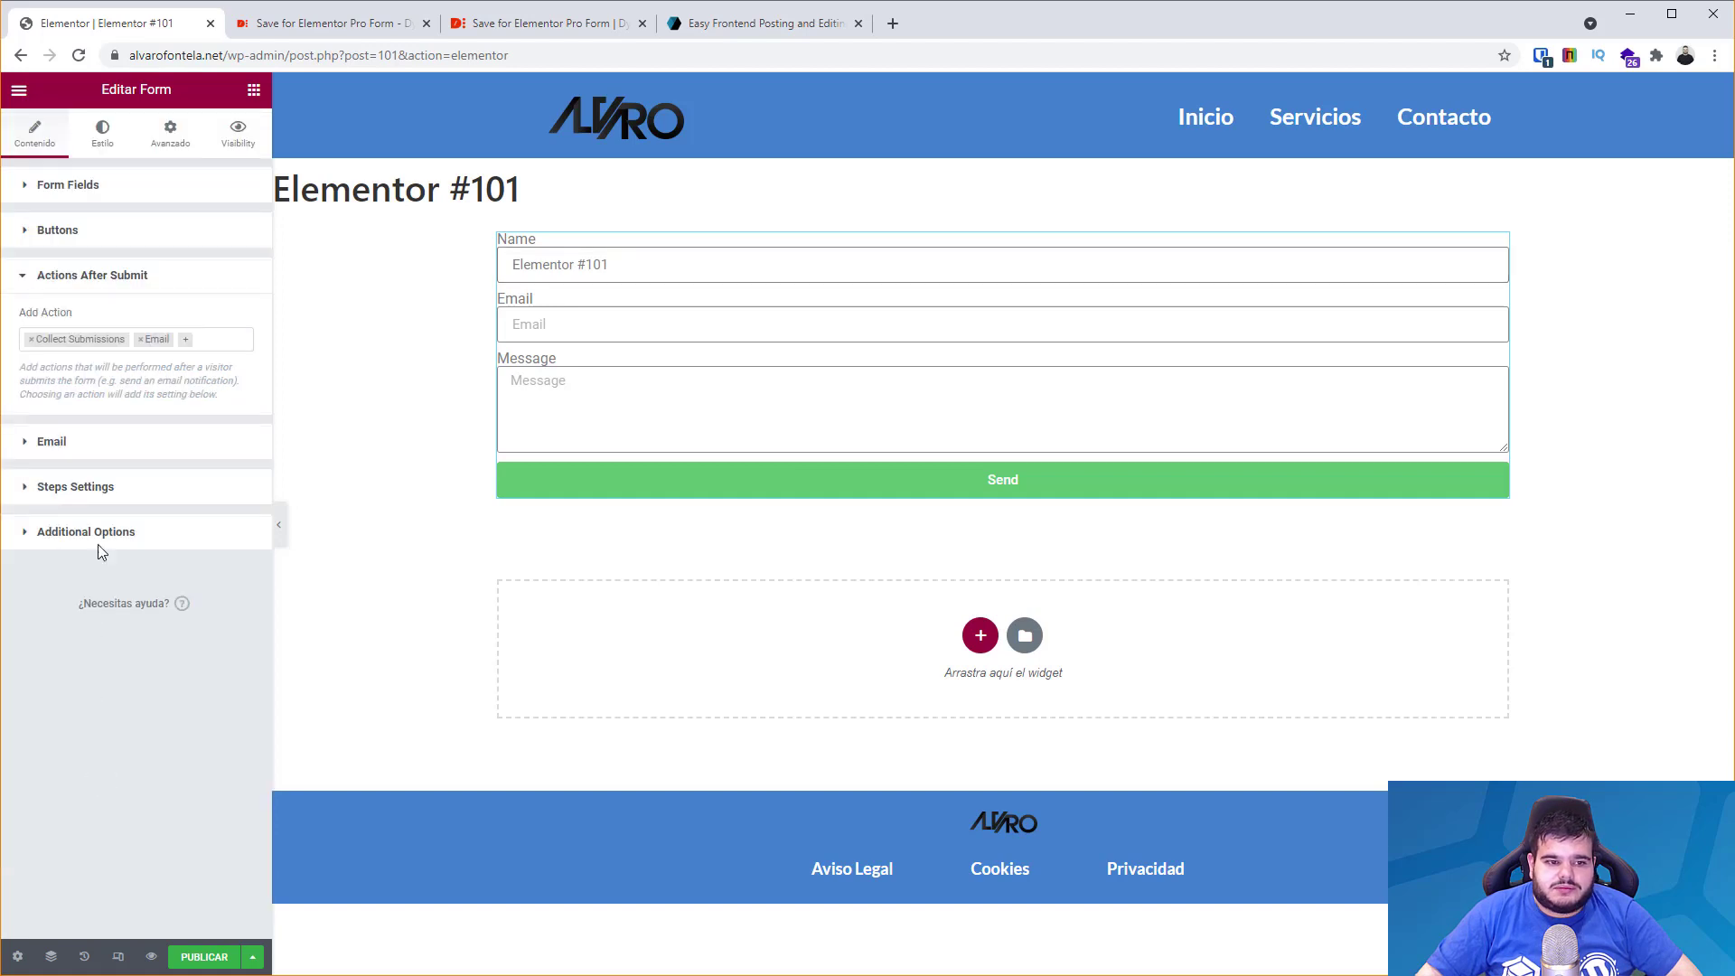
click(141, 341)
click(29, 340)
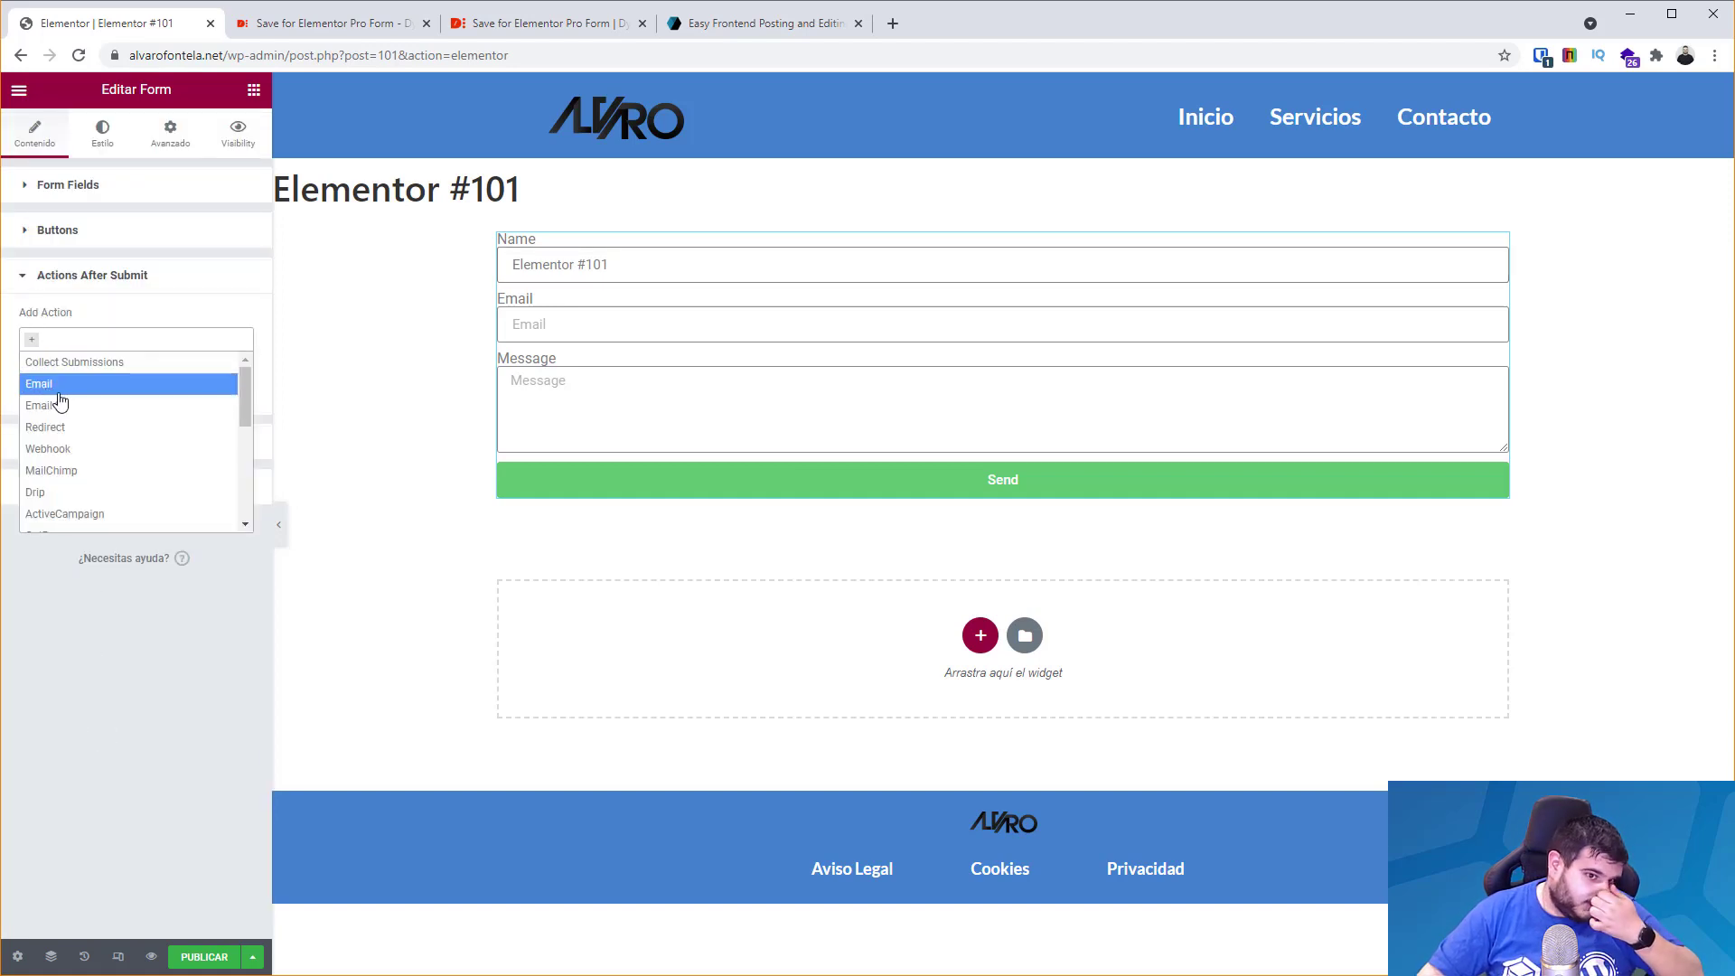
Add the Save action to the form's actions after submit and open its settings.
scroll(104, 461, down, 1)
scroll(105, 488, down, 1)
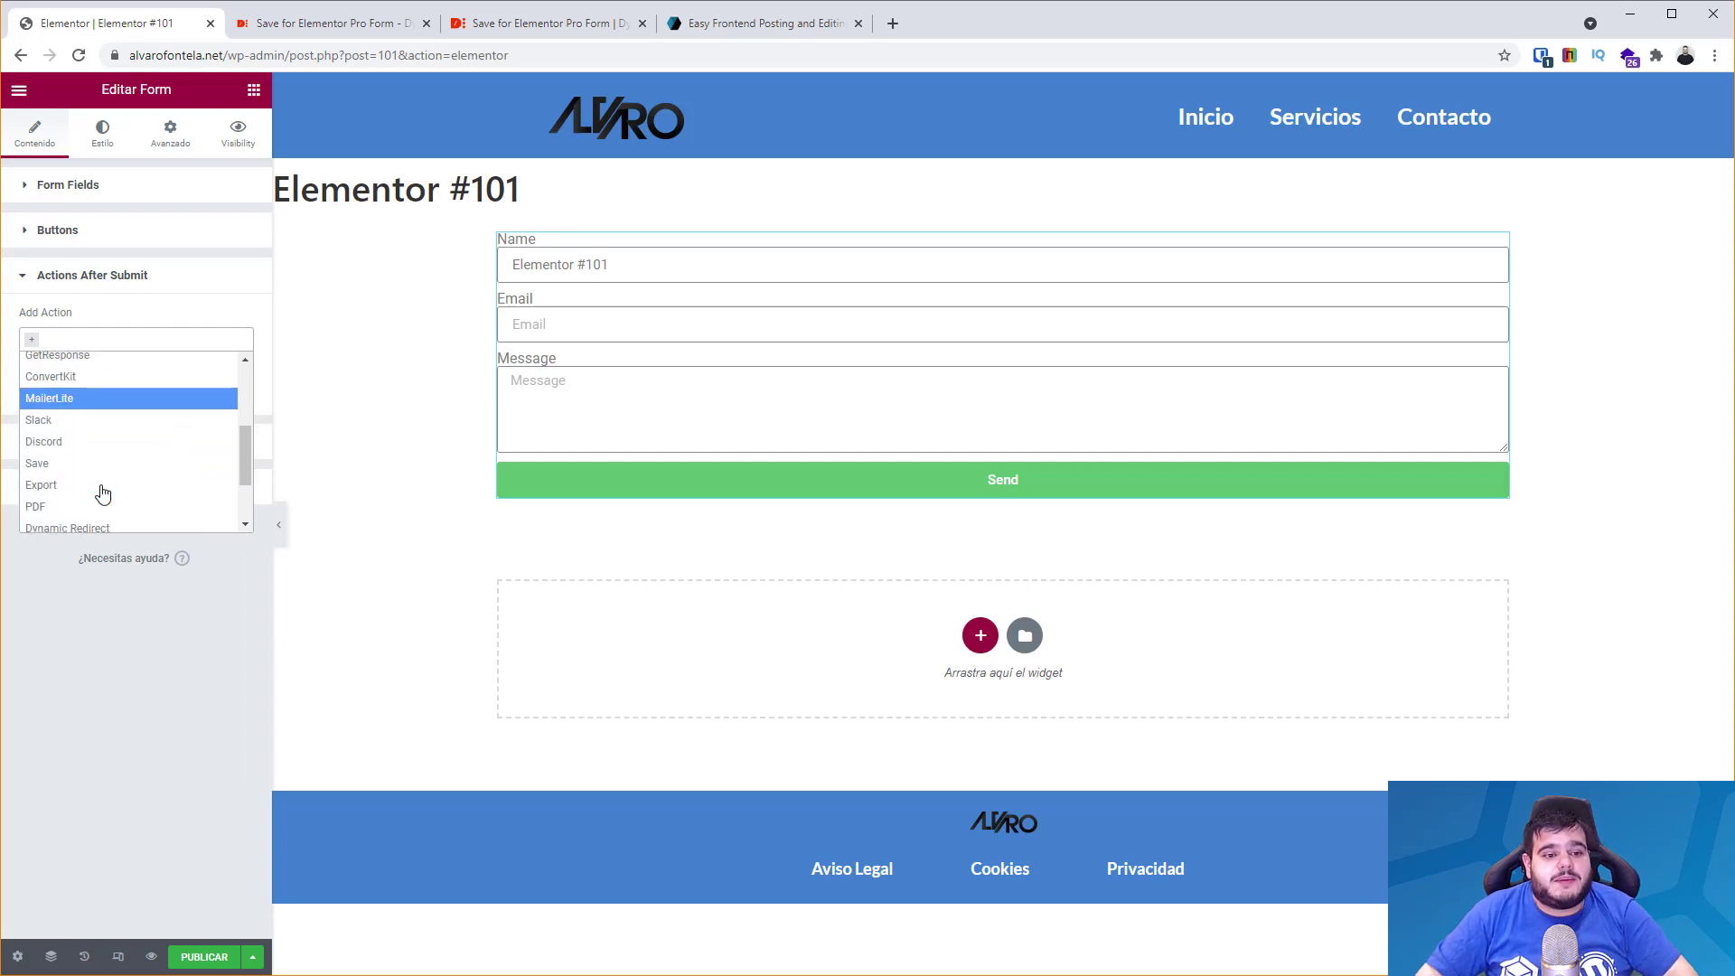
click(84, 474)
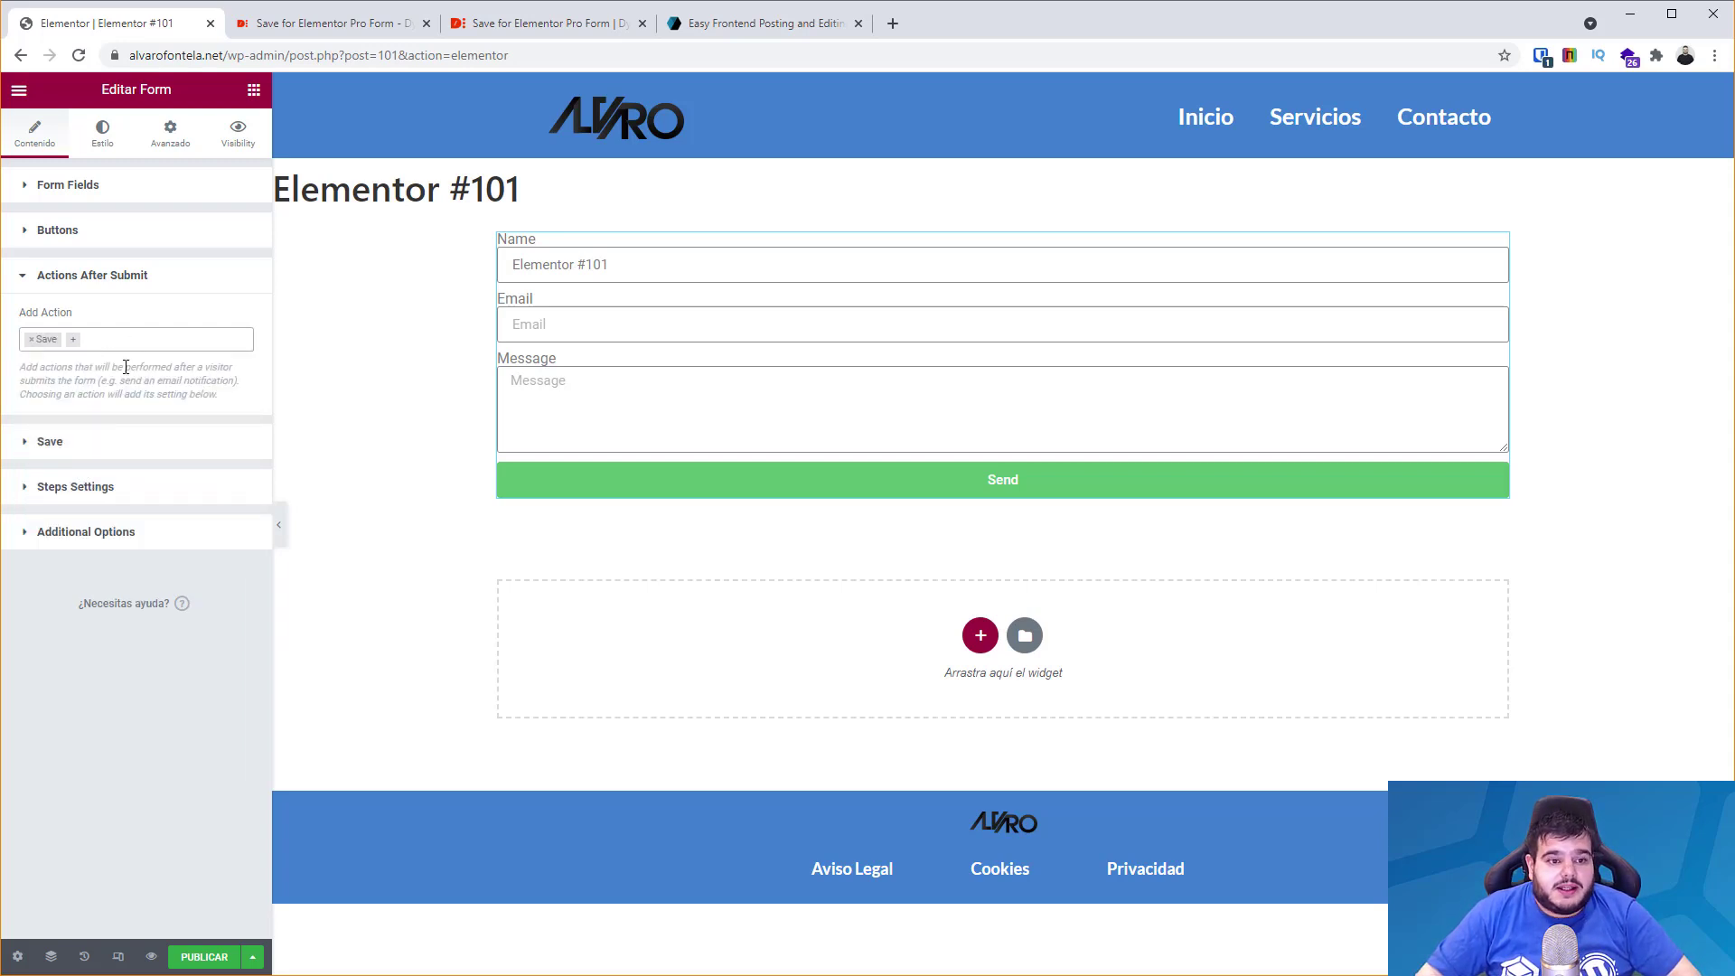
click(78, 444)
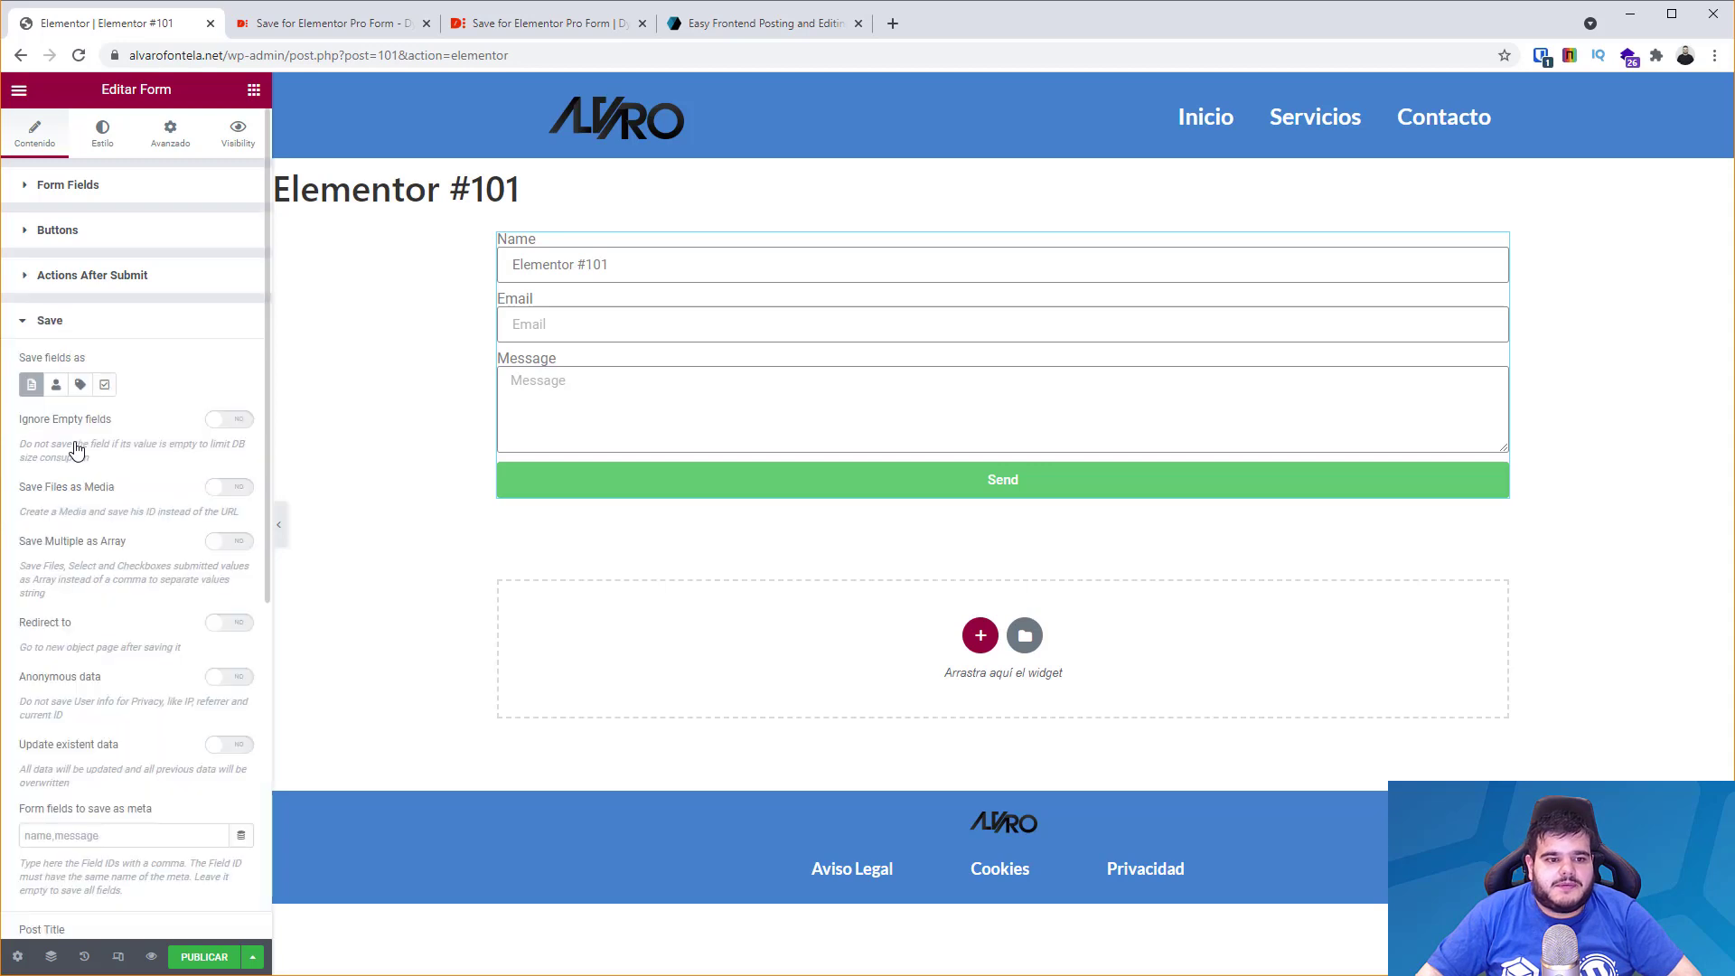
Switch the Save action's target for the form fields to User, Term and finally Option.
click(57, 388)
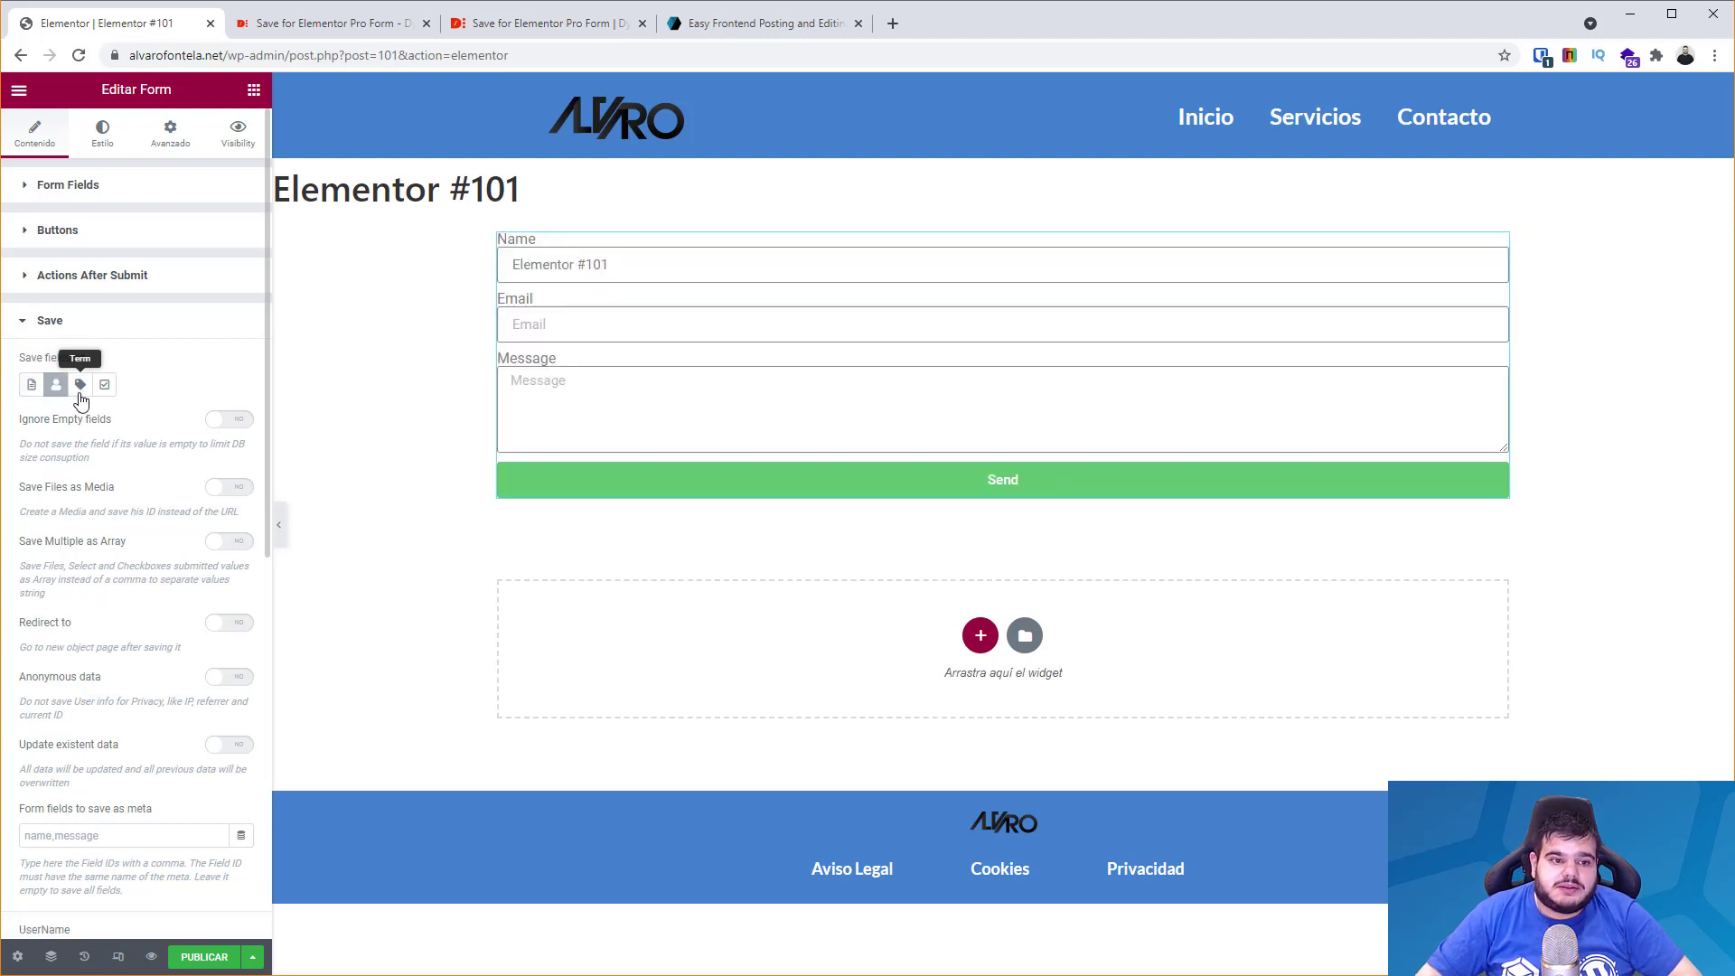
click(81, 388)
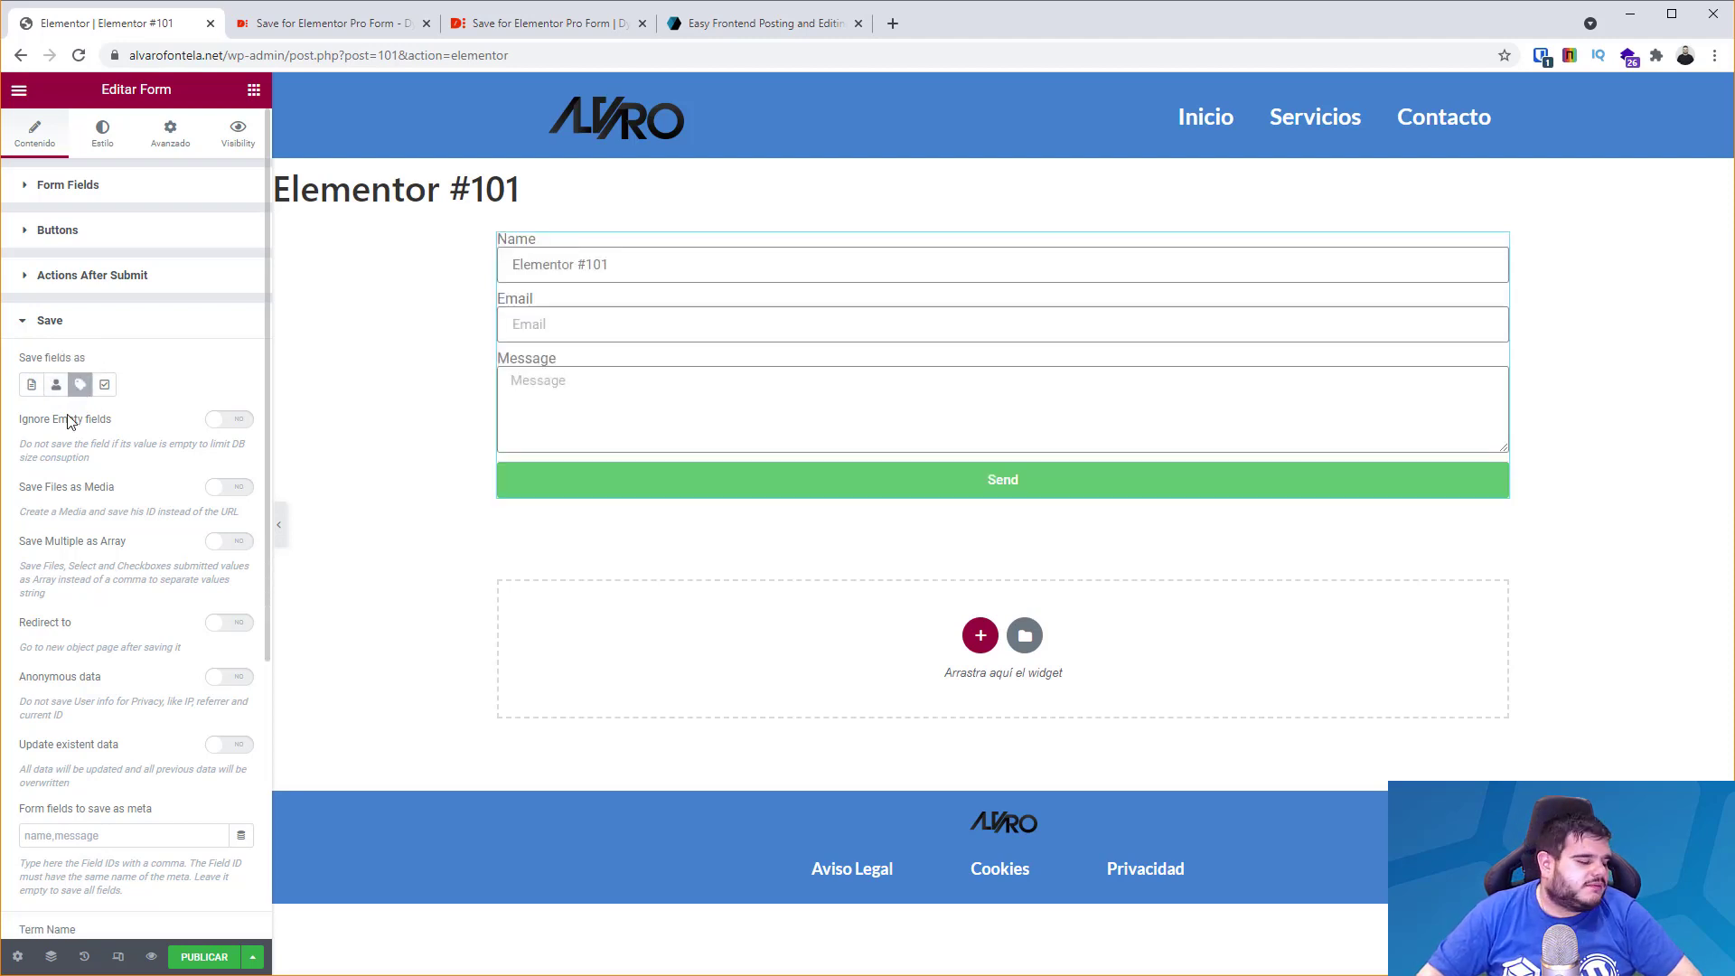
click(105, 388)
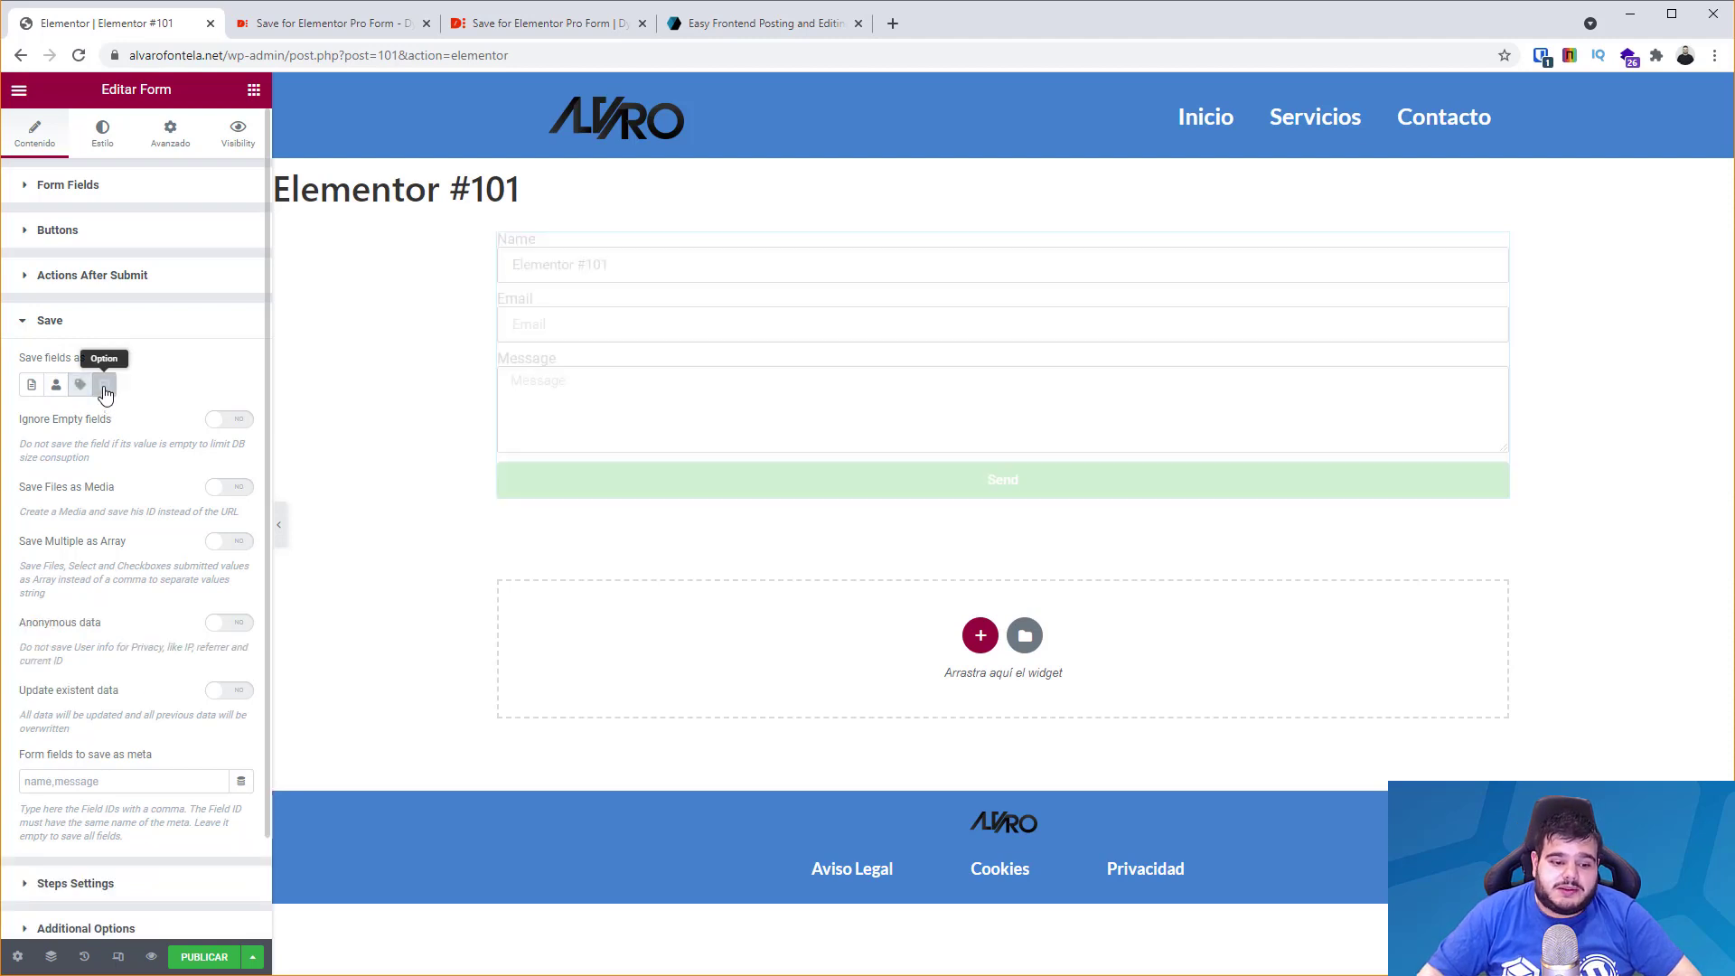
Try listing name, email, message as the form fields to save as meta, and clear the entry.
click(81, 783)
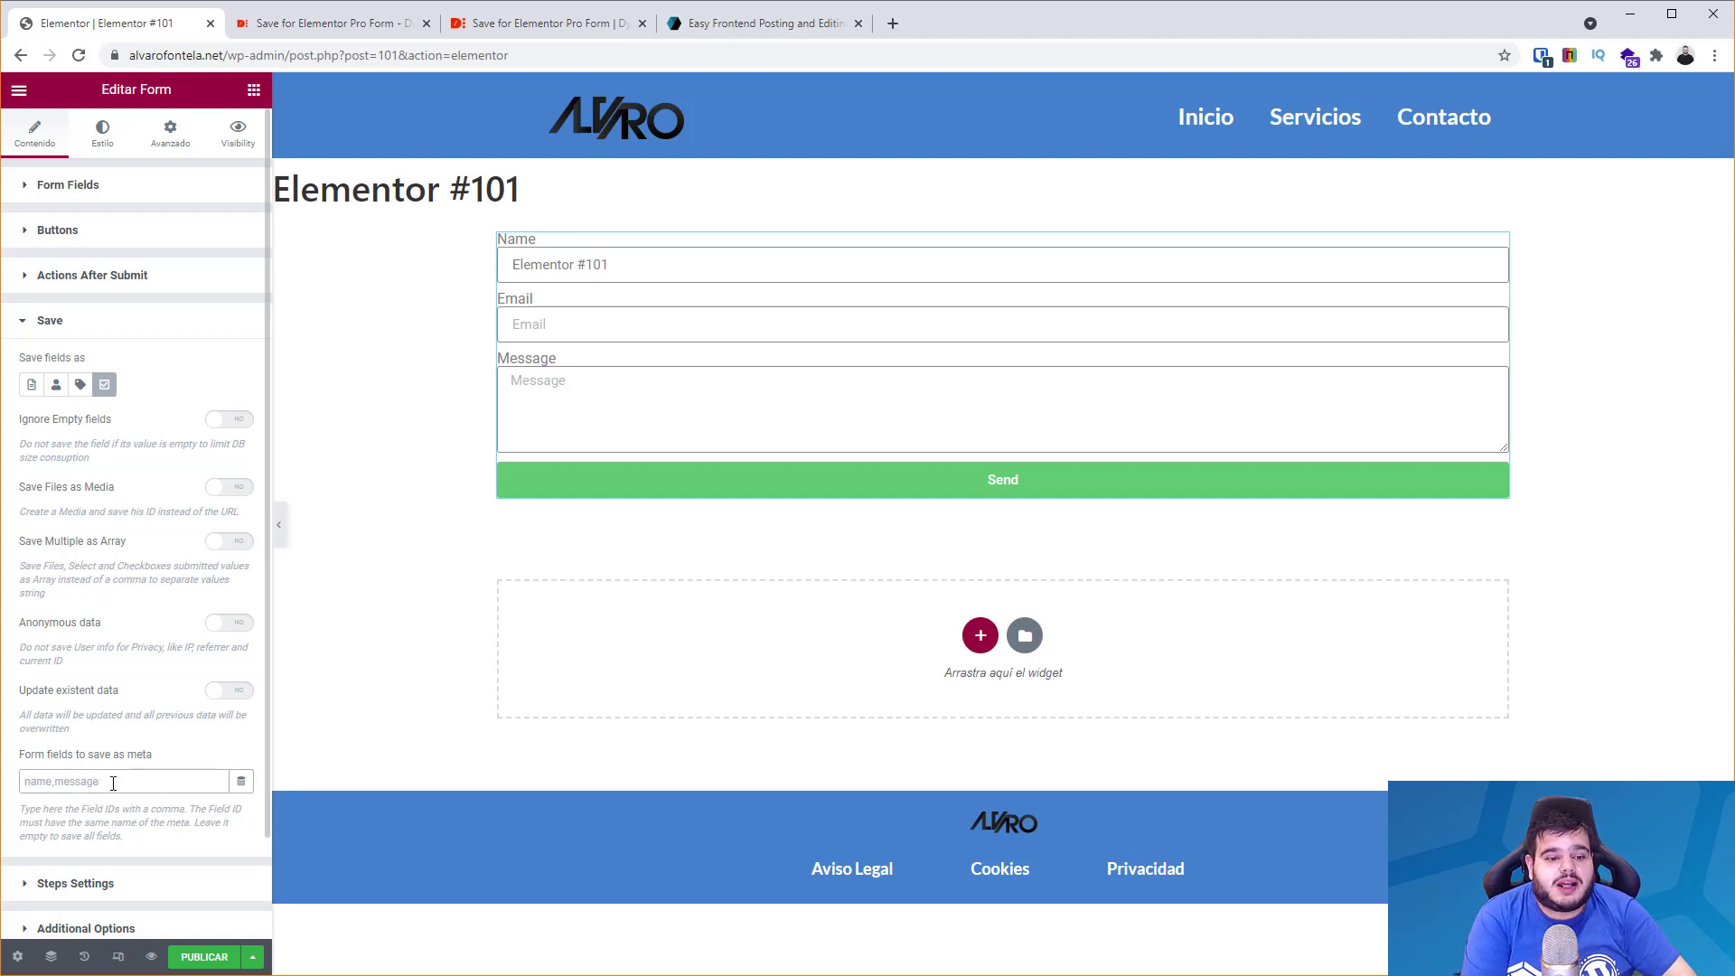
text(name,)
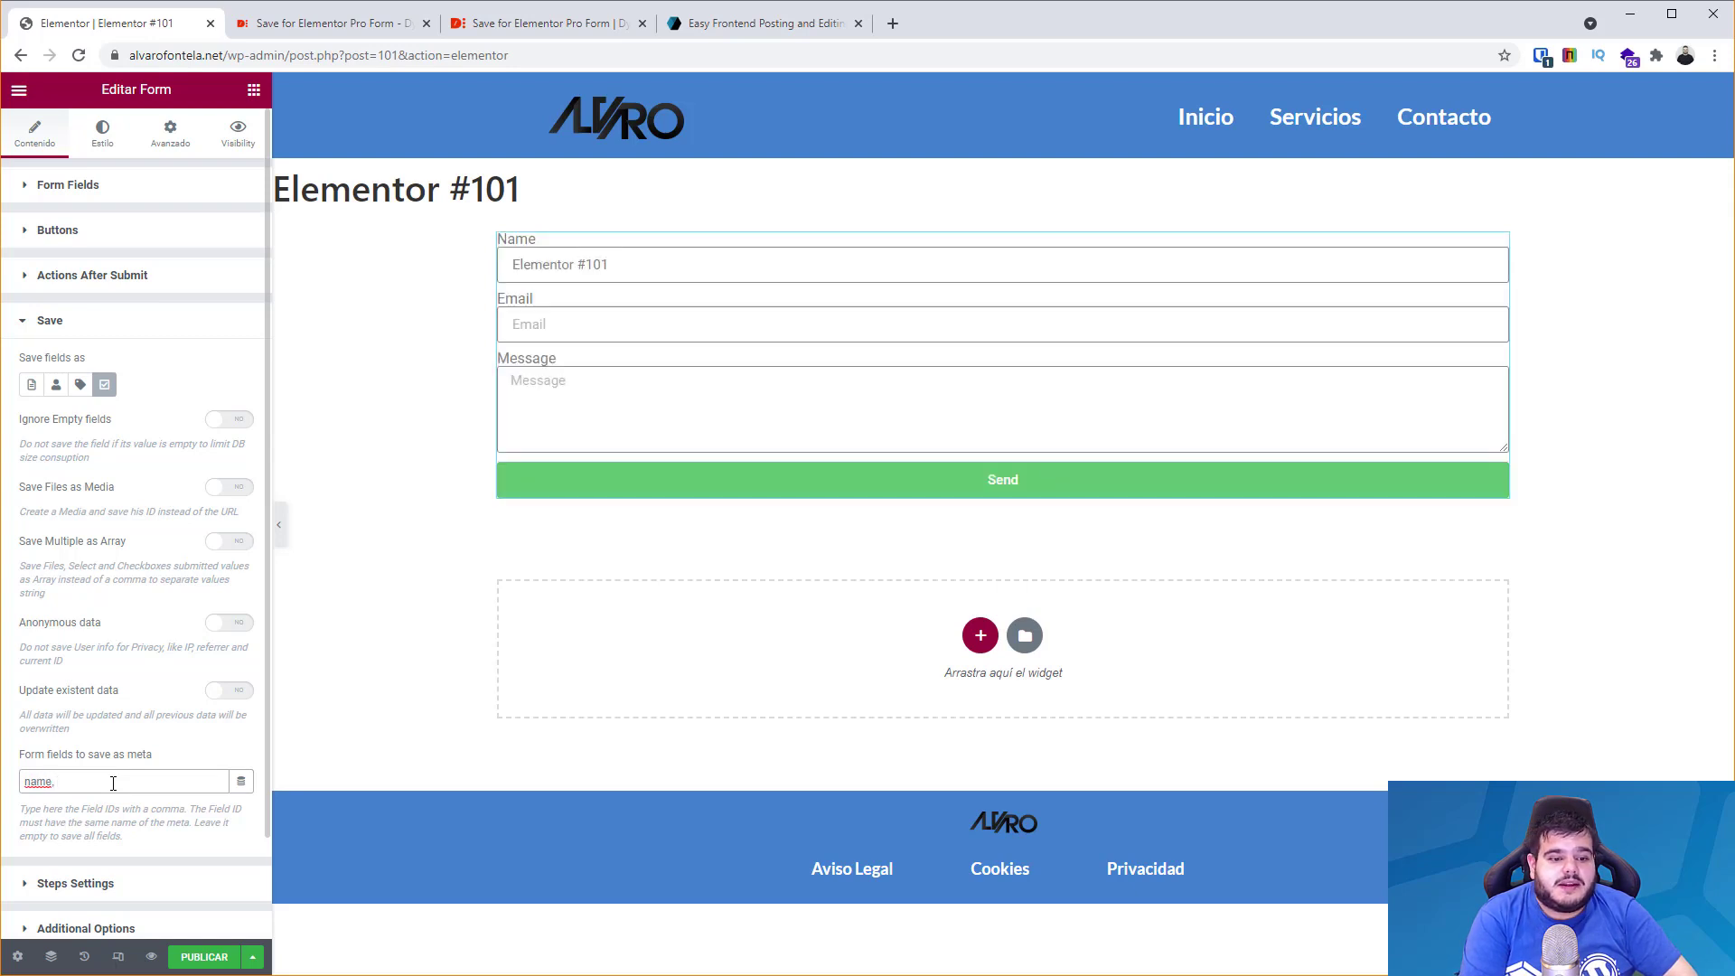
text( email, me)
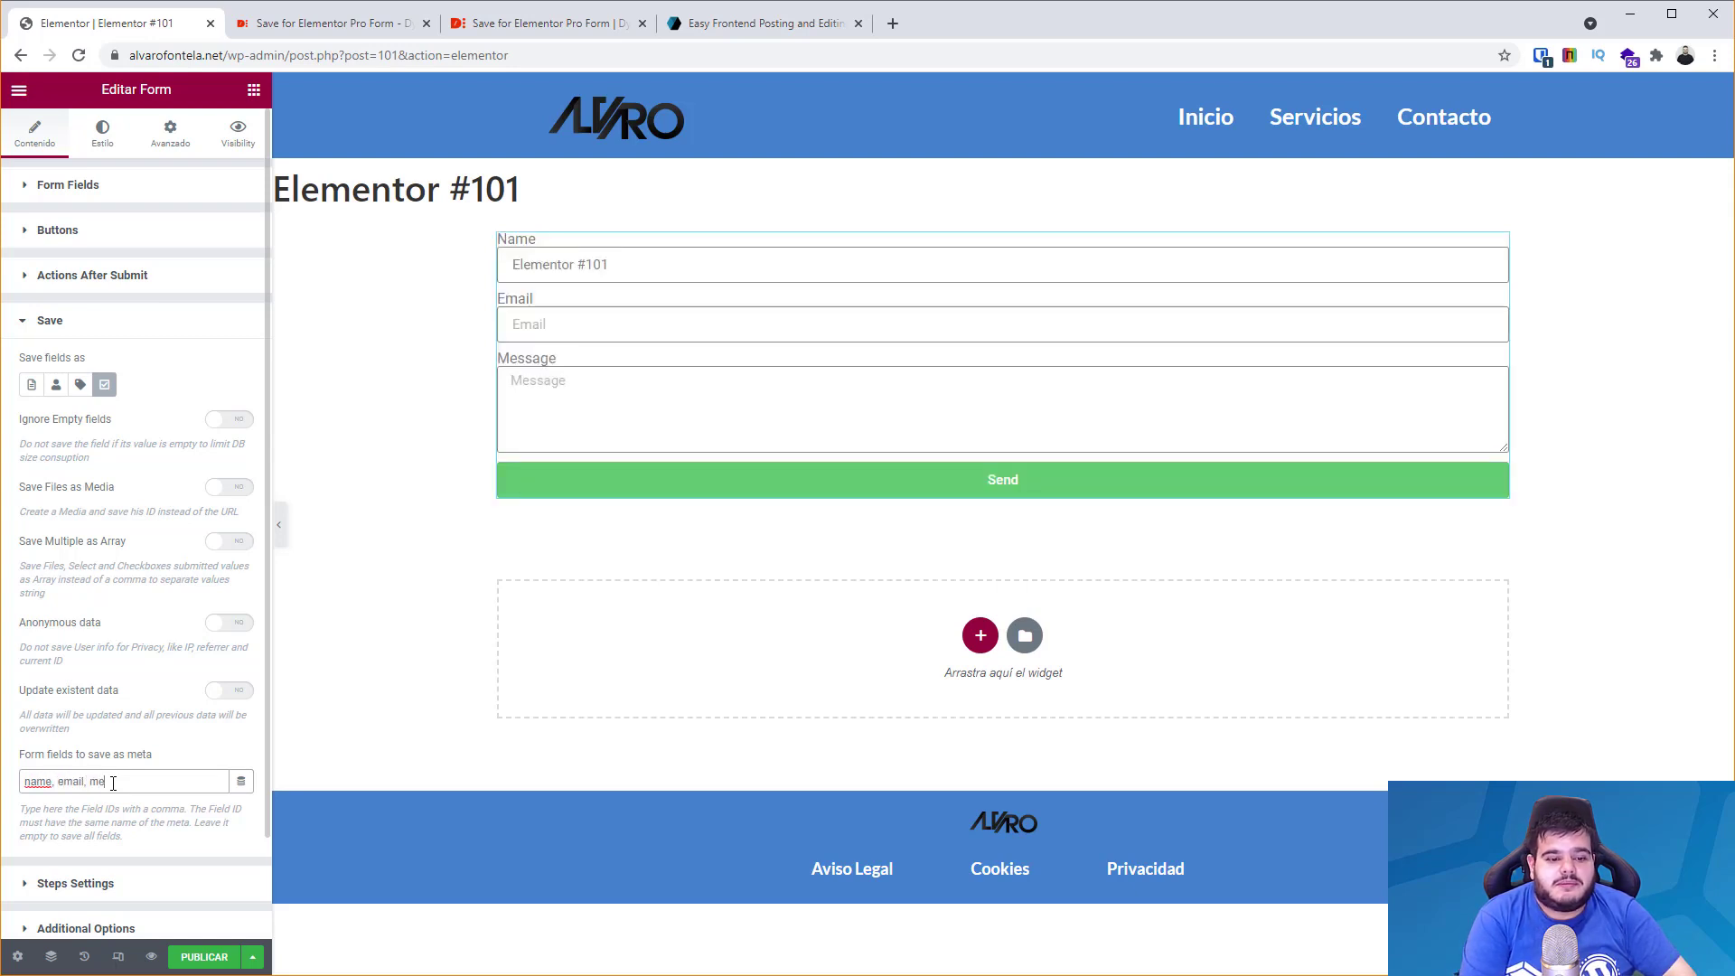
text(ssage,)
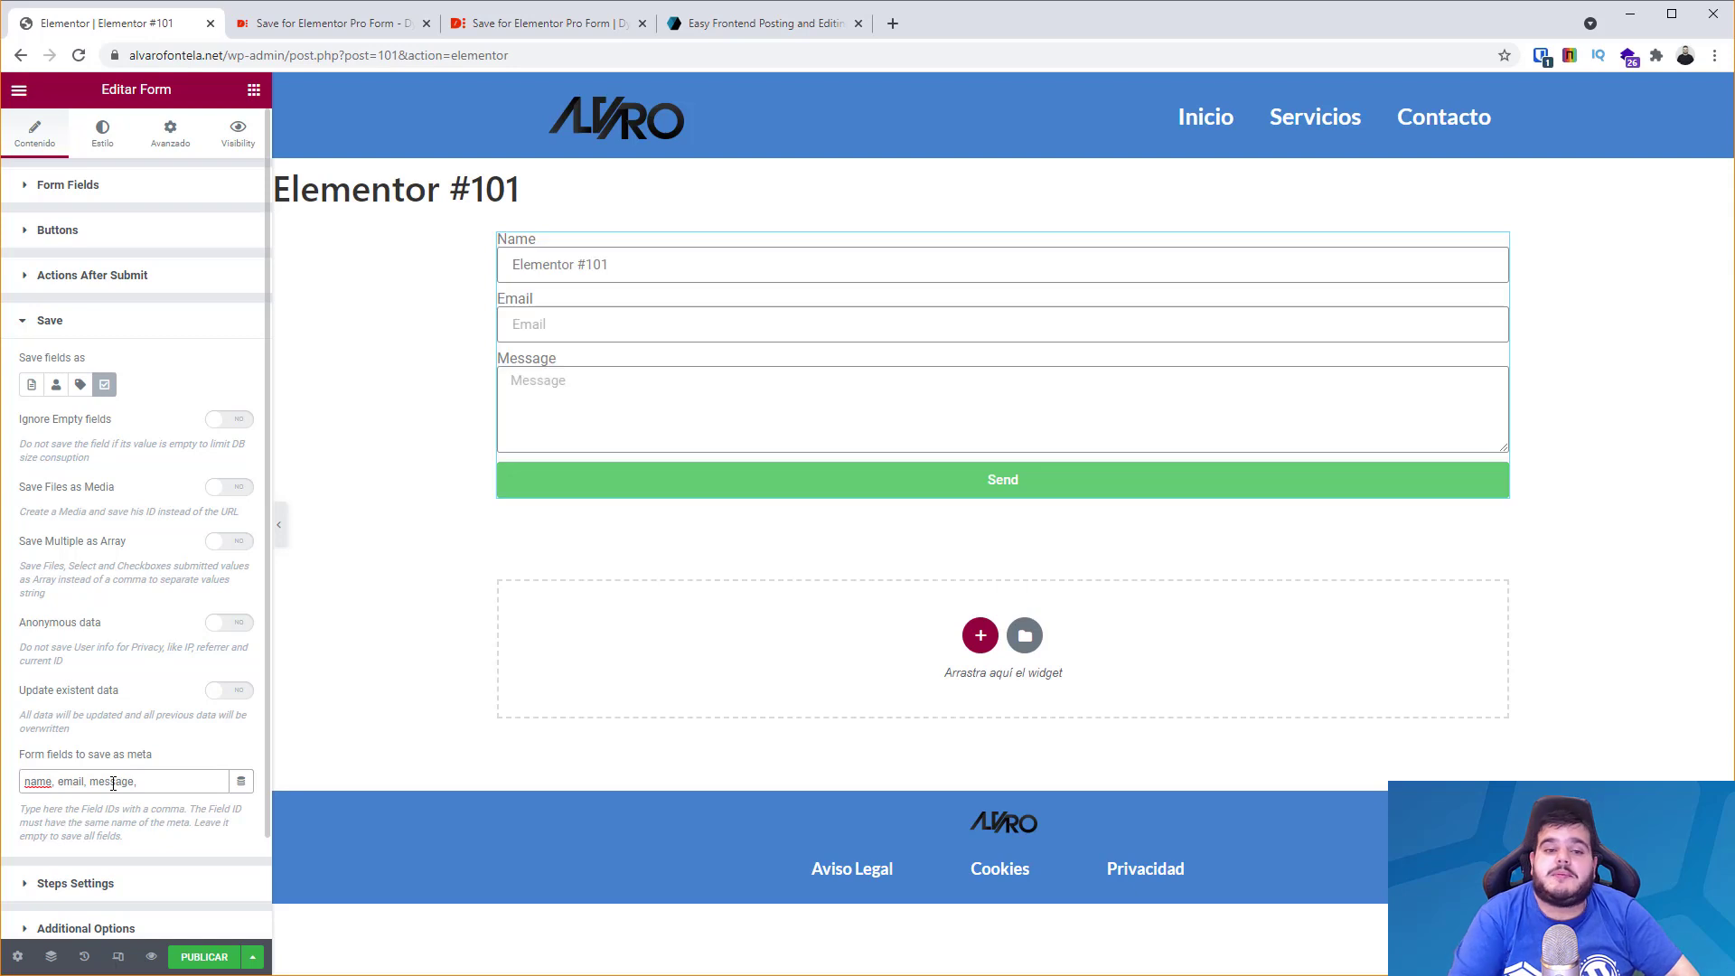
key(ctrl+a)
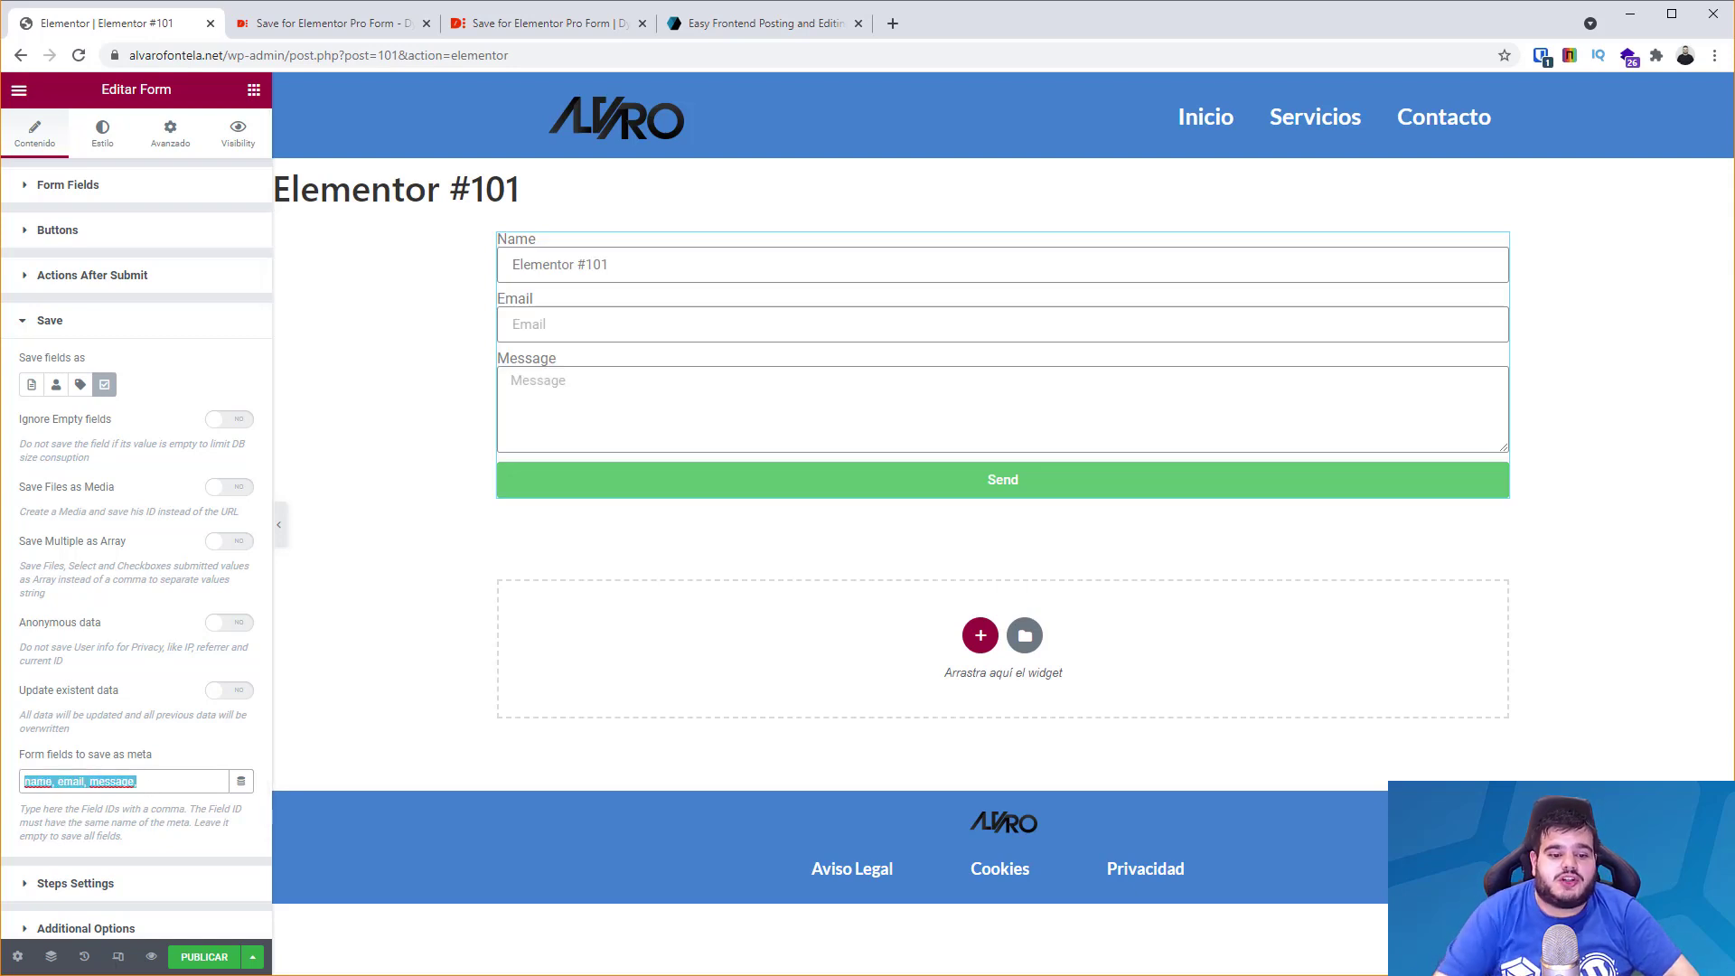
key(BackSpace)
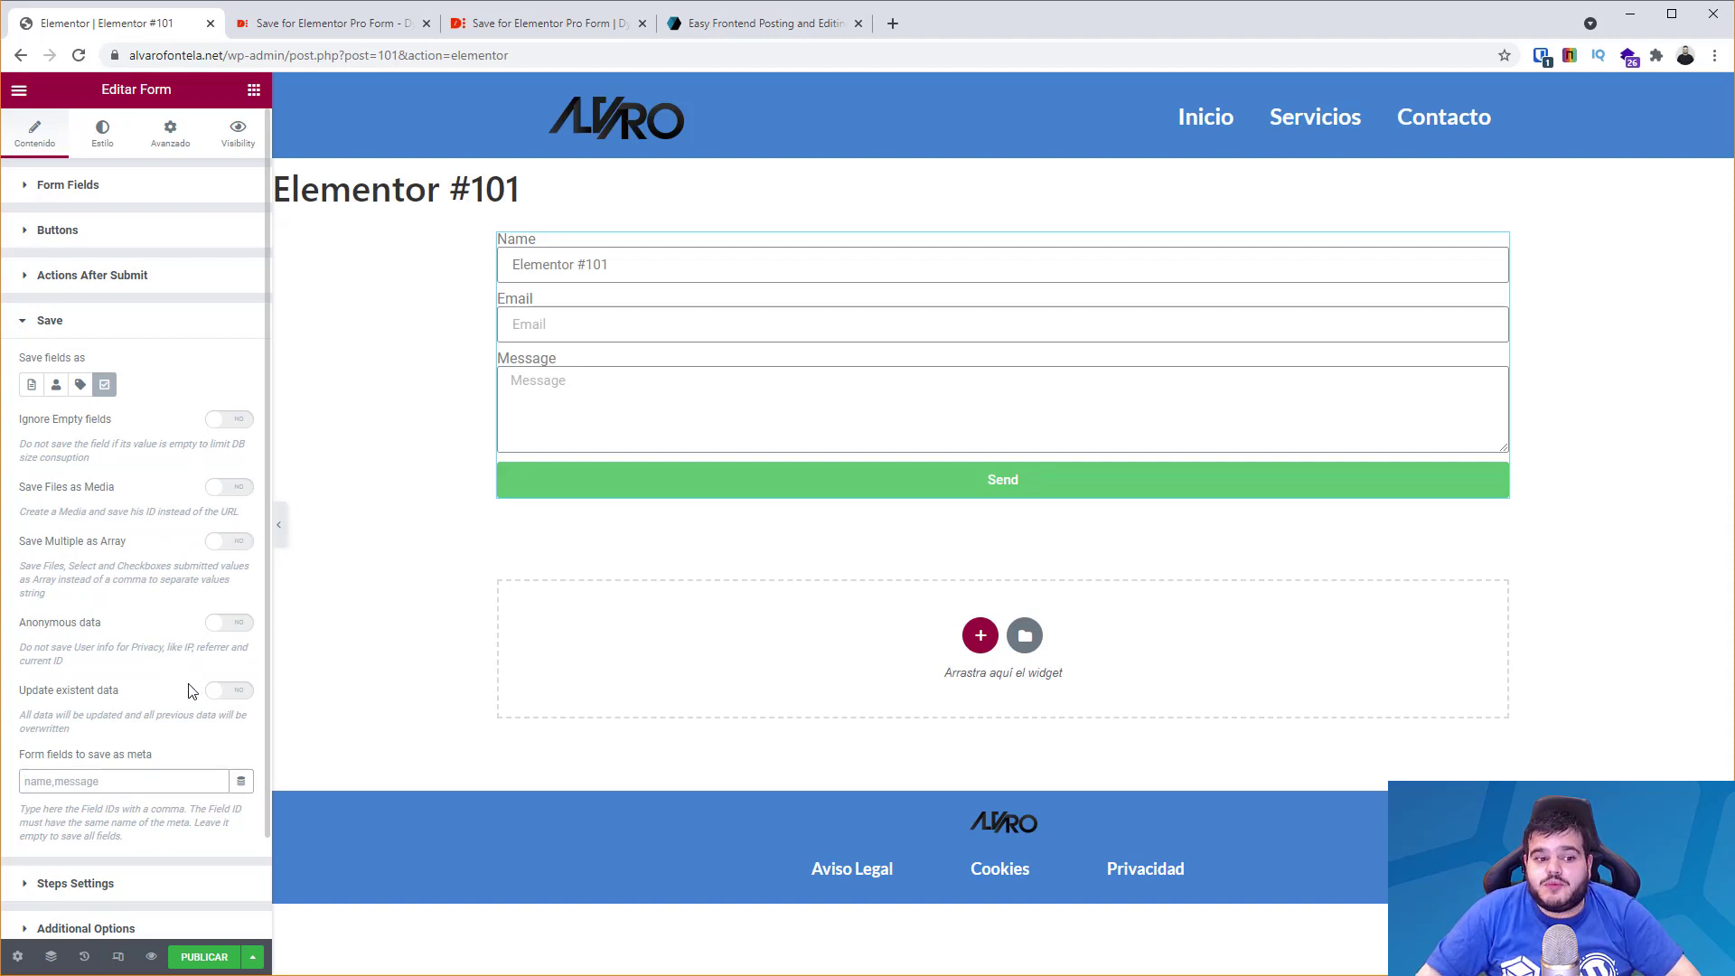
Try the Save Multiple as Array and Save Files as Media options of the Save action, leaving both off.
click(231, 544)
click(232, 542)
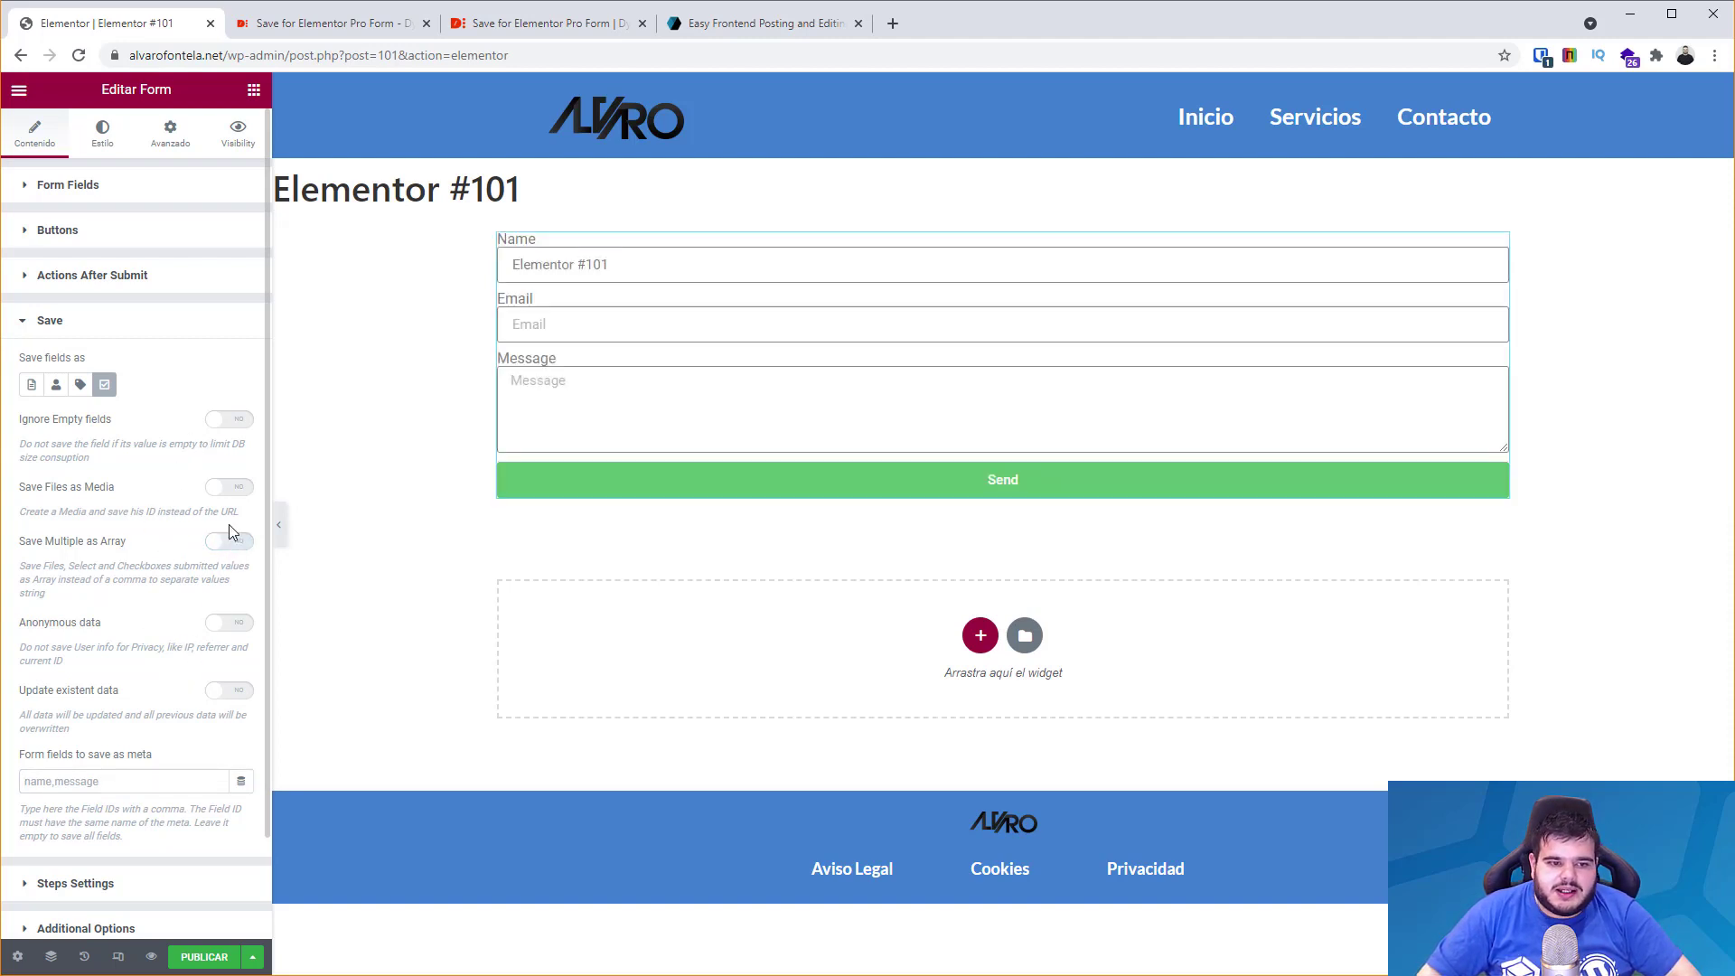
click(237, 489)
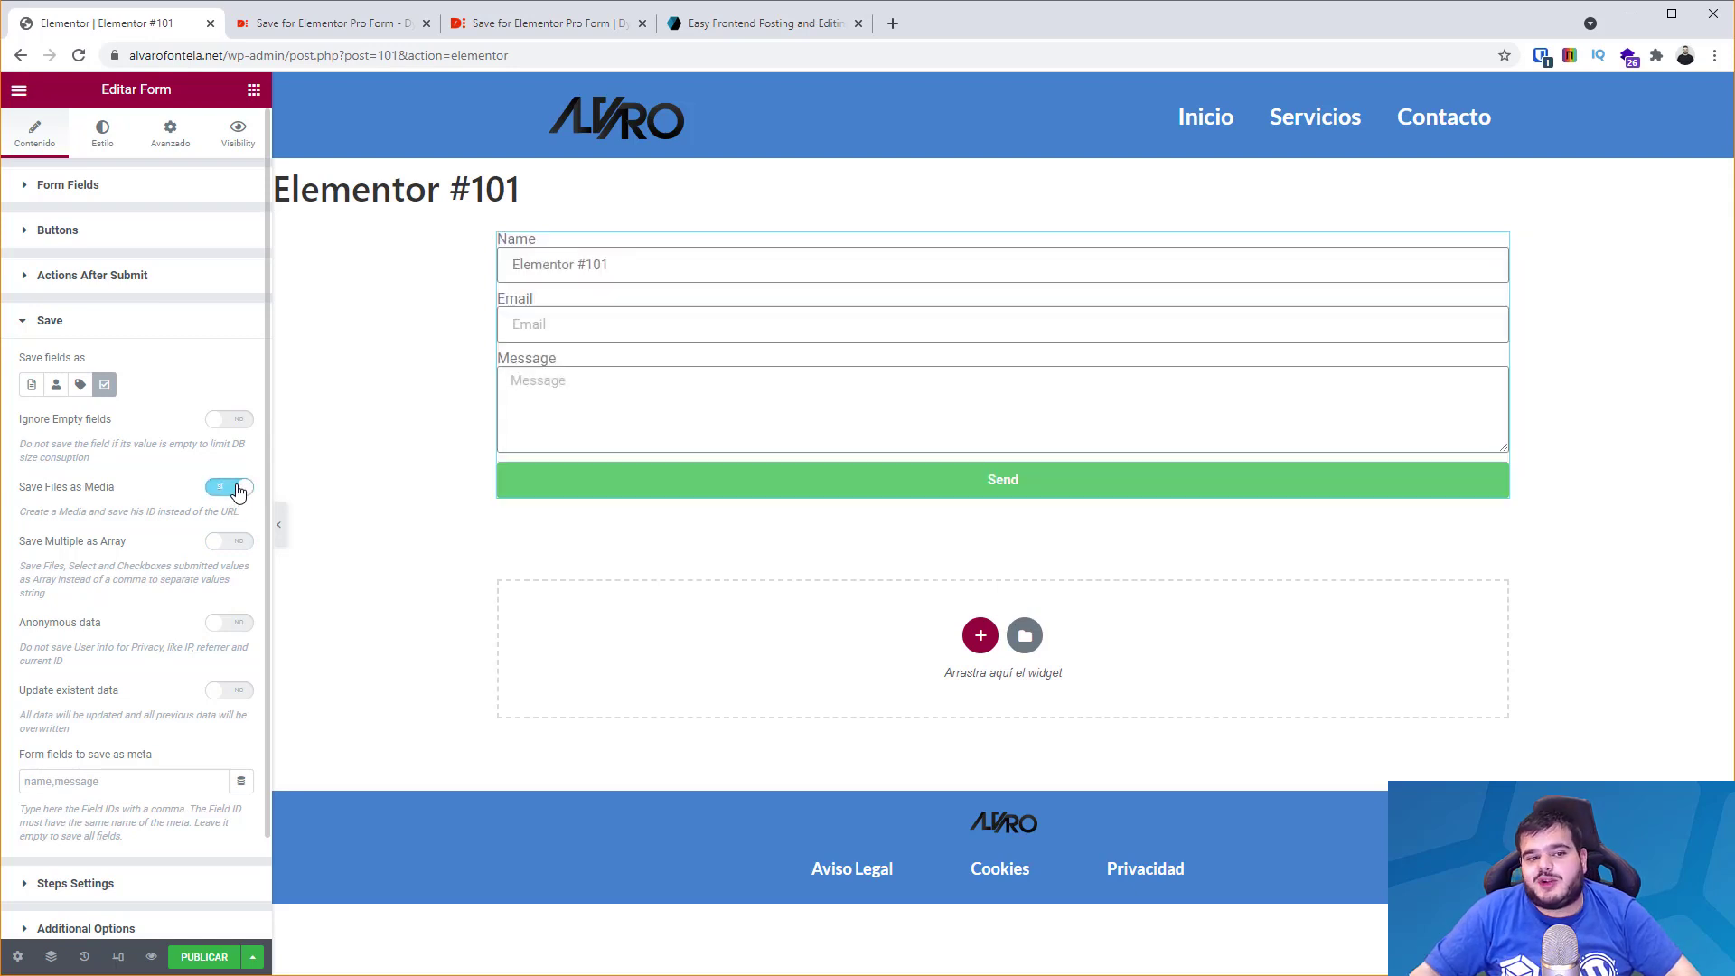
click(236, 489)
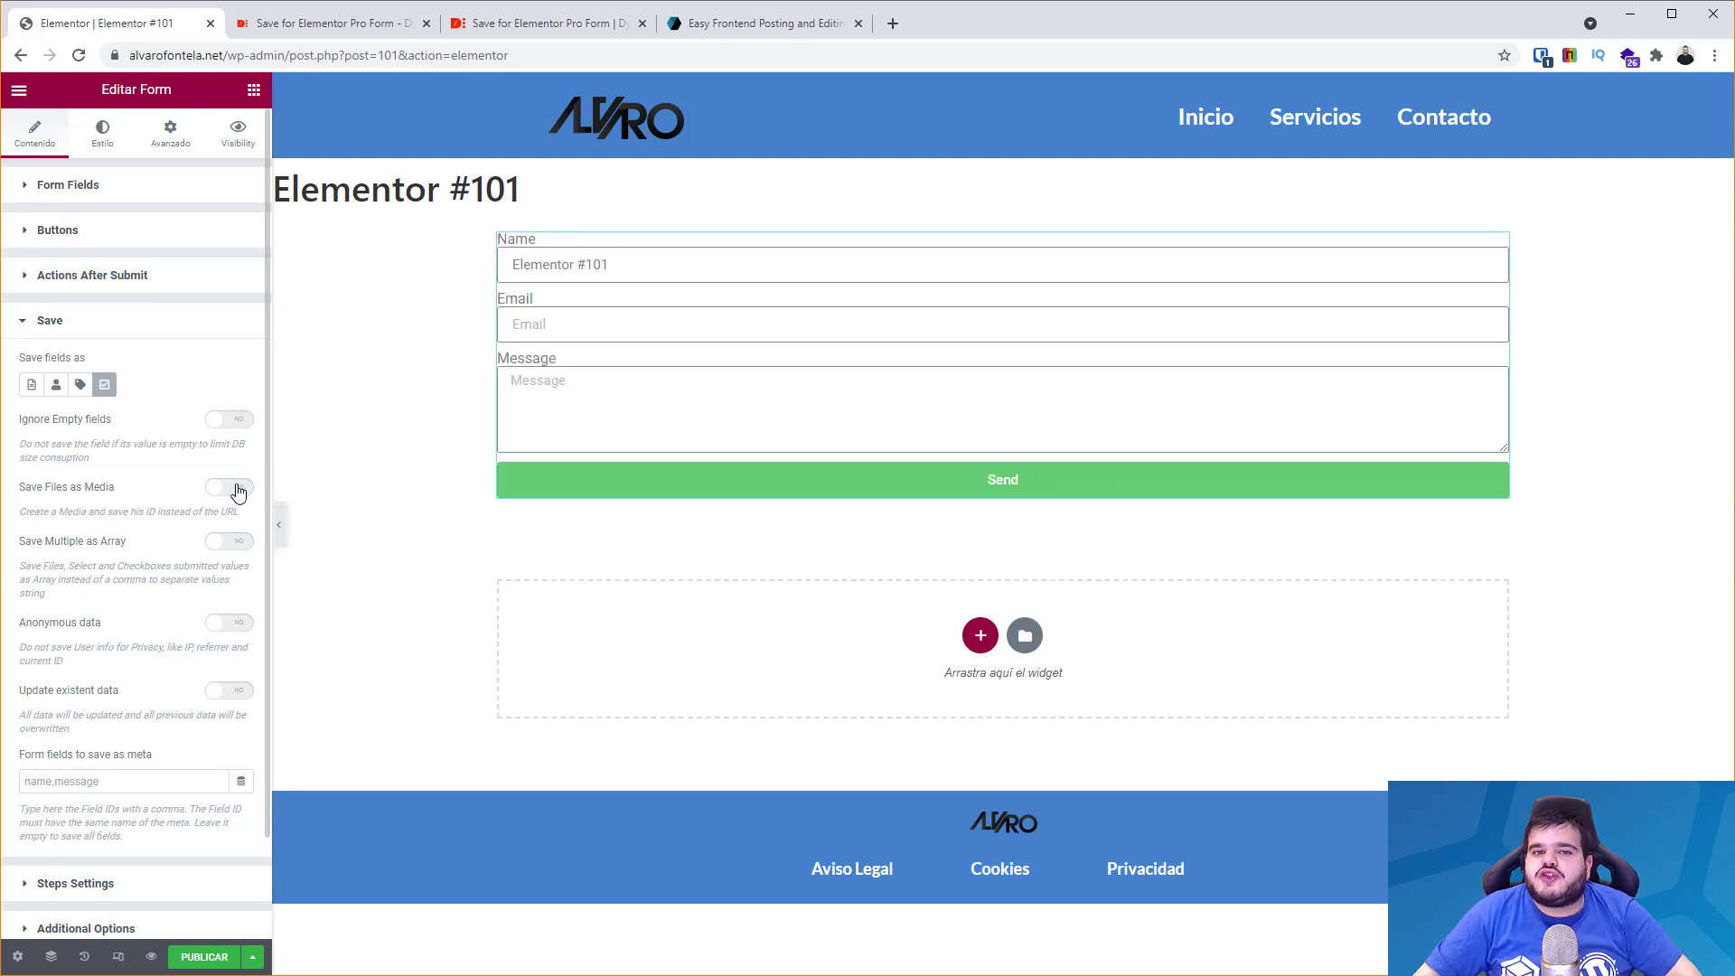
Set the Save action to save fields as a Post and review its meta, title, content, type, term and status options.
click(32, 384)
scroll(133, 735, down, 2)
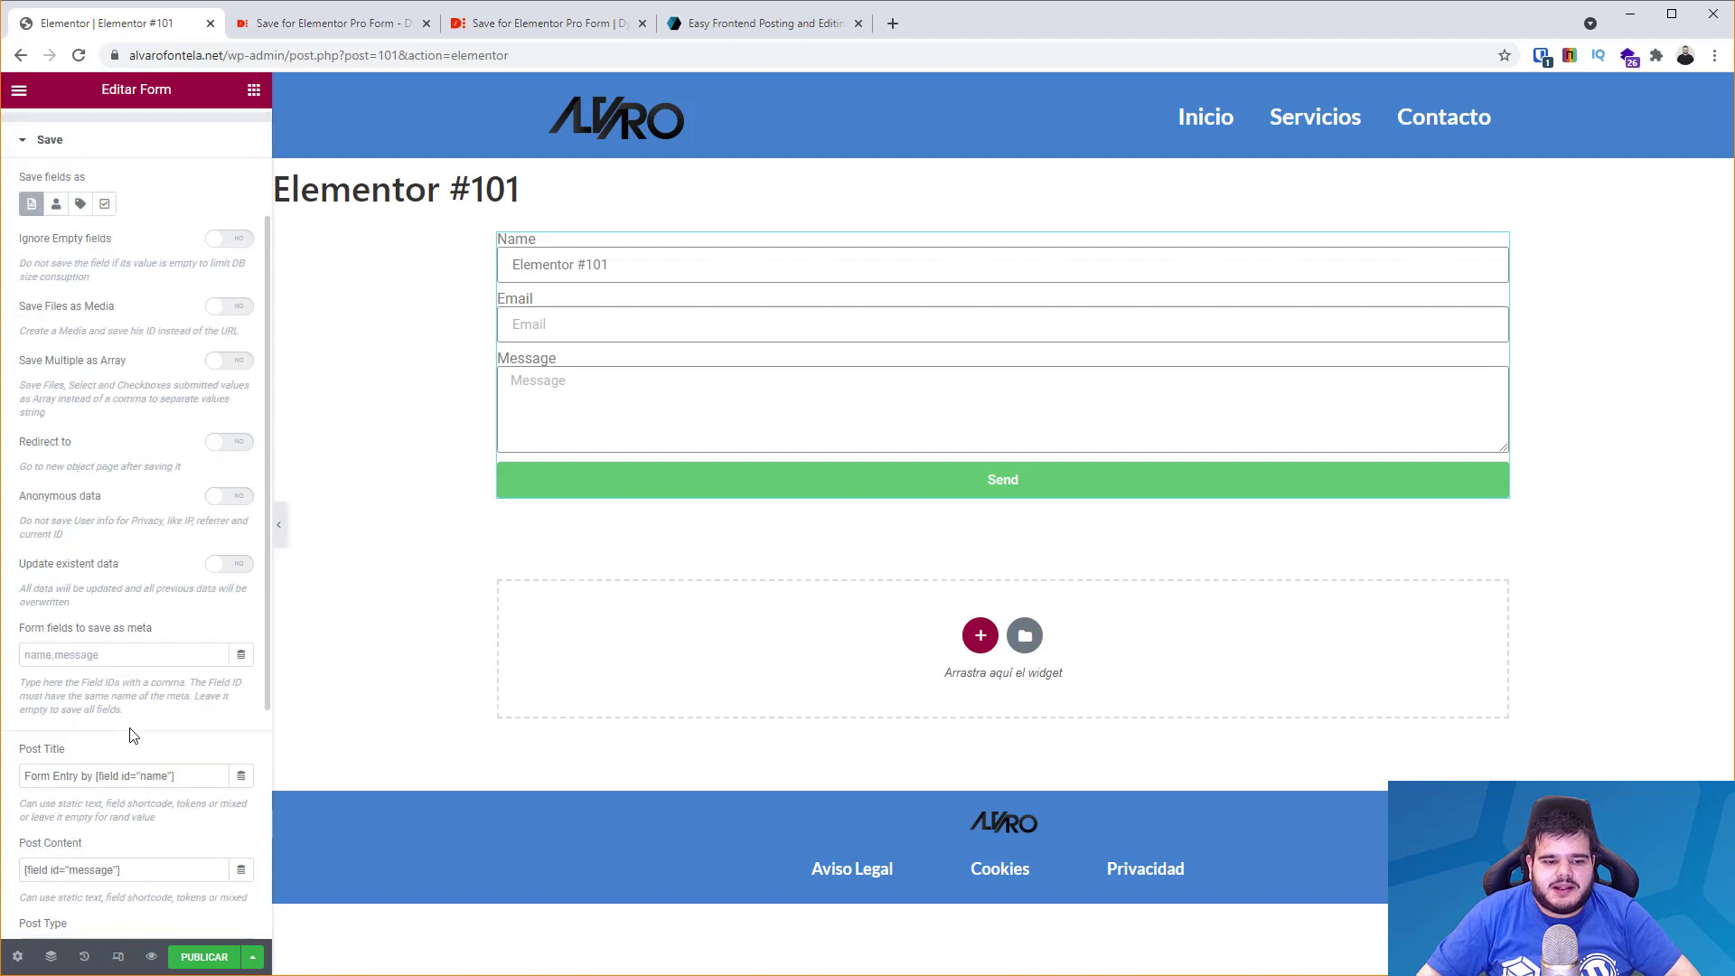
scroll(136, 736, down, 2)
scroll(181, 705, down, 3)
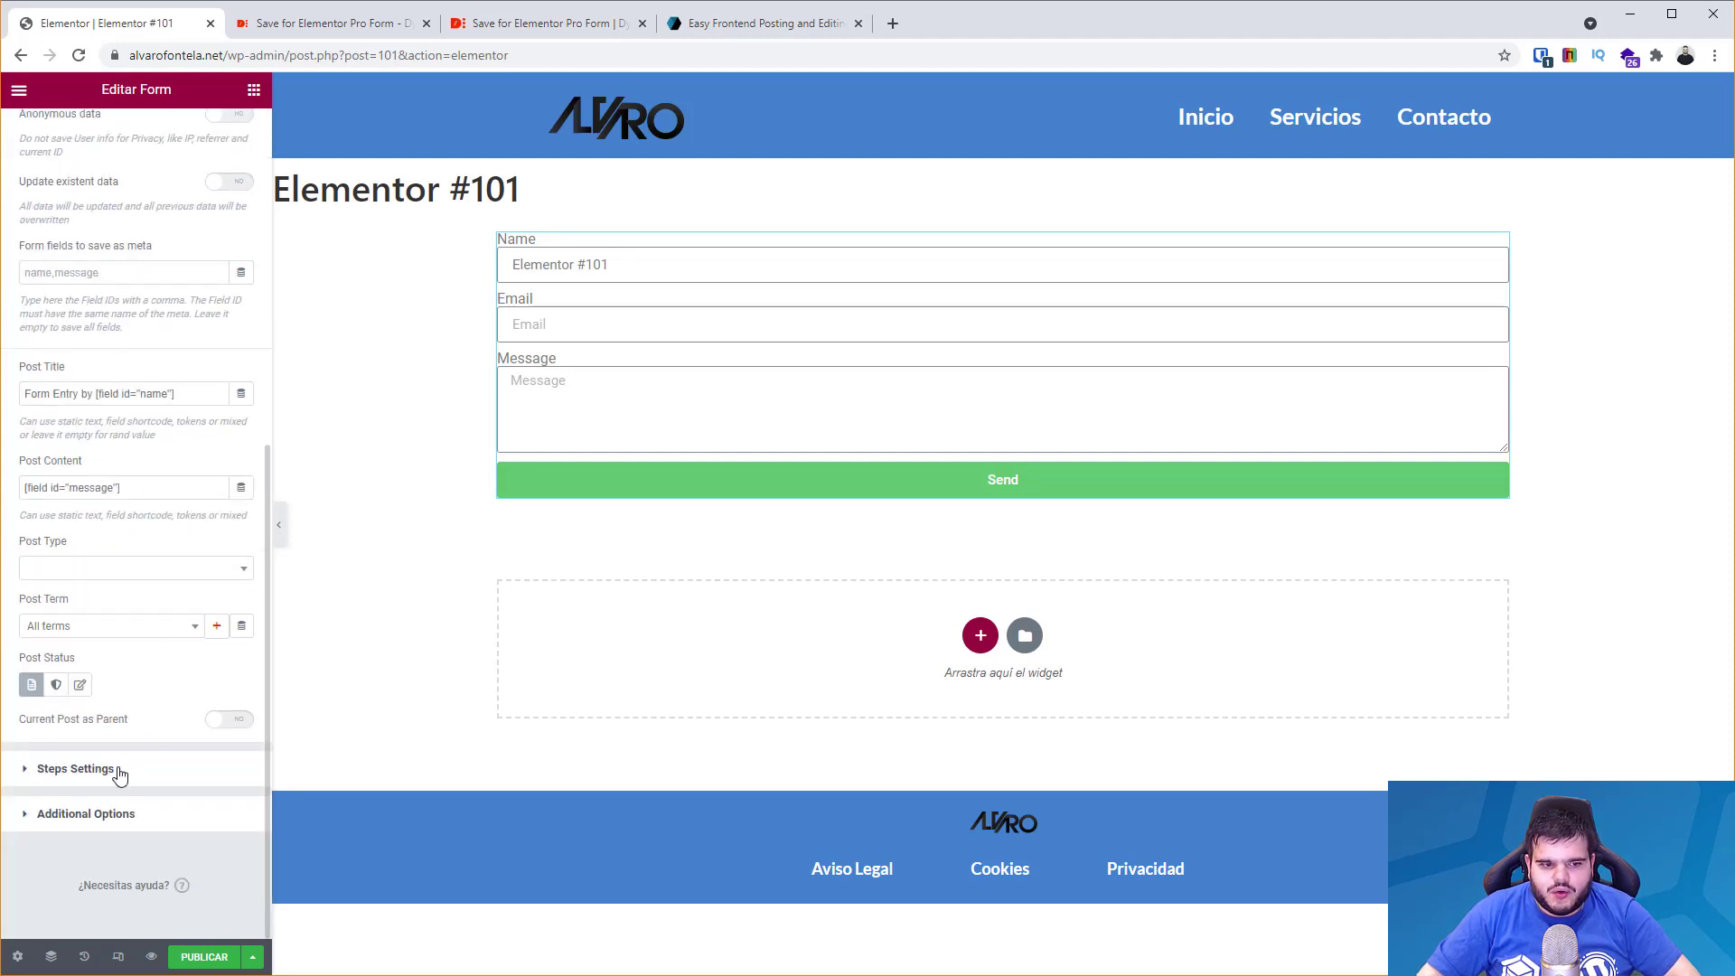
scroll(156, 651, up, 5)
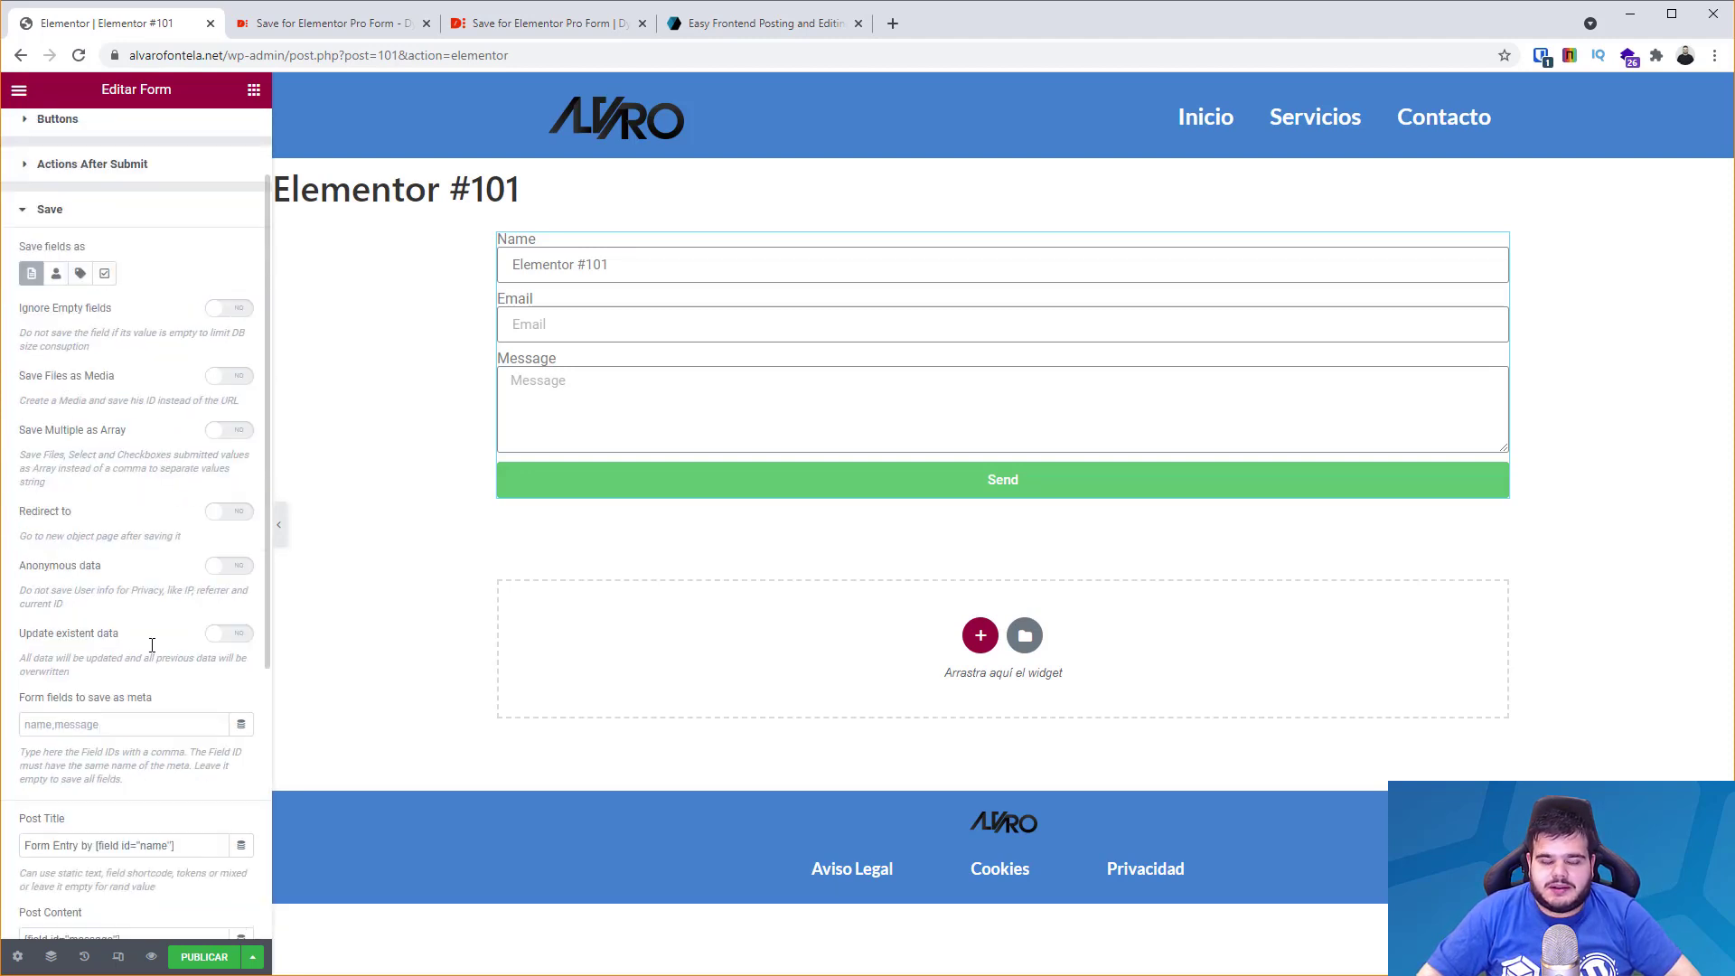
scroll(164, 640, up, 1)
scroll(162, 638, down, 2)
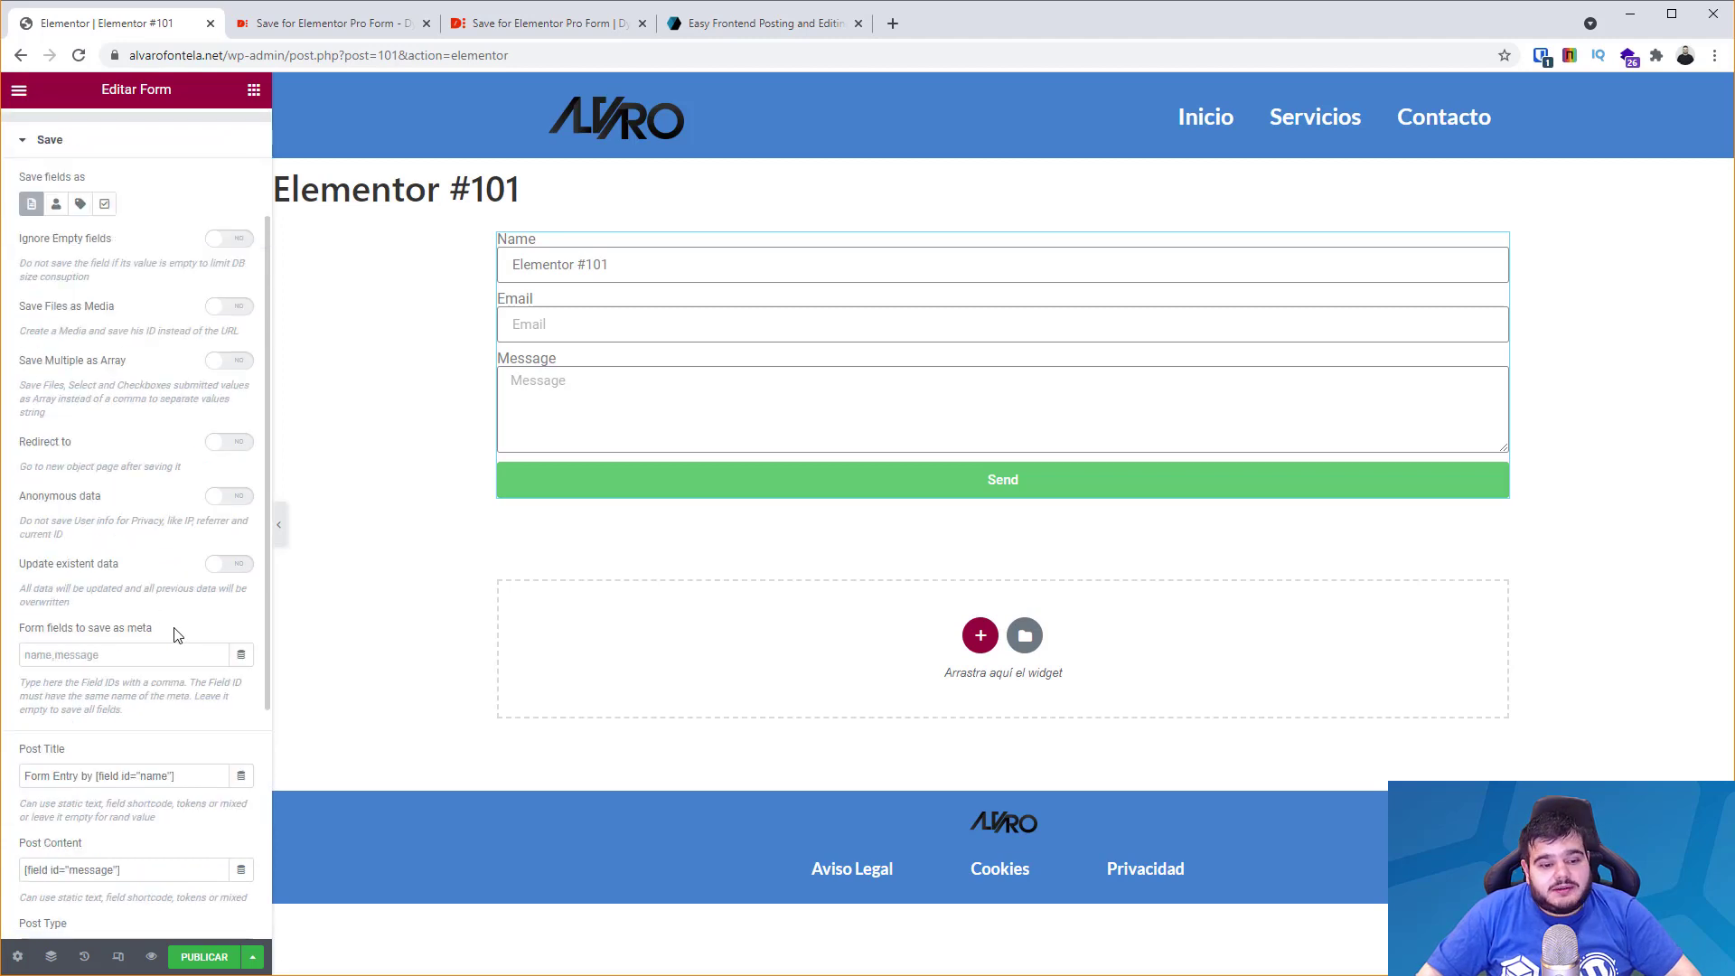
scroll(149, 709, down, 1)
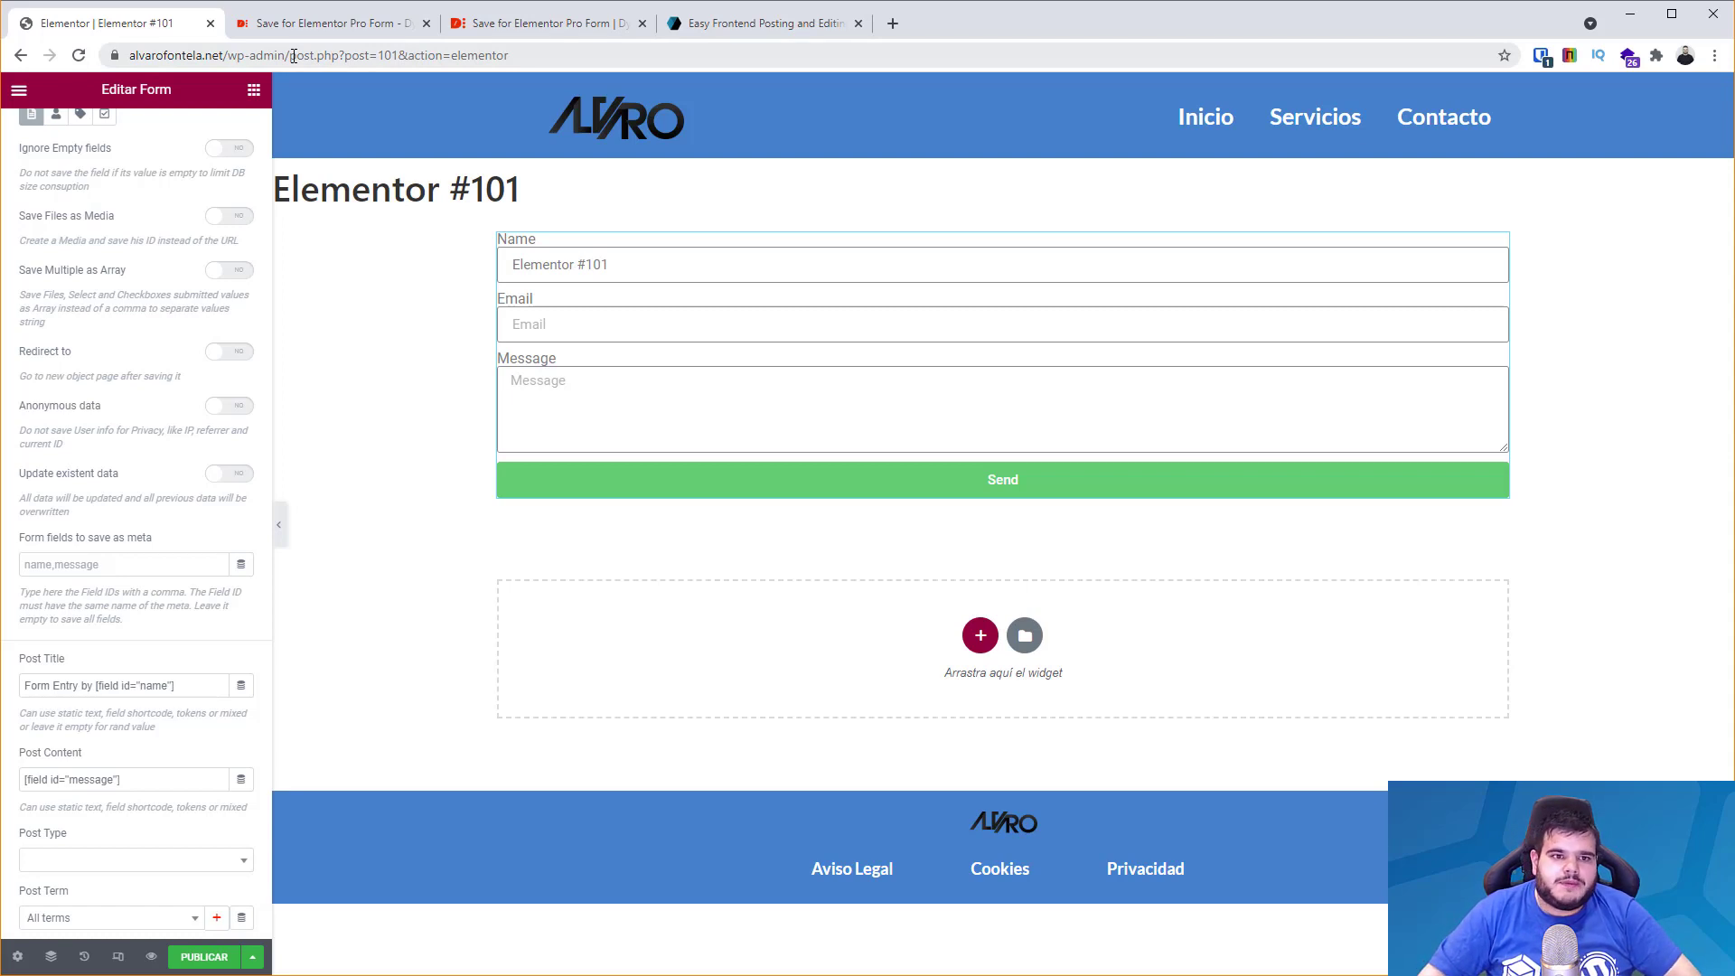
Leave the Elementor editor without saving and go to the WordPress admin dashboard.
drag(294, 56, 640, 44)
key(BackSpace)
key(Return)
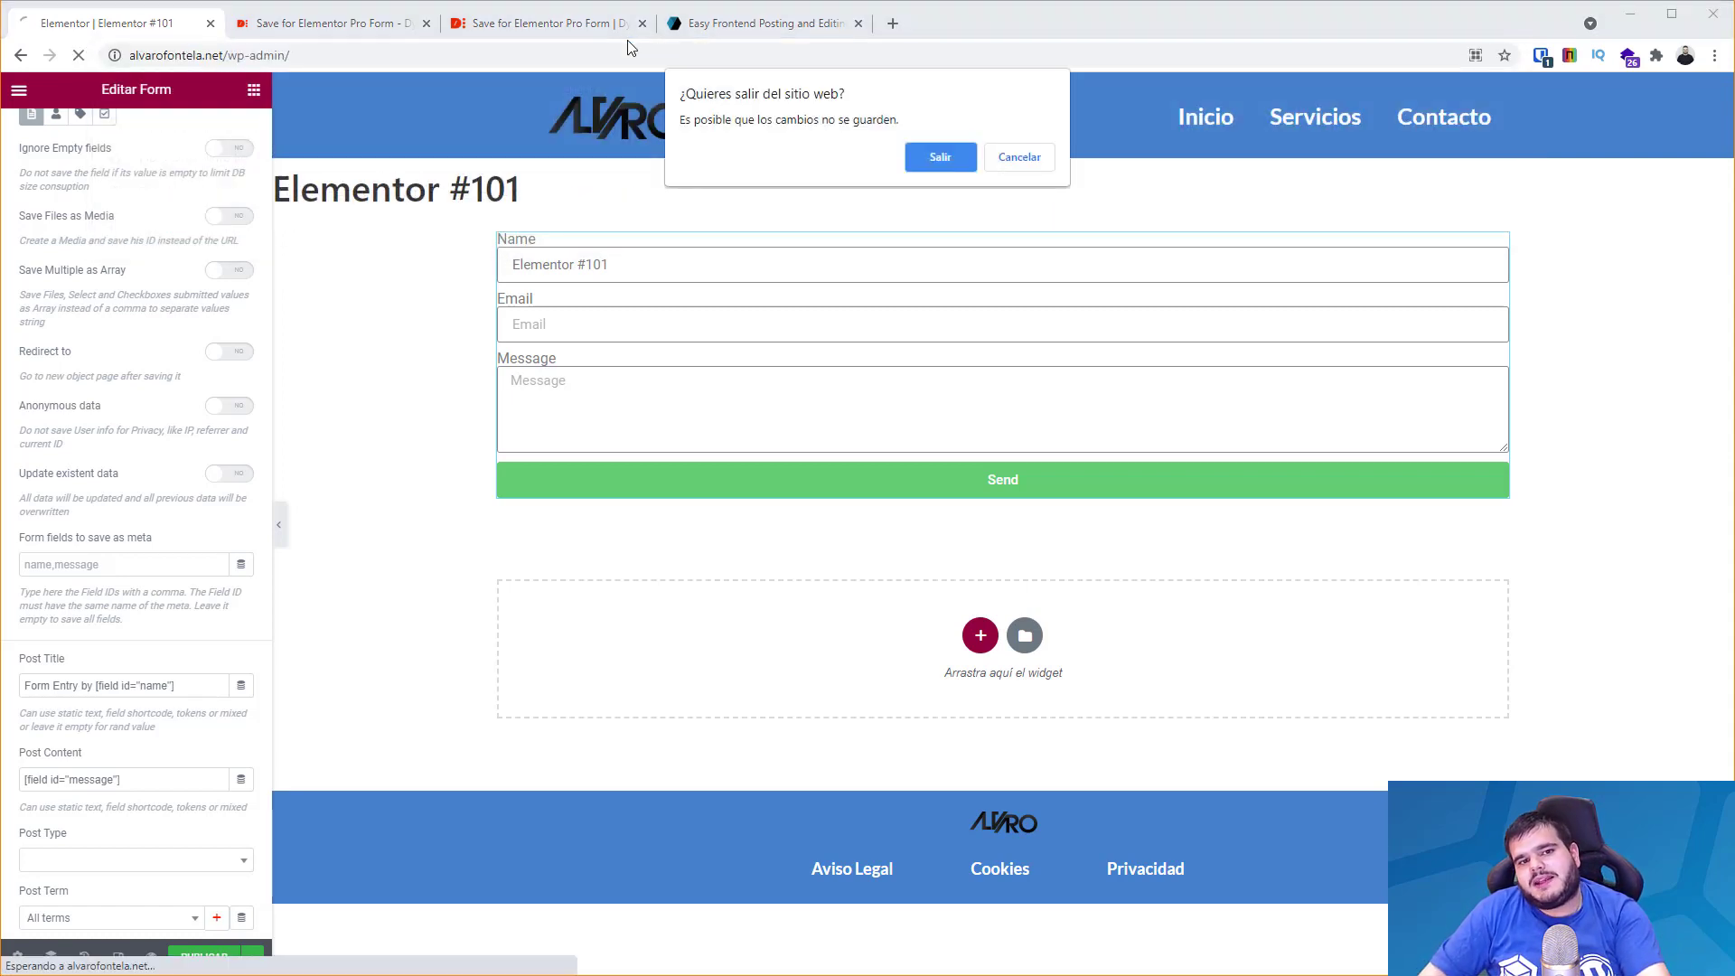
click(915, 153)
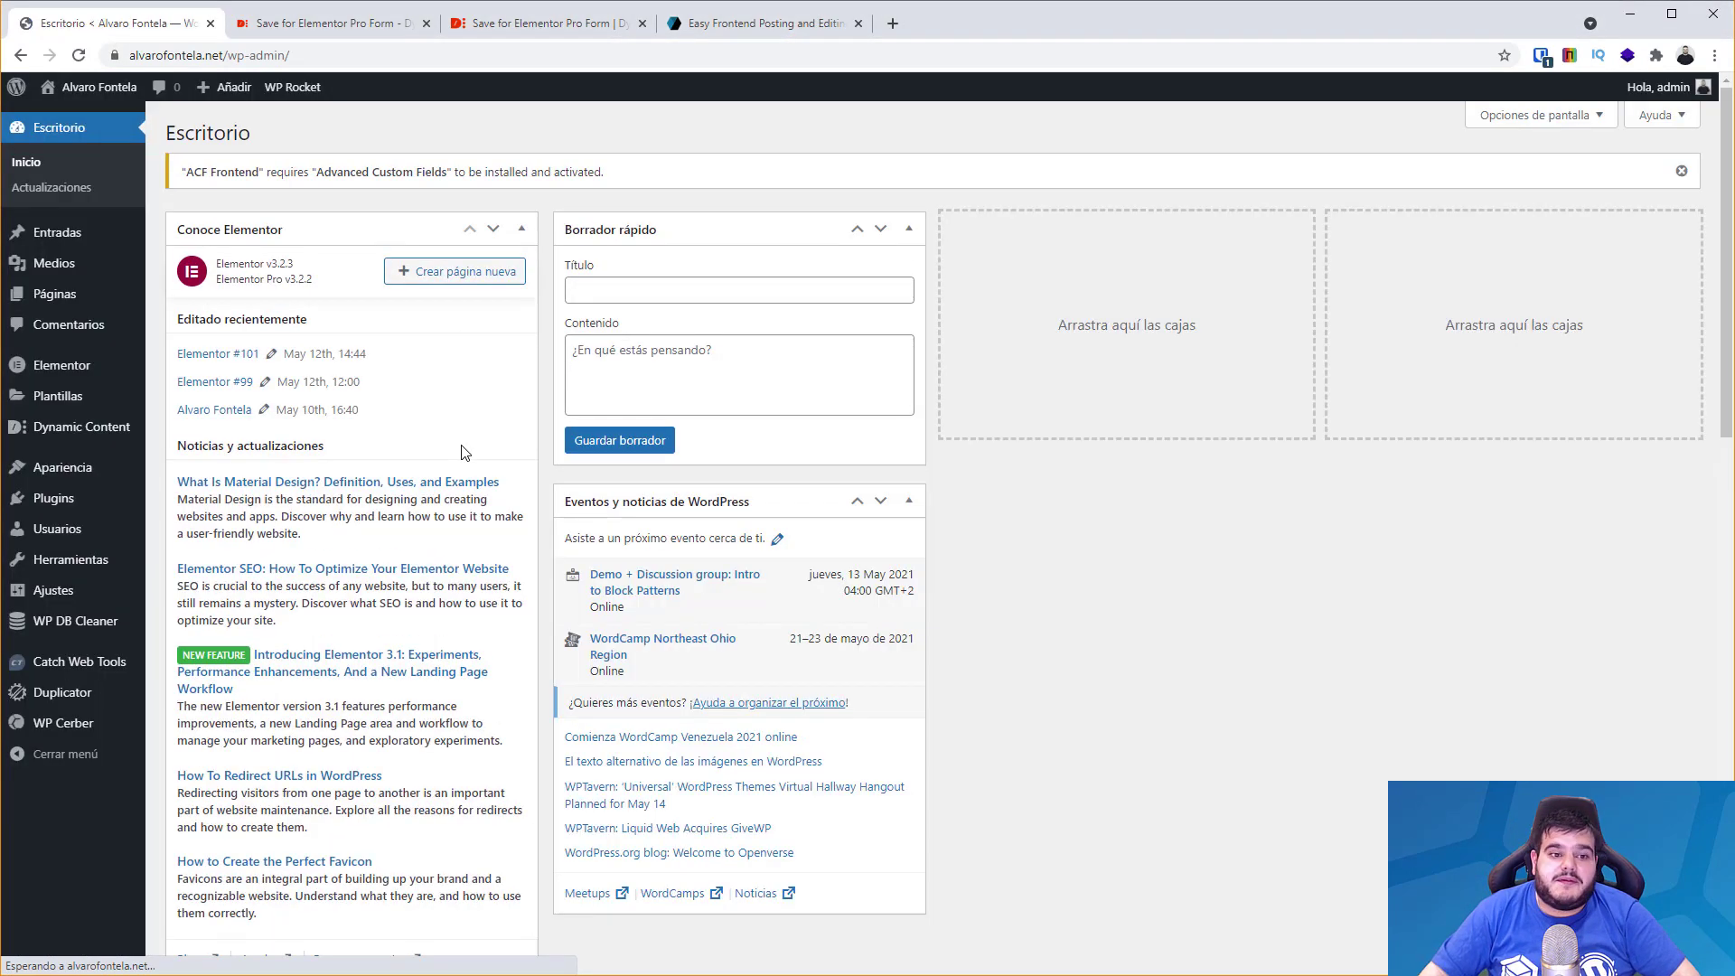
Create a new page from the site's page list and edit it with Elementor.
mouse_move(70, 691)
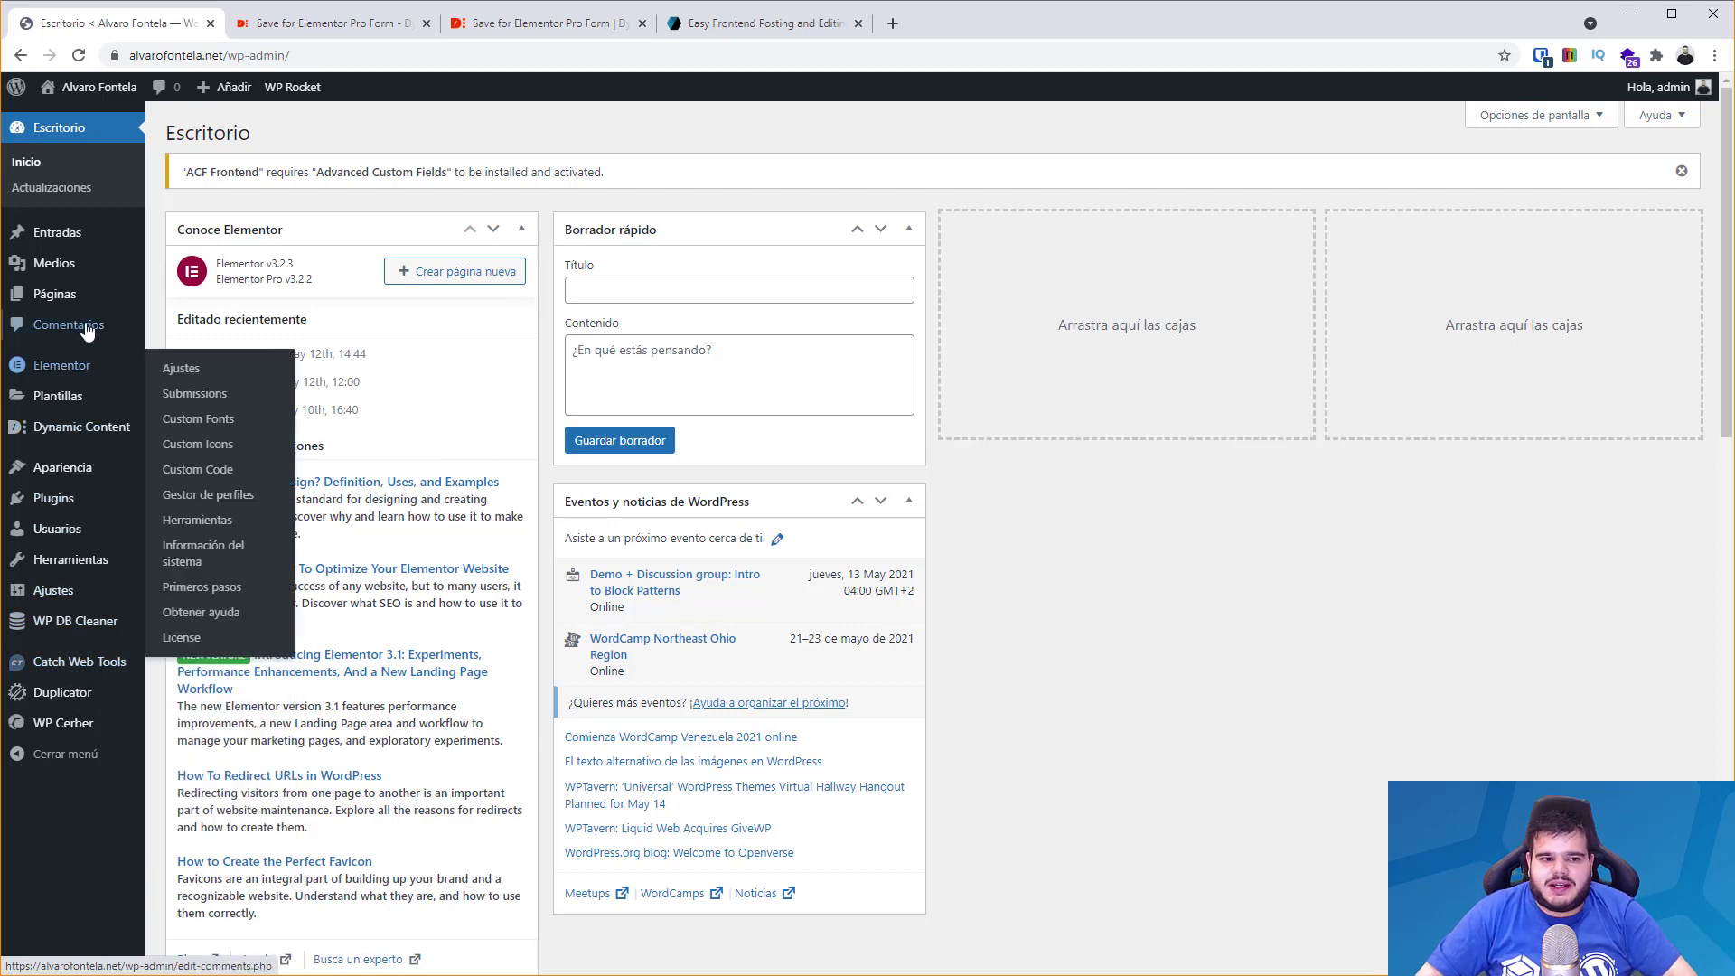
click(64, 294)
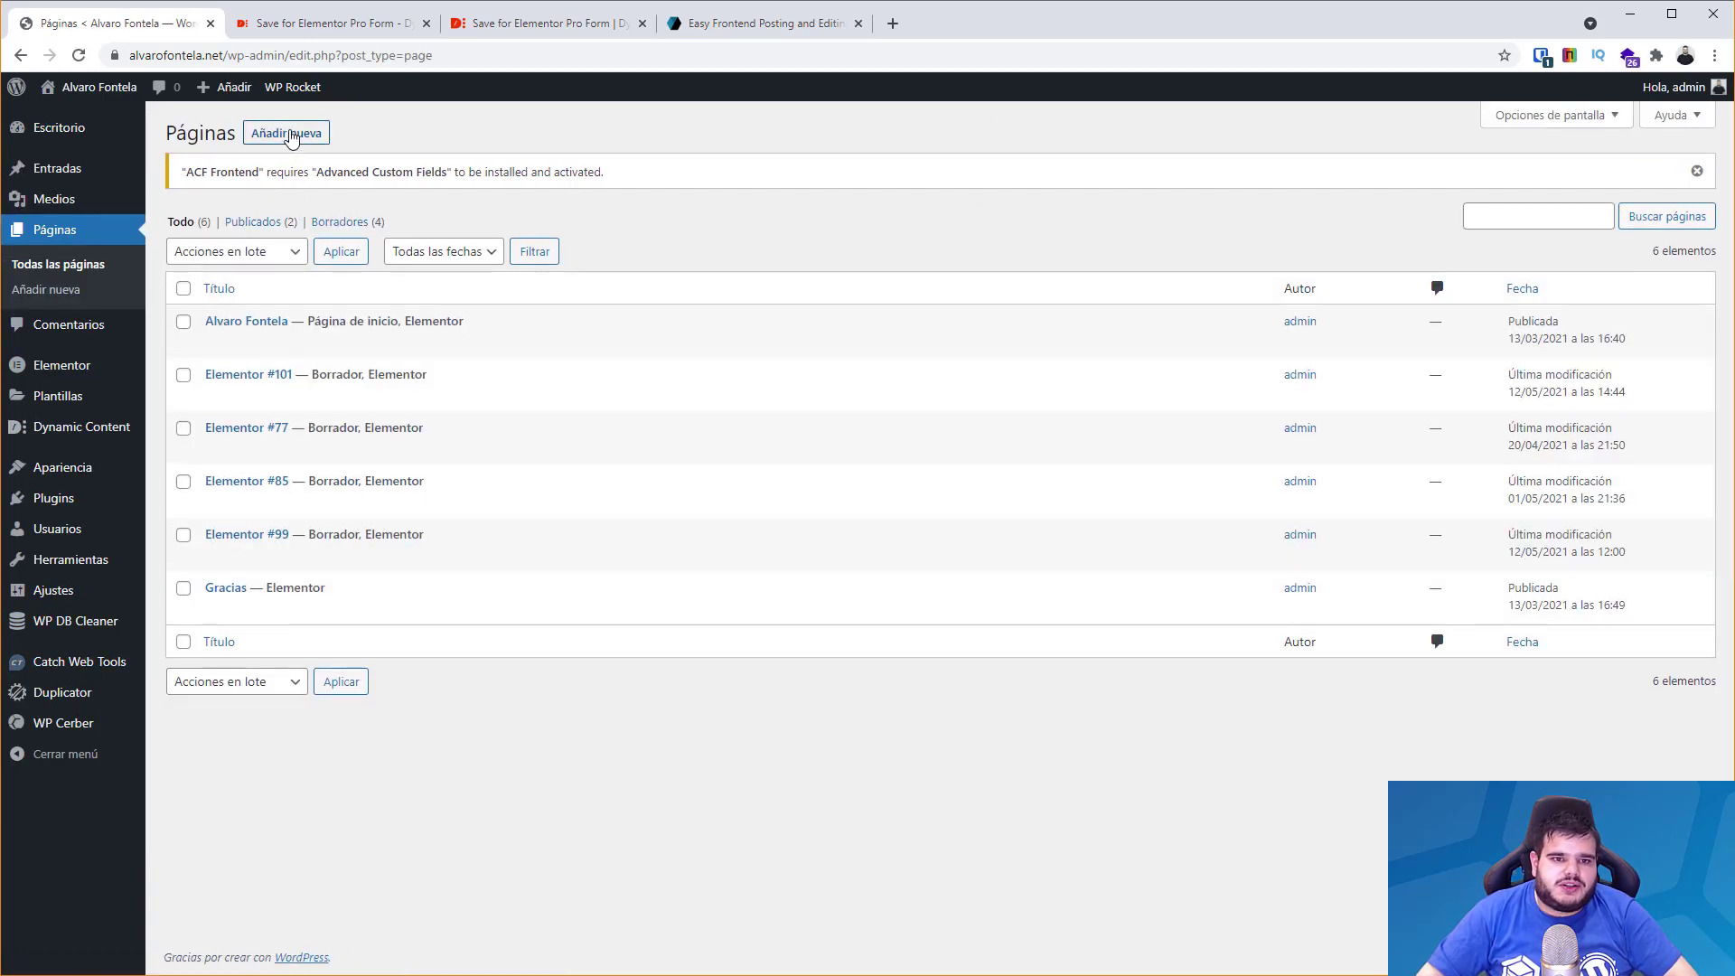
click(291, 134)
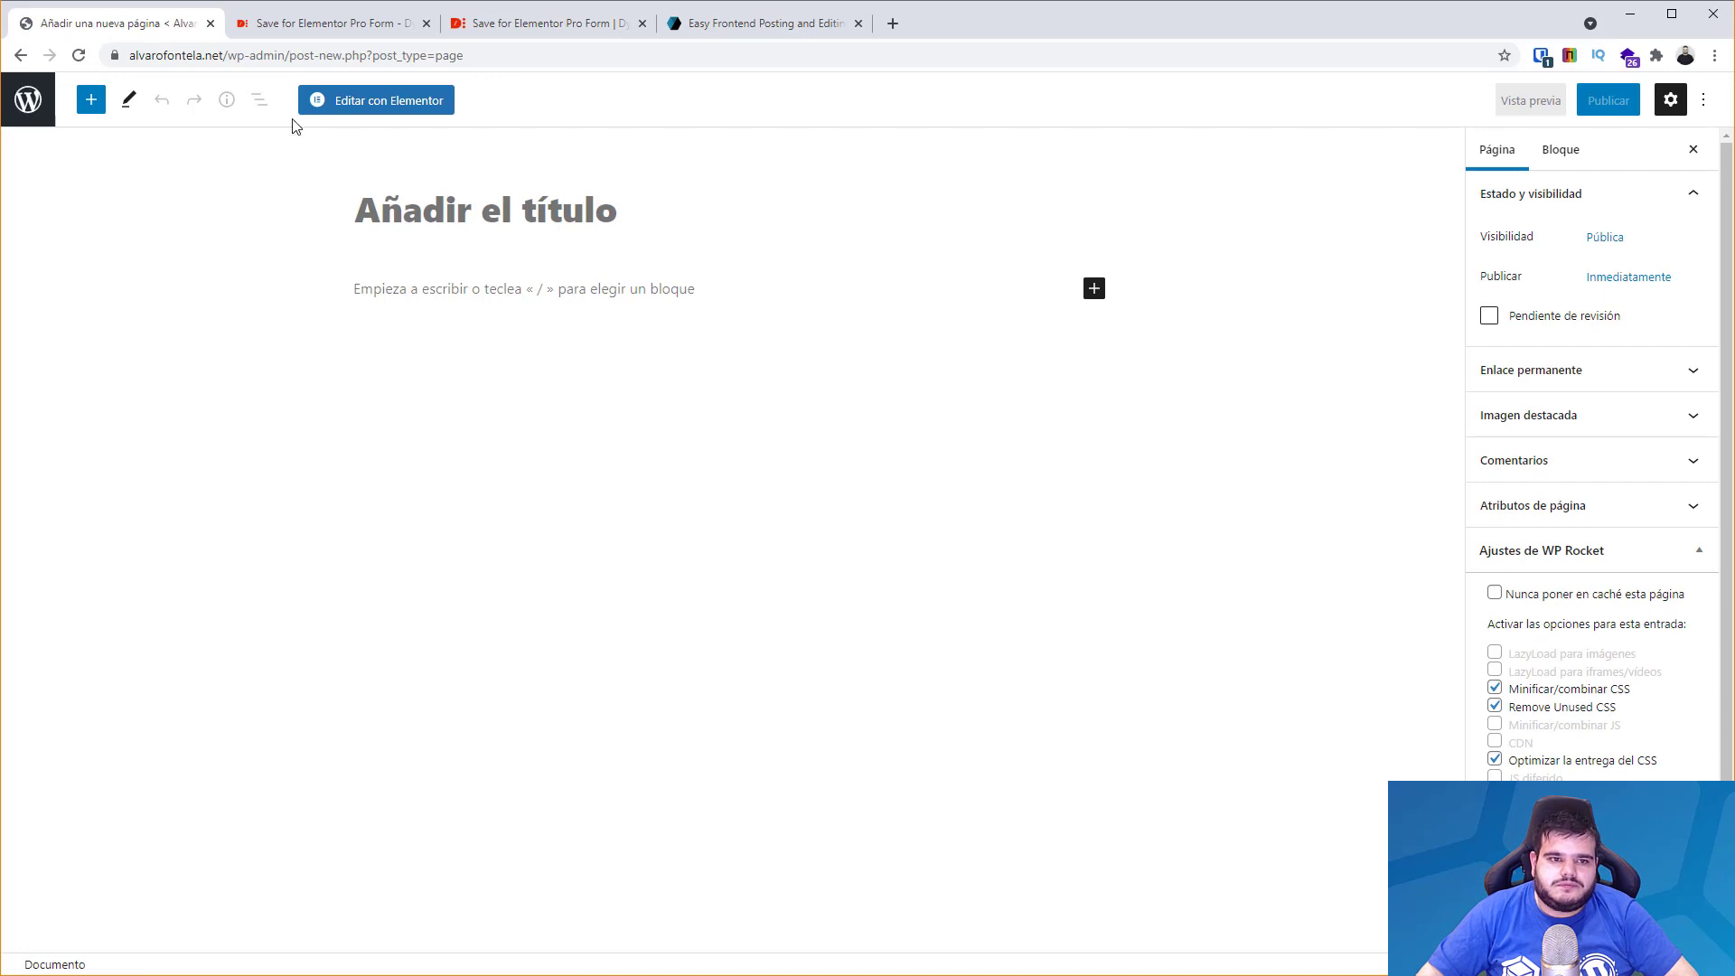
click(446, 103)
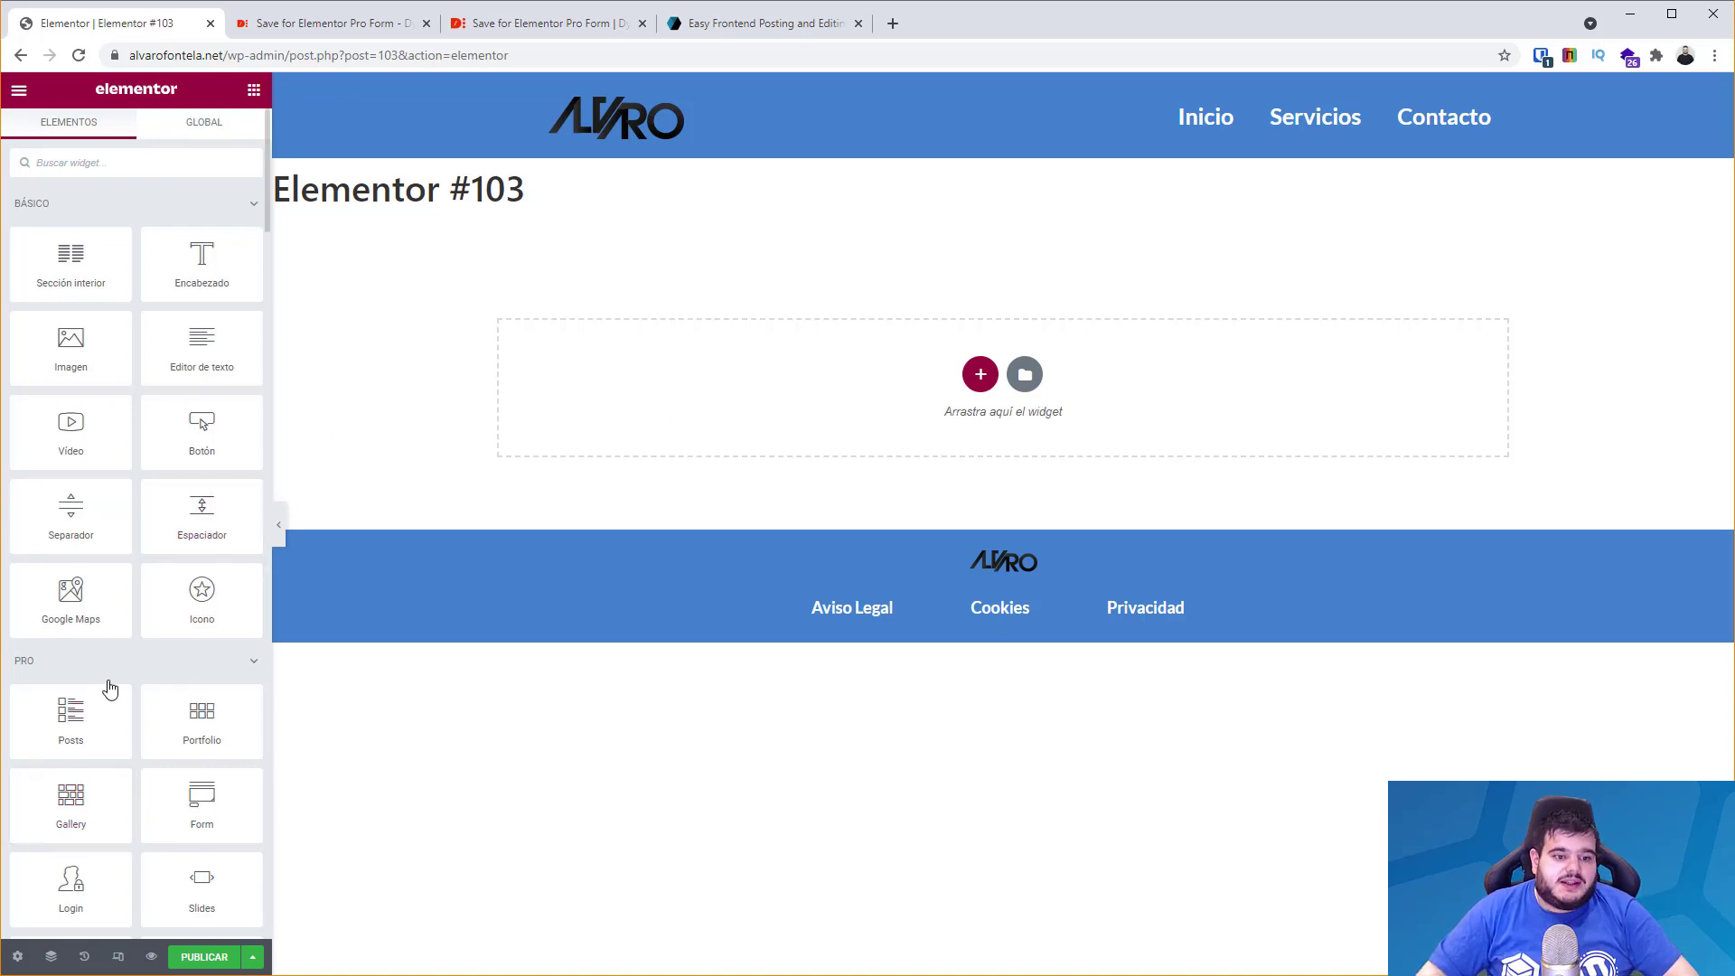
Search the widget library for ACF and Fro, and browse the full widget list.
text(ACF)
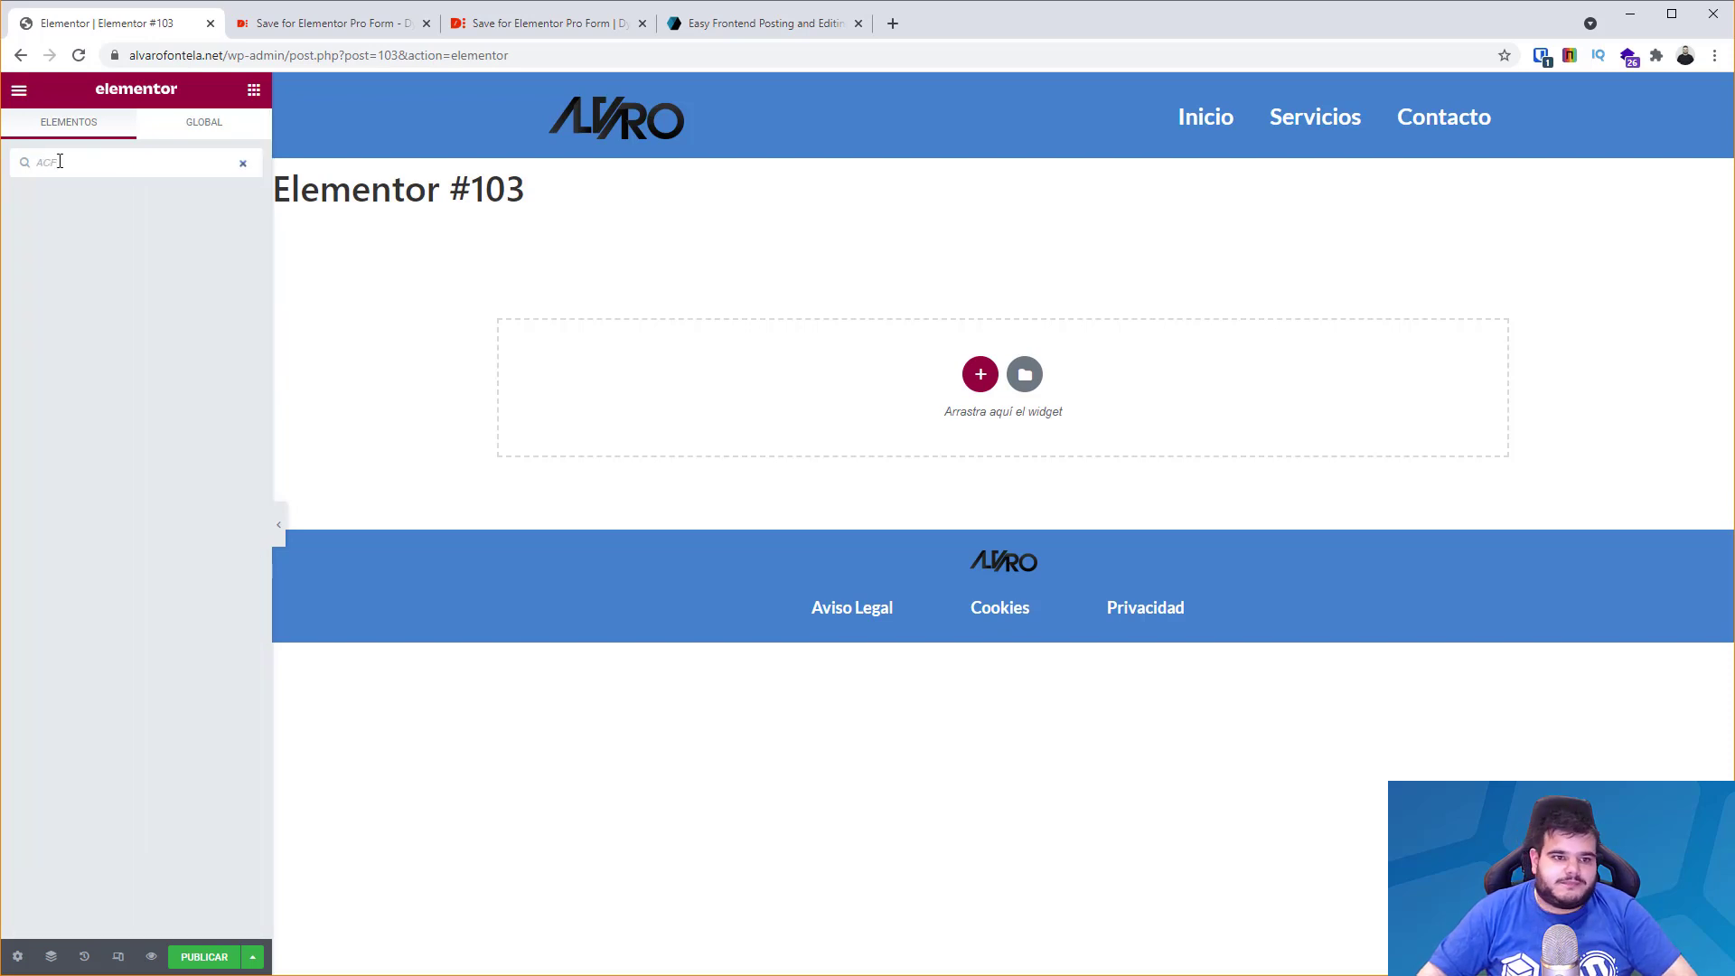
drag(59, 161, 16, 159)
text(Fro)
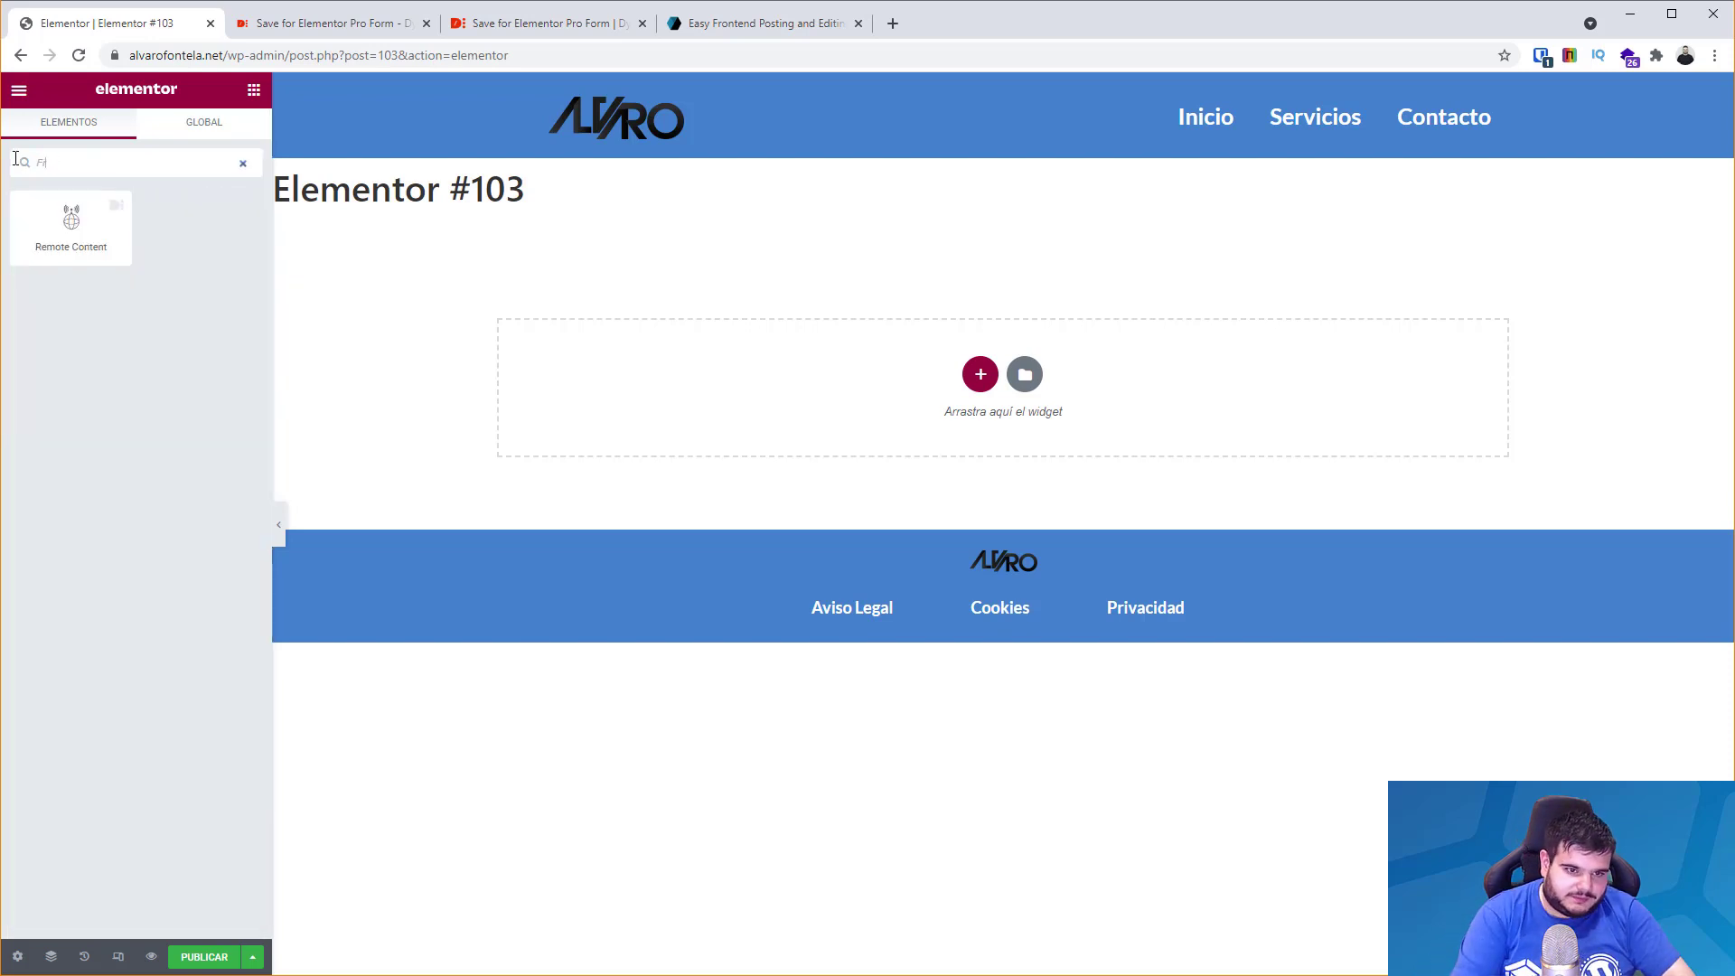
key(BackSpace)
key(BackSpace)
key(BackSpace)
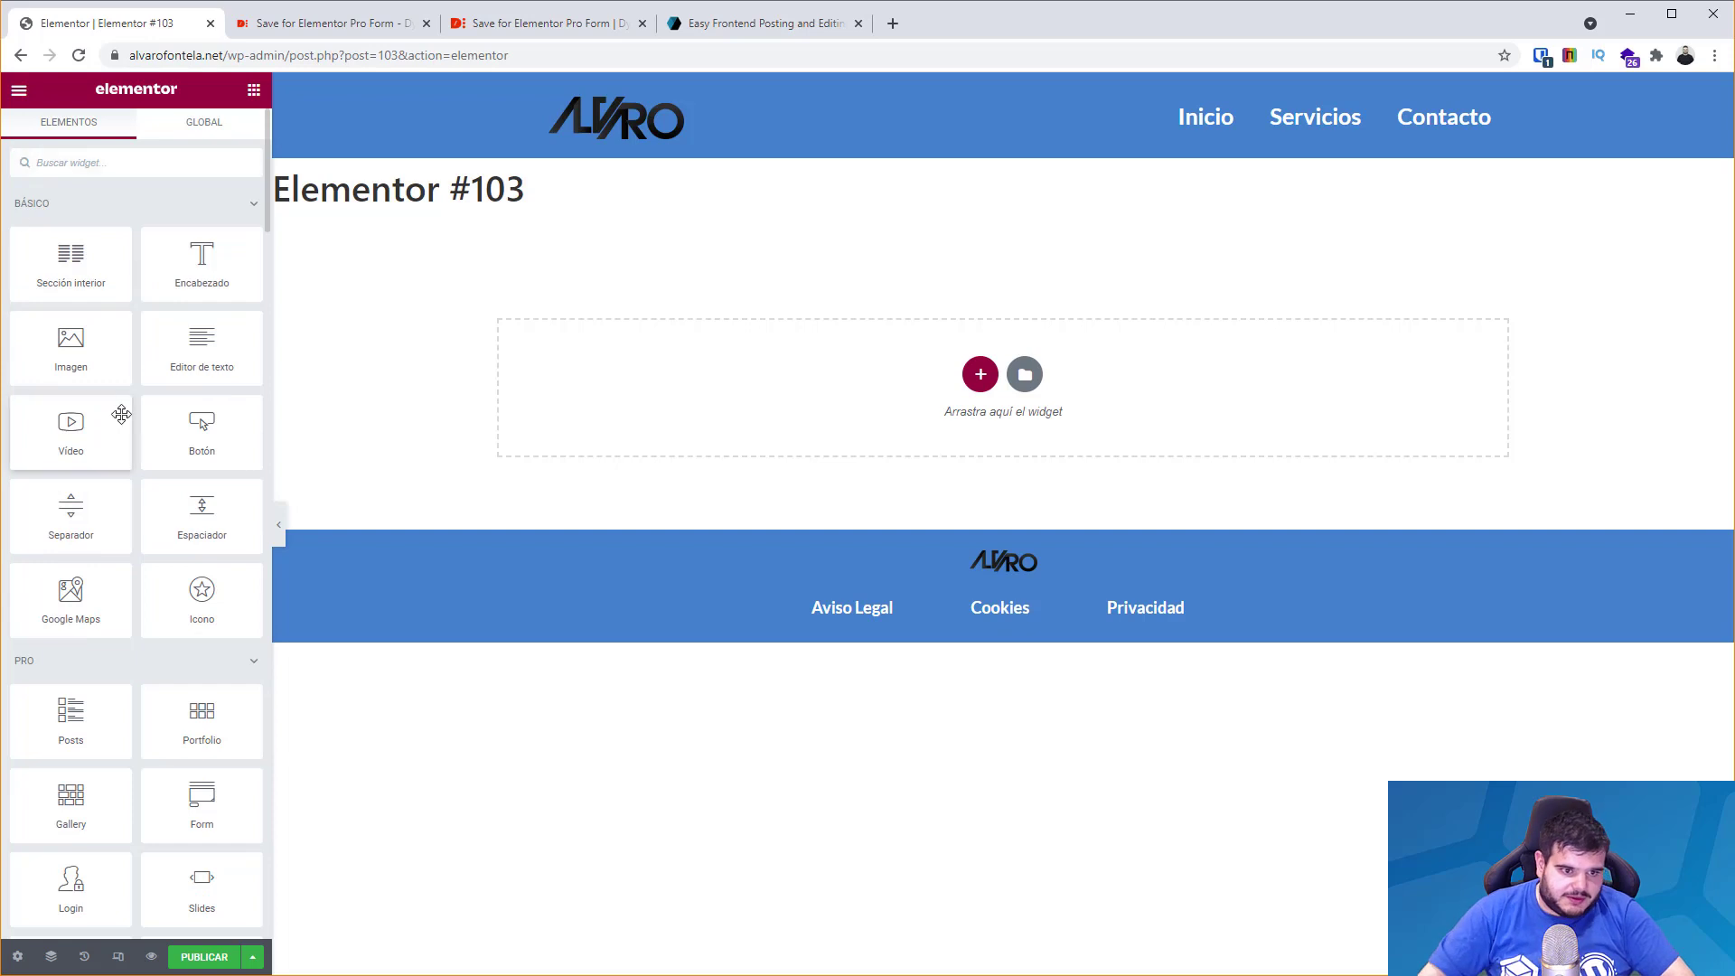
scroll(103, 599, down, 10)
scroll(102, 599, down, 5)
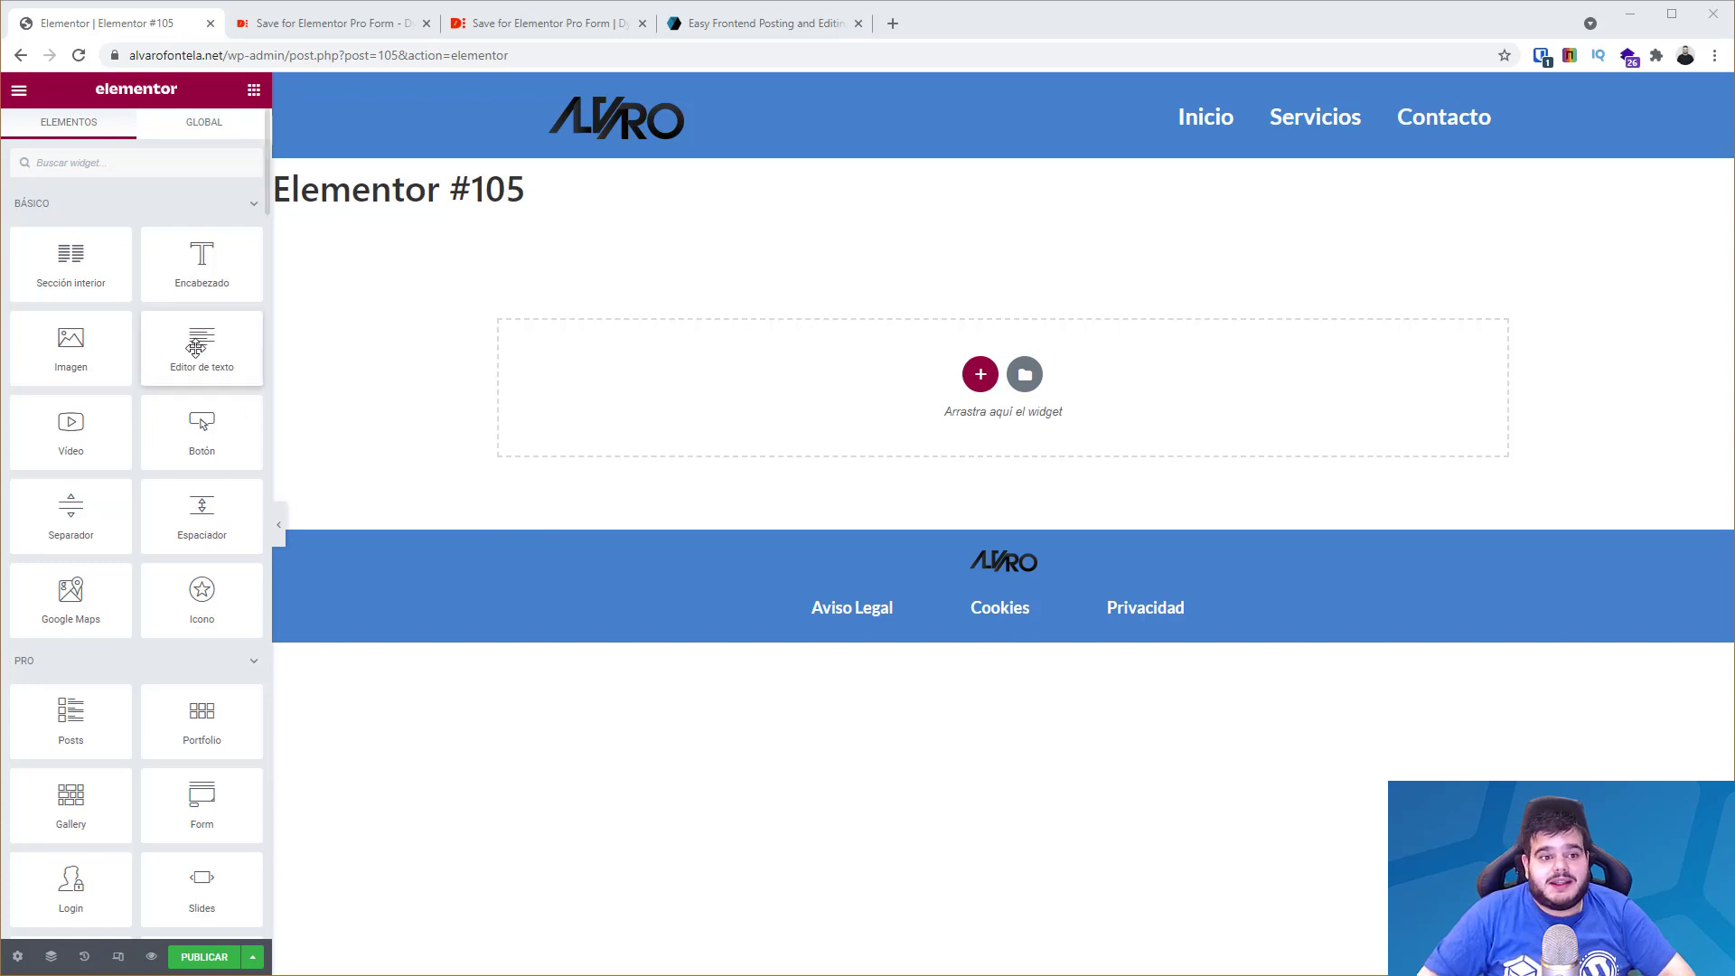
Search the widgets again for ACF and Fro in the Elementor #105 page to find the ACF Frontend forms.
click(109, 161)
text(ACF)
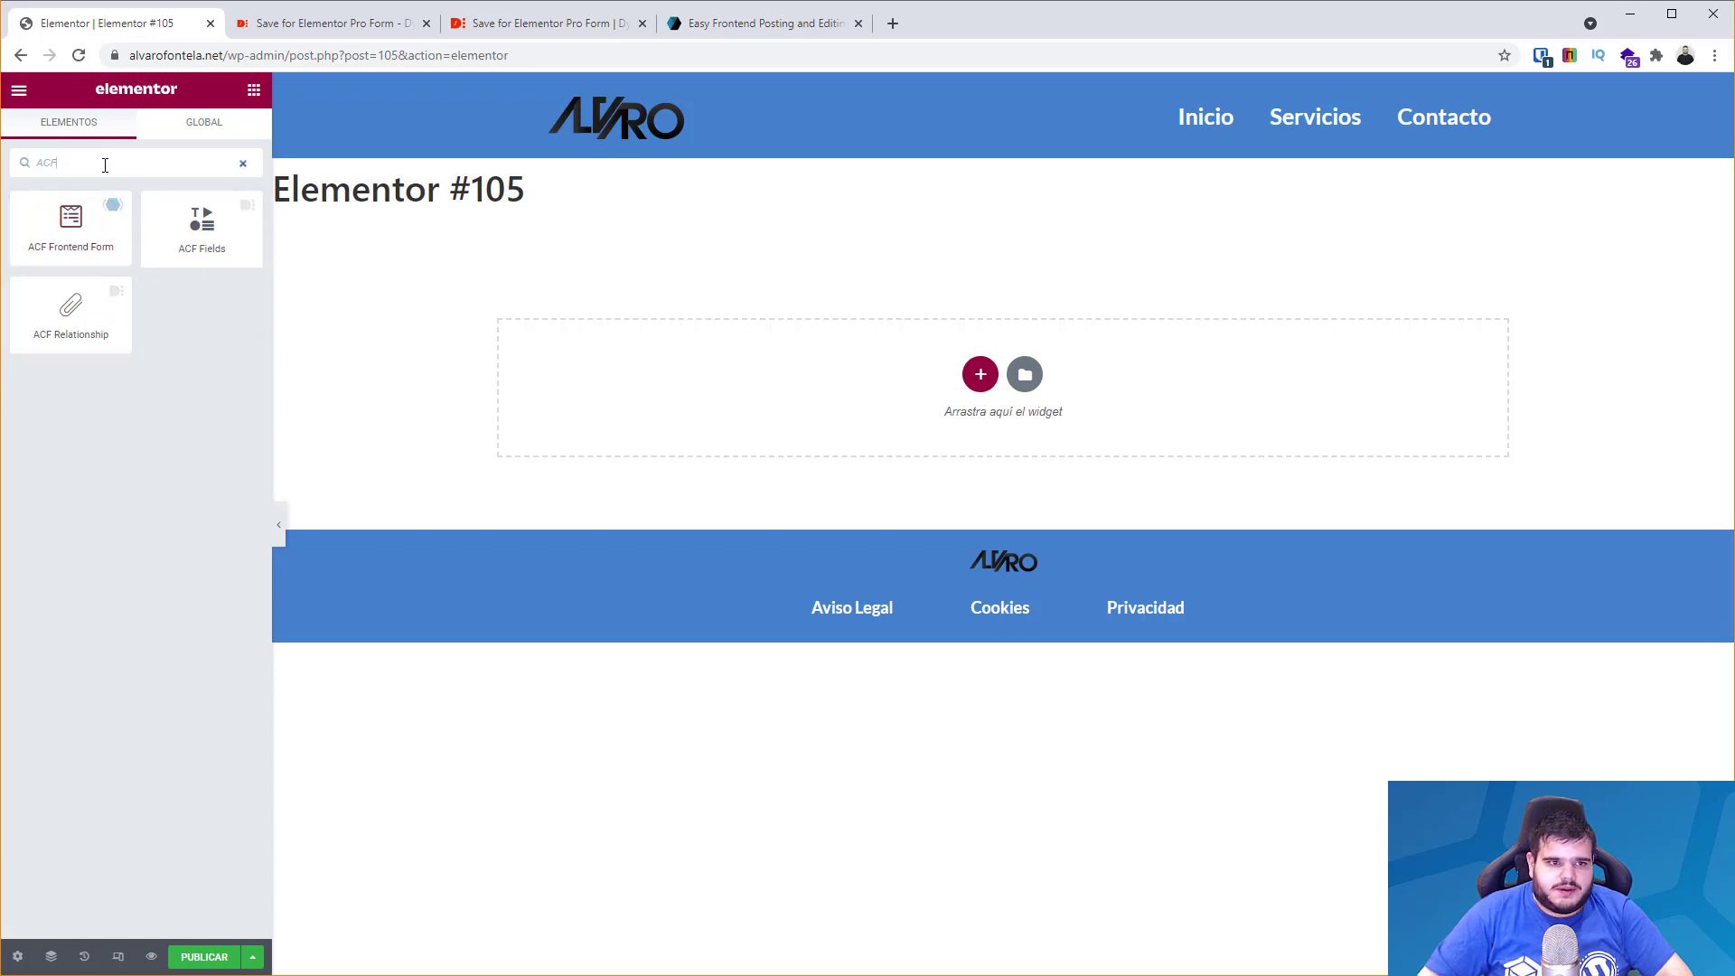
drag(105, 166, 25, 169)
text(Fro)
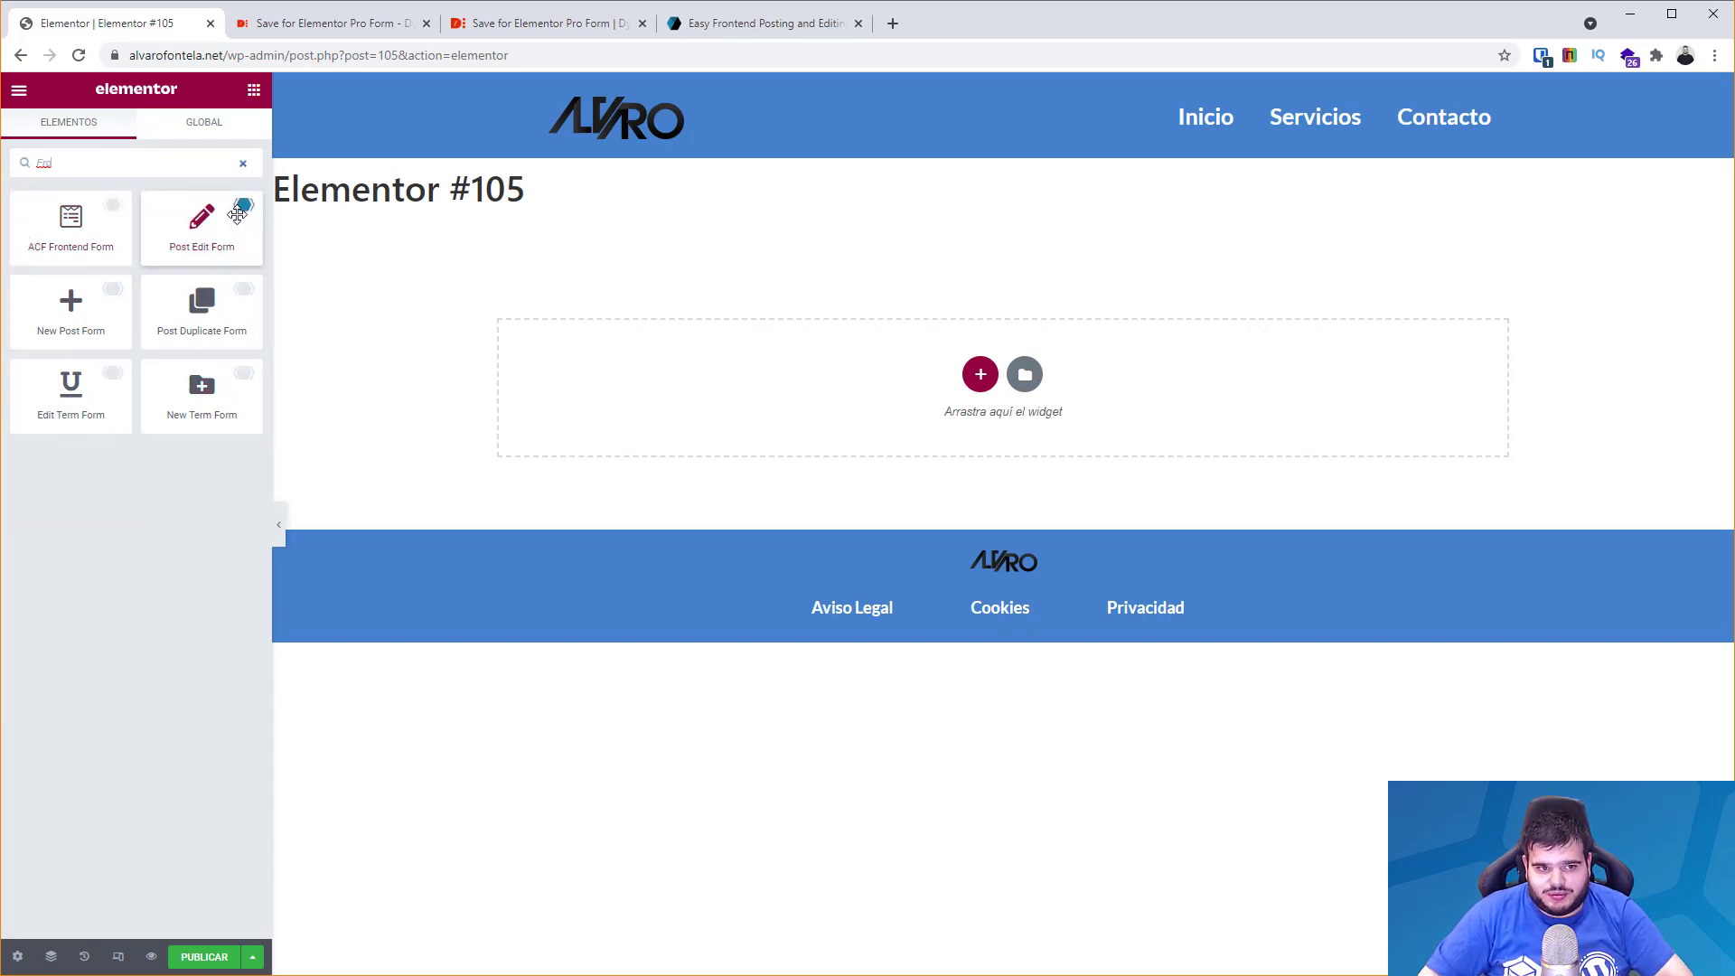
Clear the widget search and browse the Frontend Posts, Frontend Users and Frontend Taxonomies widget groups.
click(244, 164)
scroll(154, 554, down, 20)
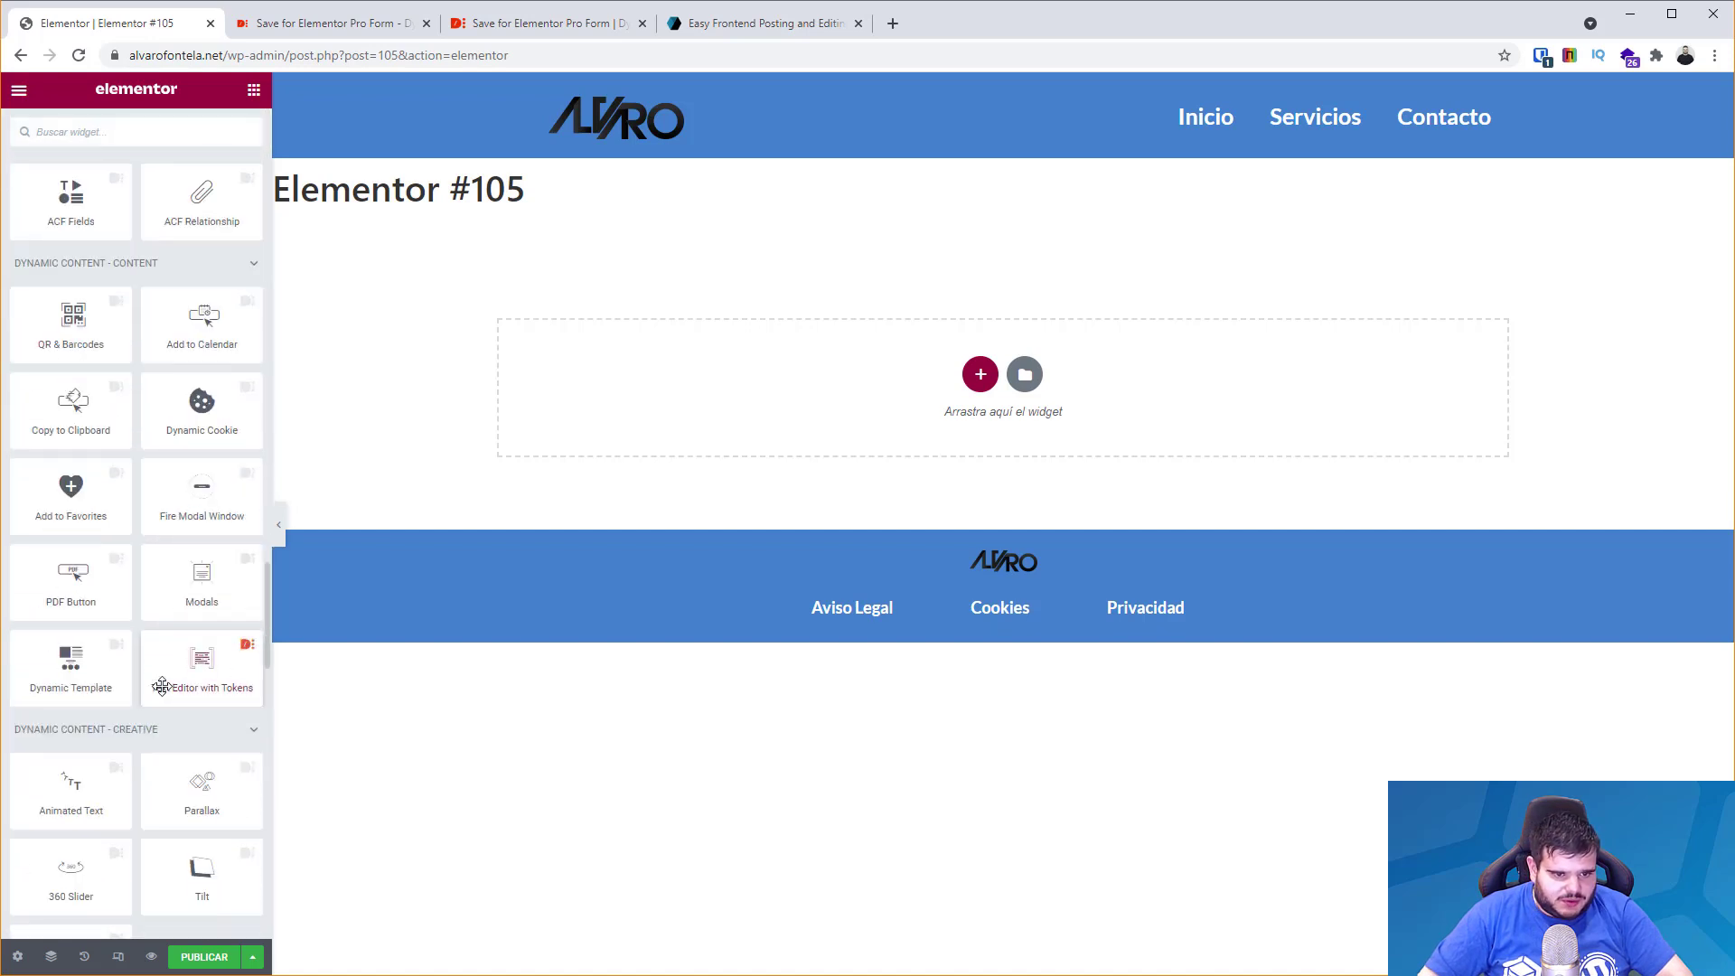
scroll(162, 687, up, 5)
scroll(162, 687, up, 3)
scroll(162, 686, down, 6)
scroll(214, 464, up, 1)
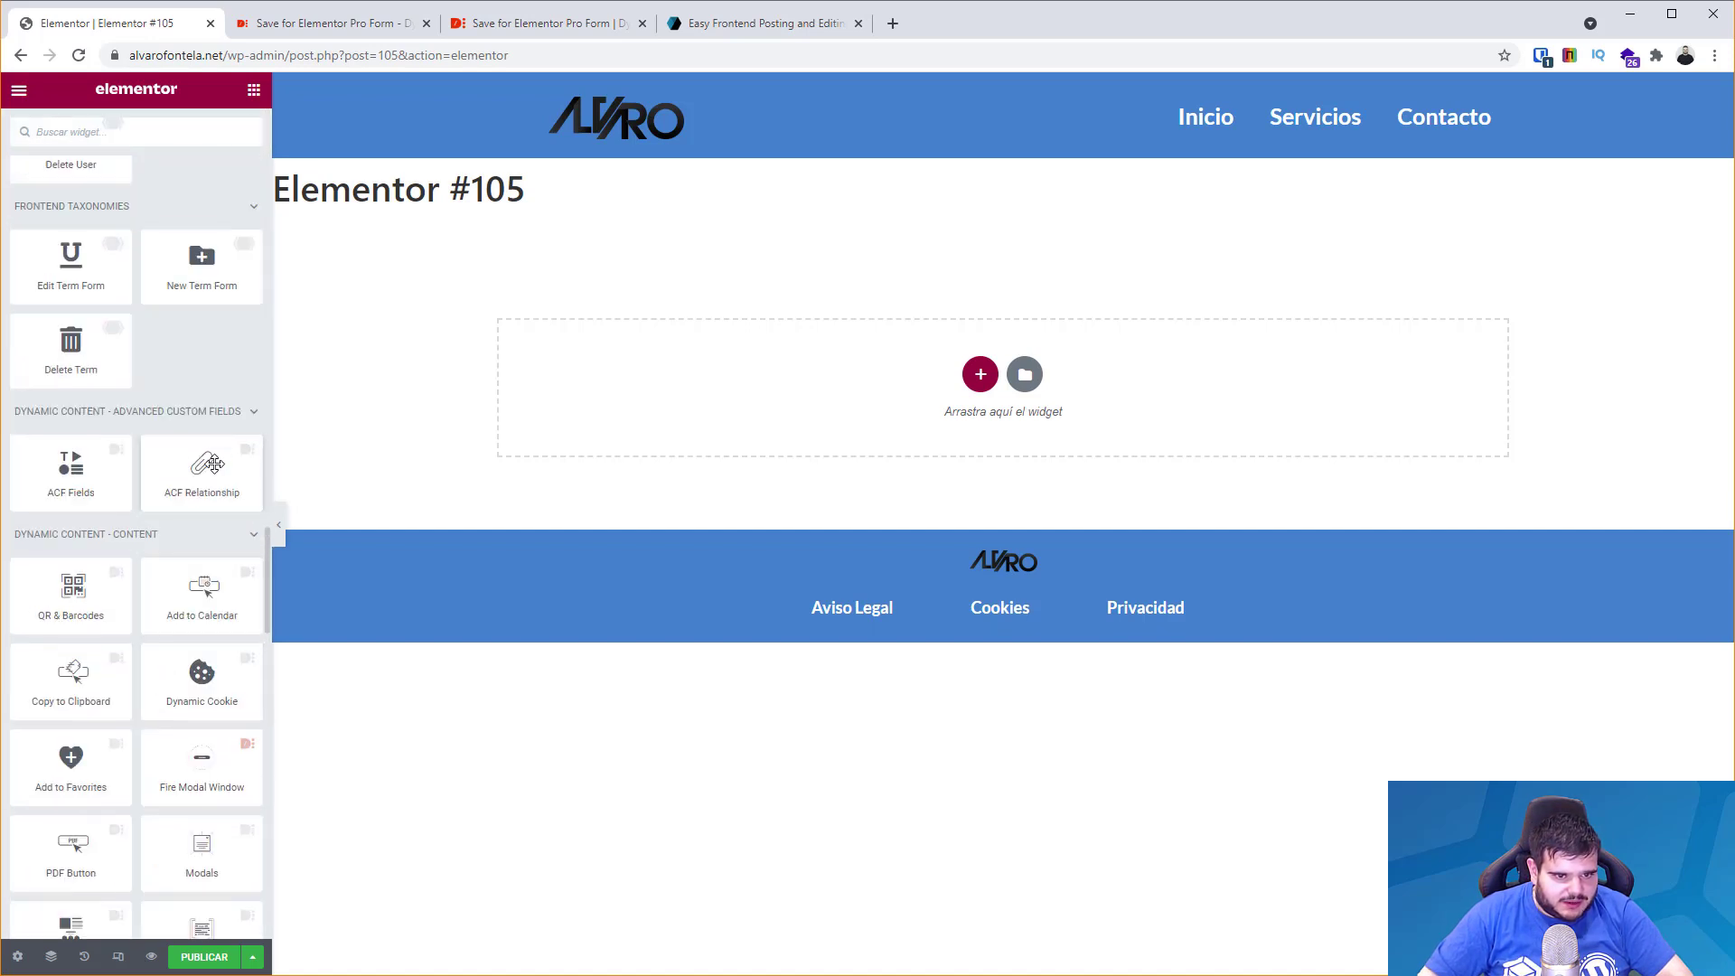
scroll(189, 469, up, 5)
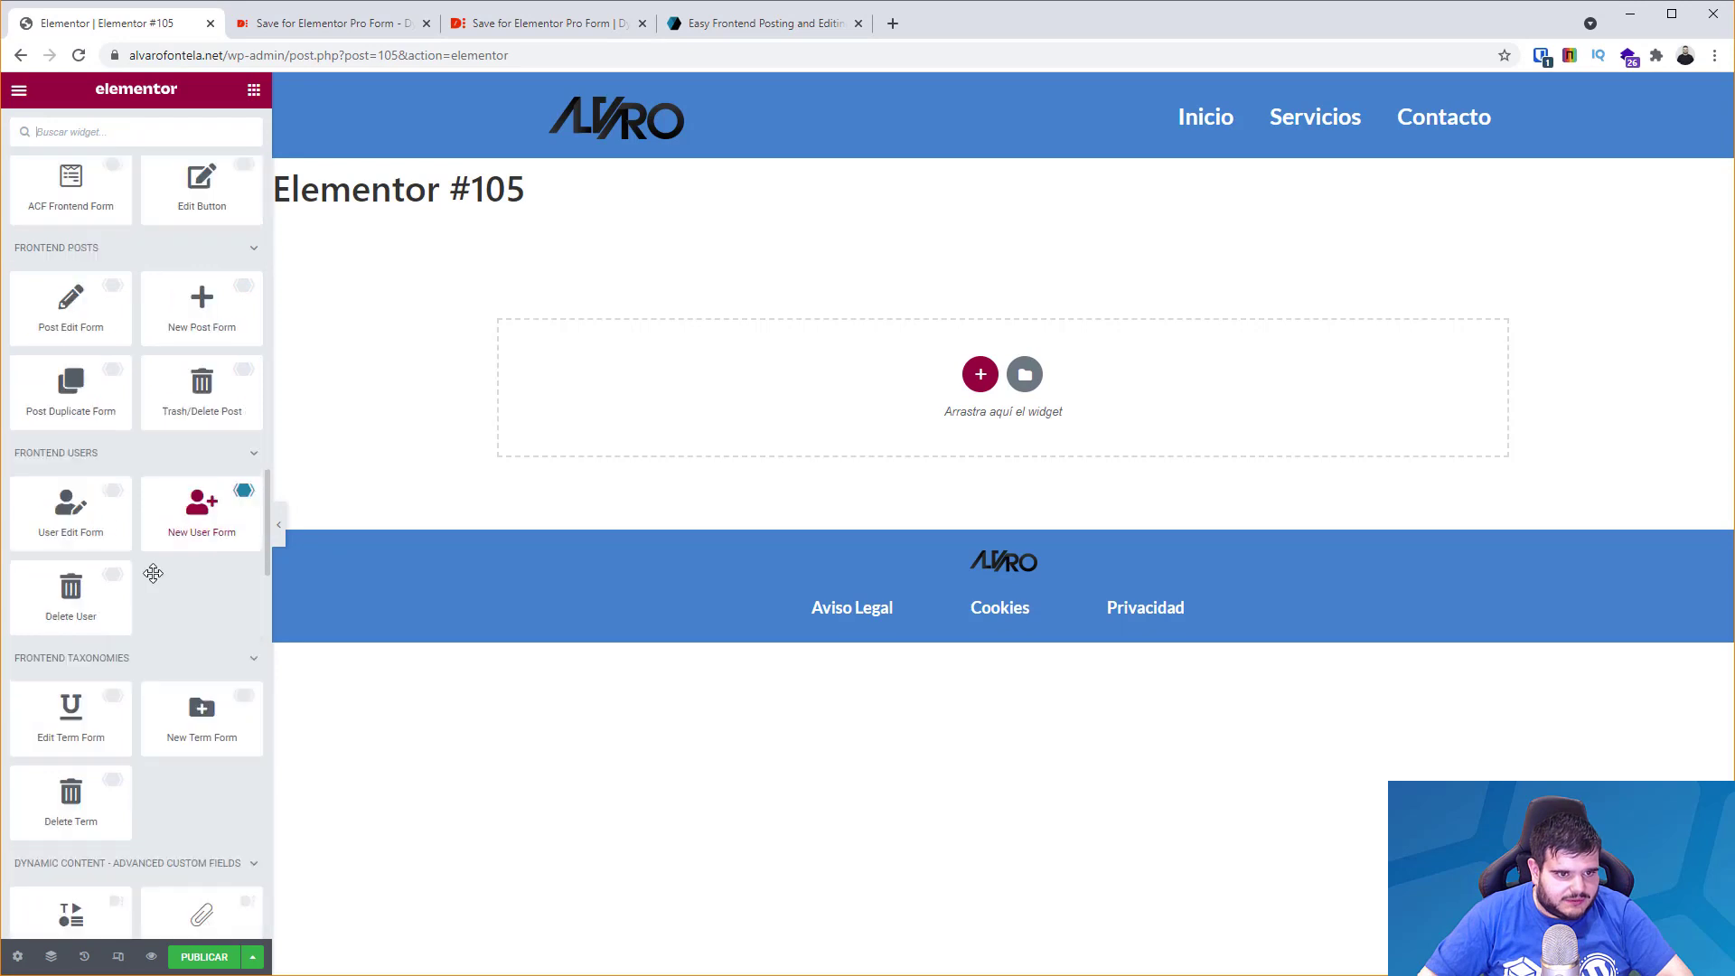
Place the Delete User widget on the page and remove it again.
scroll(118, 475, up, 1)
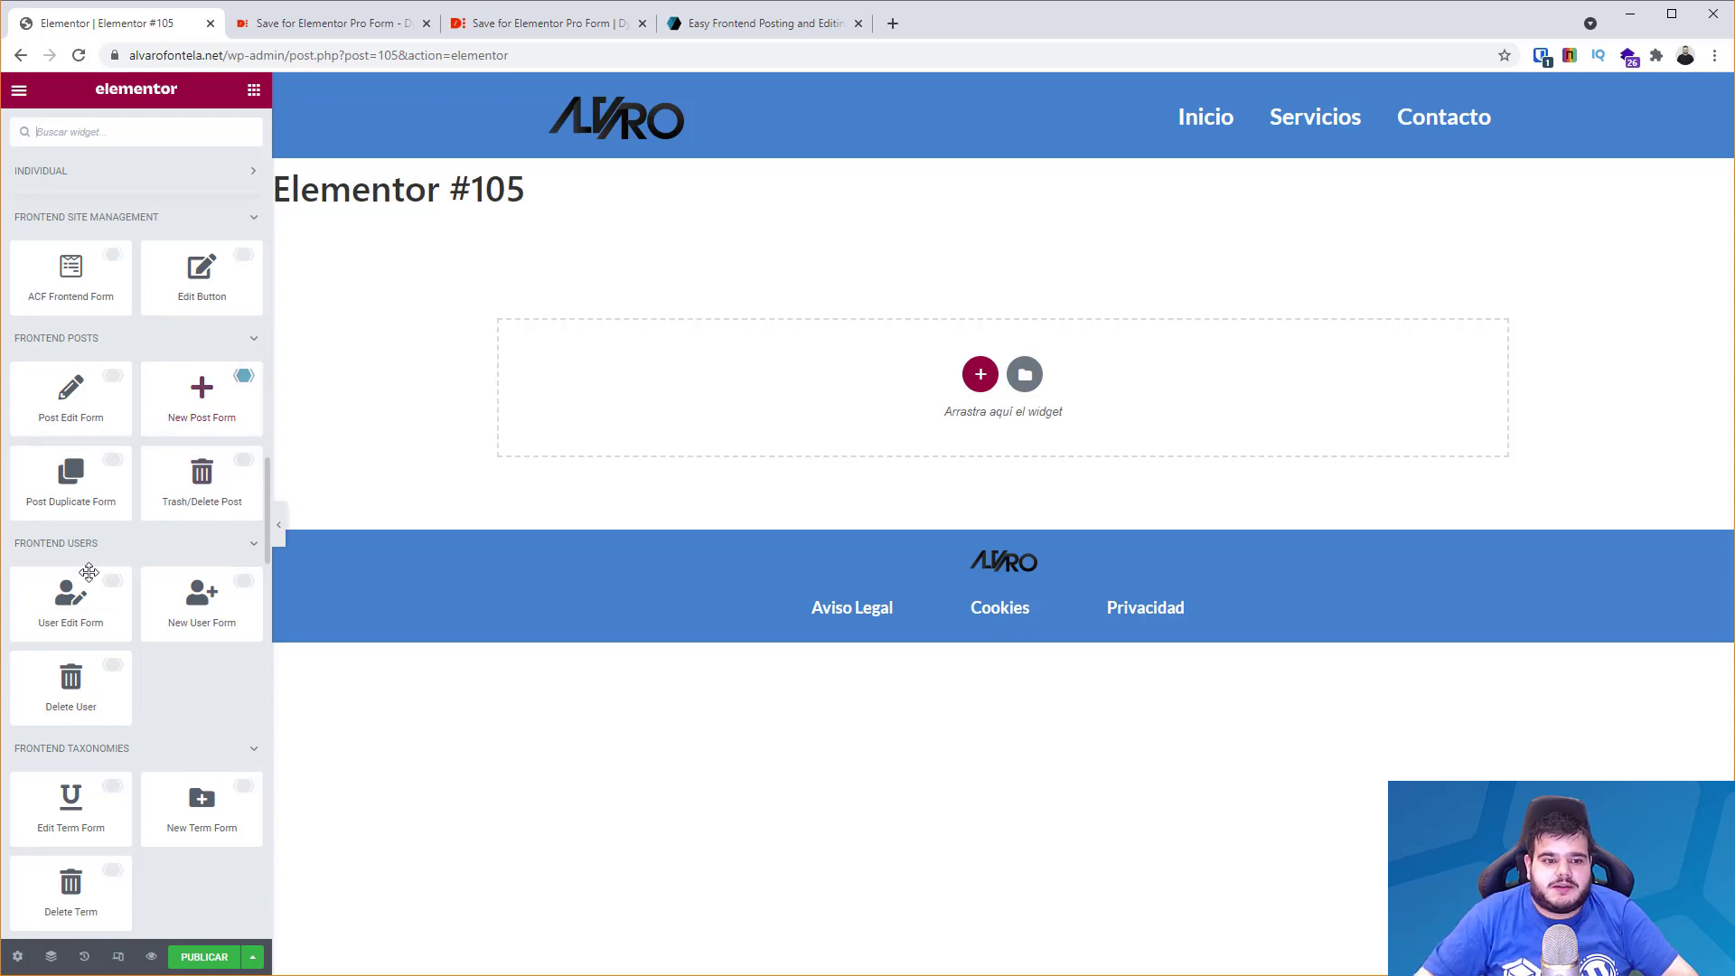
drag(71, 682, 723, 347)
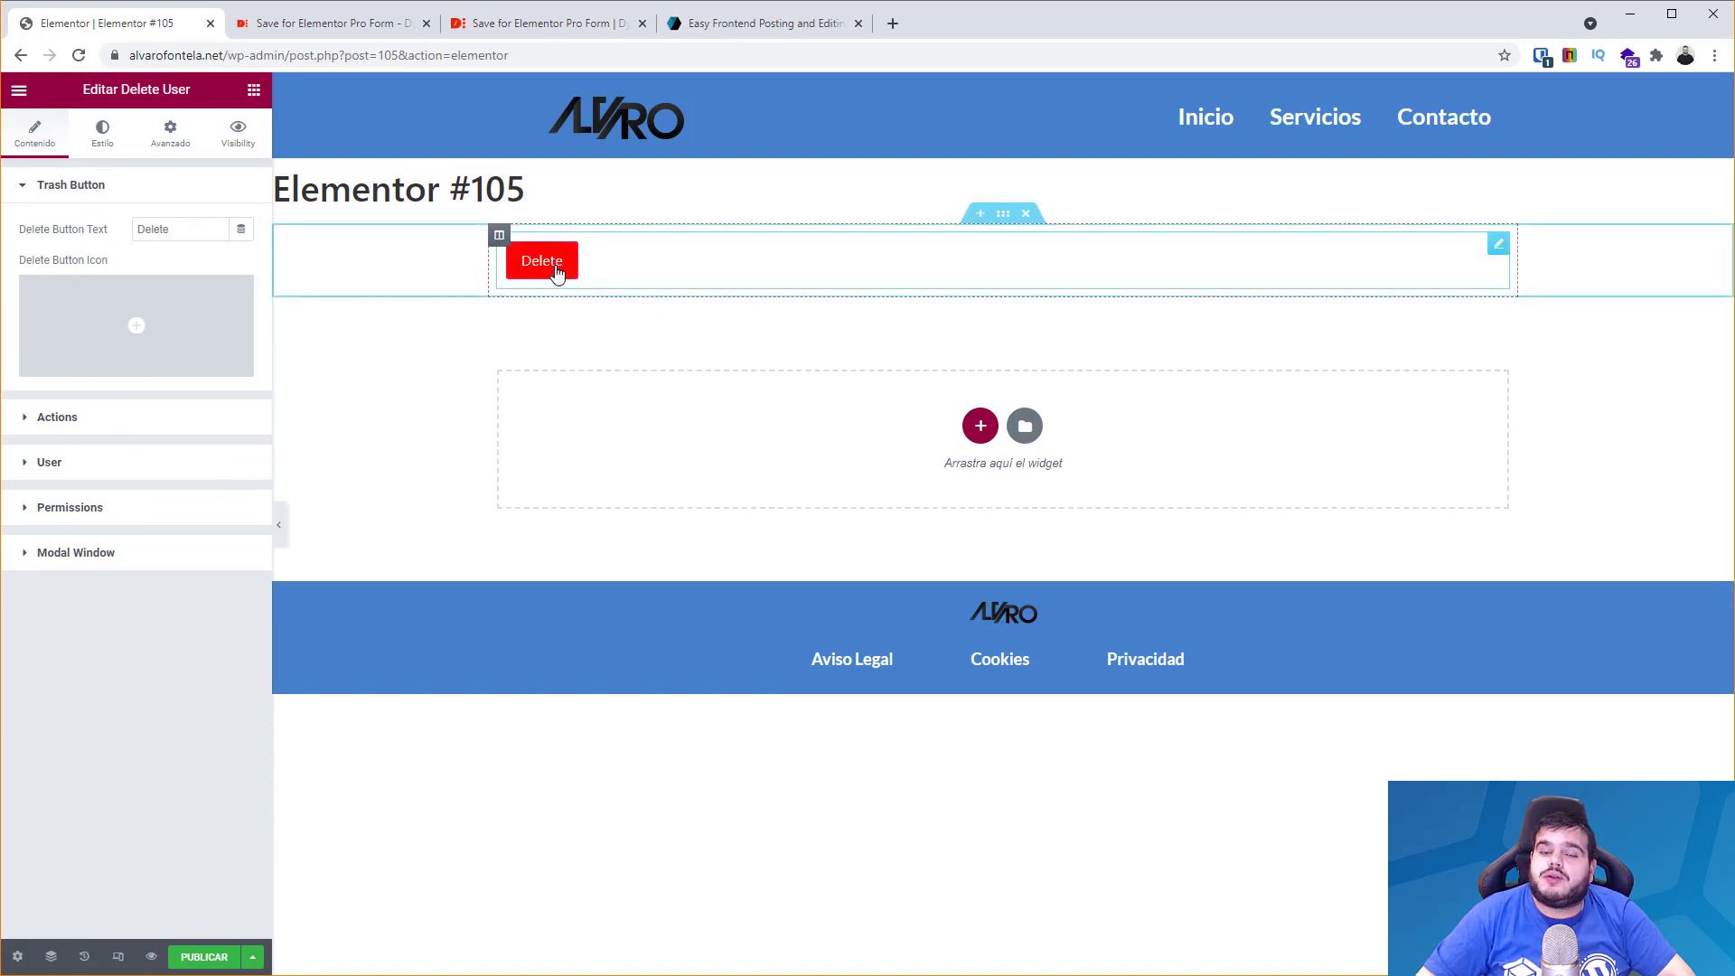
right_click(557, 273)
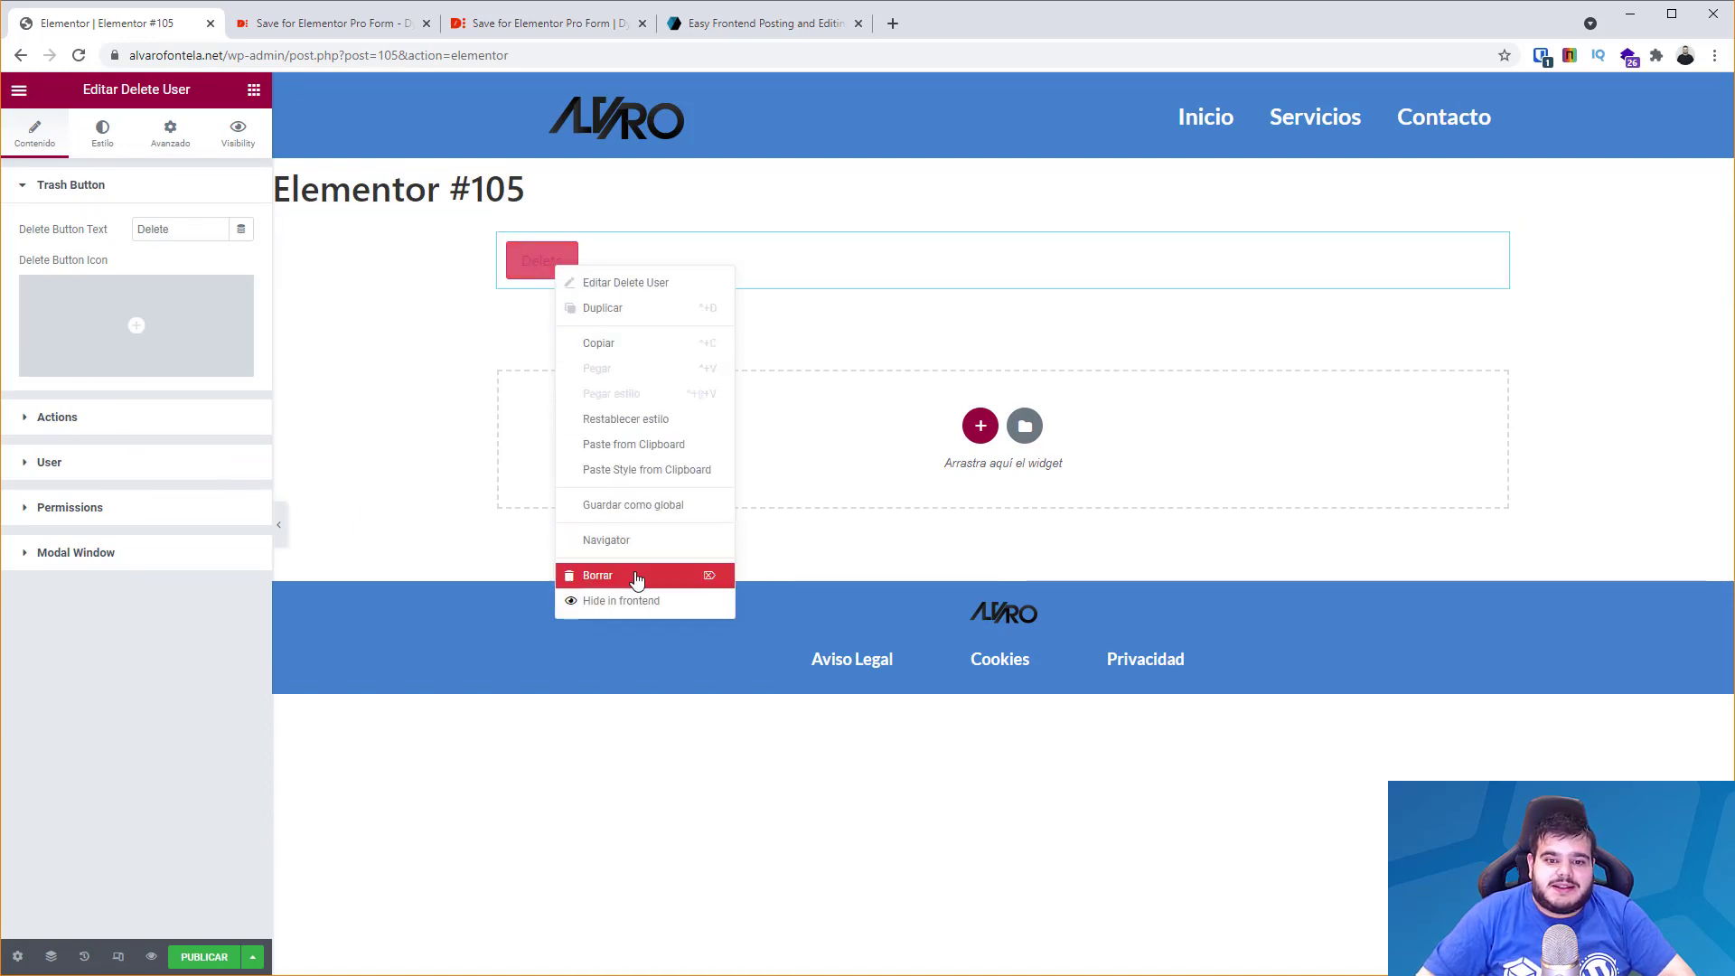
click(637, 571)
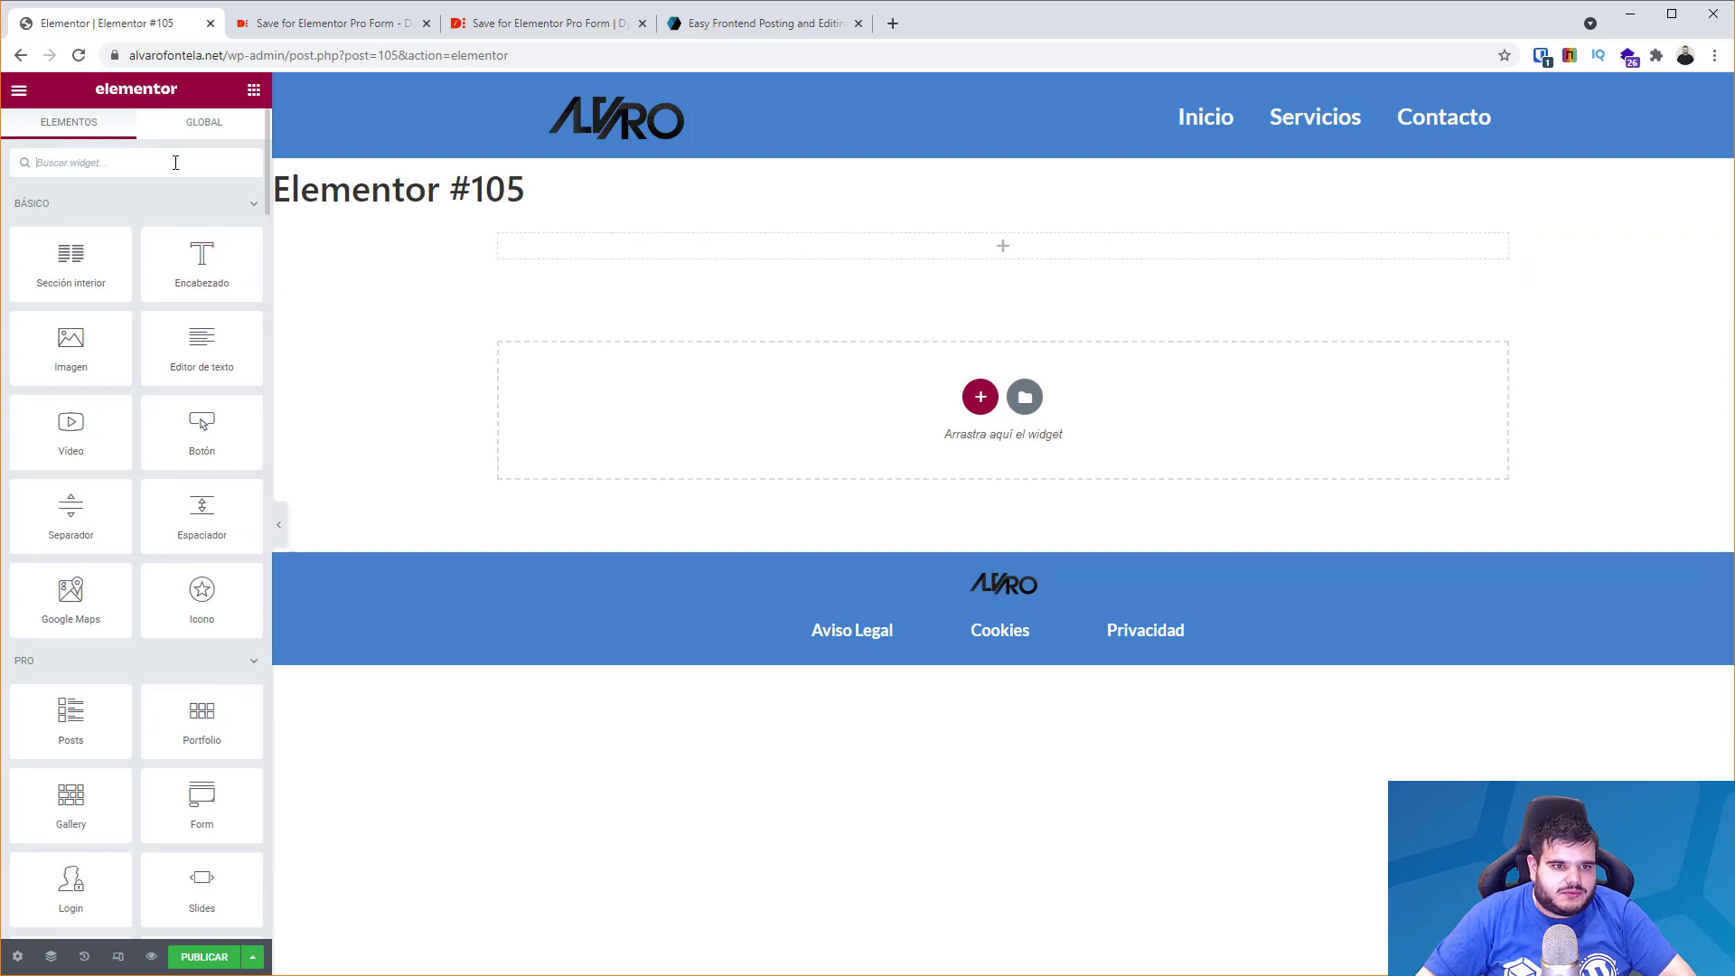
Search the widgets for "for", add the User Edit Form to the empty section and expand its Limit Submissions settings.
text(for)
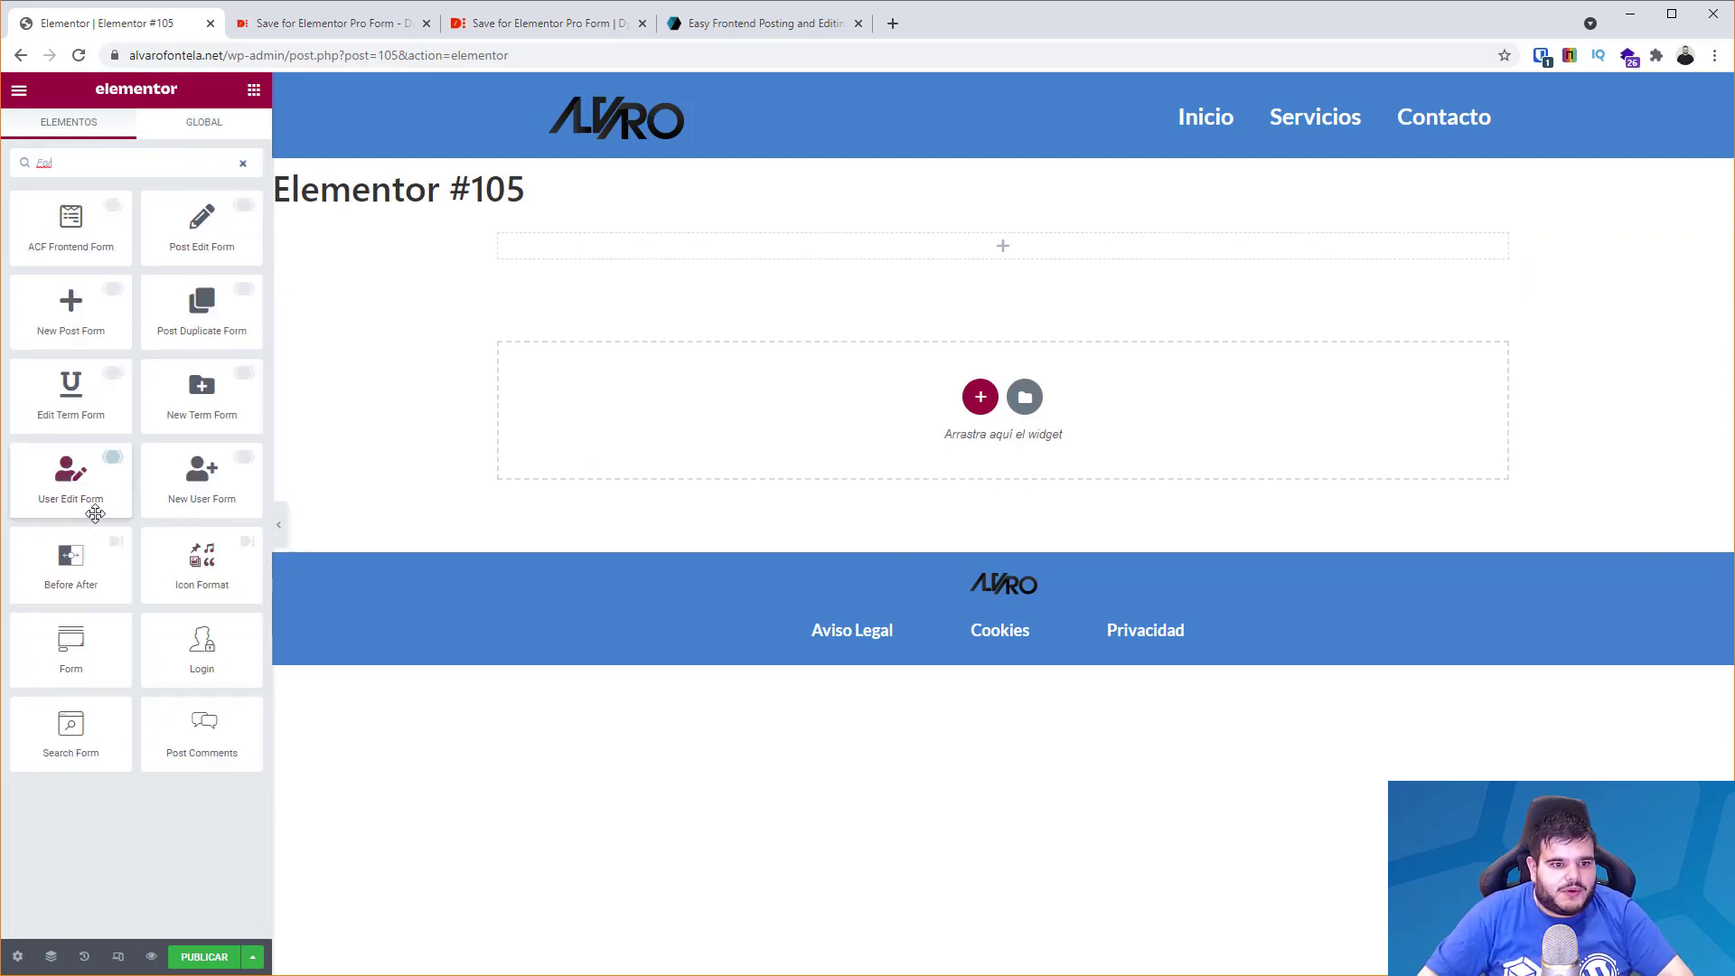
drag(94, 514, 849, 255)
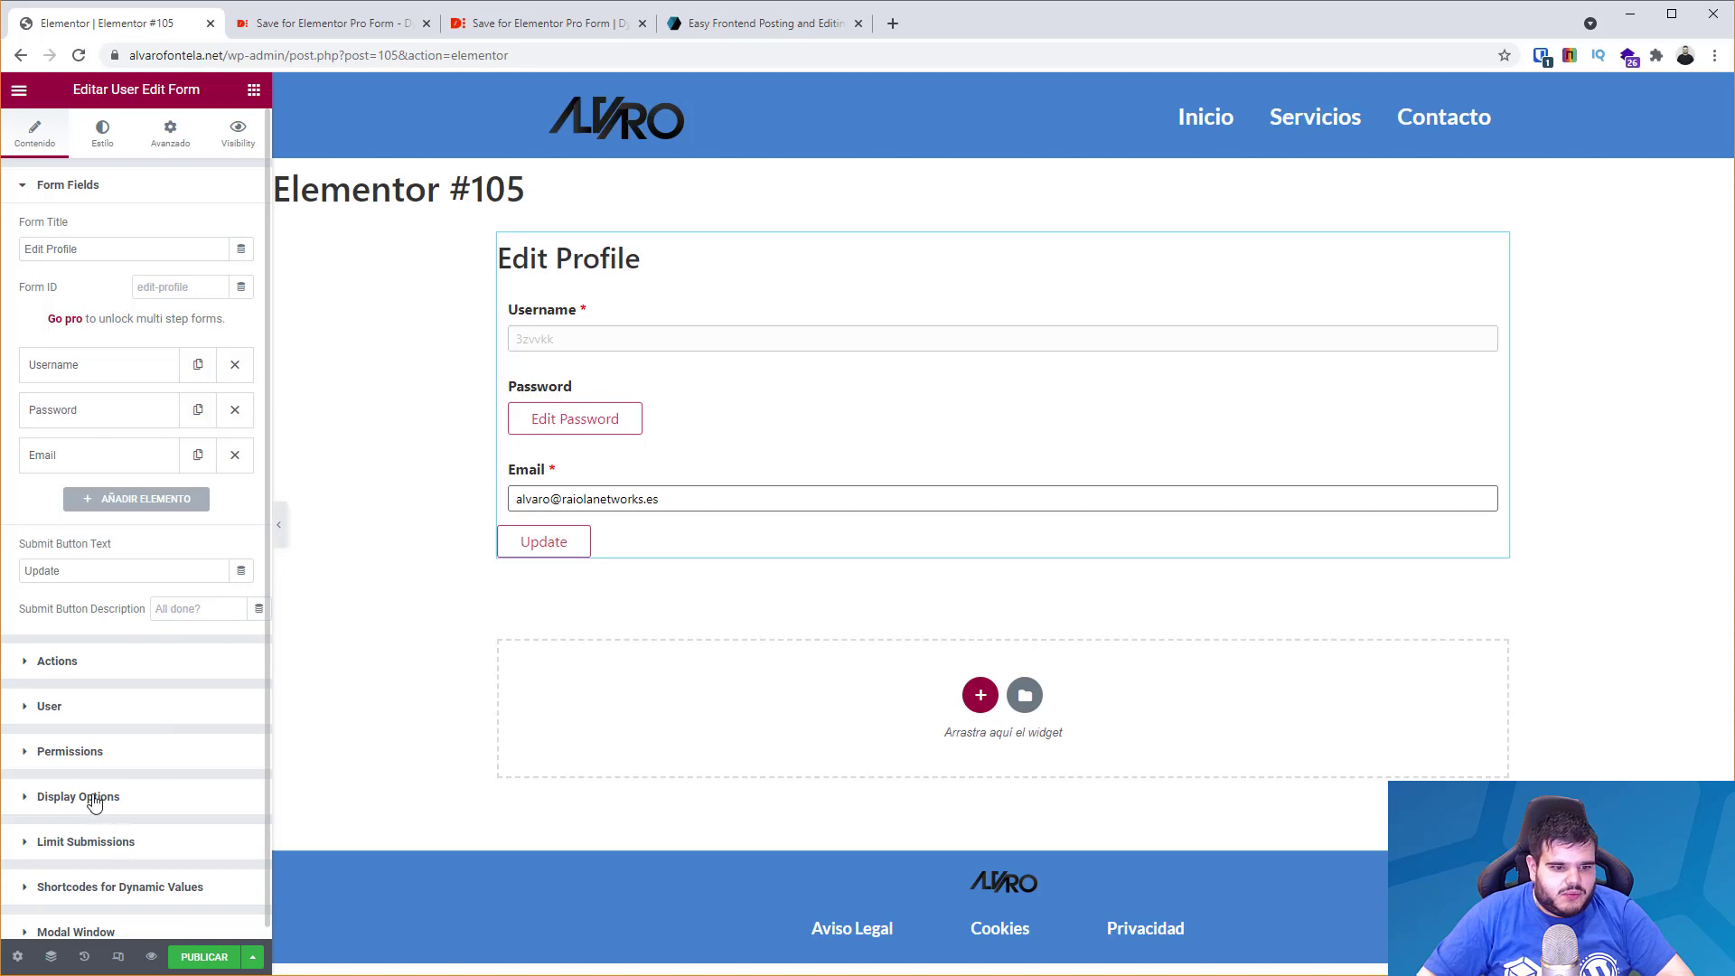
click(117, 845)
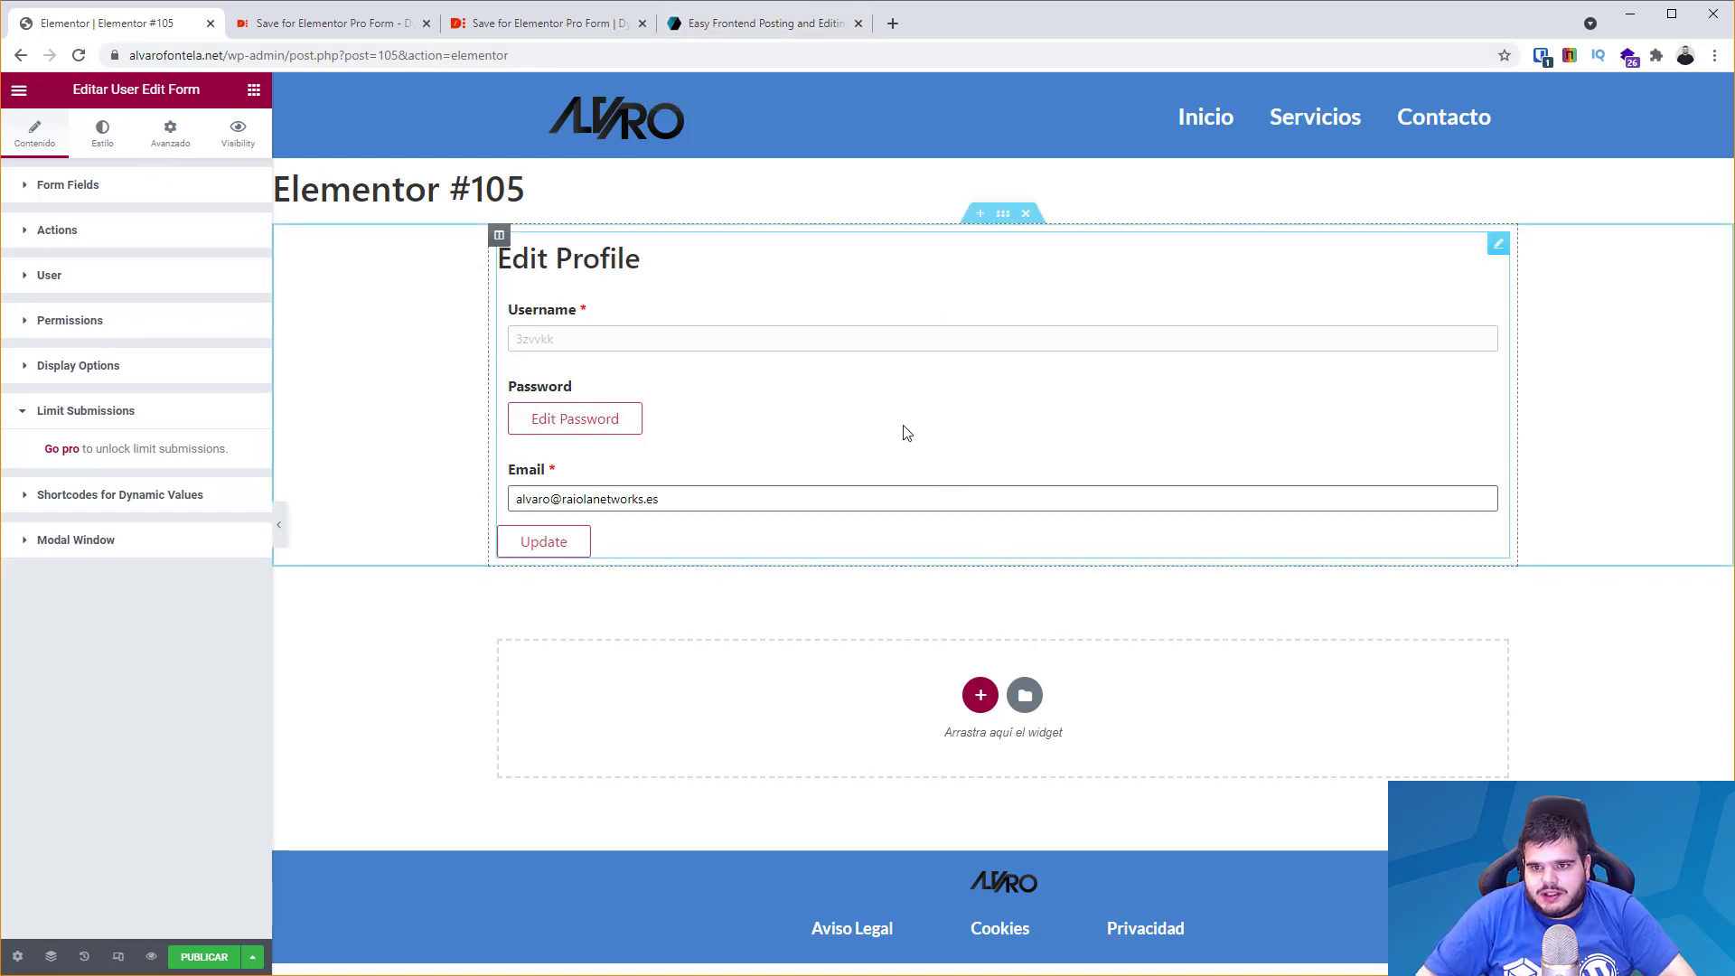
Switch to the frontendform.com page and compare the Free Features and Pro Features lists.
click(723, 25)
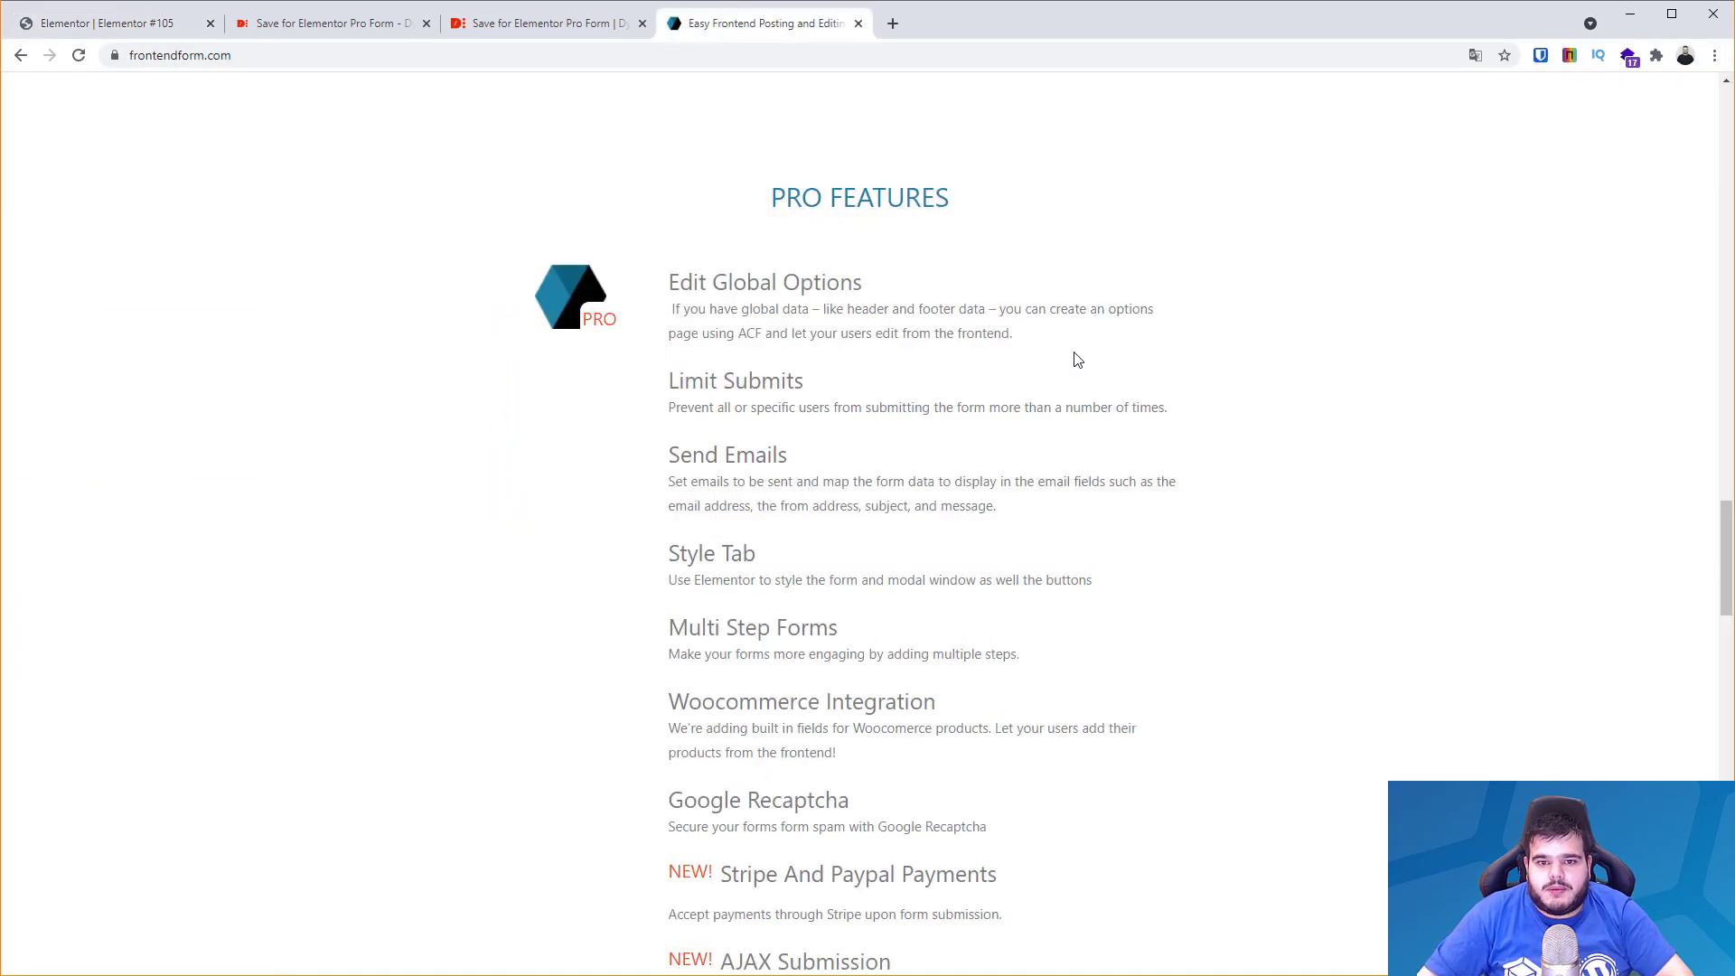
scroll(1078, 360, up, 19)
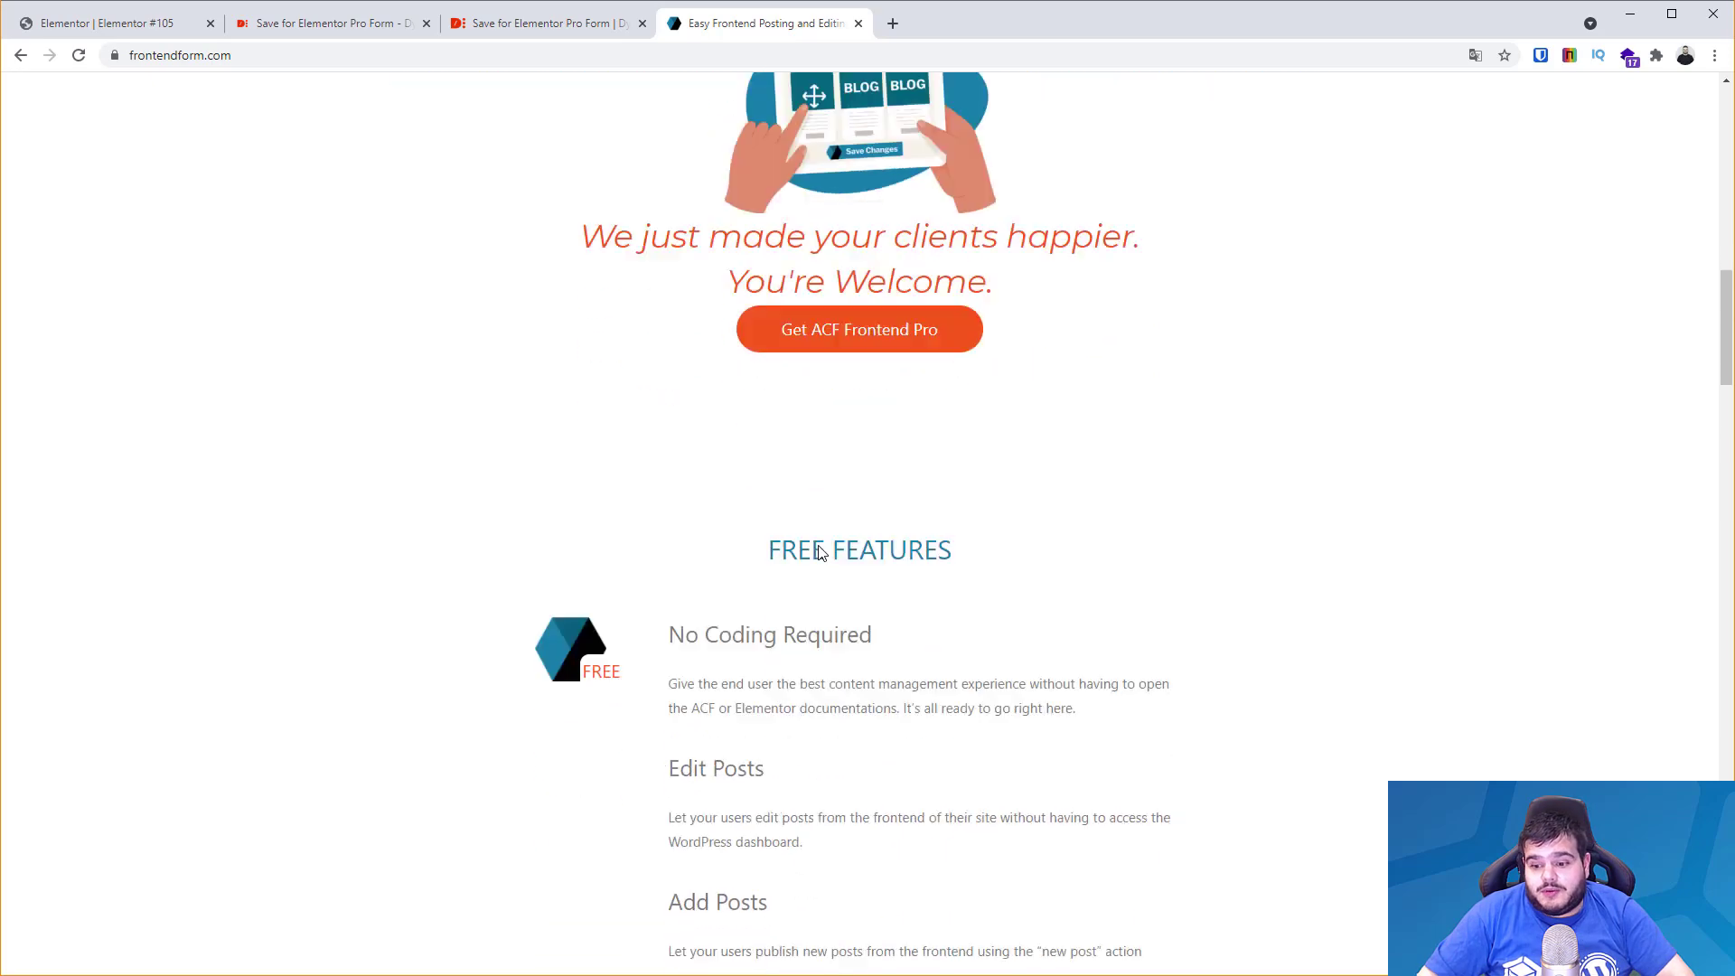
scroll(818, 553, down, 11)
scroll(818, 546, up, 7)
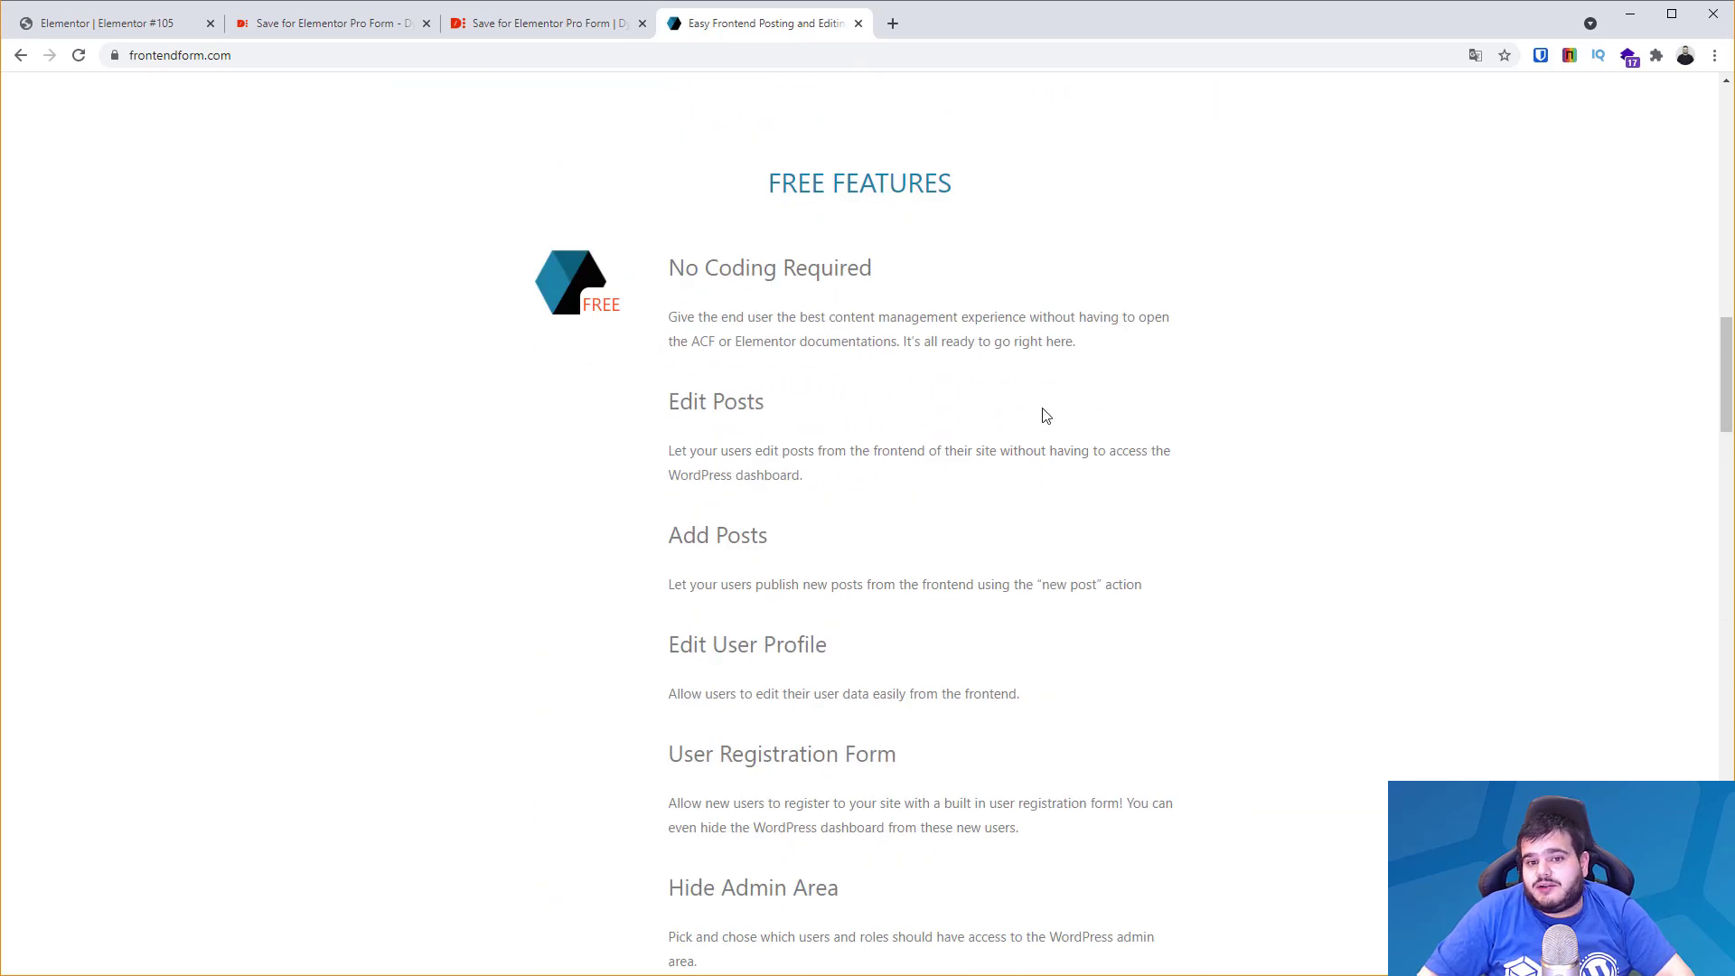
scroll(907, 553, down, 14)
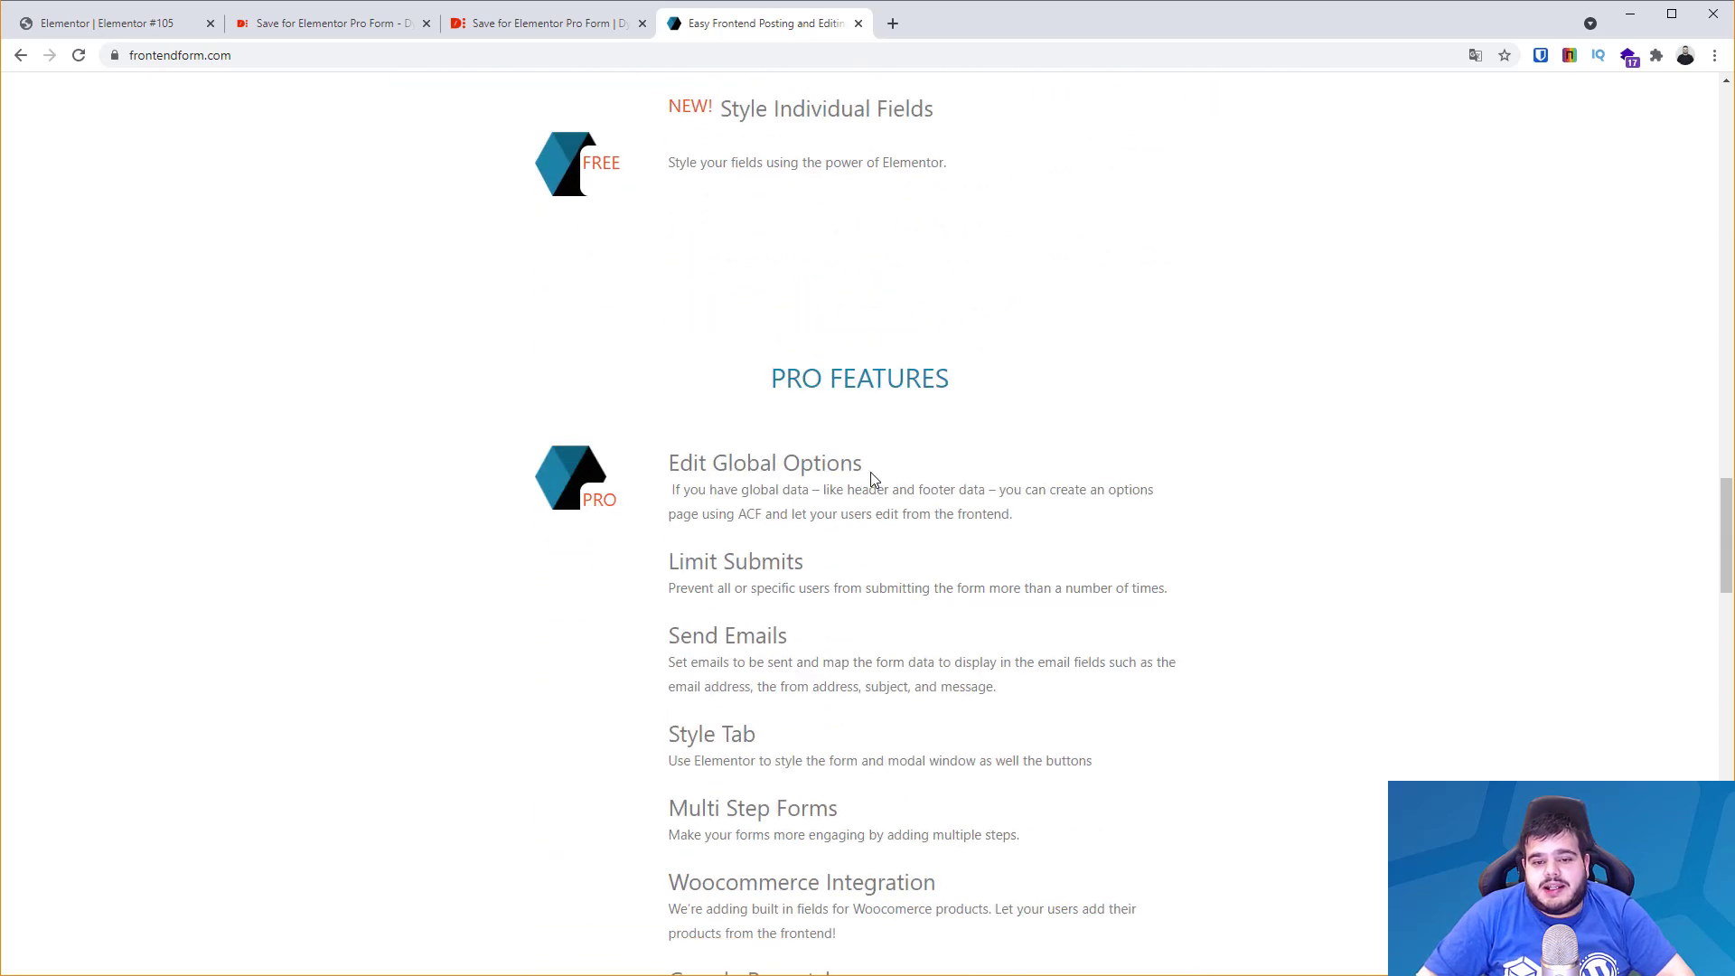
Examine the Edit Global Options, Limit Submits and Send Emails entries in the Pro Features list.
triple_click(779, 473)
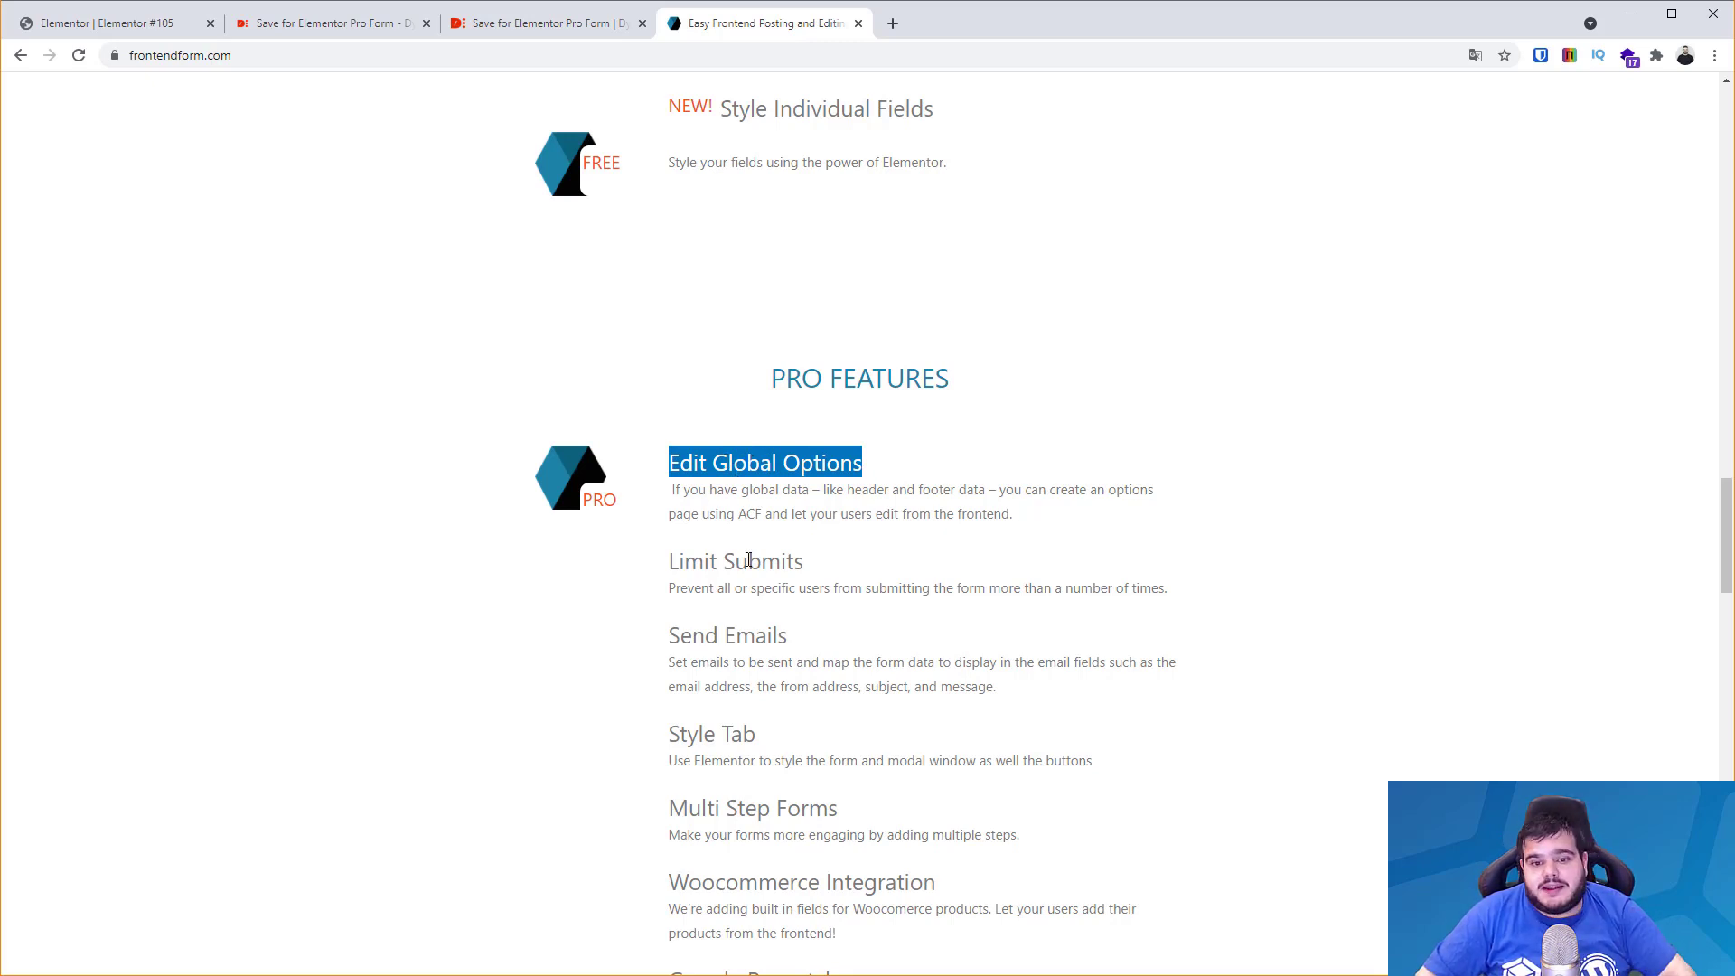
triple_click(748, 561)
triple_click(814, 466)
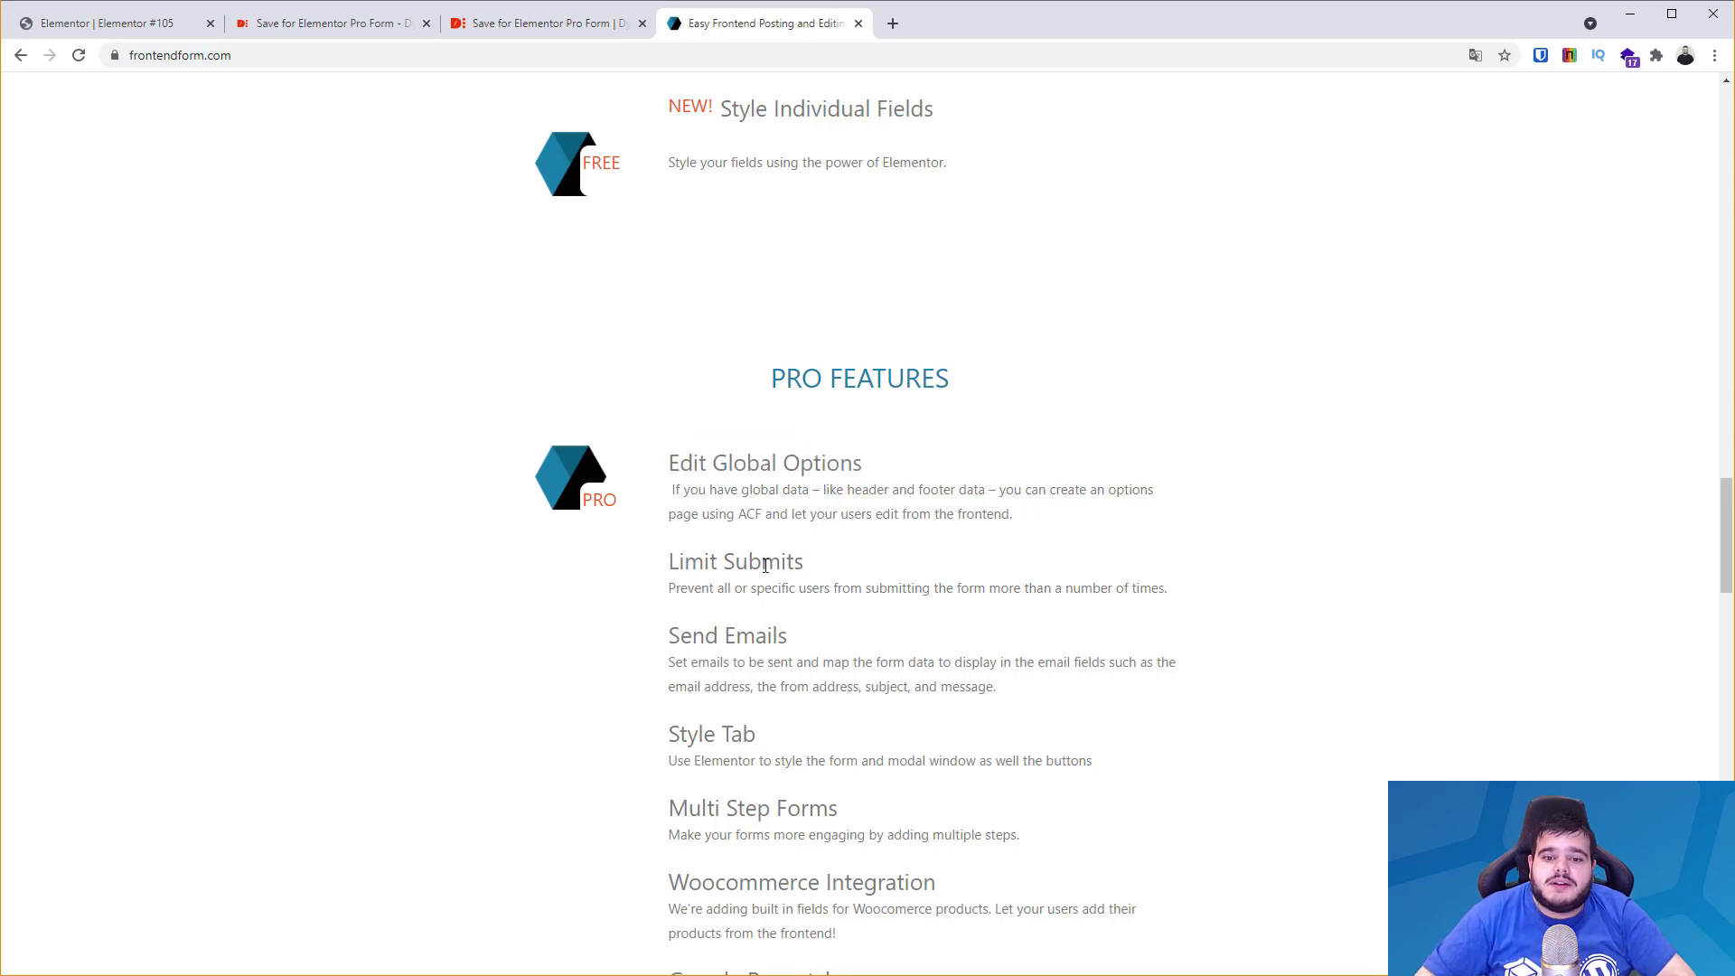
triple_click(765, 563)
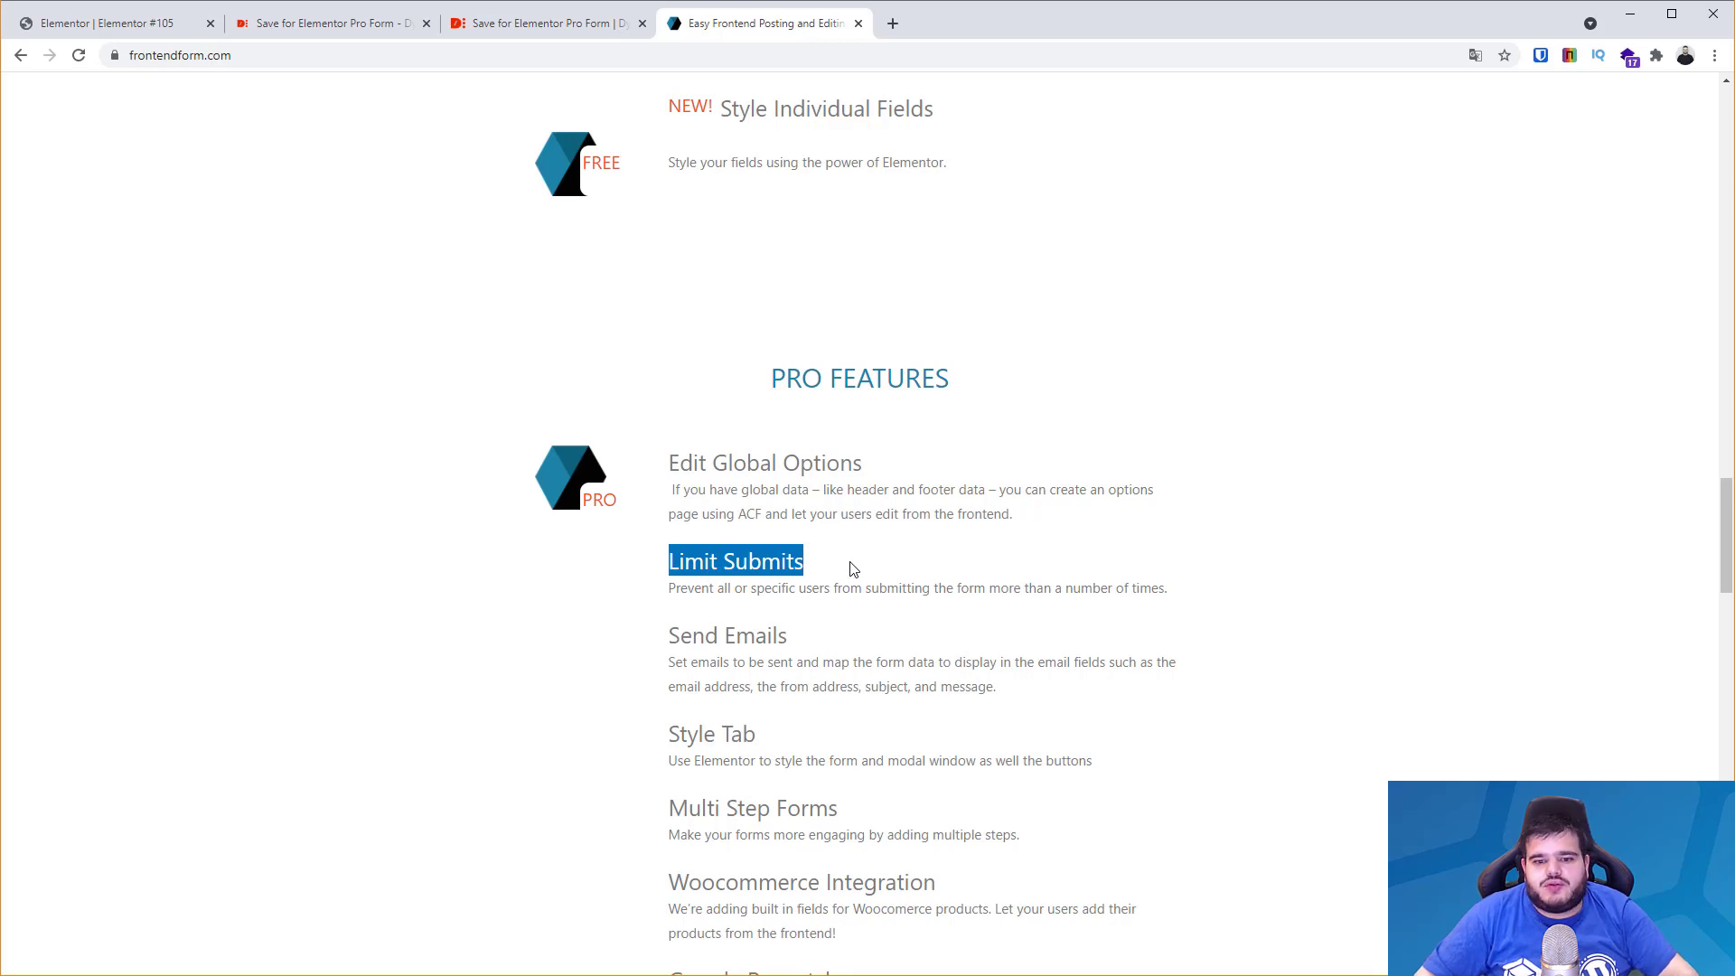
triple_click(768, 562)
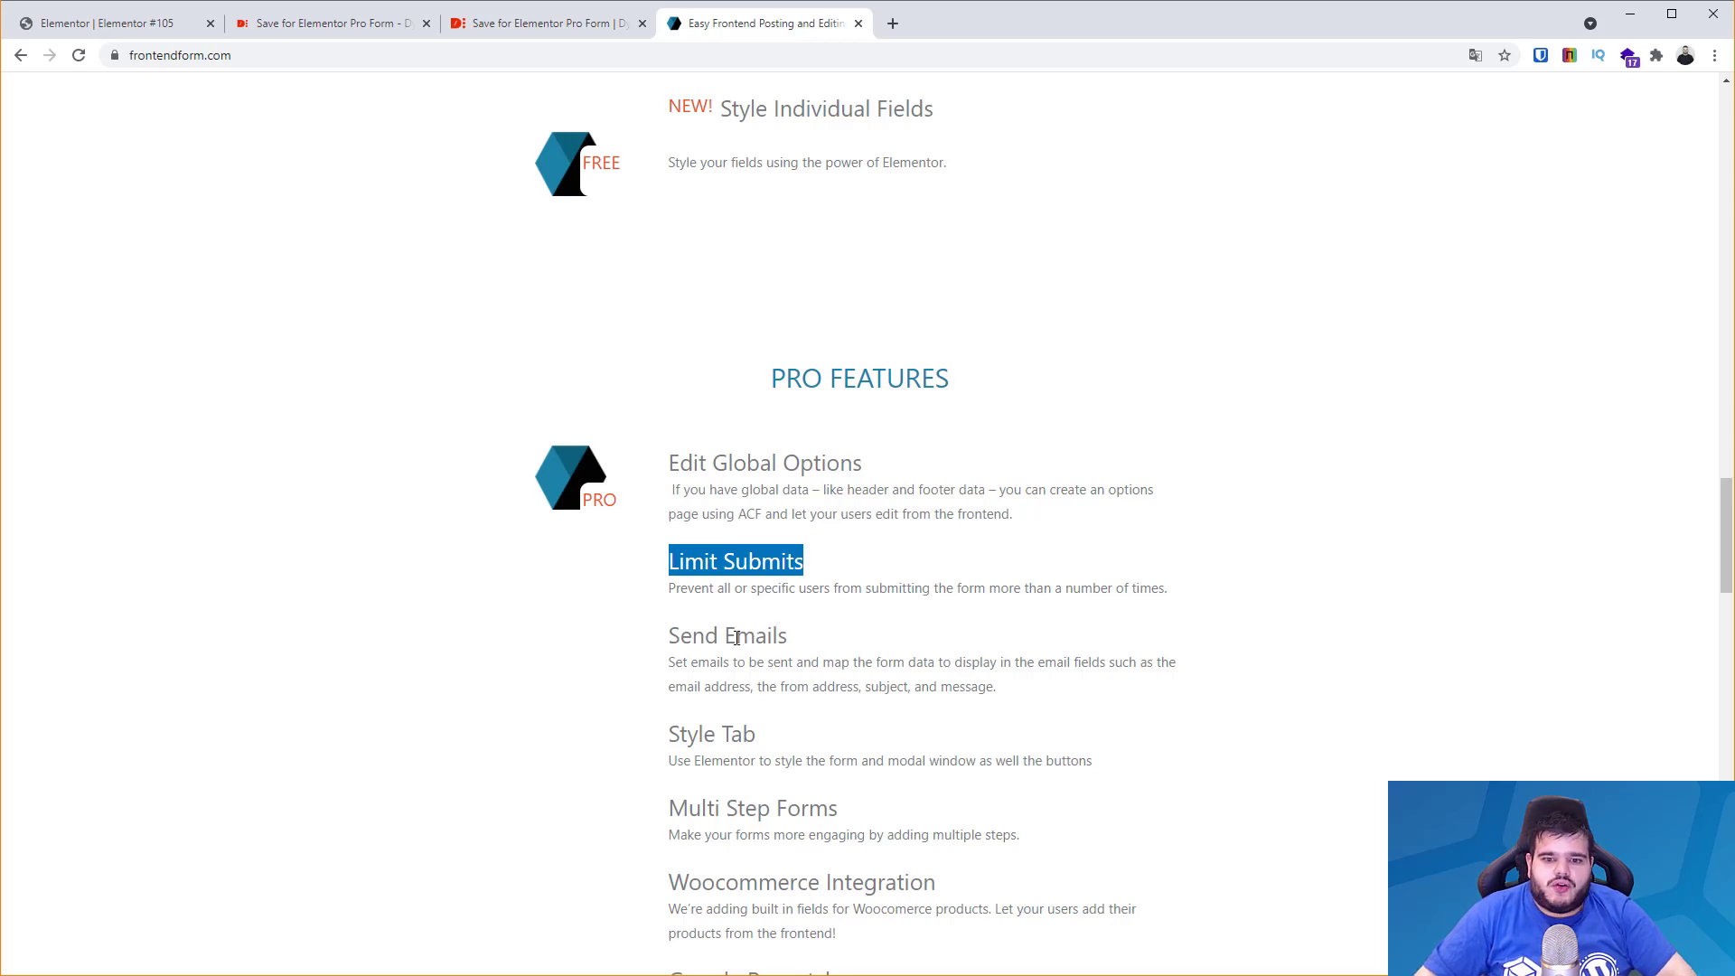
triple_click(740, 636)
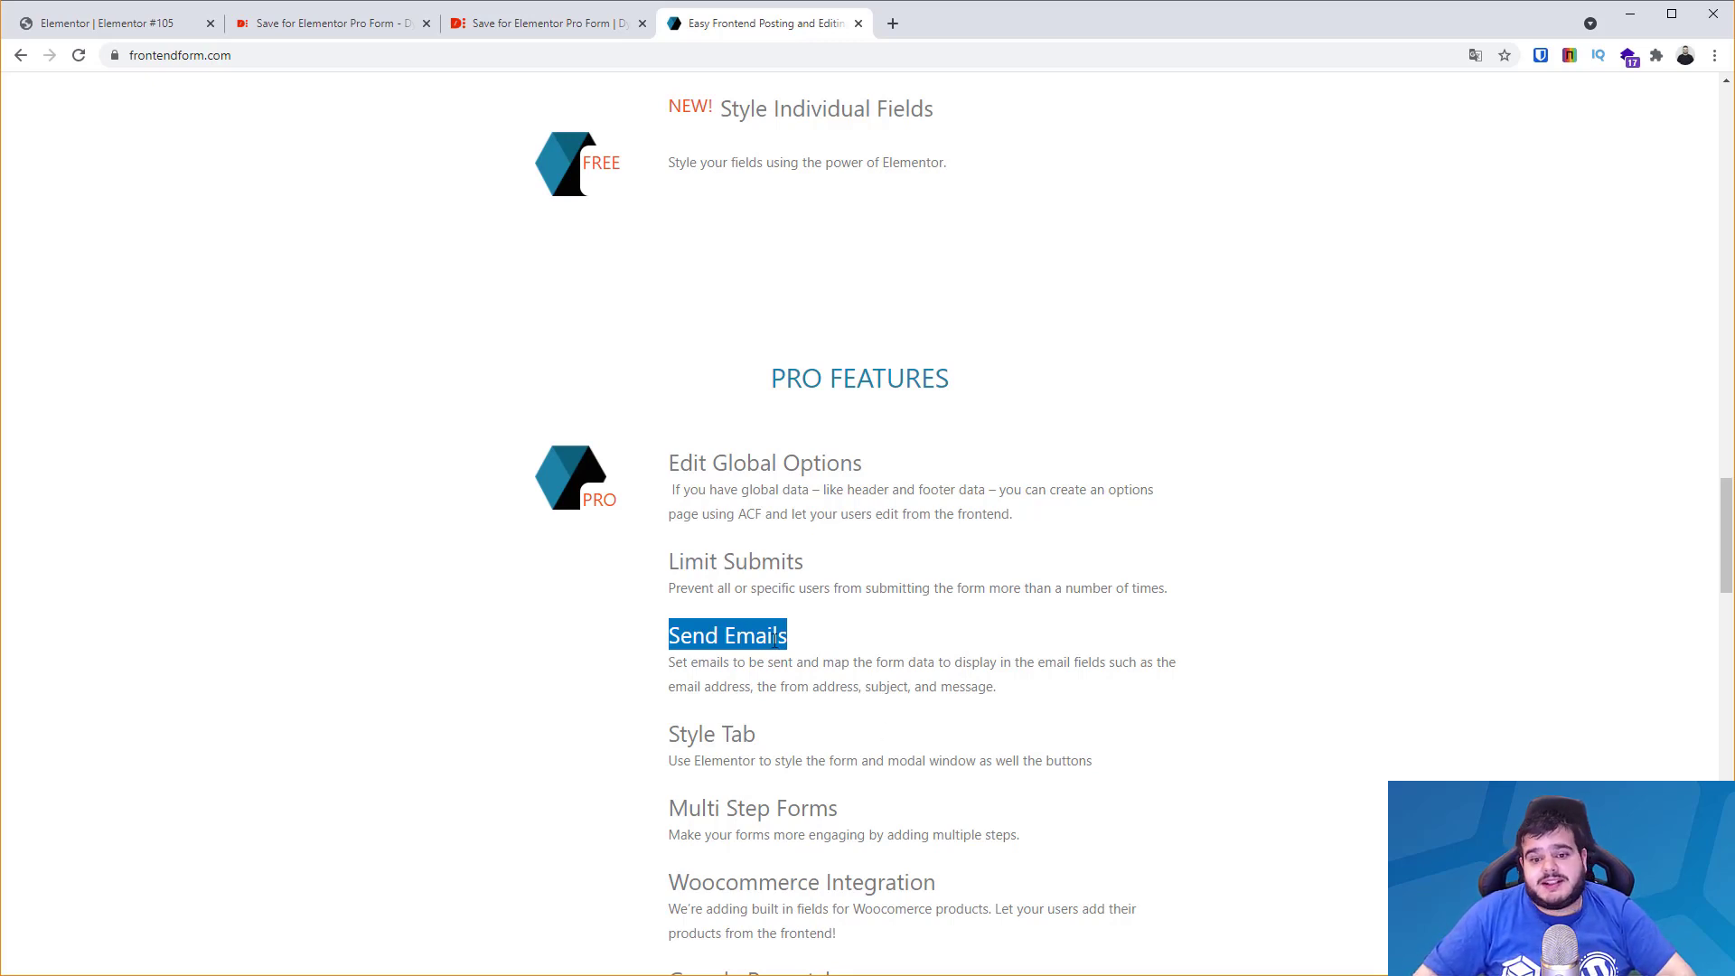
triple_click(729, 659)
double_click(755, 635)
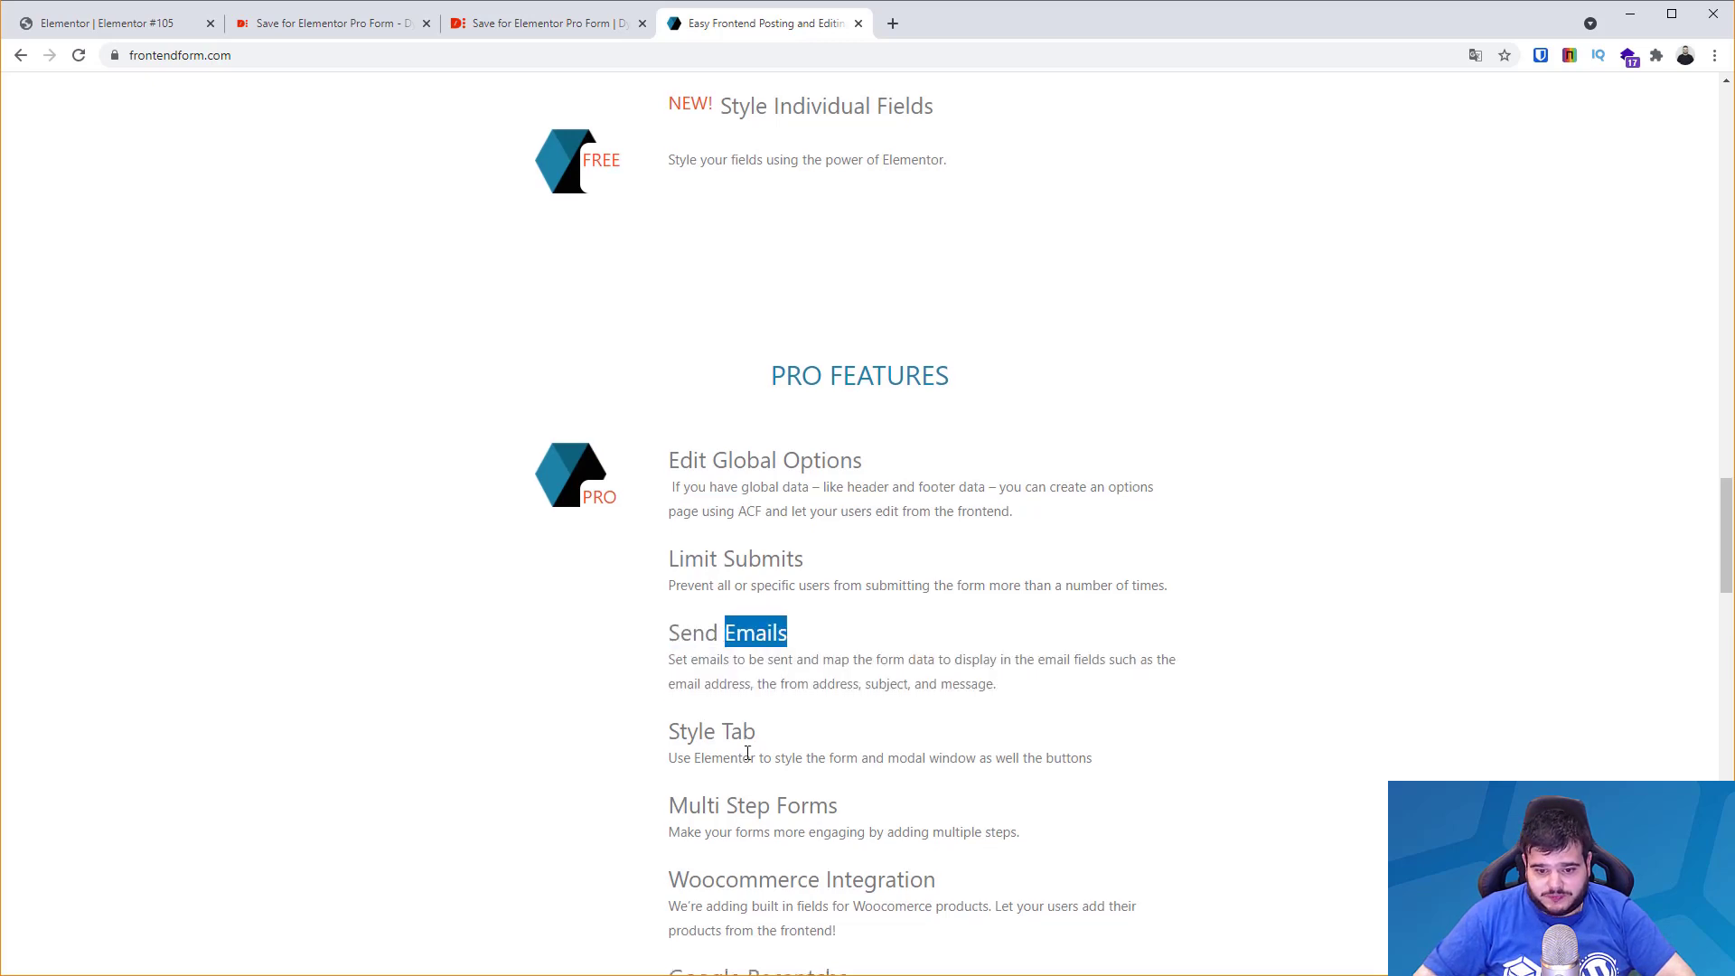
Examine the remaining Pro features, from Style Tab and Multi Step Forms through Stripe And Paypal Payments and AJAX Submission.
scroll(710, 578, down, 2)
double_click(693, 553)
drag(693, 553, 819, 552)
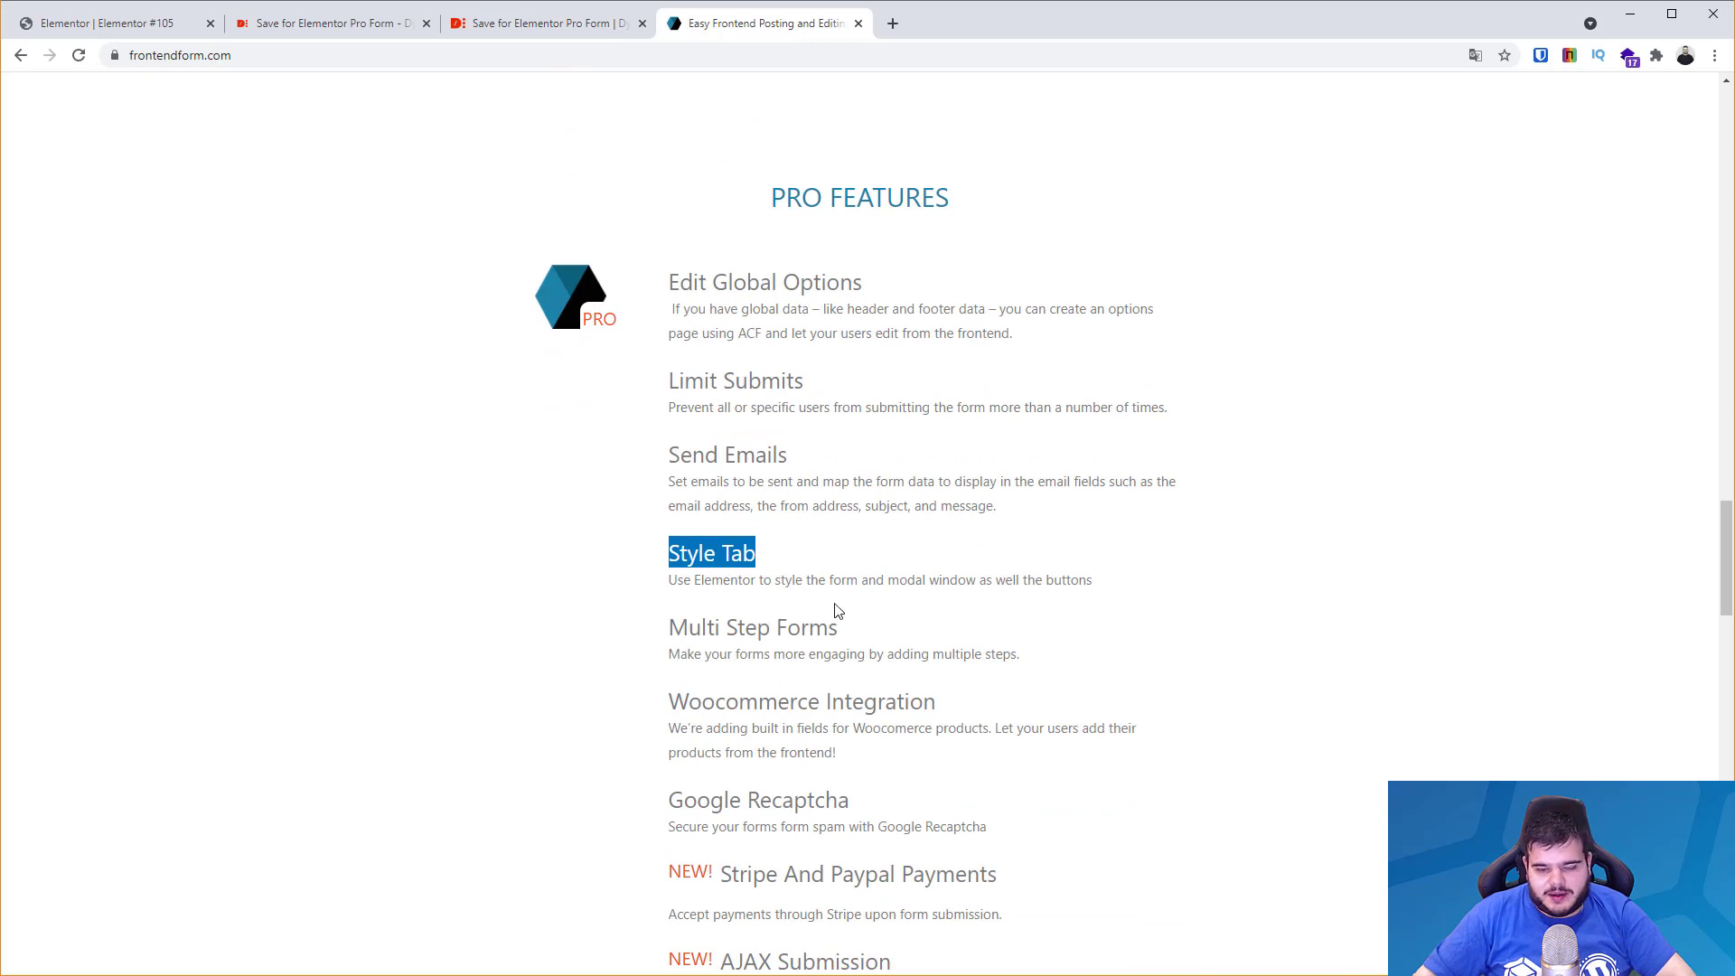
triple_click(784, 623)
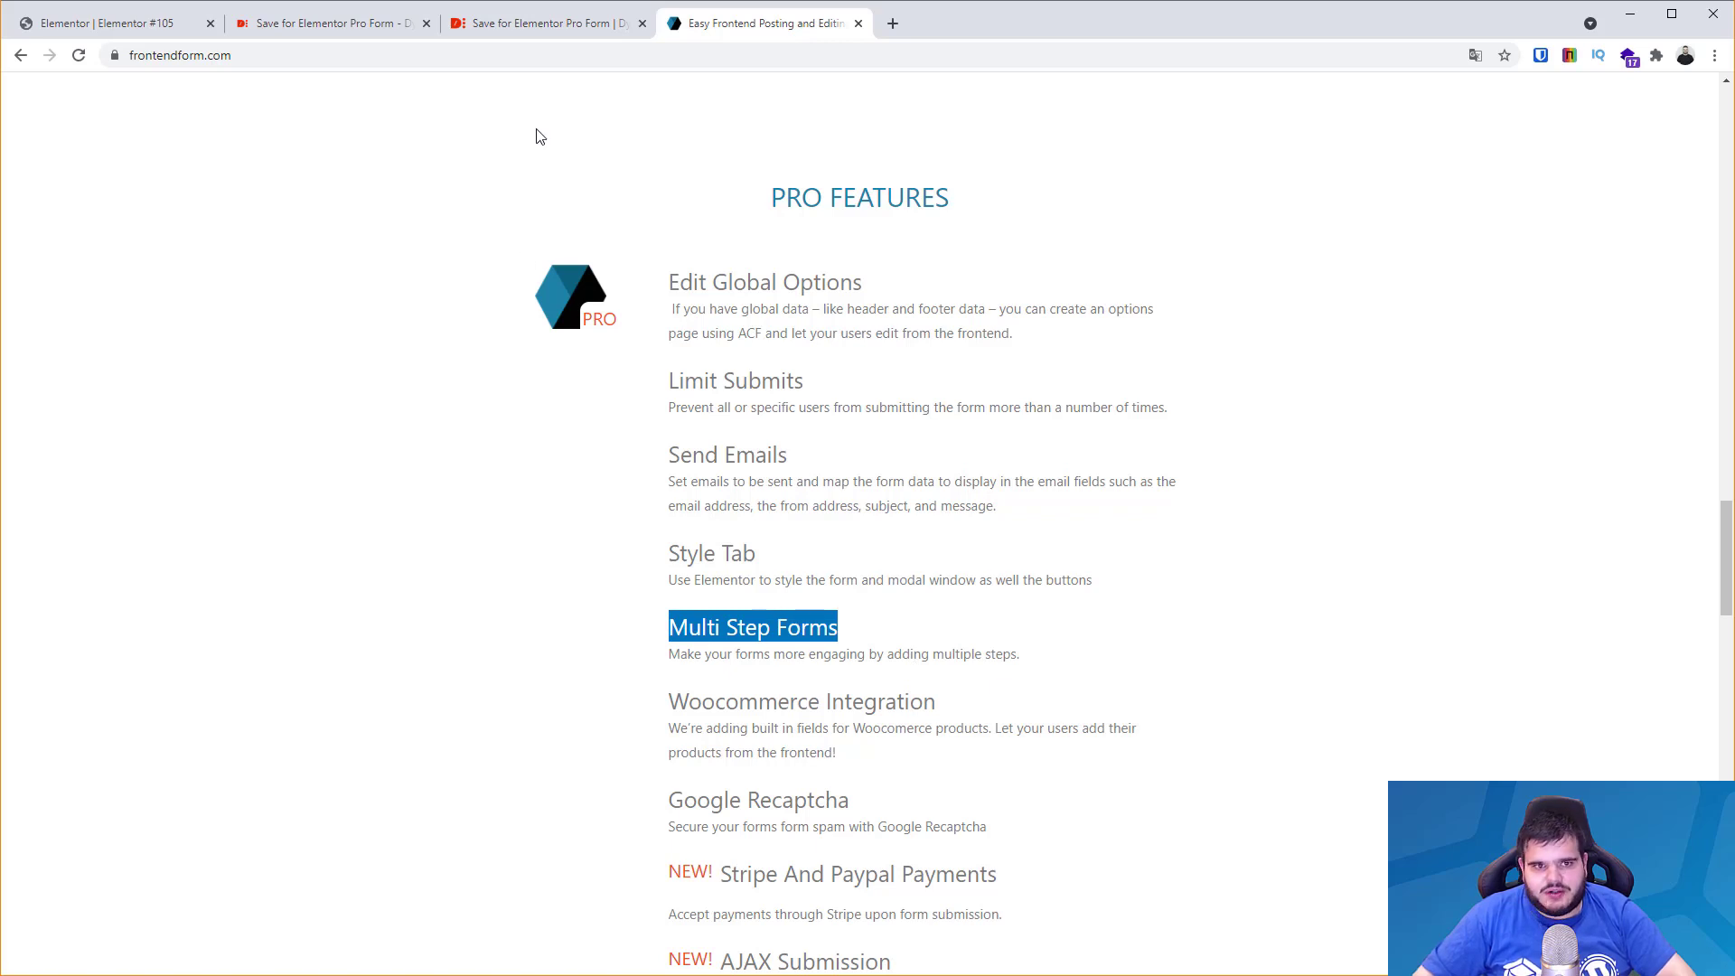
scroll(805, 723, down, 2)
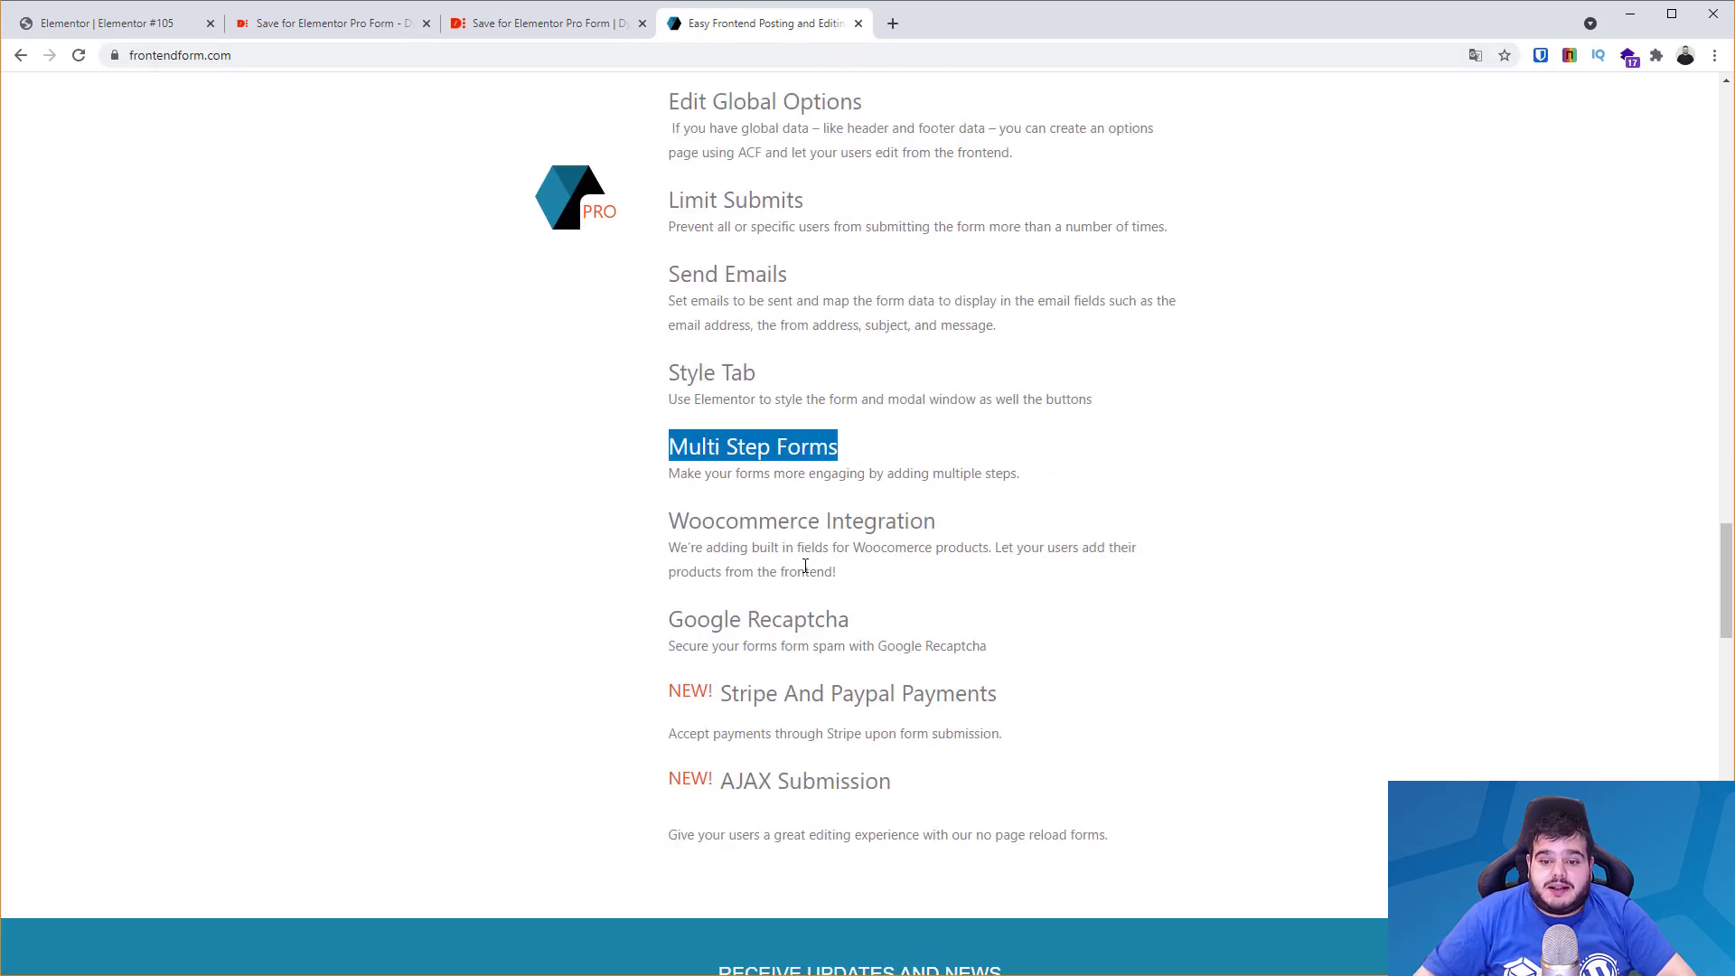
triple_click(795, 522)
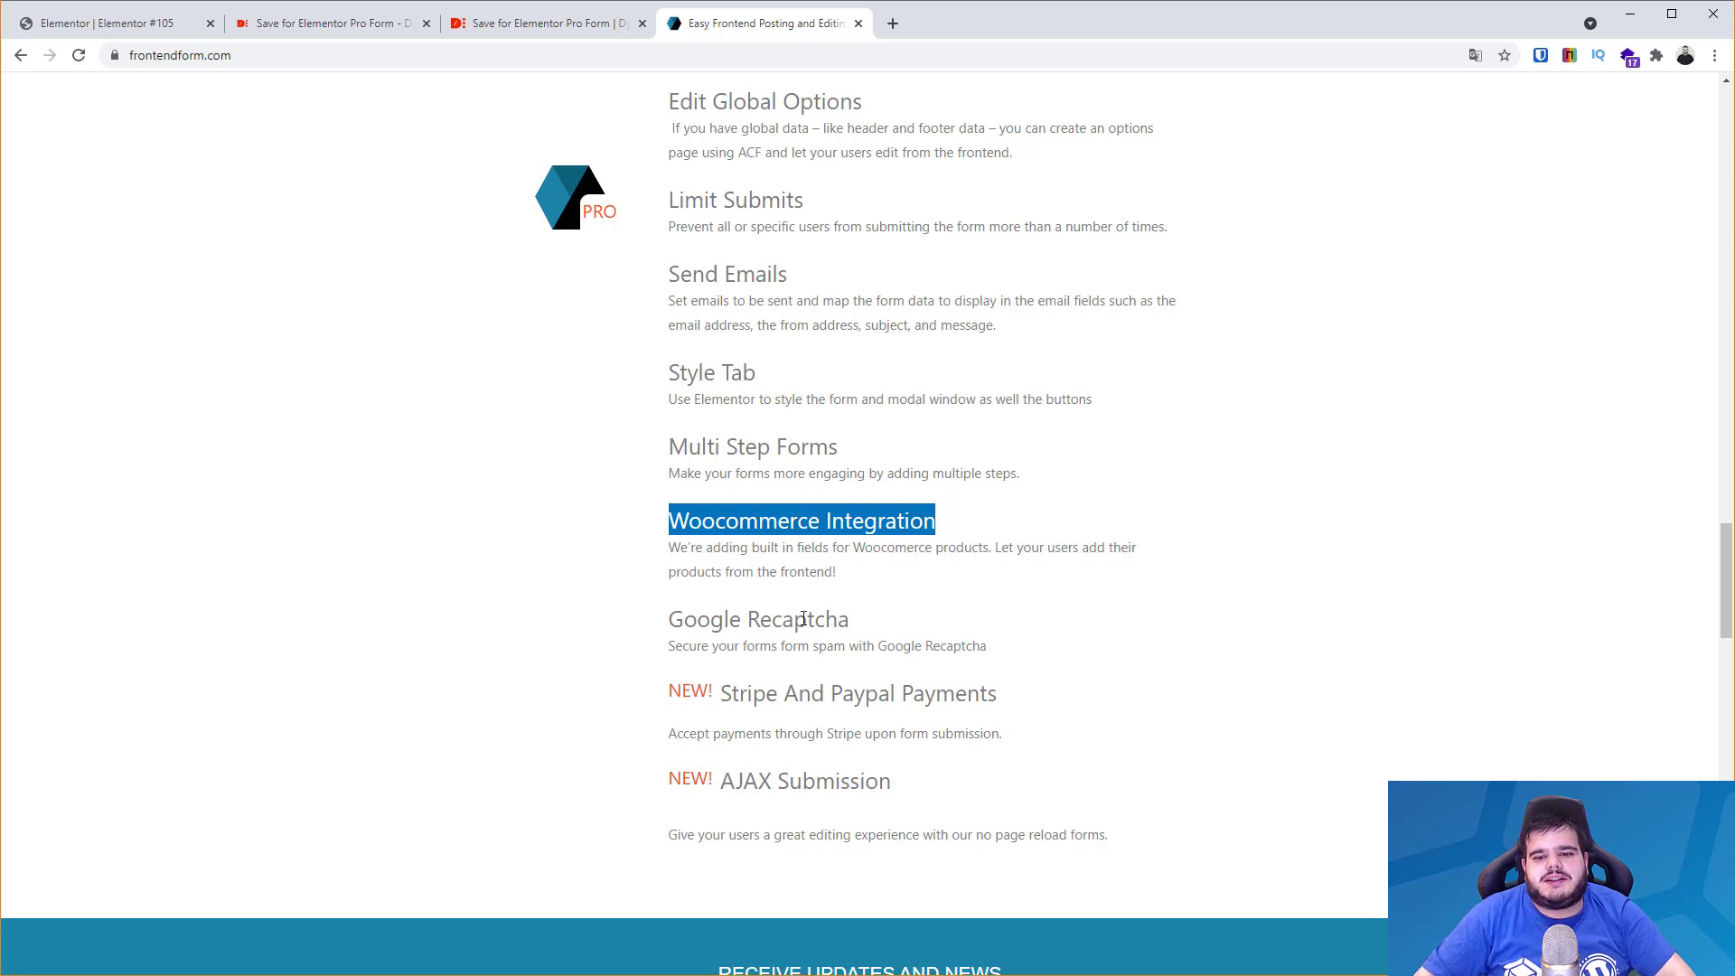
triple_click(803, 620)
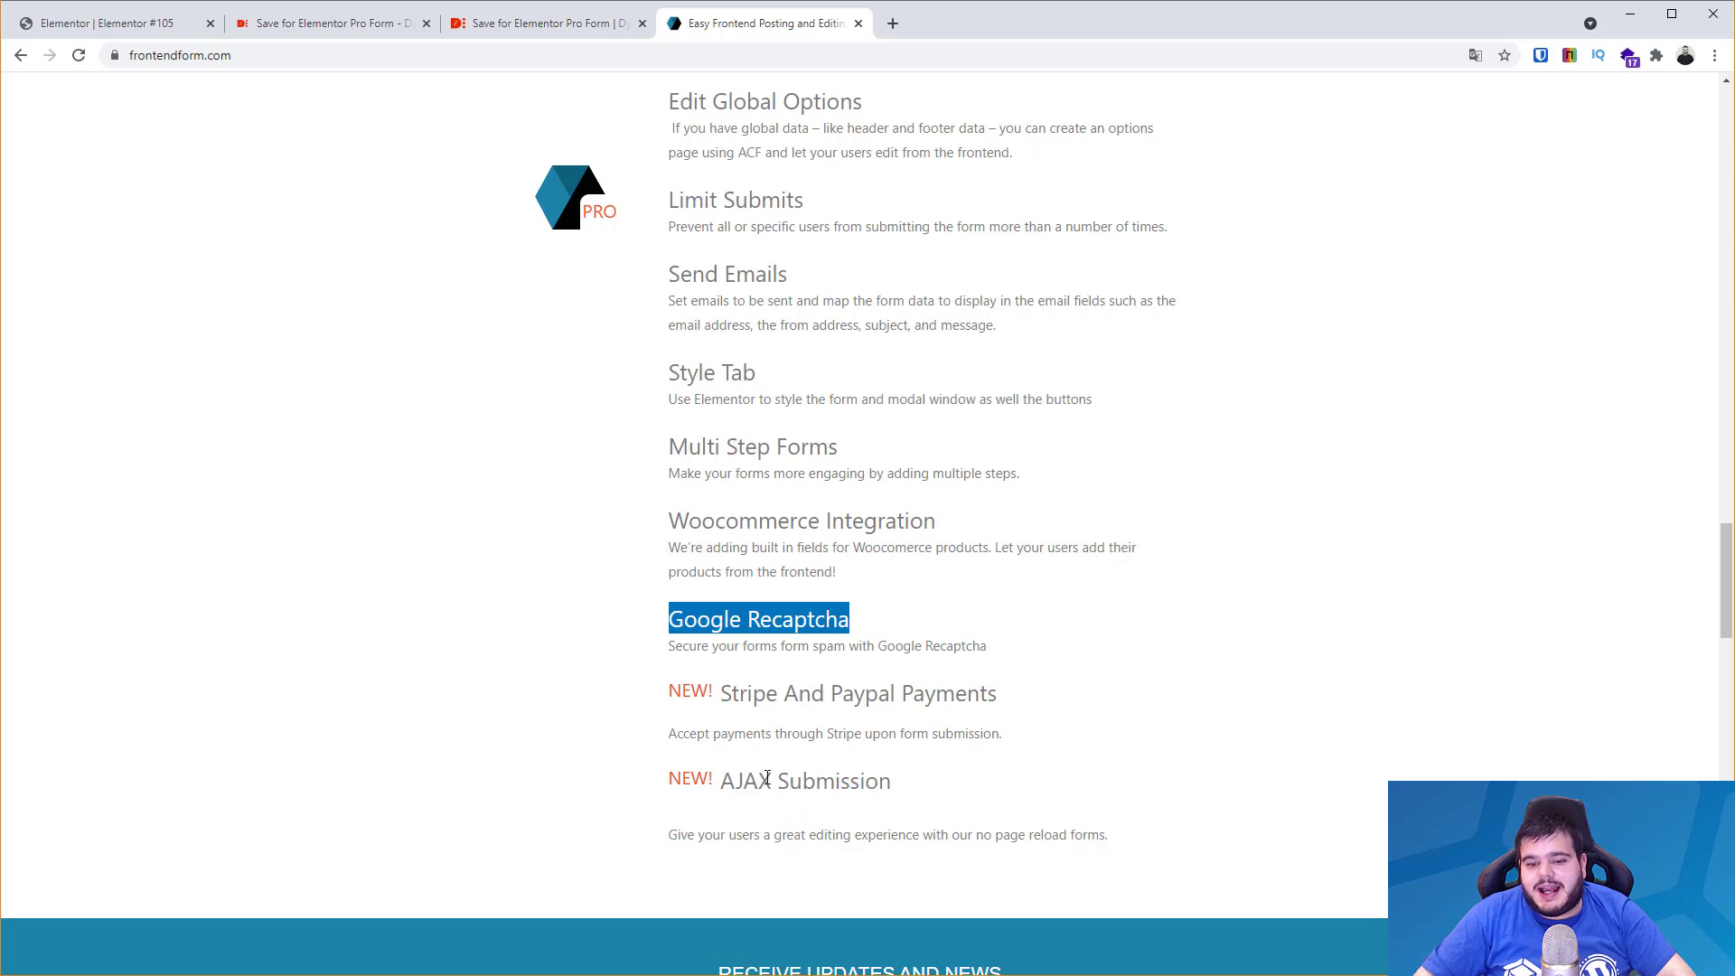
click(764, 780)
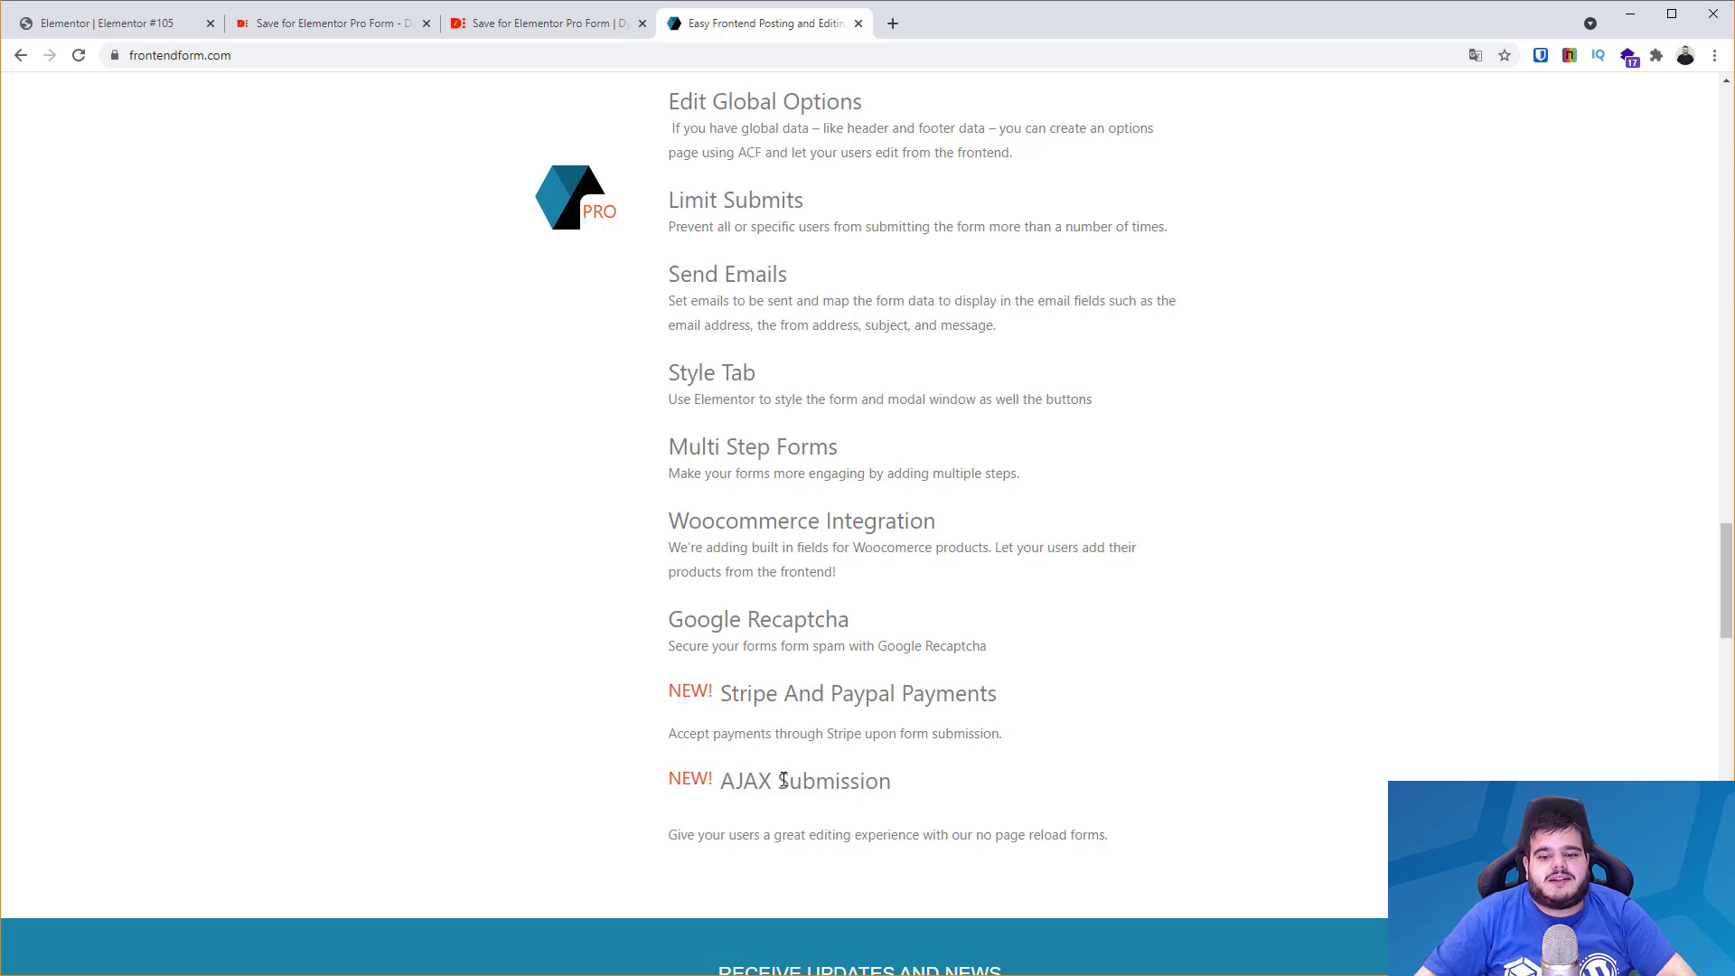
triple_click(784, 780)
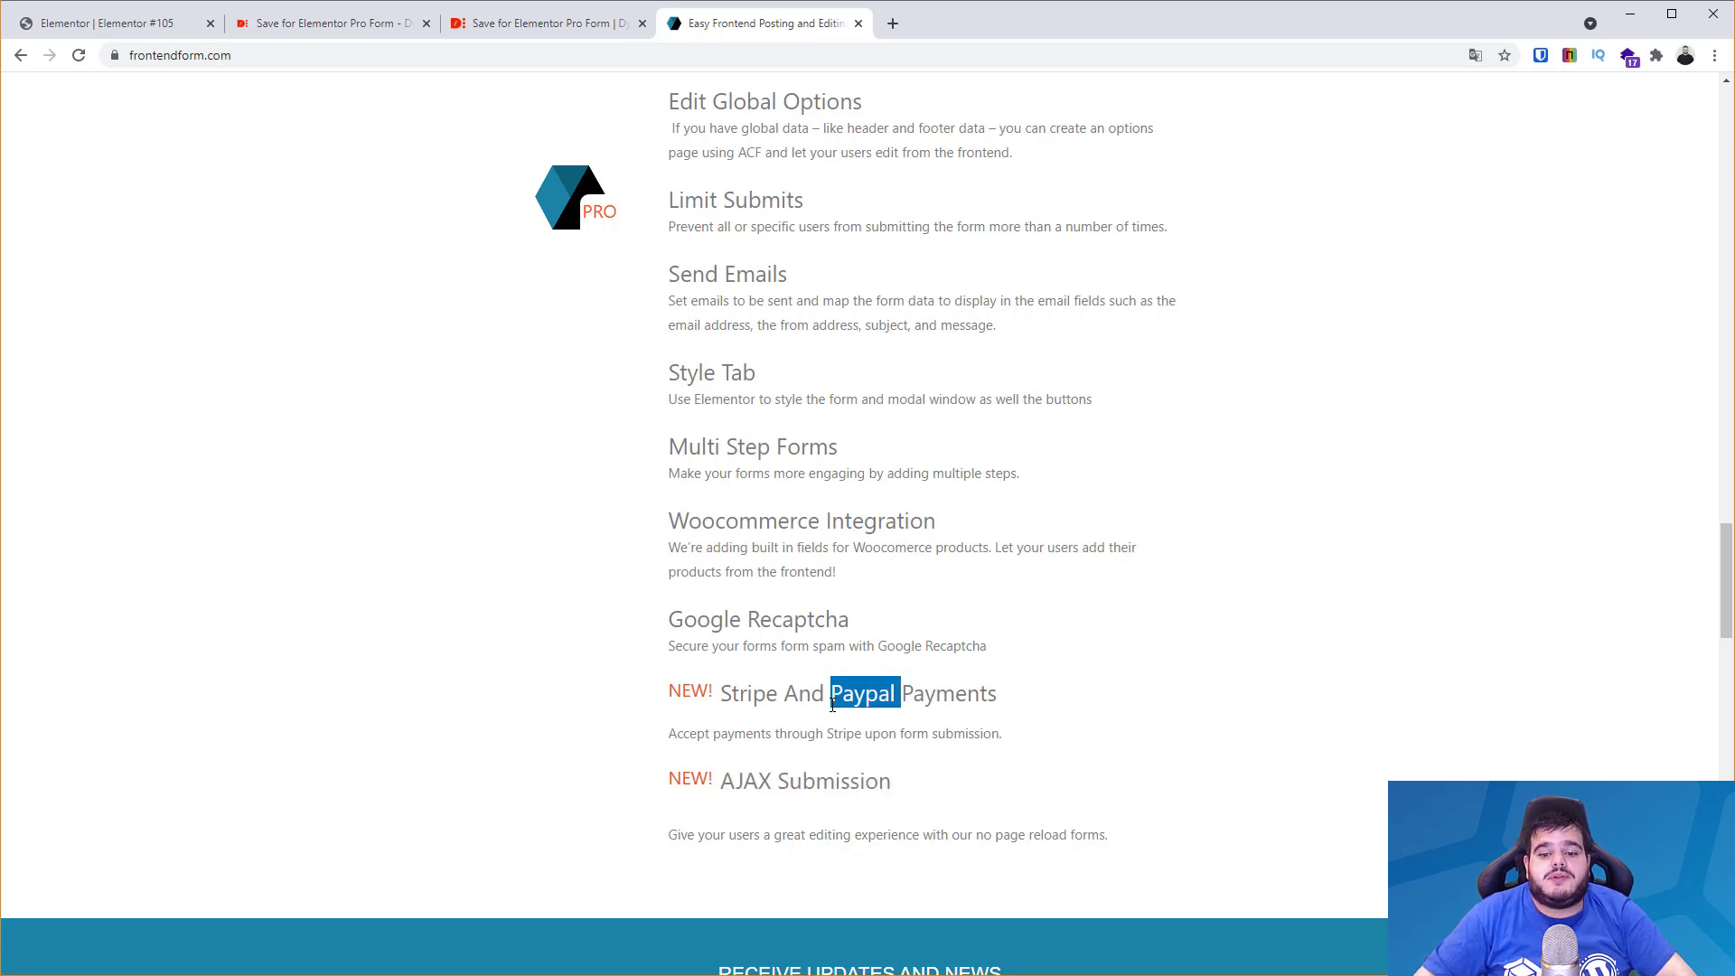
triple_click(833, 693)
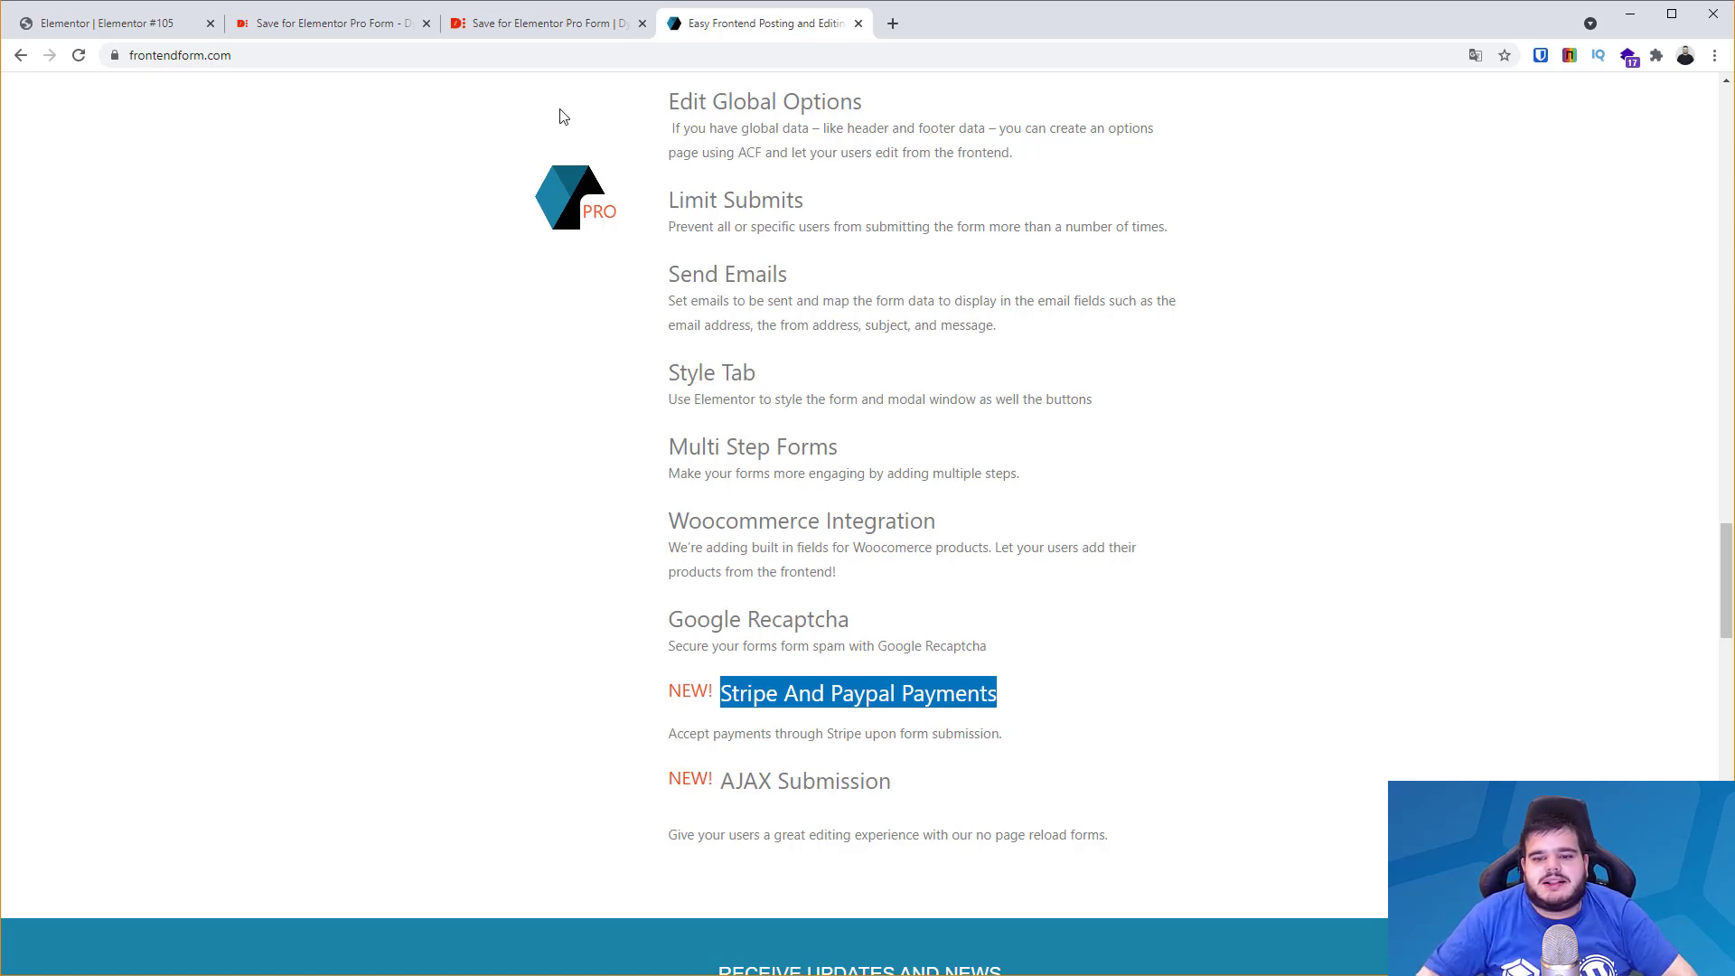
Return to the Elementor #105 editor and add the ACF Frontend Form widget above the Edit Profile form.
click(530, 27)
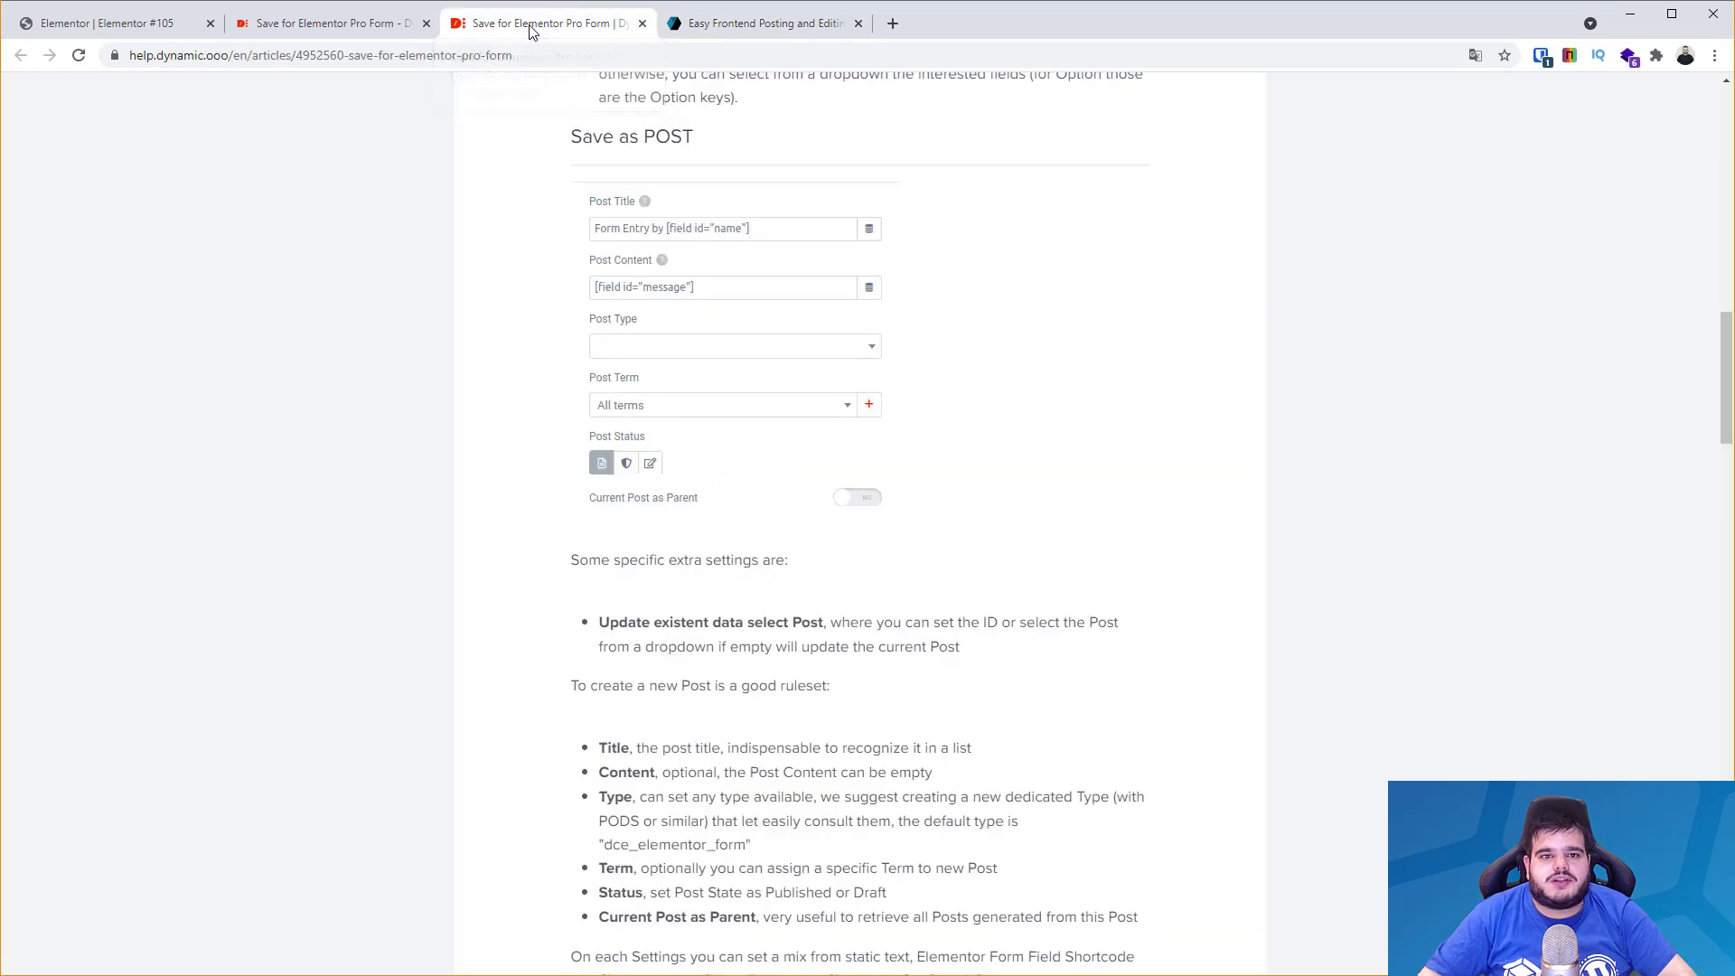
click(321, 23)
click(107, 23)
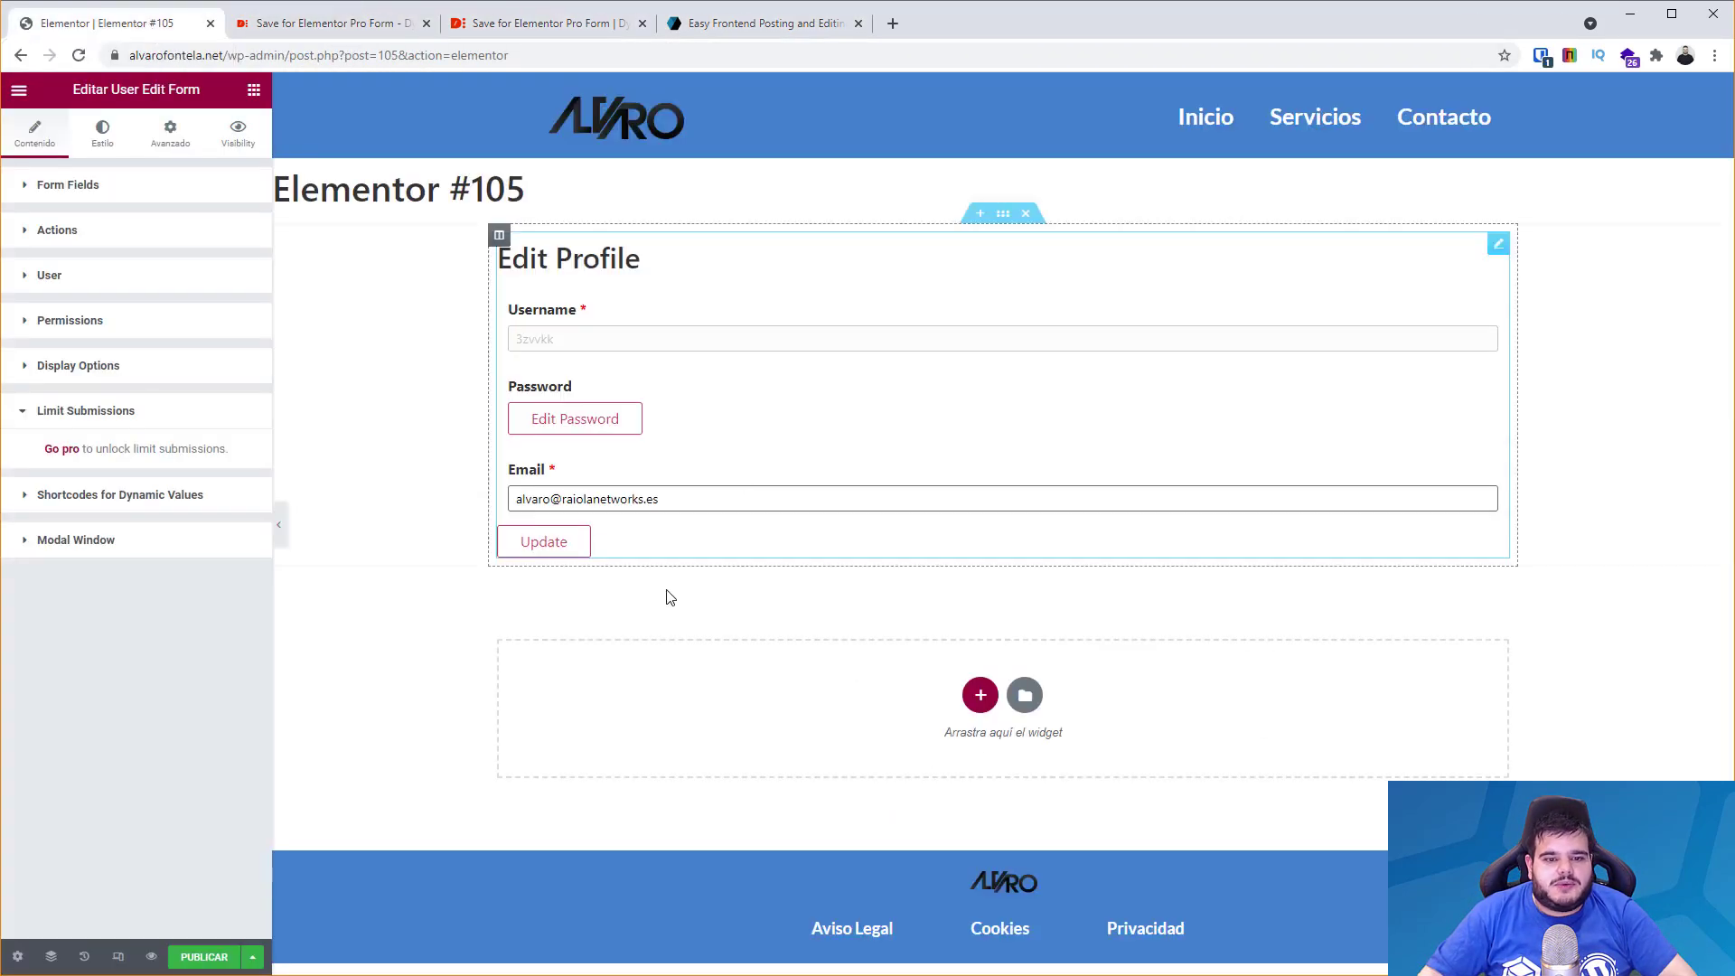
click(254, 89)
scroll(177, 632, down, 15)
scroll(176, 633, down, 4)
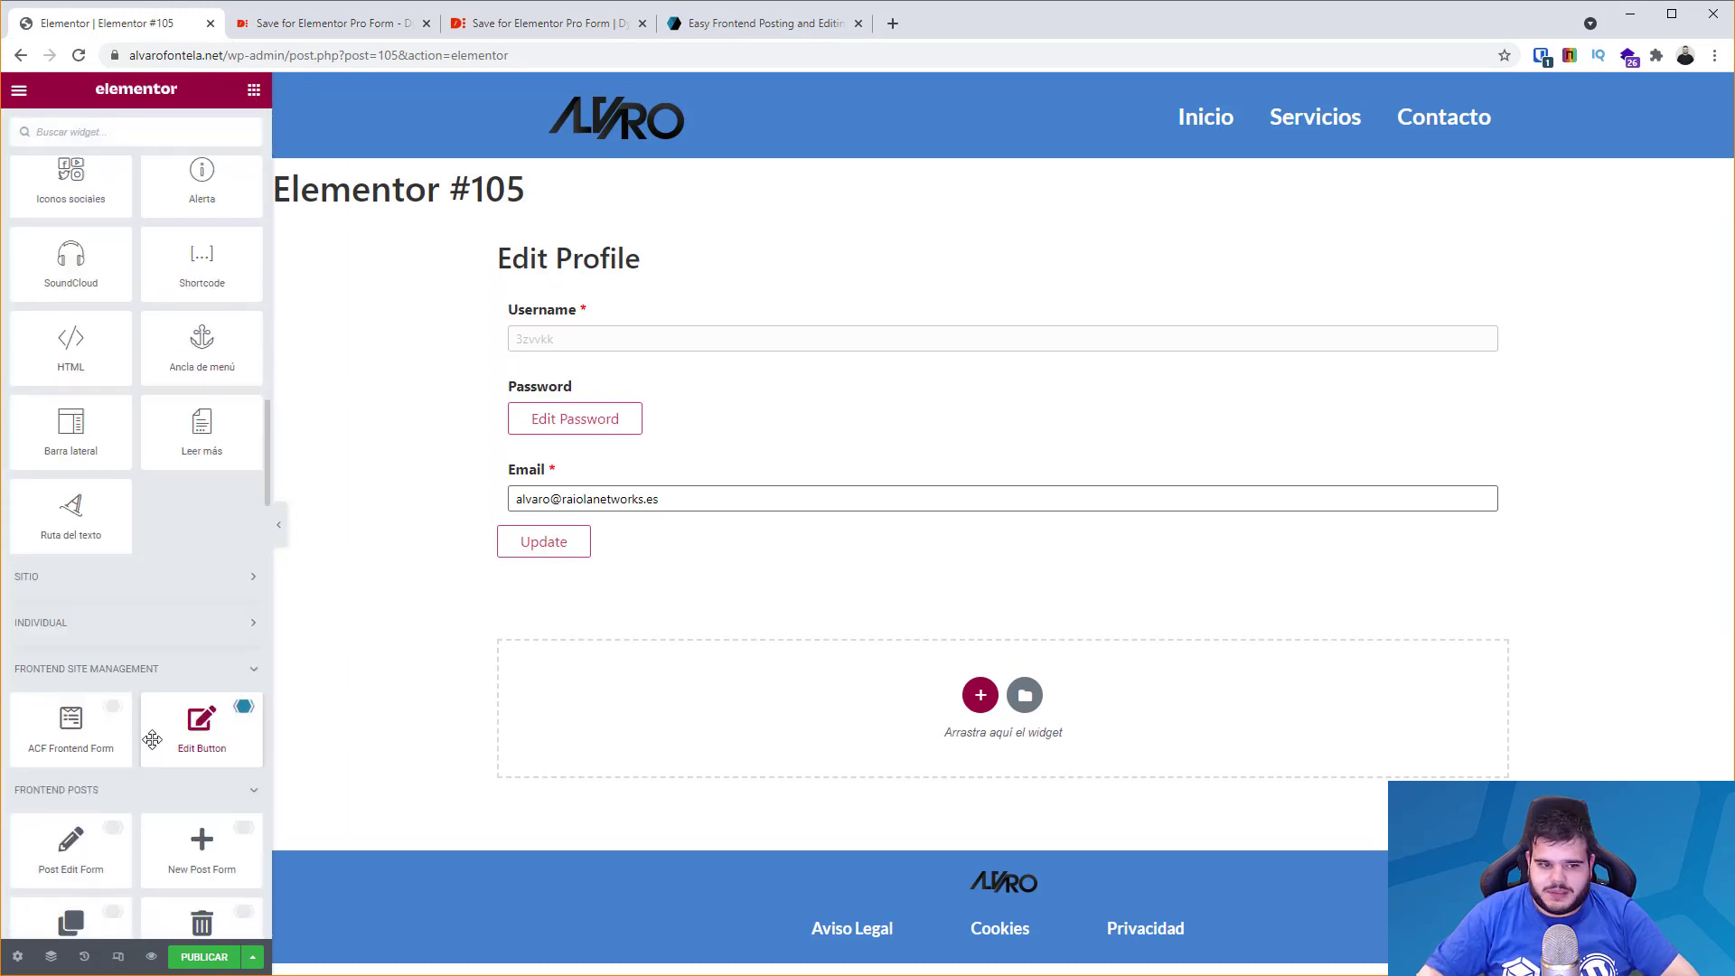
scroll(178, 716, down, 2)
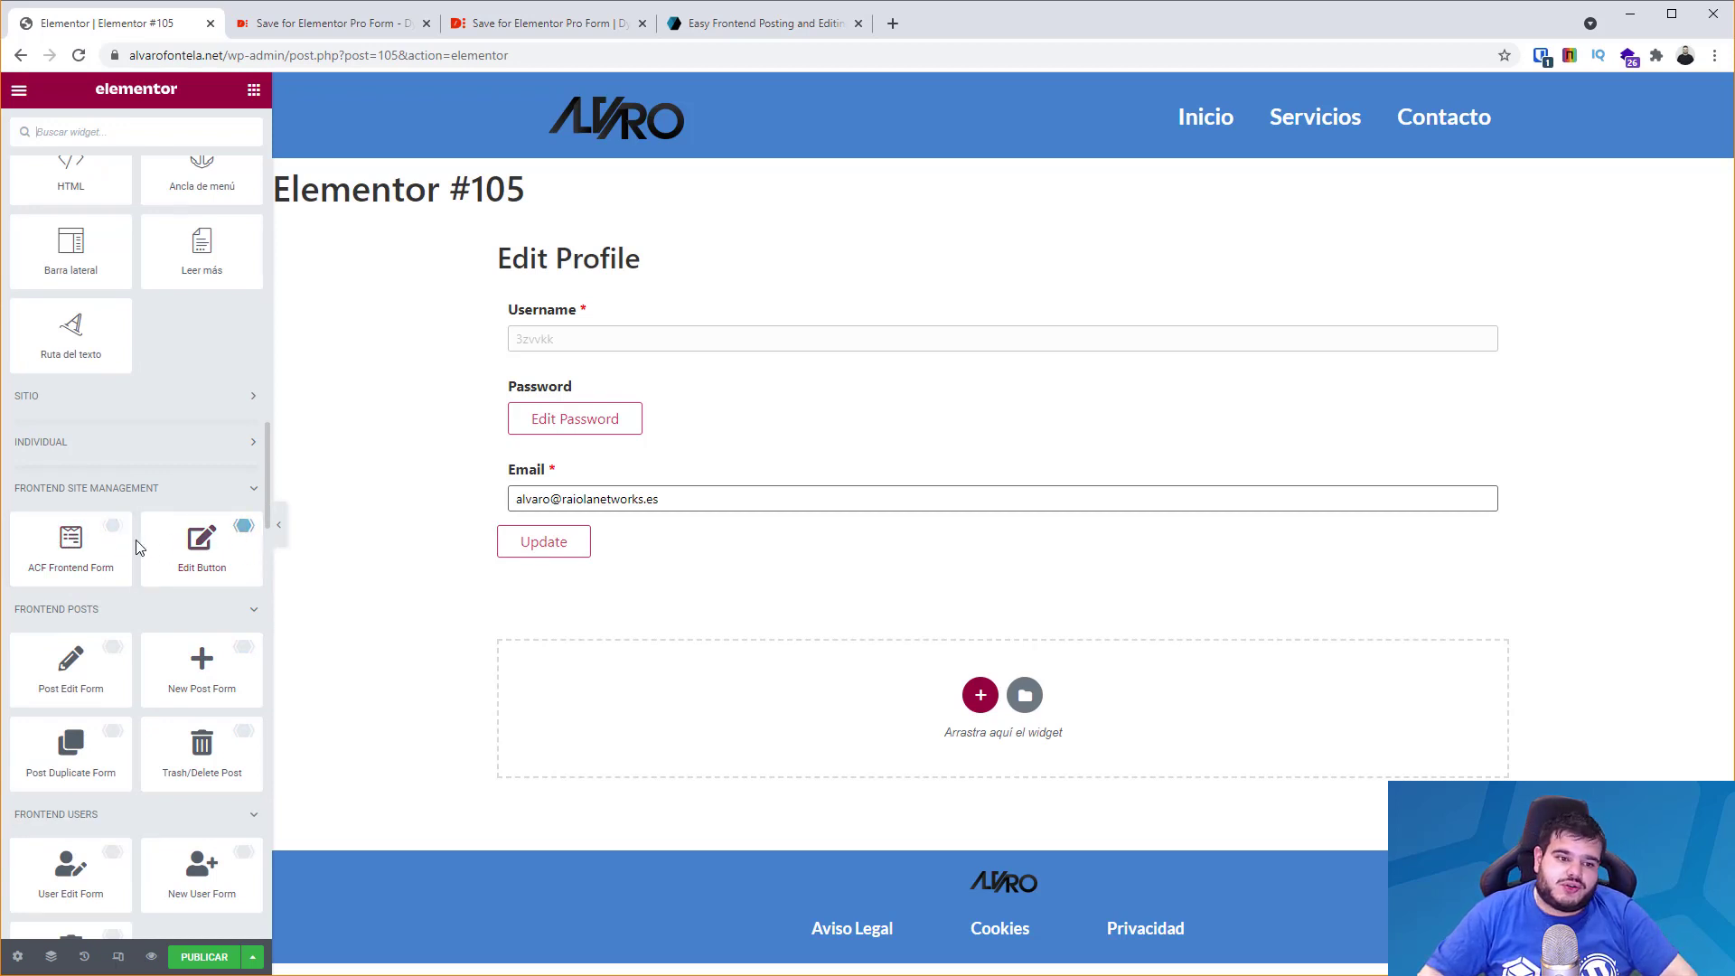
drag(74, 539, 736, 319)
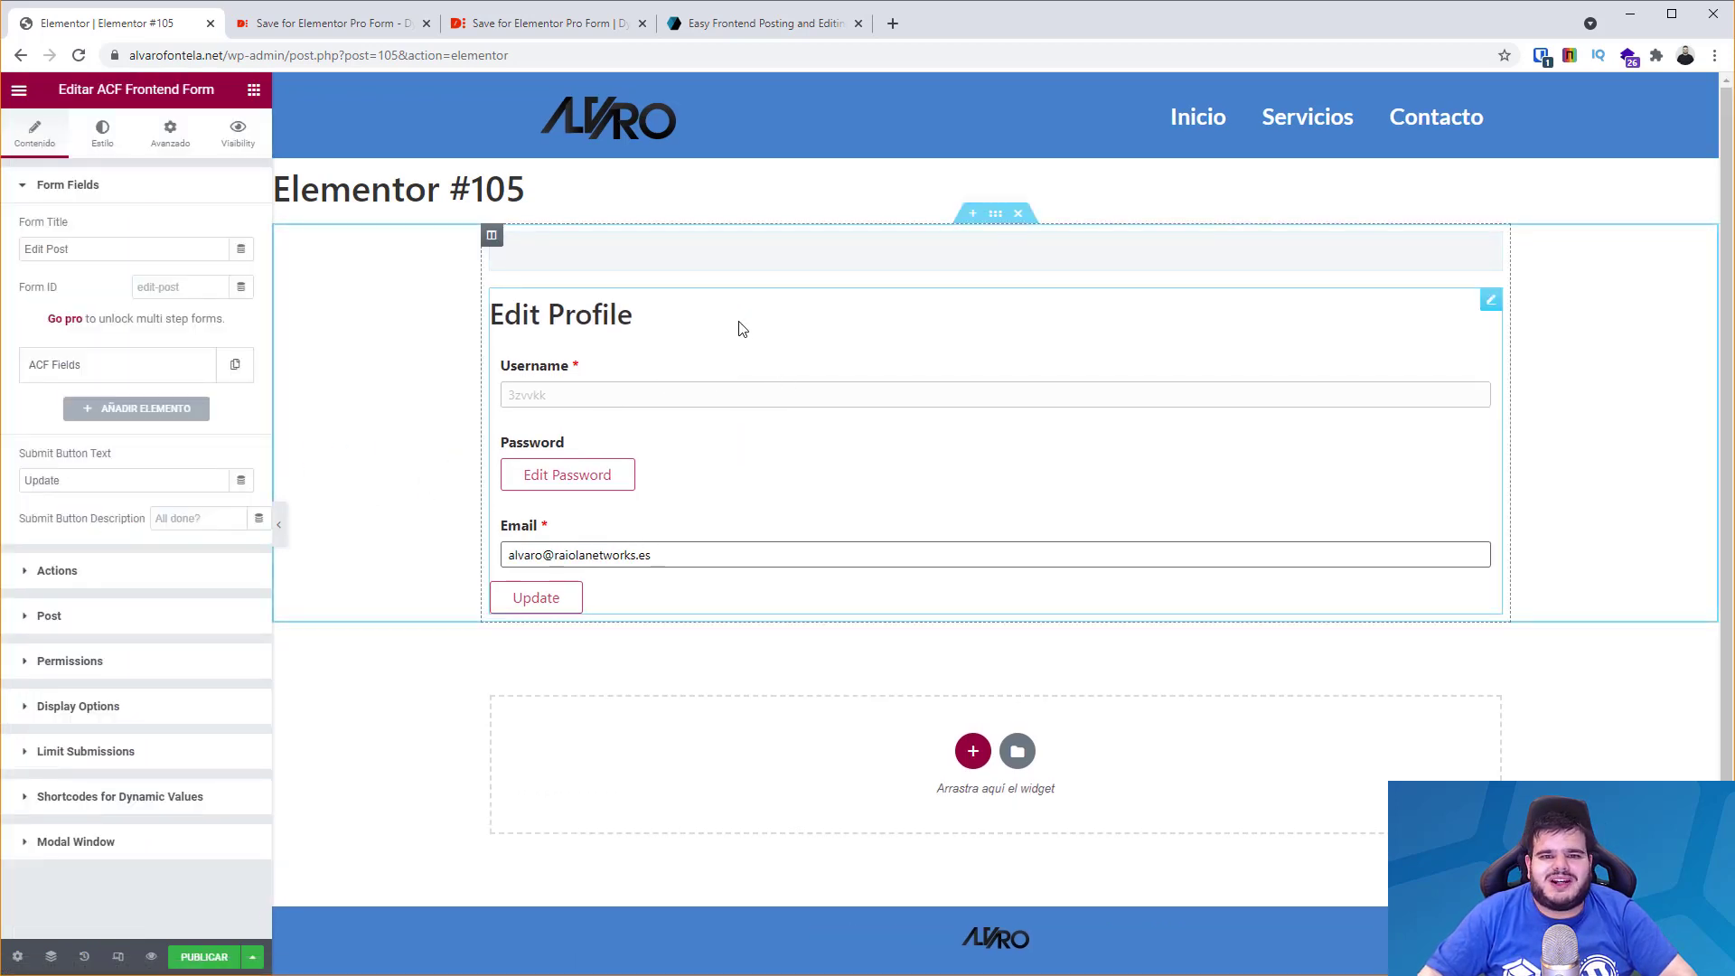
Delete the User Edit Form and ACF Frontend Form widgets from the page.
right_click(1500, 307)
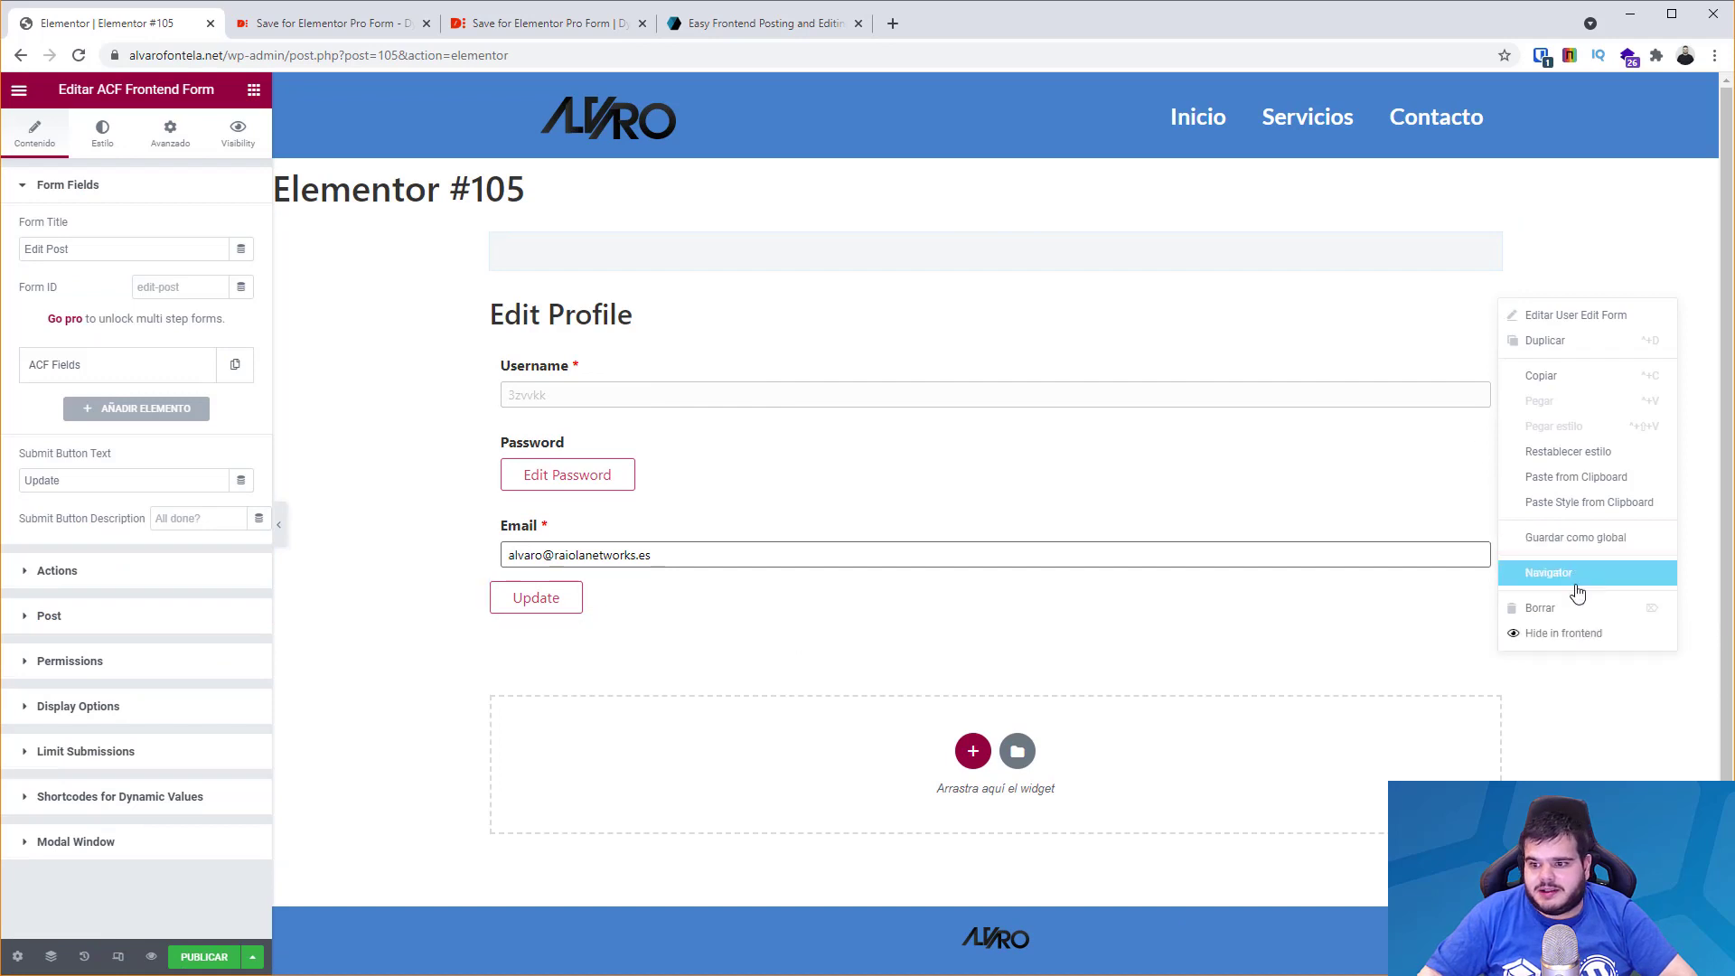
click(1541, 607)
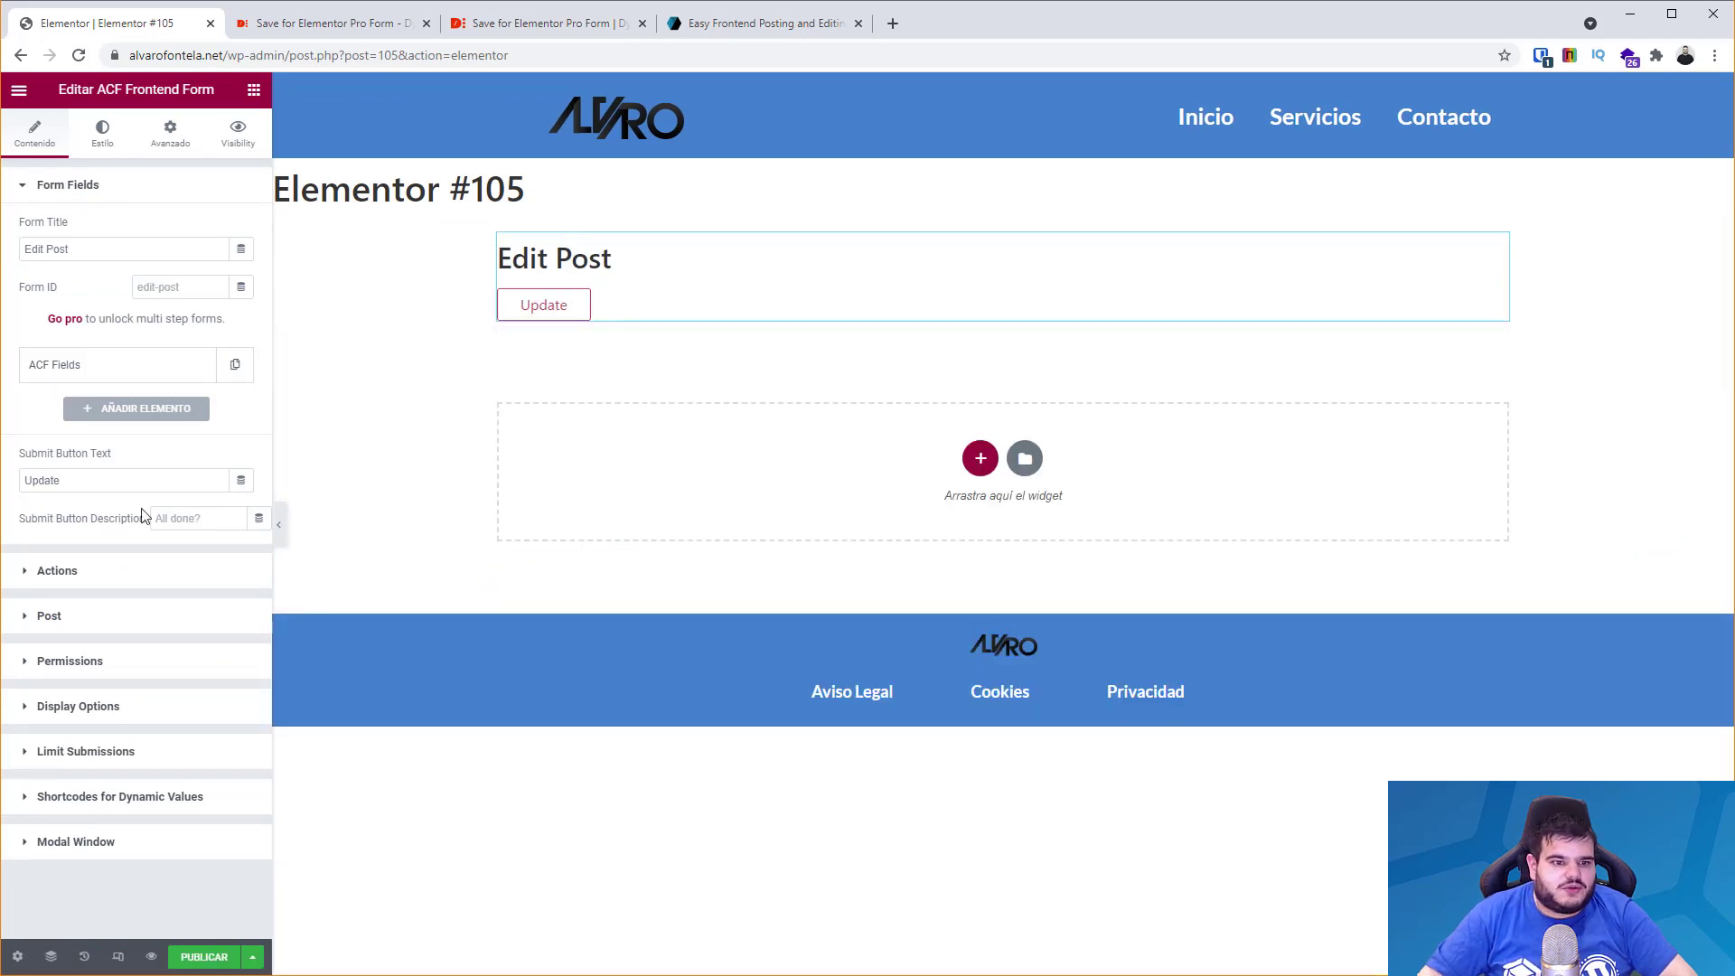
right_click(603, 269)
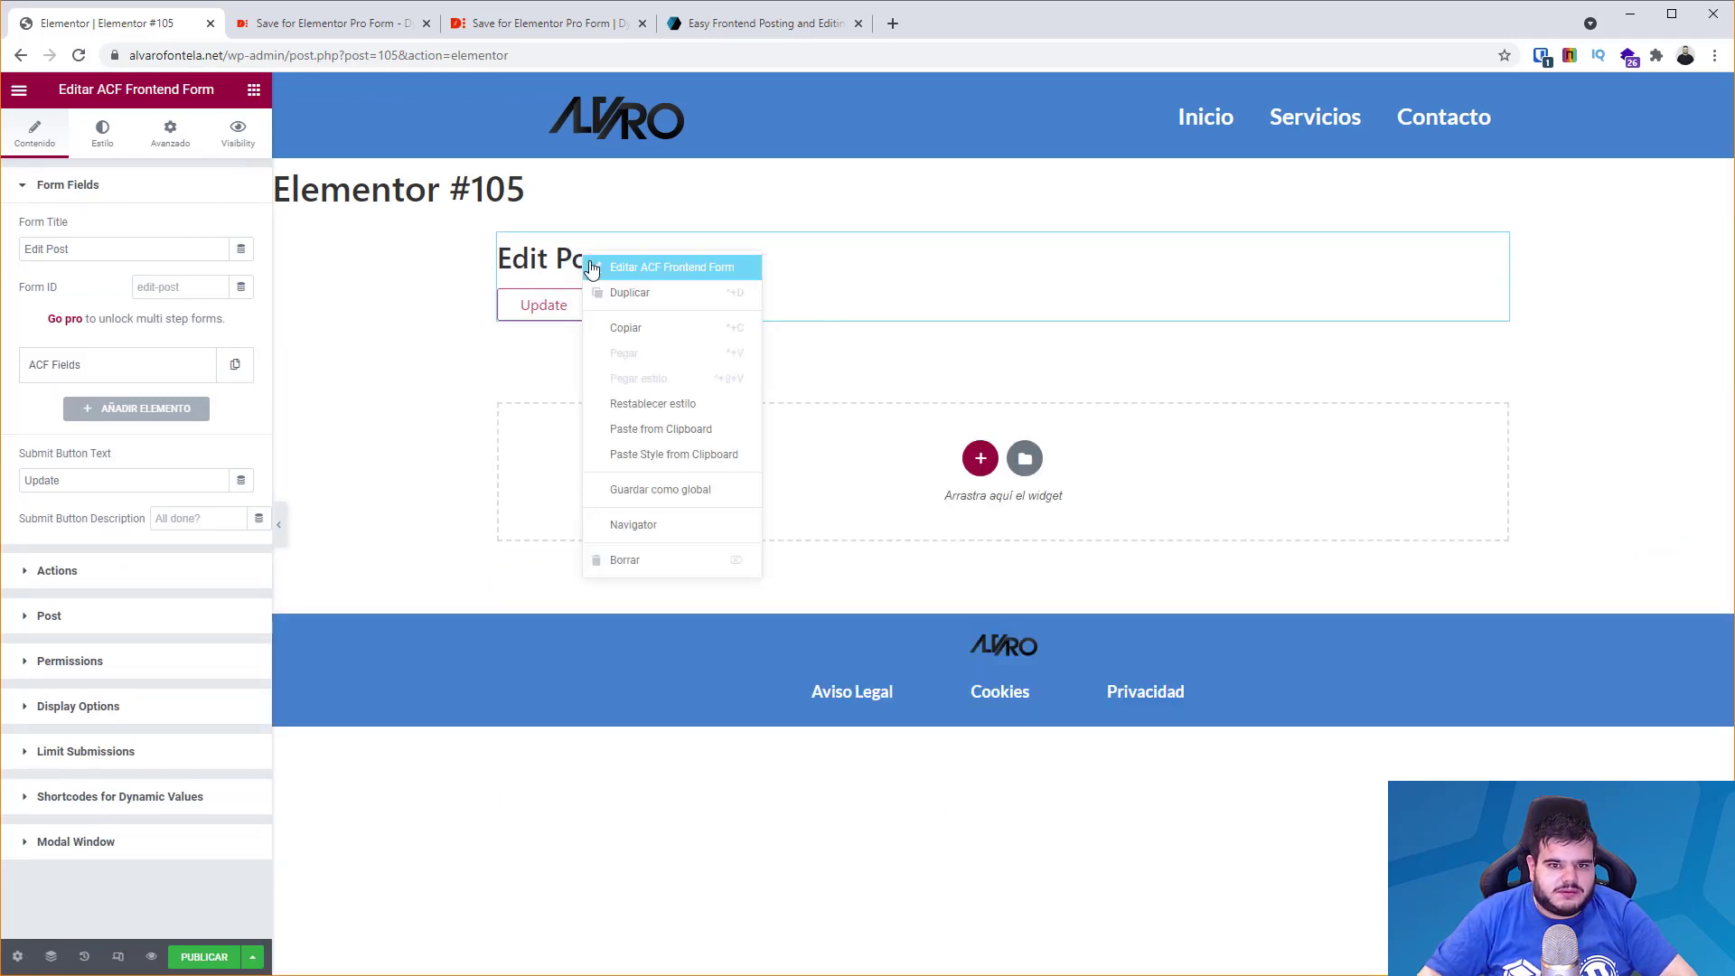
click(633, 569)
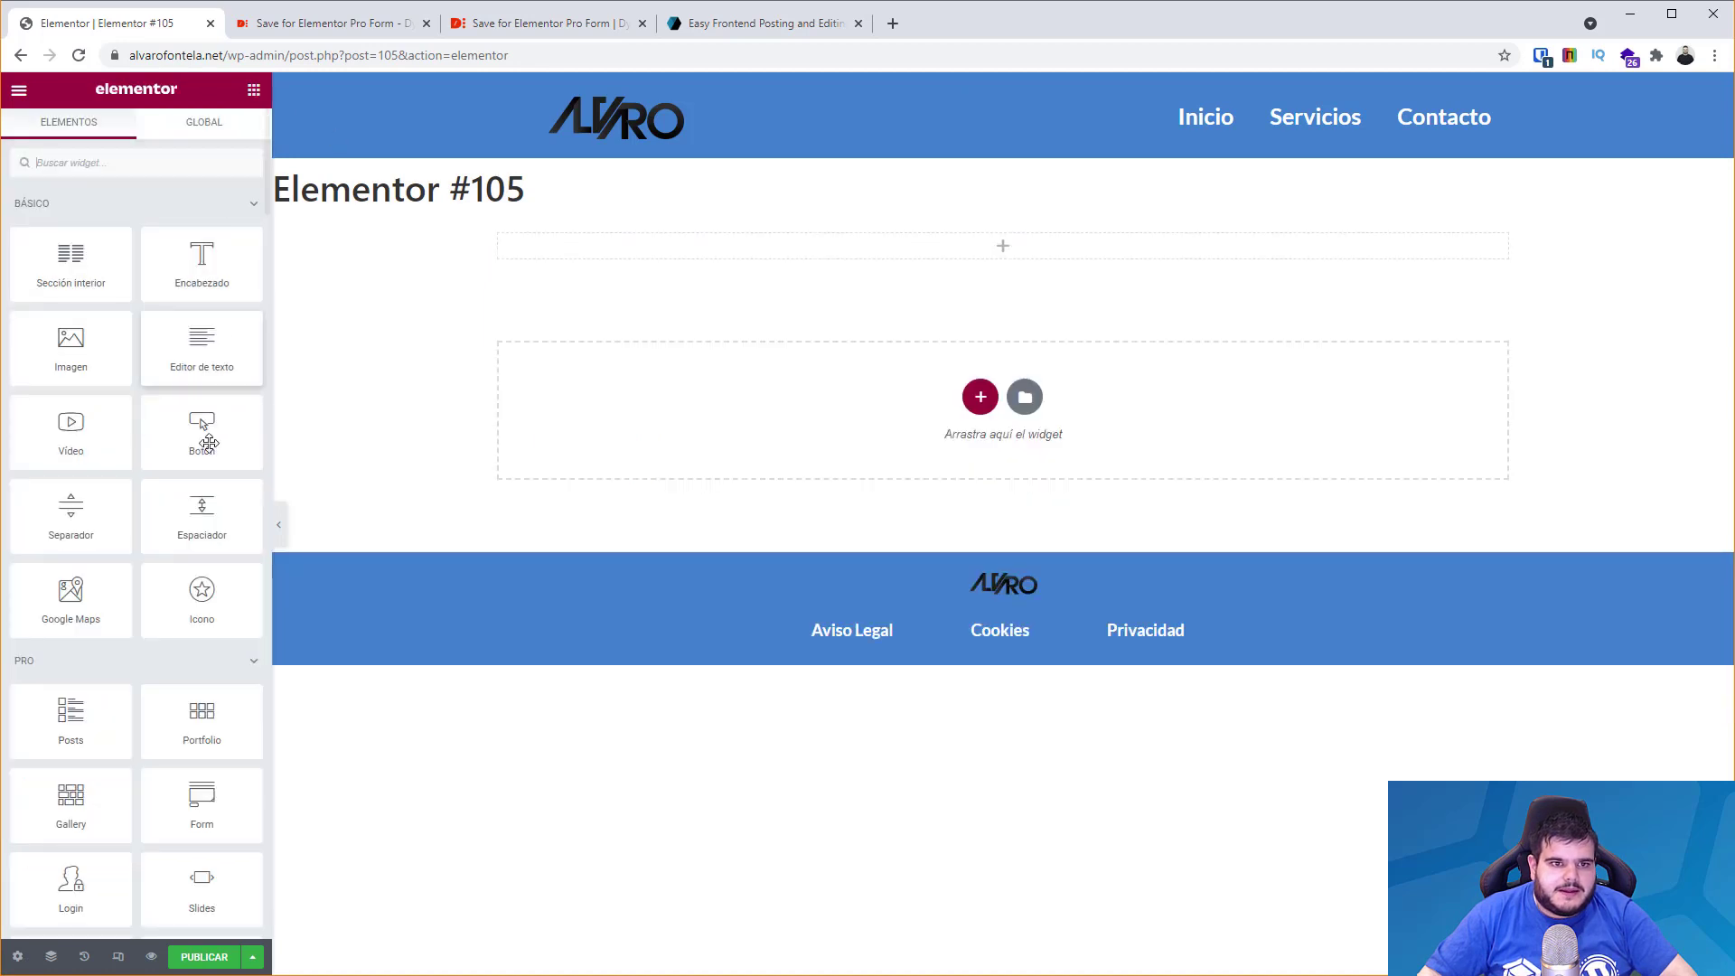
Add the Post Duplicate Form widget to the empty section of the page.
scroll(162, 615, down, 20)
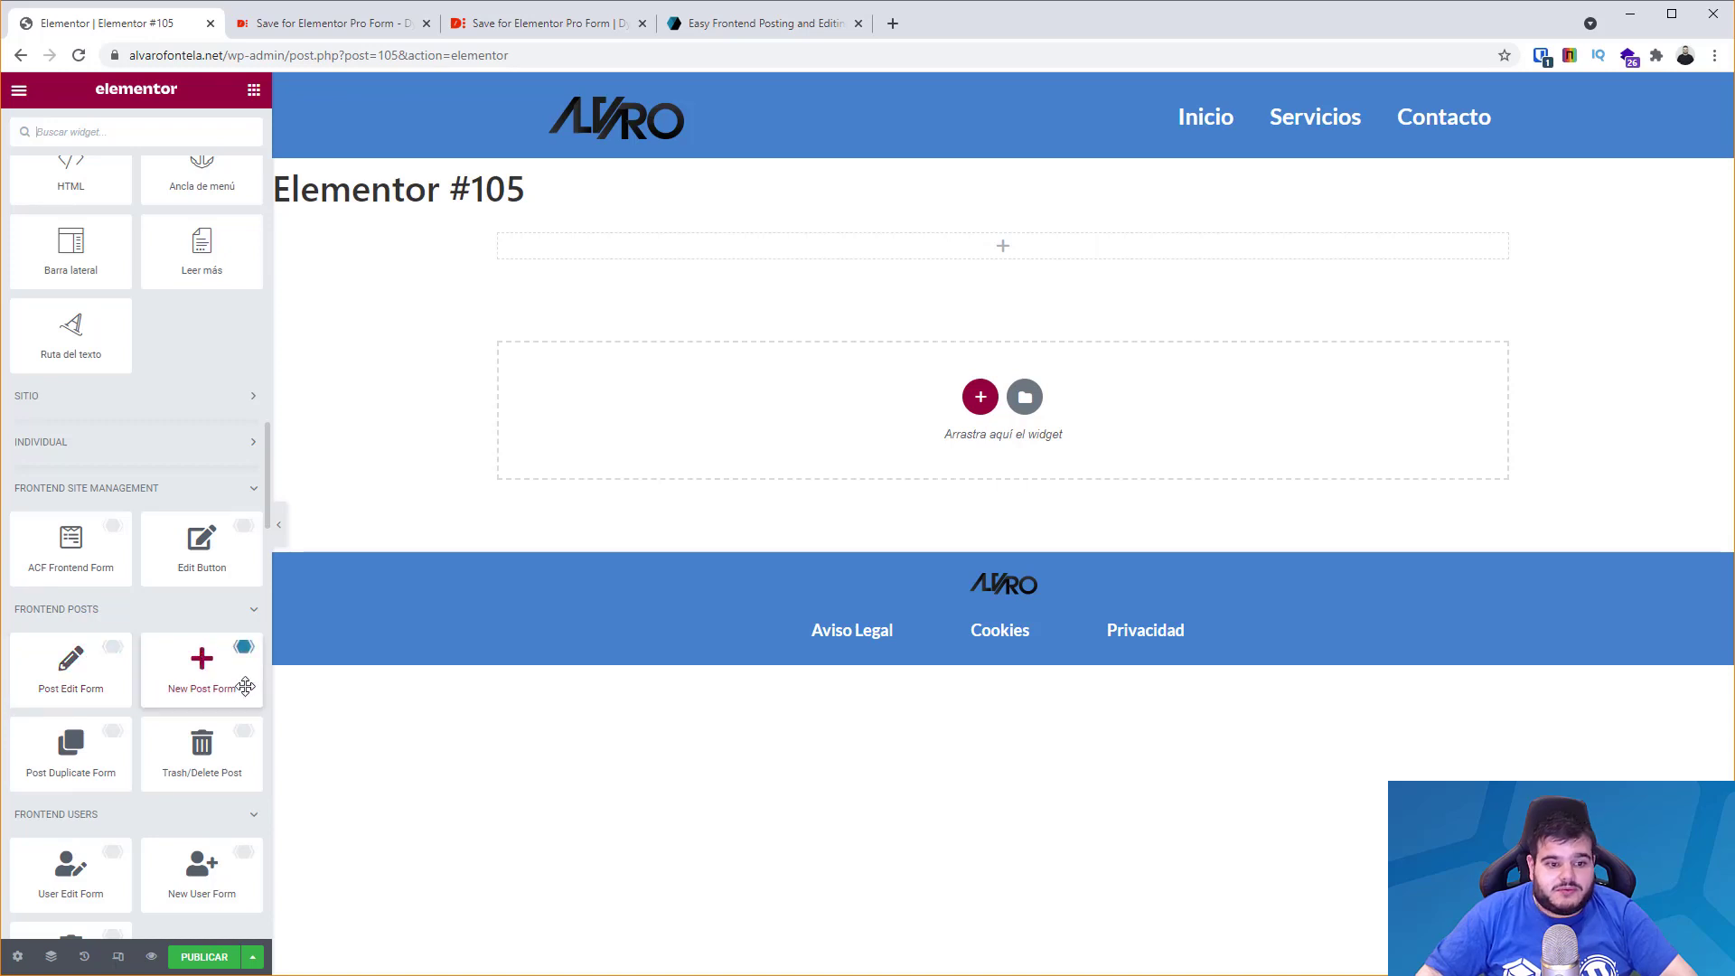
drag(84, 759, 944, 263)
drag(687, 517, 689, 516)
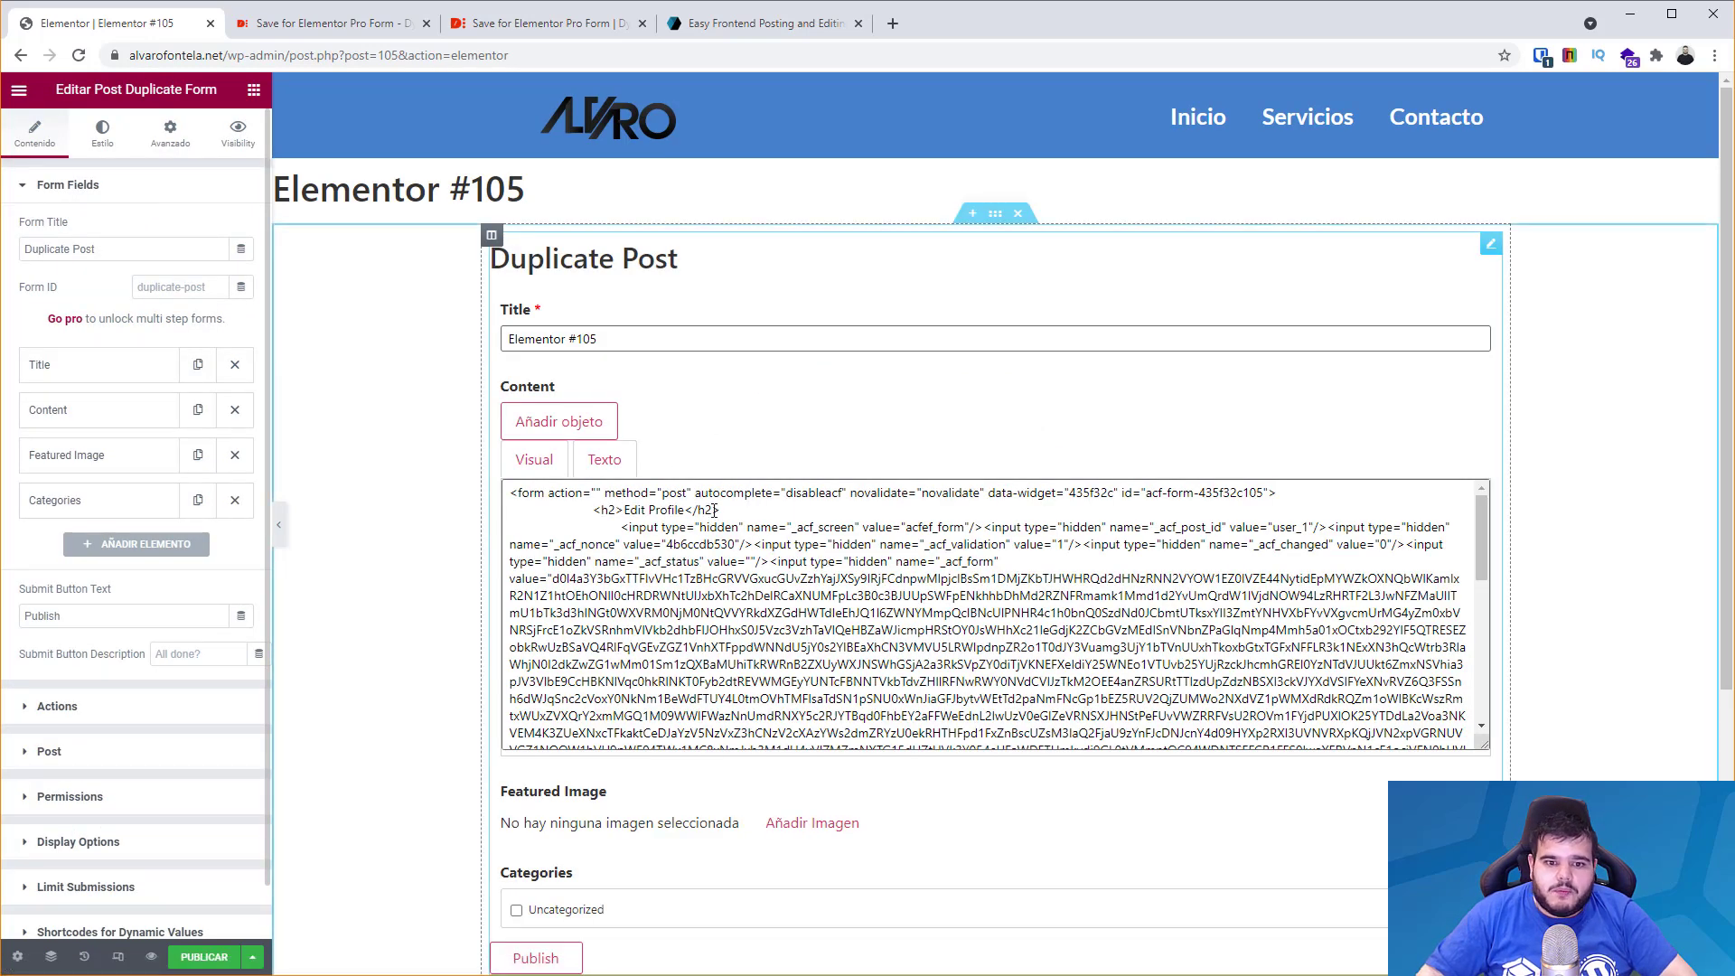
Delete the Post Duplicate Form widget from the page.
click(254, 91)
scroll(205, 659, down, 6)
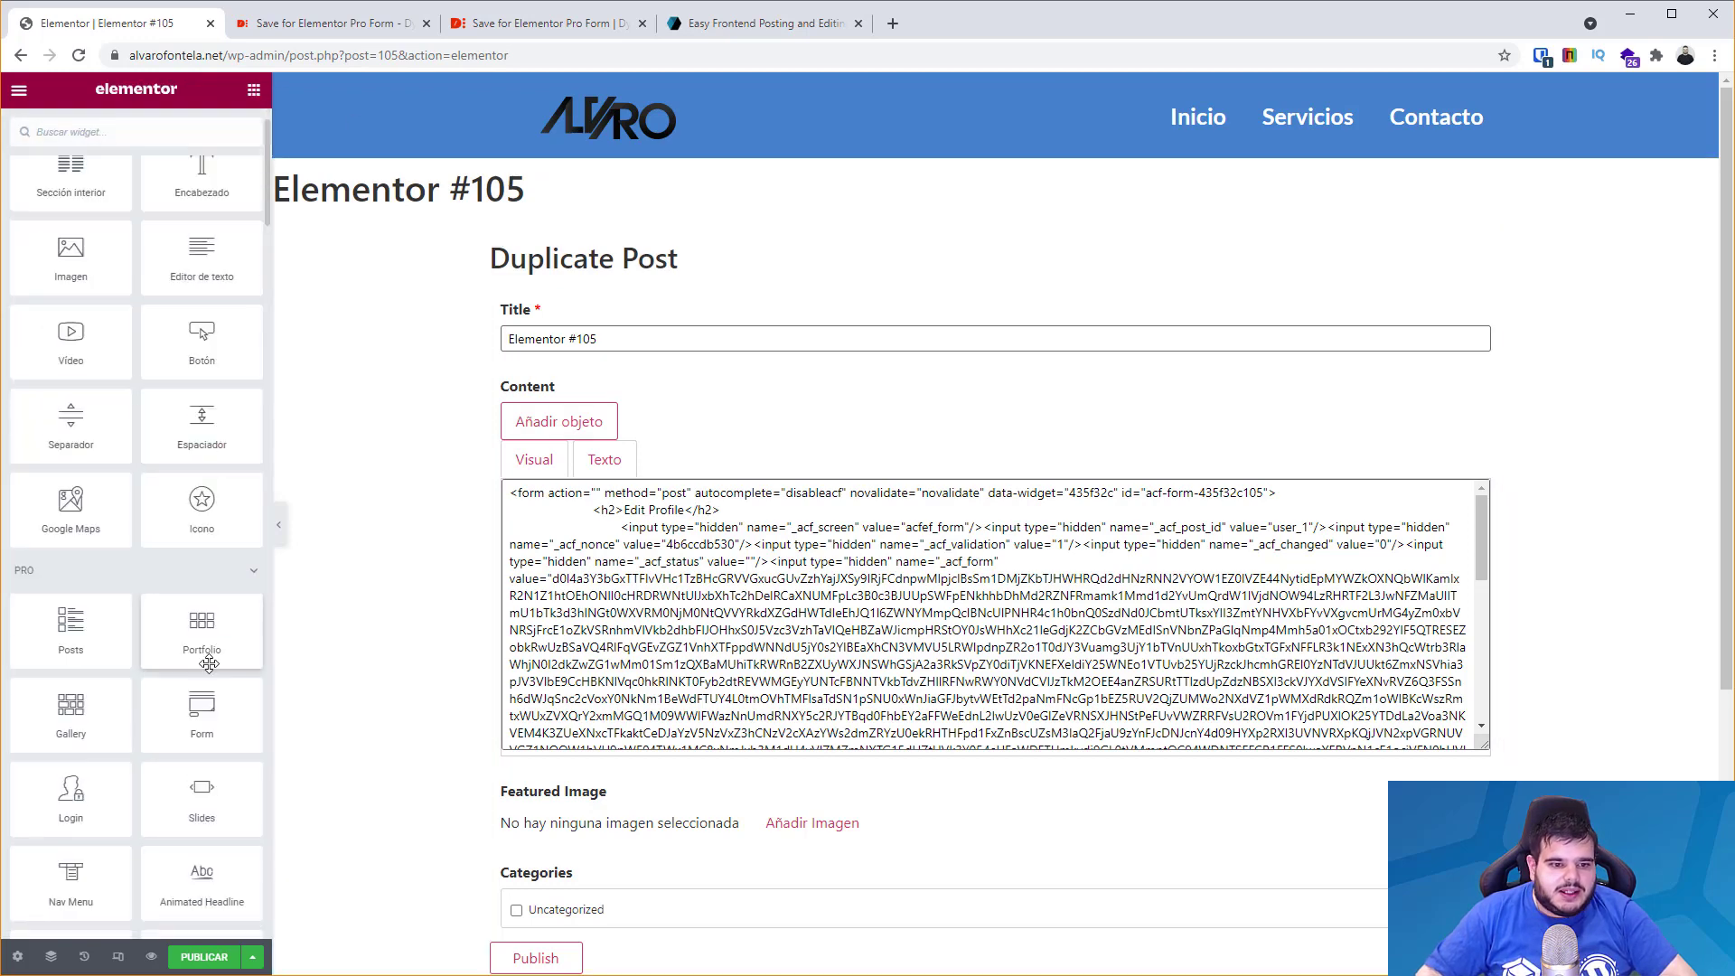
right_click(1165, 290)
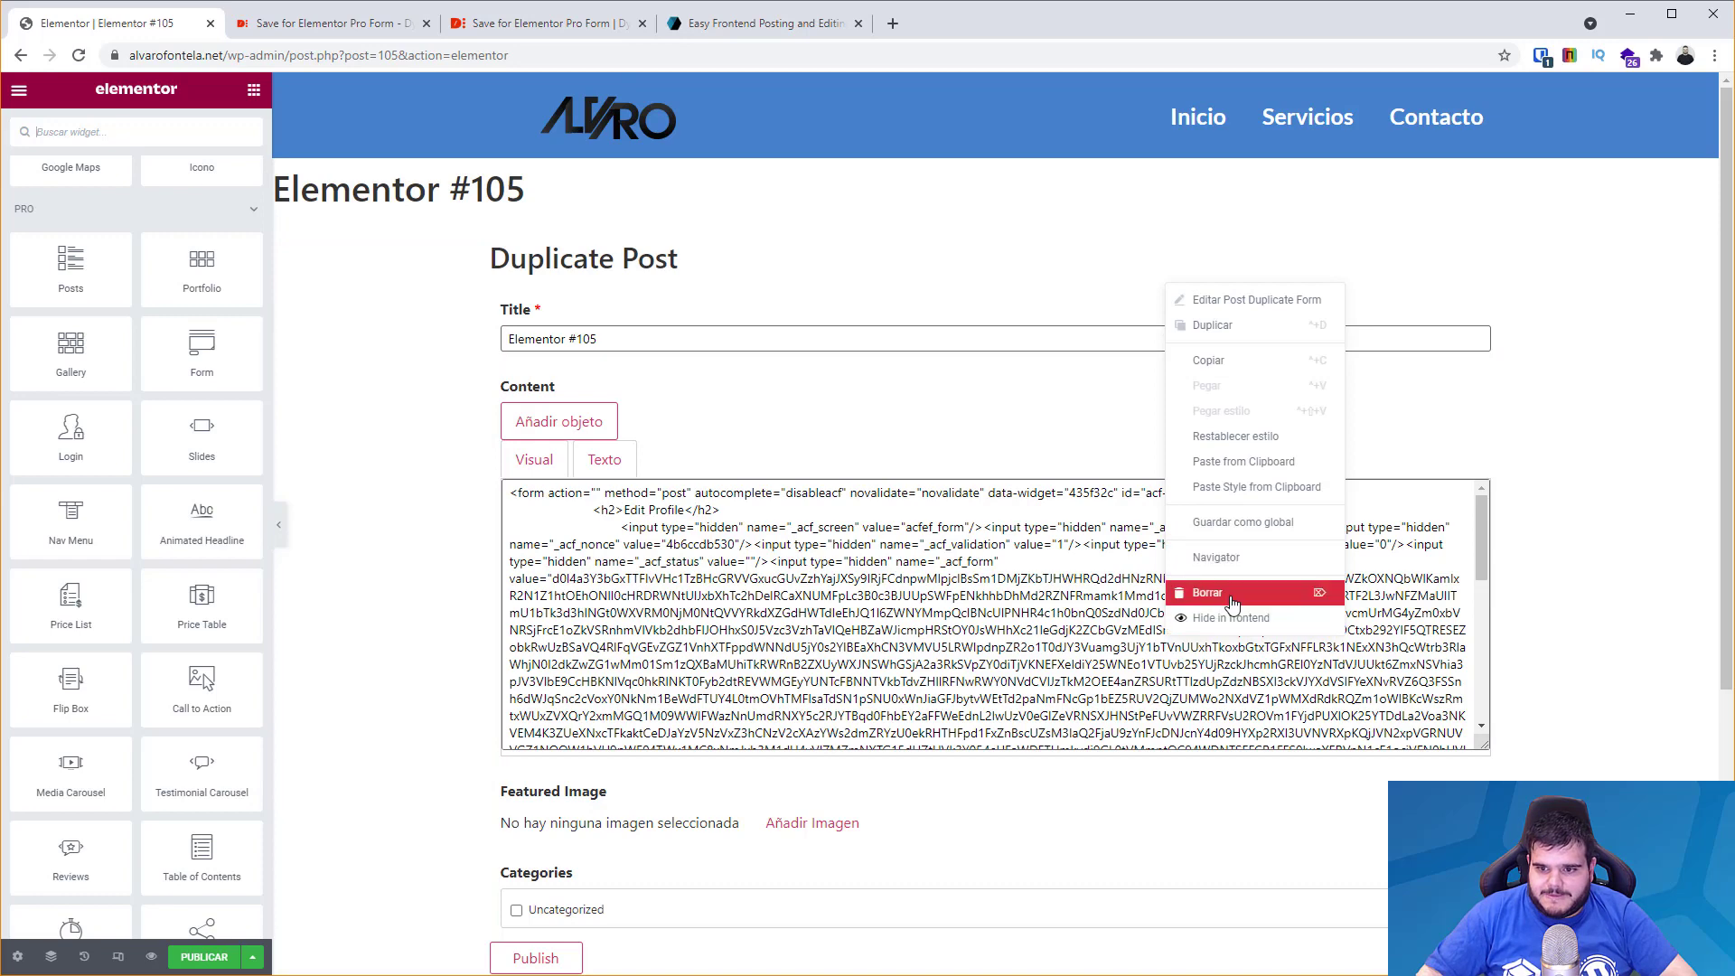
click(1201, 589)
Examine the available ACF Frontend widgets for site management, posts, users and taxonomies.
scroll(203, 755, down, 5)
scroll(203, 754, down, 15)
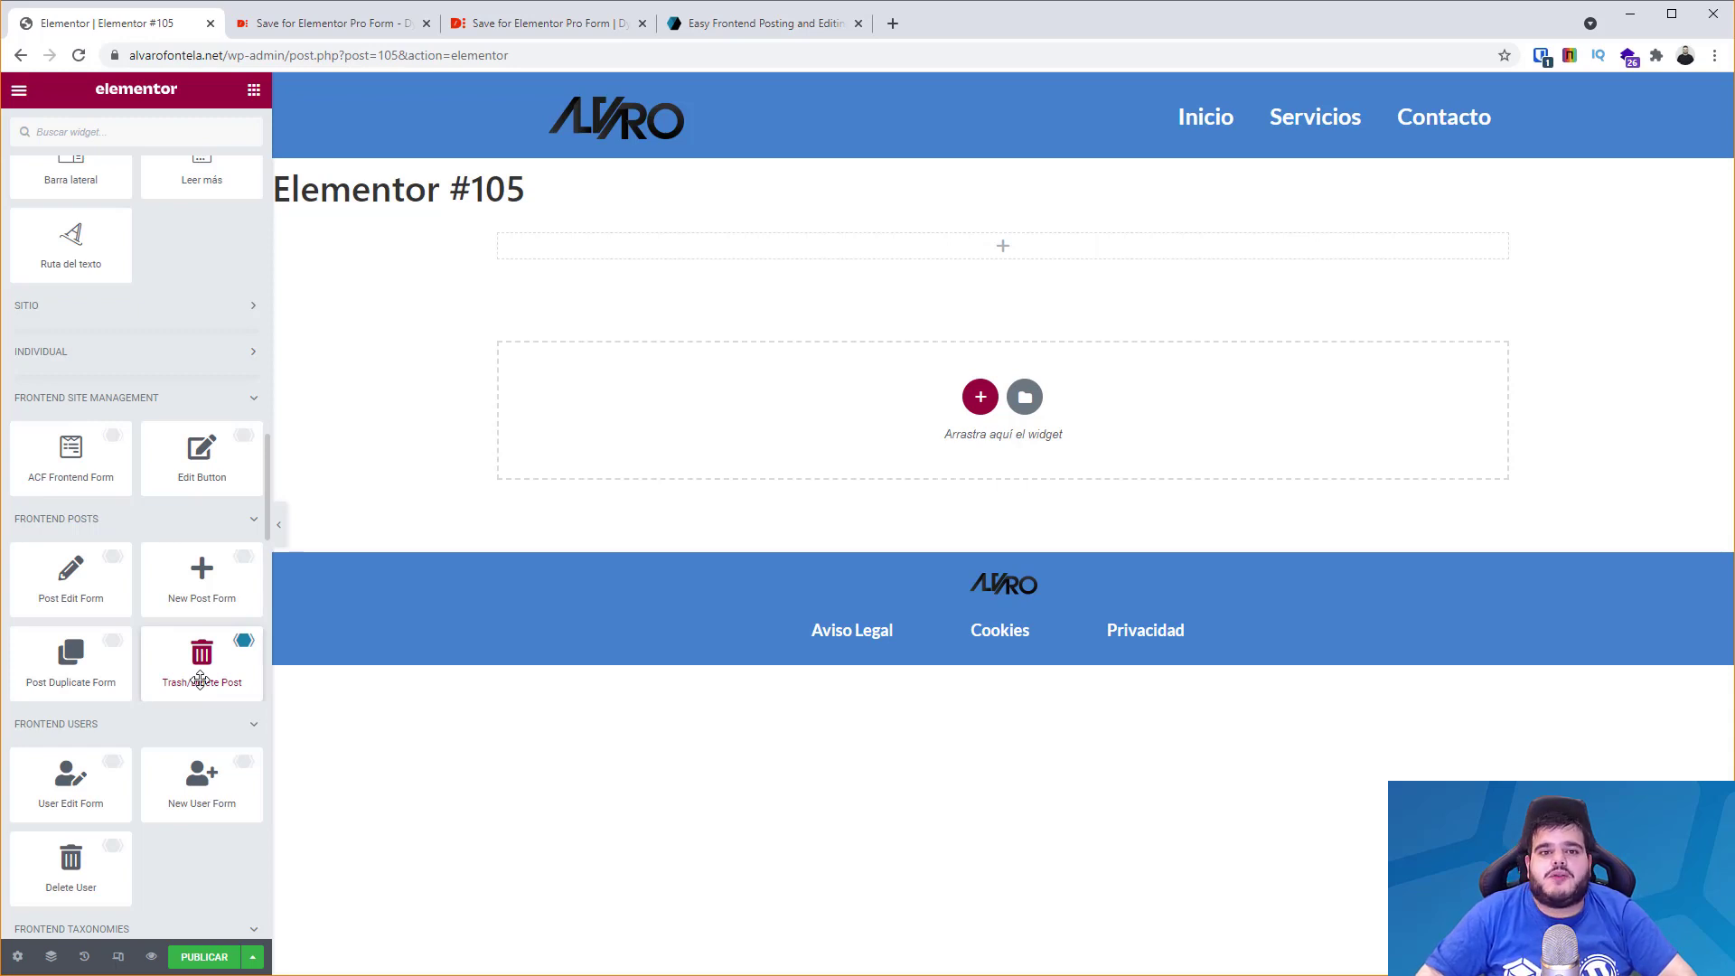
scroll(185, 680, down, 1)
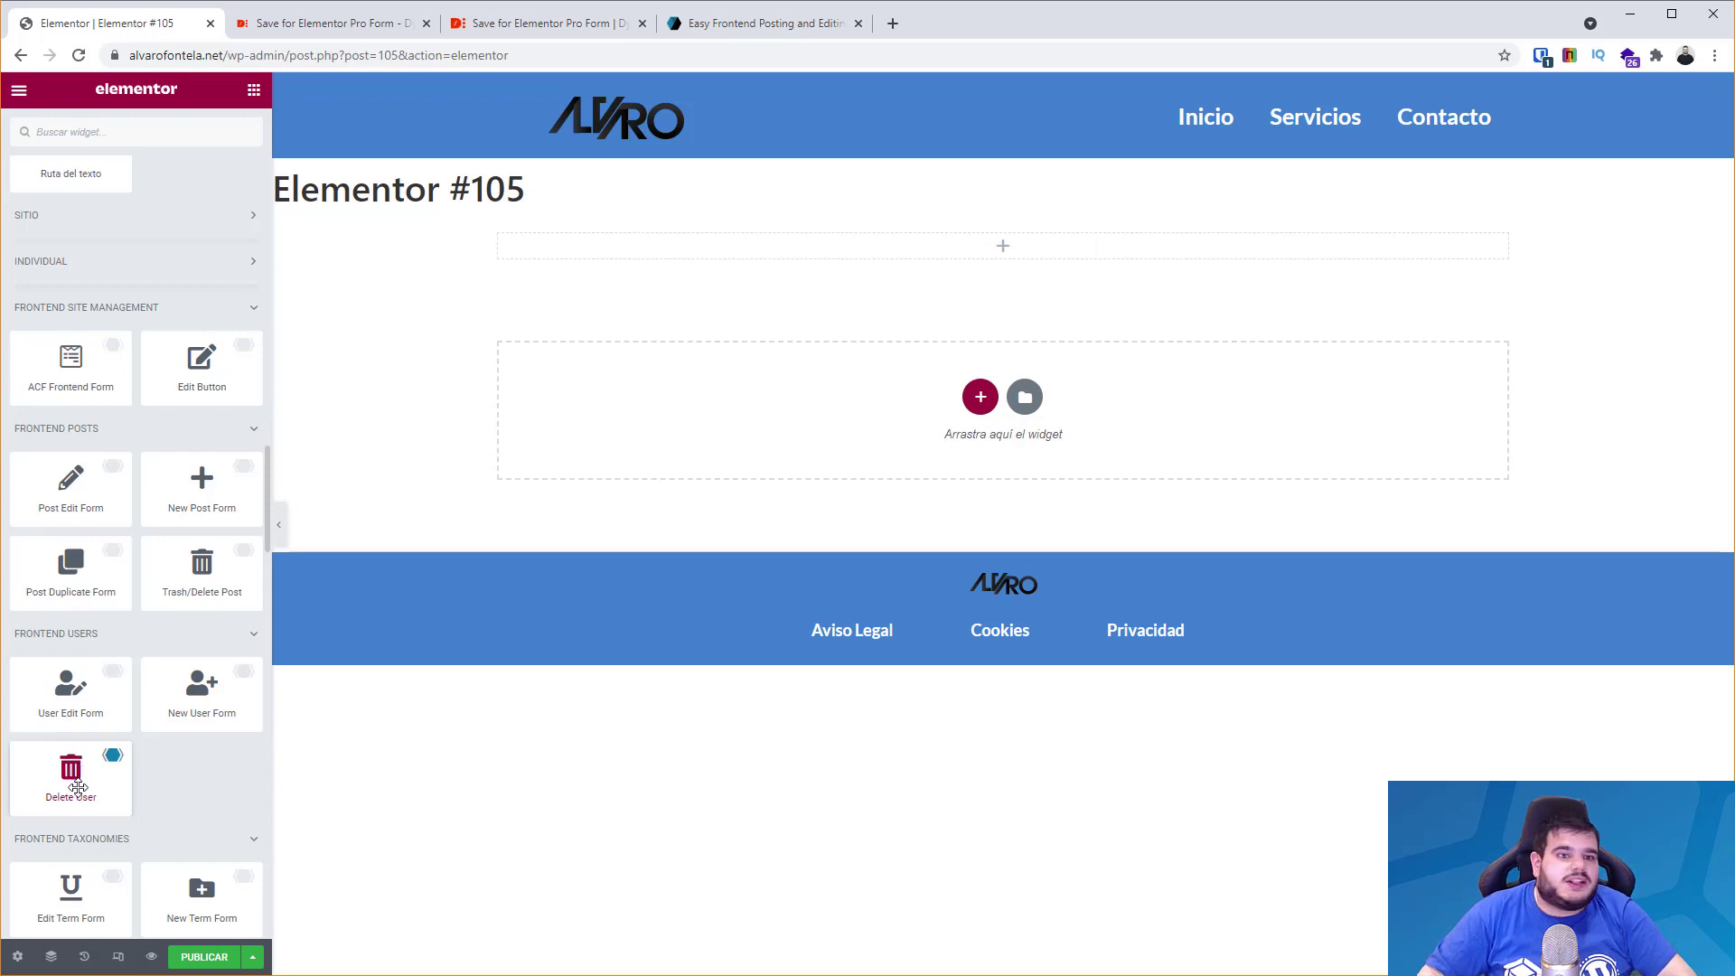
scroll(79, 772, down, 1)
scroll(94, 655, down, 1)
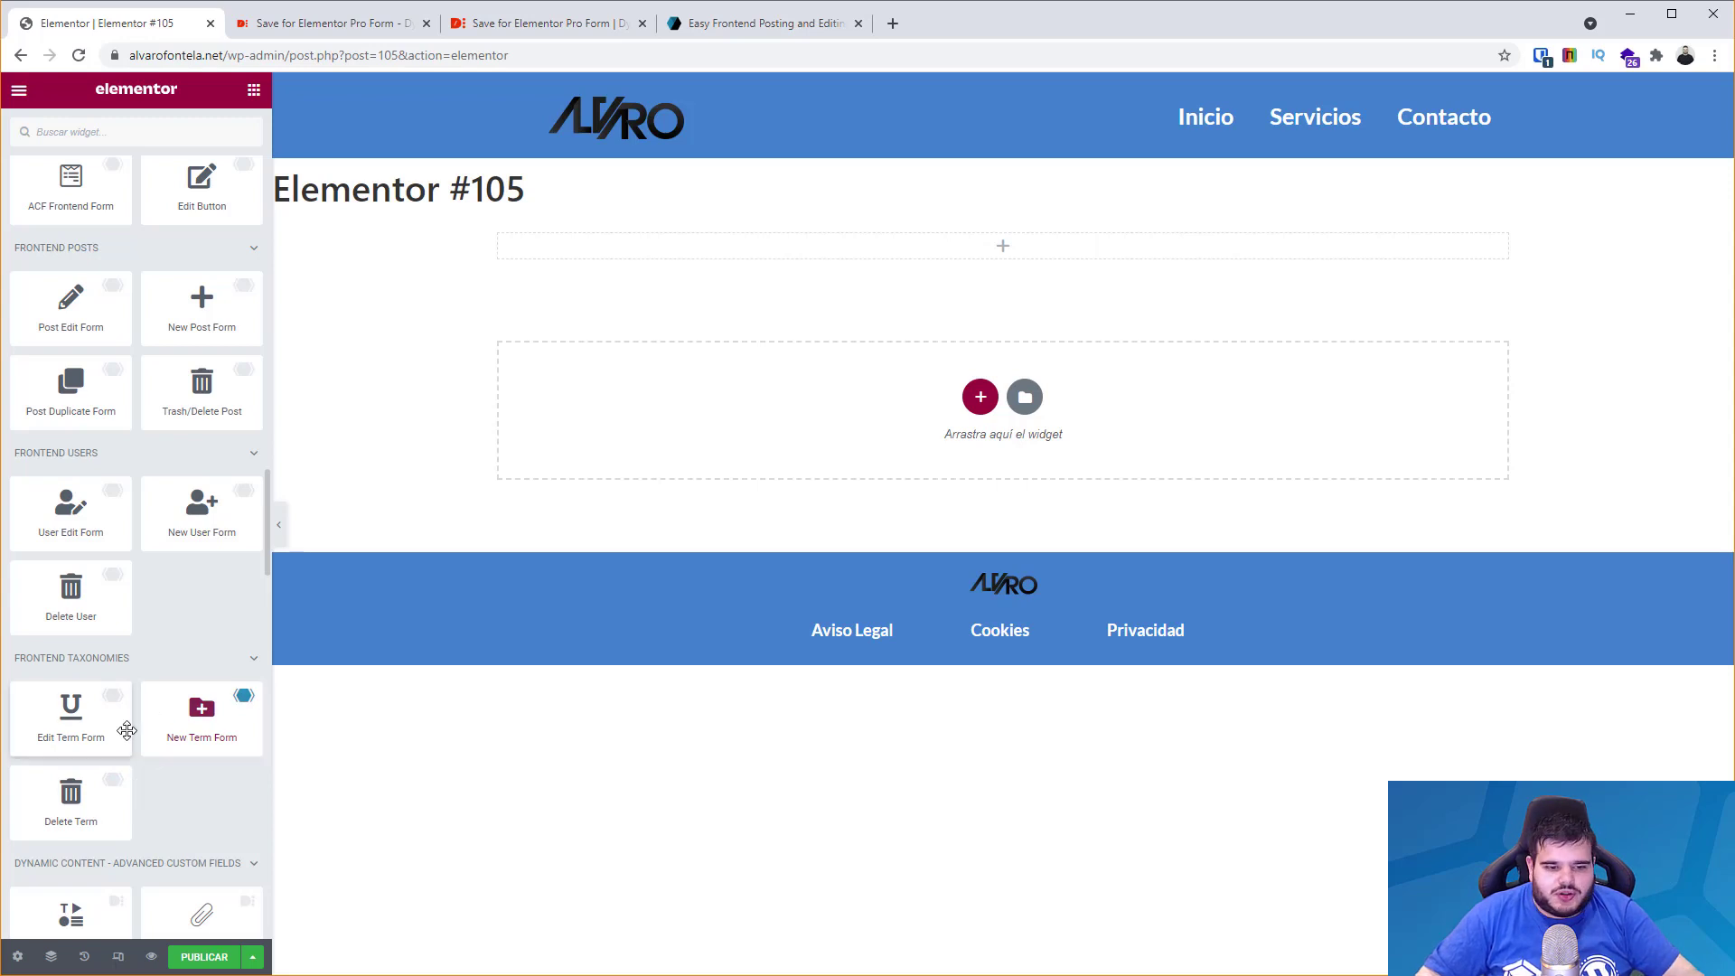
scroll(126, 726, down, 1)
scroll(134, 614, down, 2)
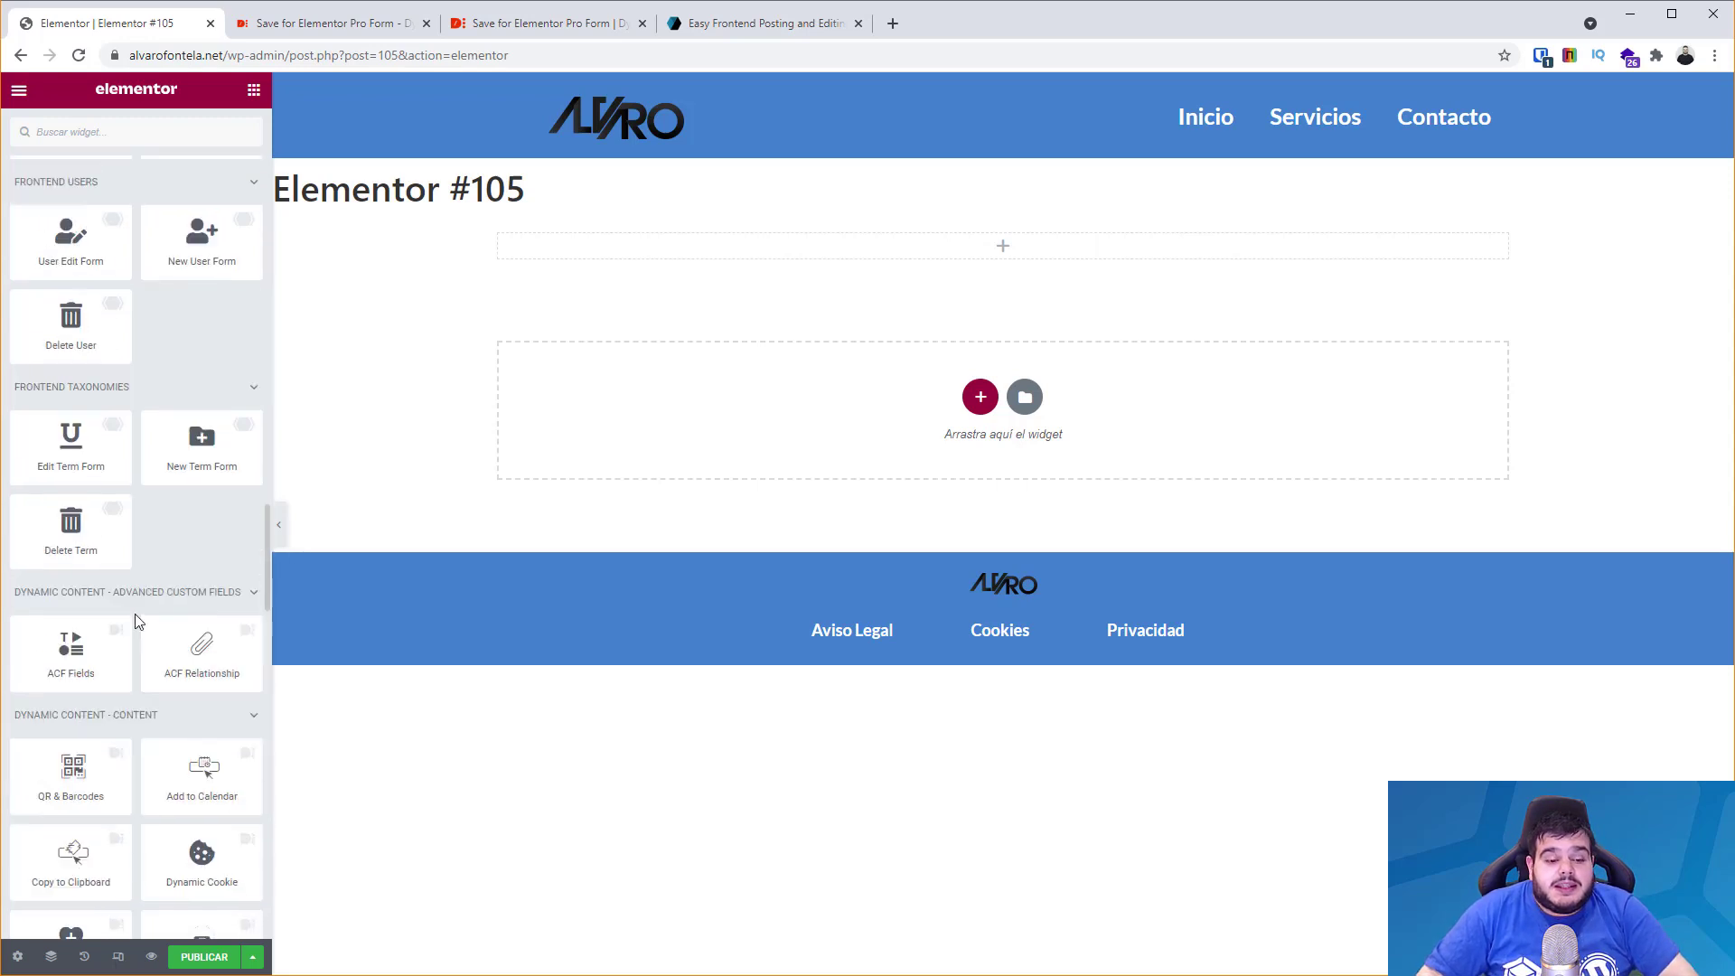
scroll(134, 540, down, 1)
scroll(91, 527, up, 7)
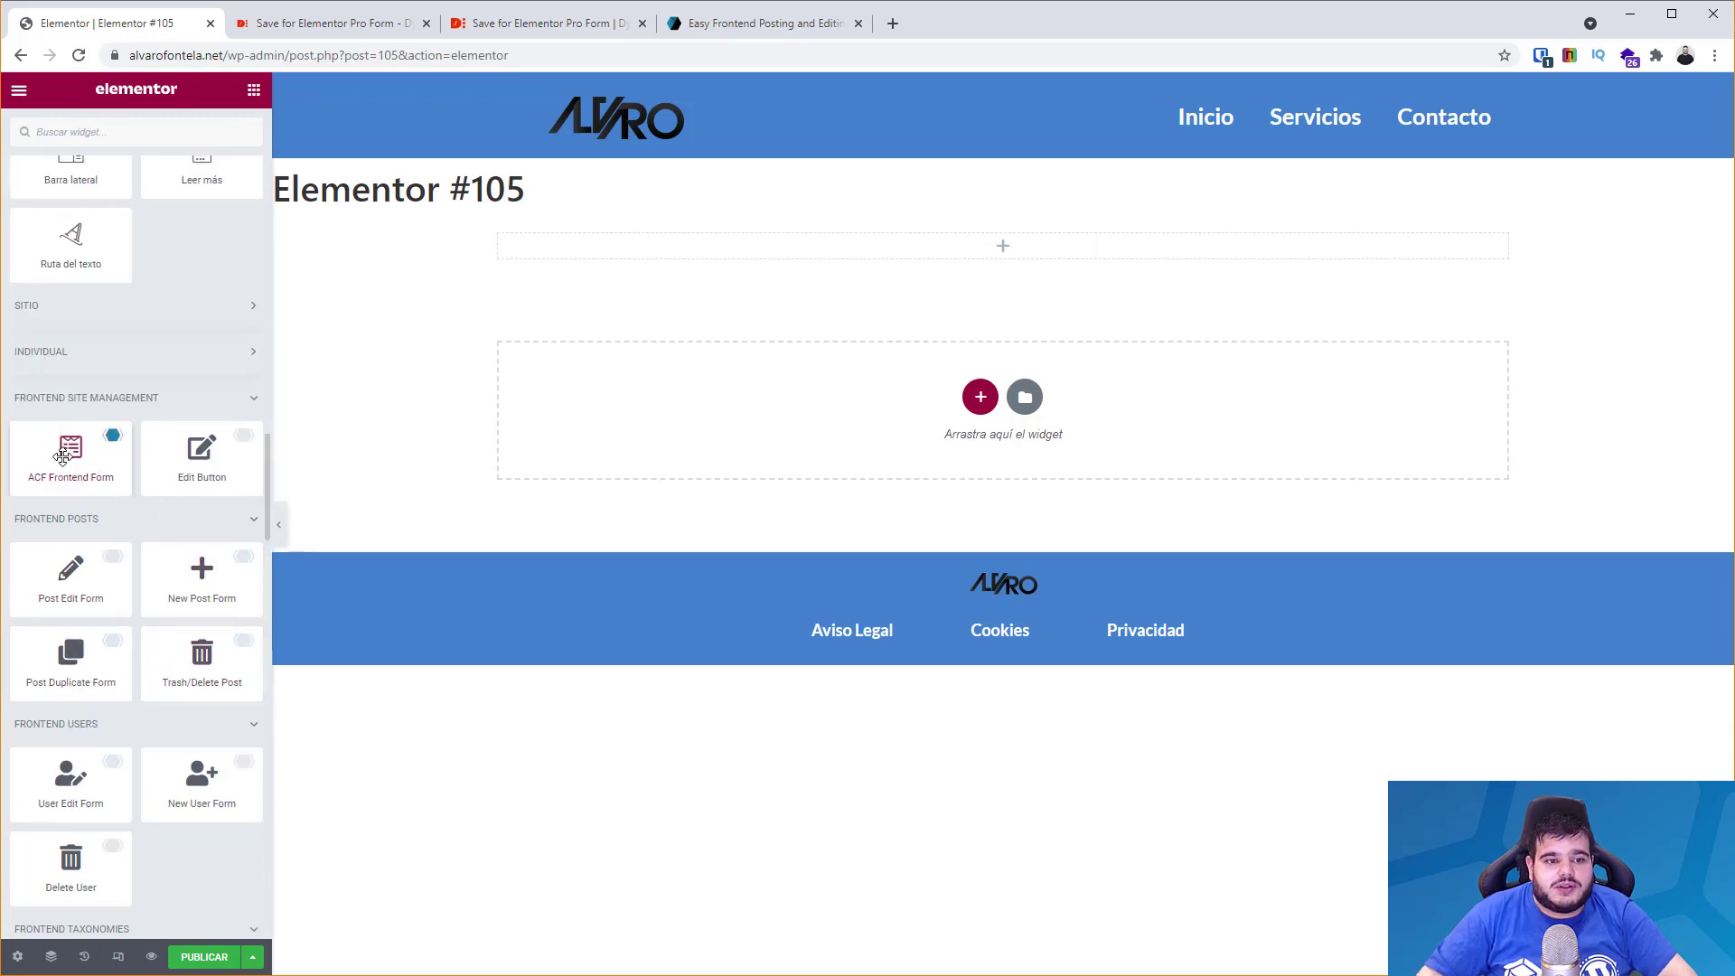
Add the ACF Frontend Form widget below the empty section and review its Post and Display Options settings.
drag(80, 461, 795, 382)
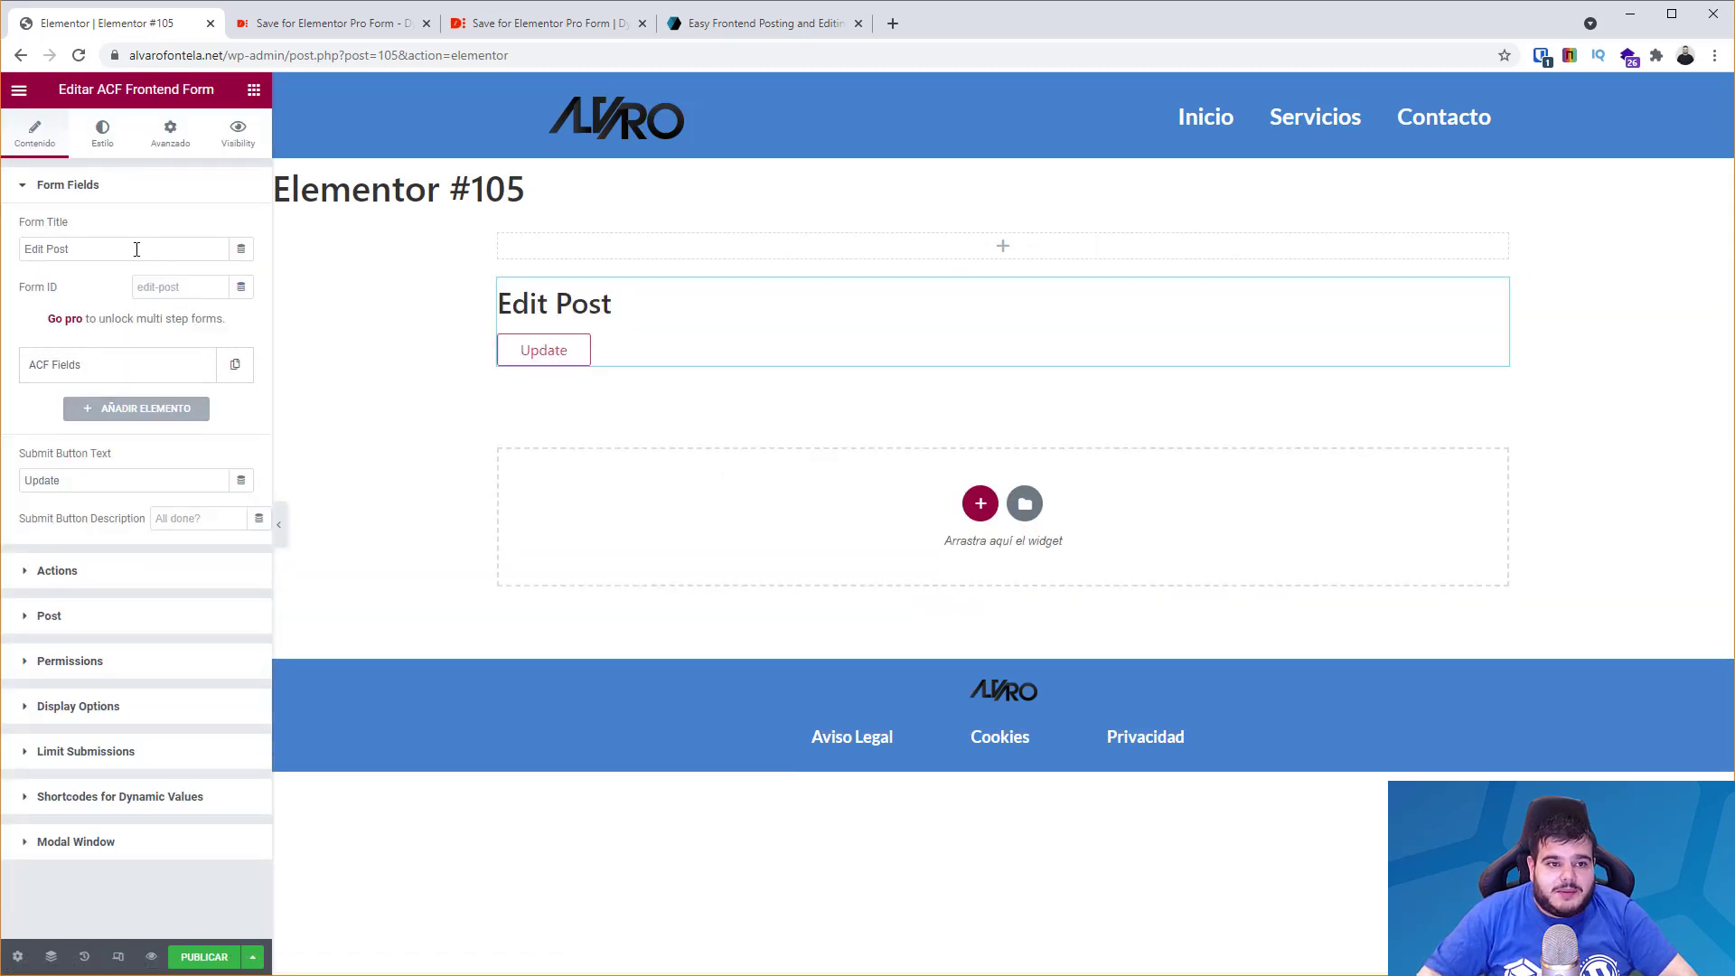
click(78, 616)
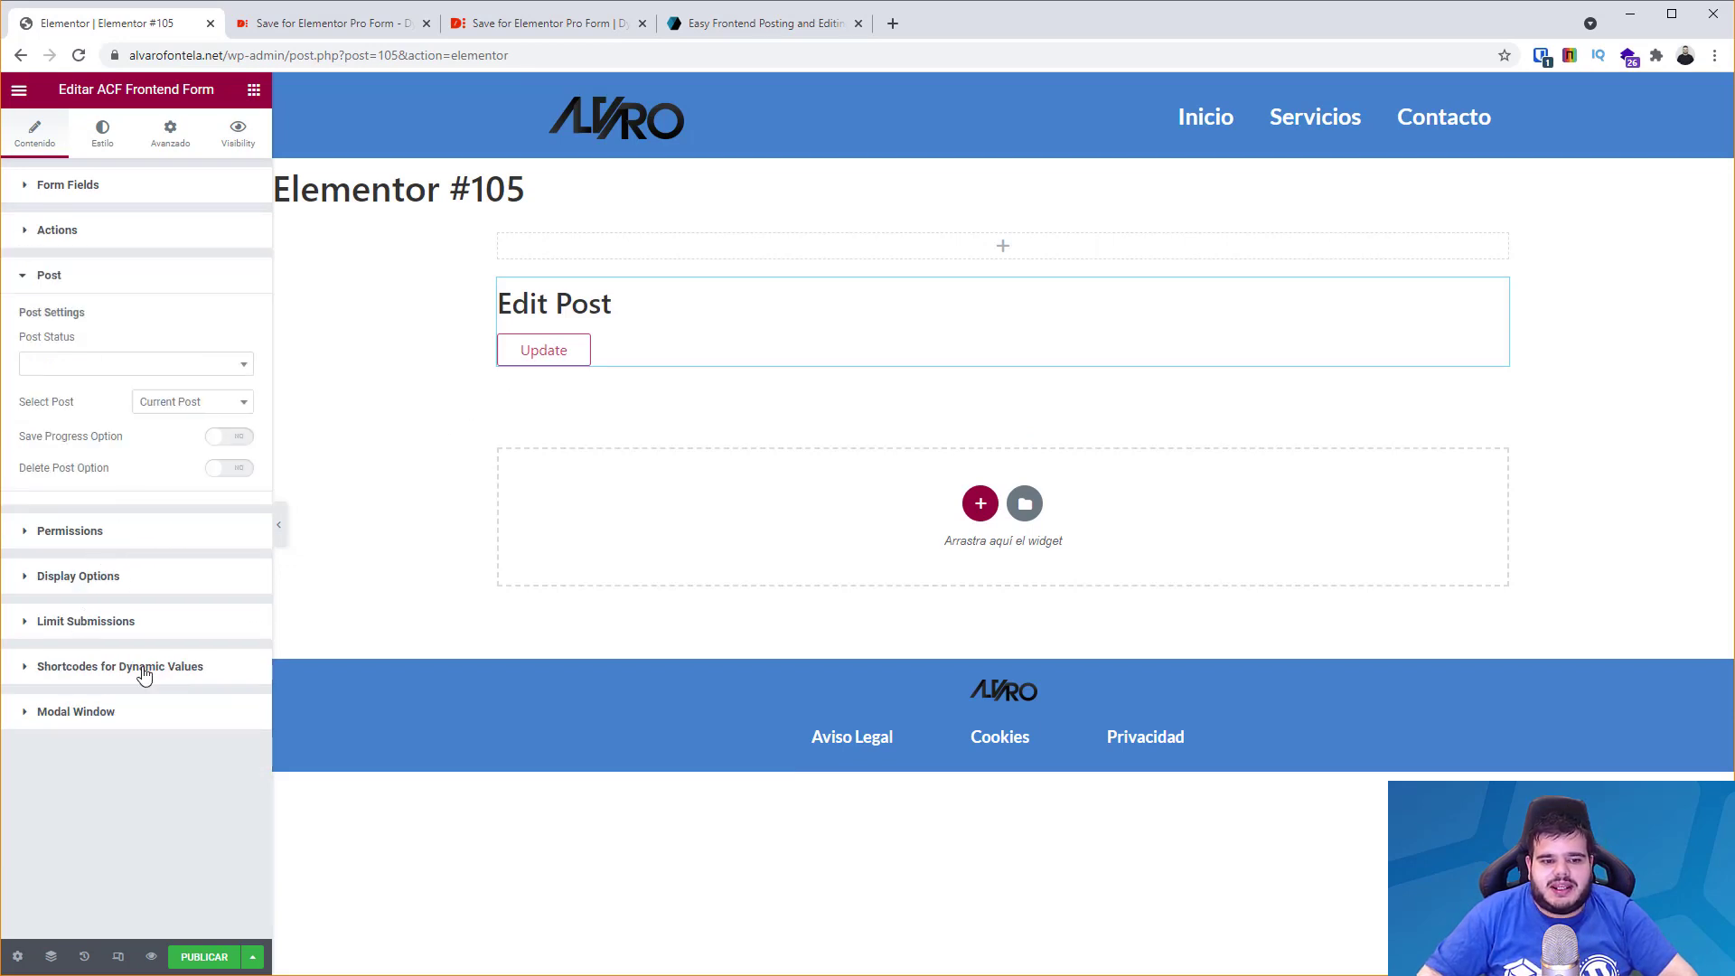
click(90, 579)
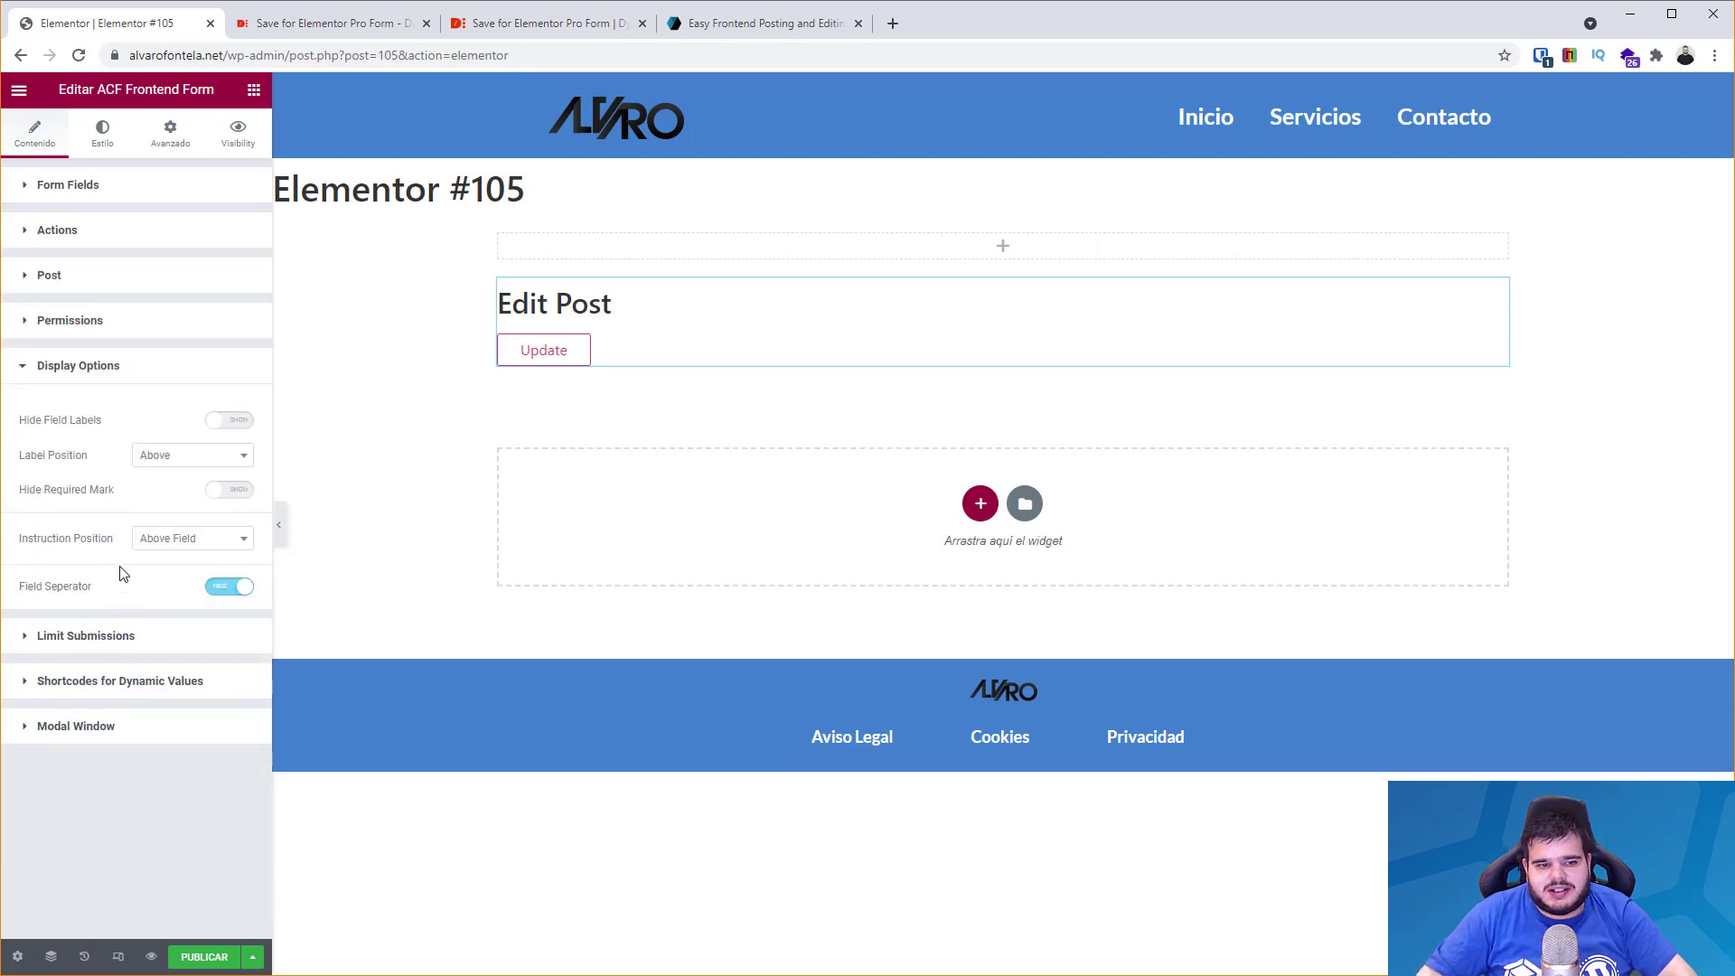
click(107, 286)
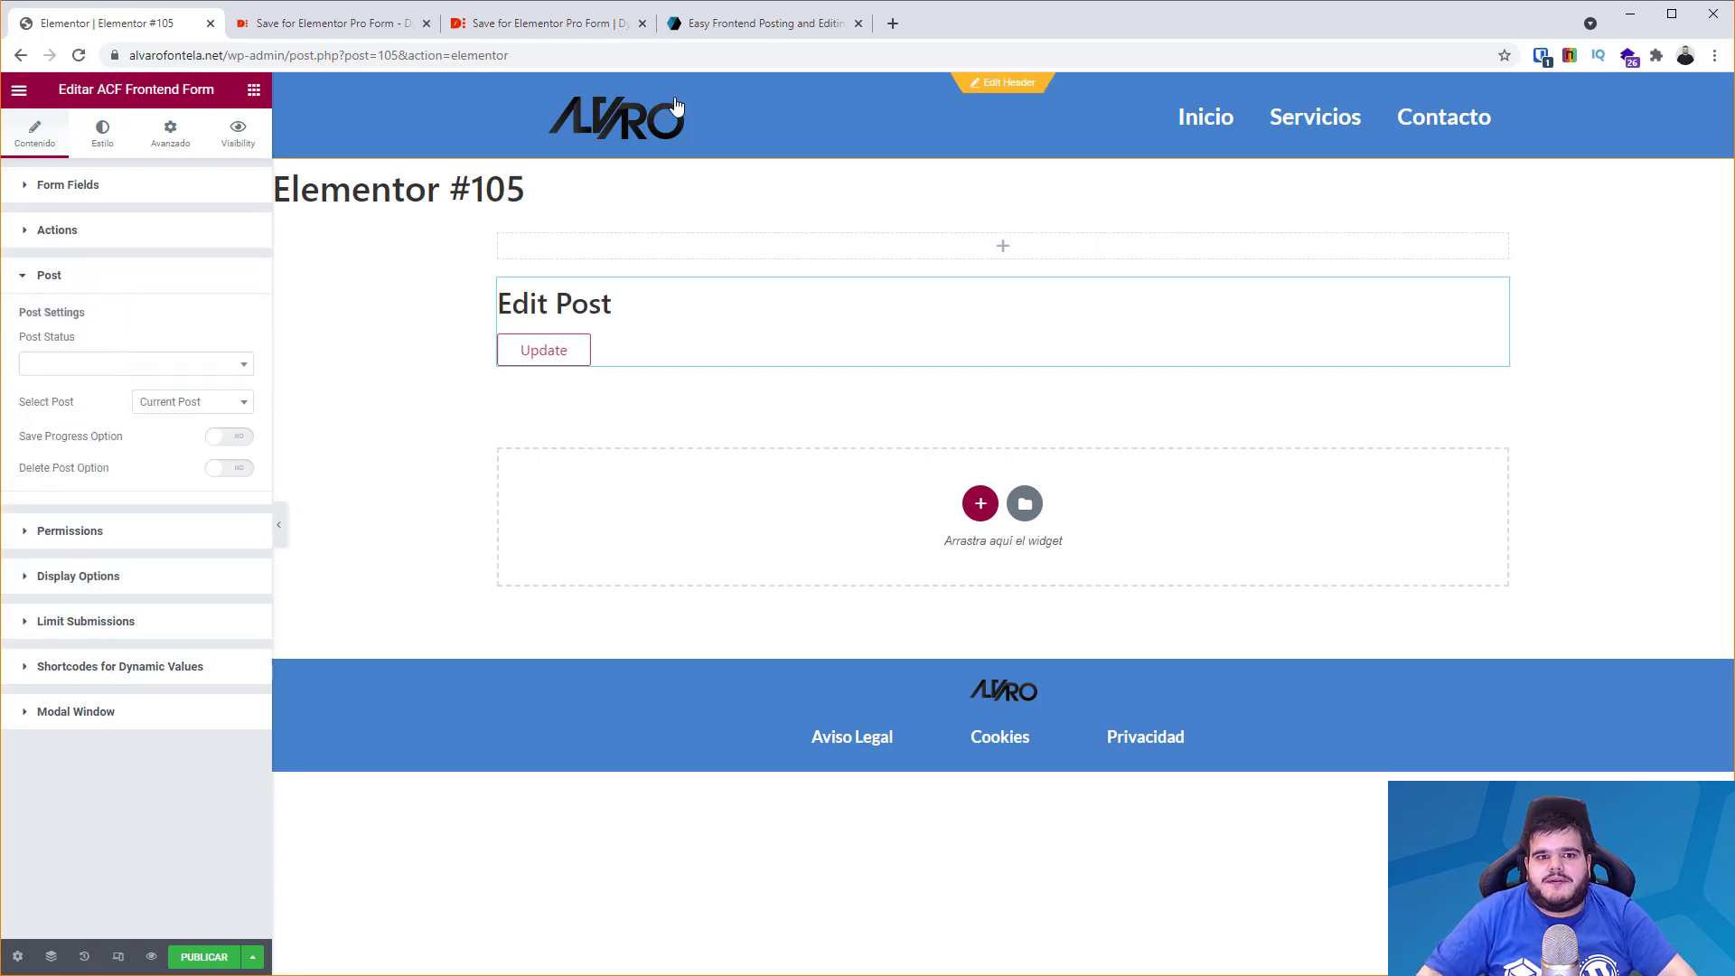
Delete the ACF Frontend Form widget and return to the frontend widgets in the widget list.
right_click(537, 309)
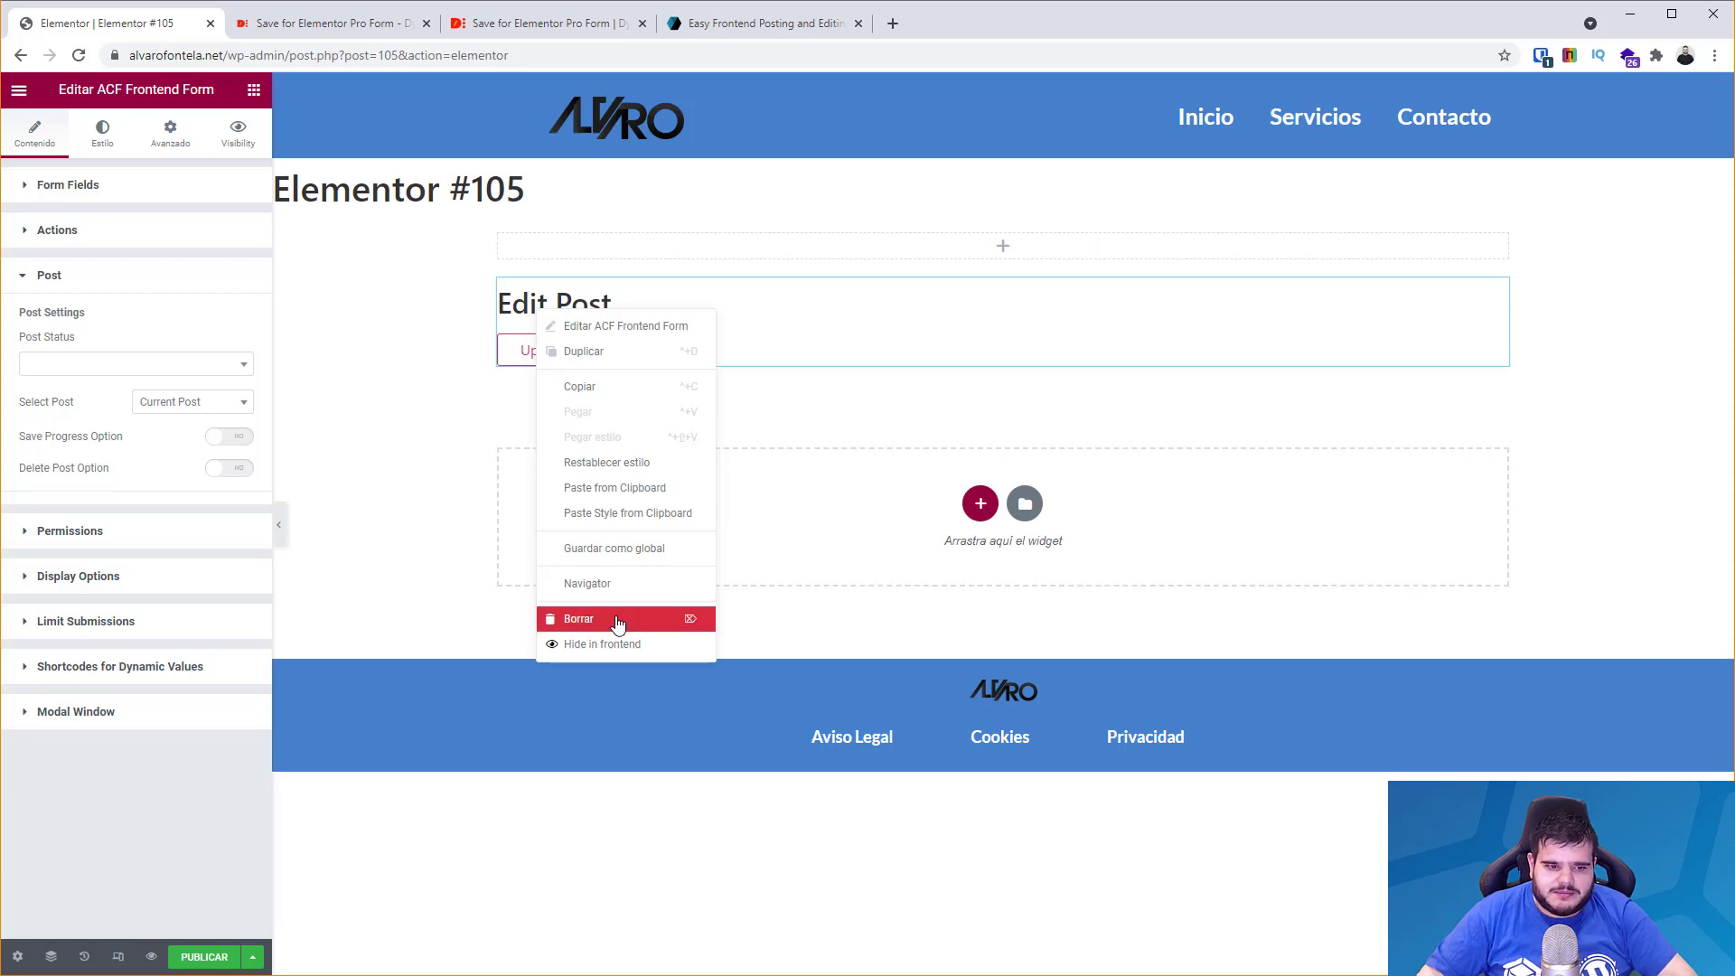
click(618, 623)
scroll(211, 526, down, 10)
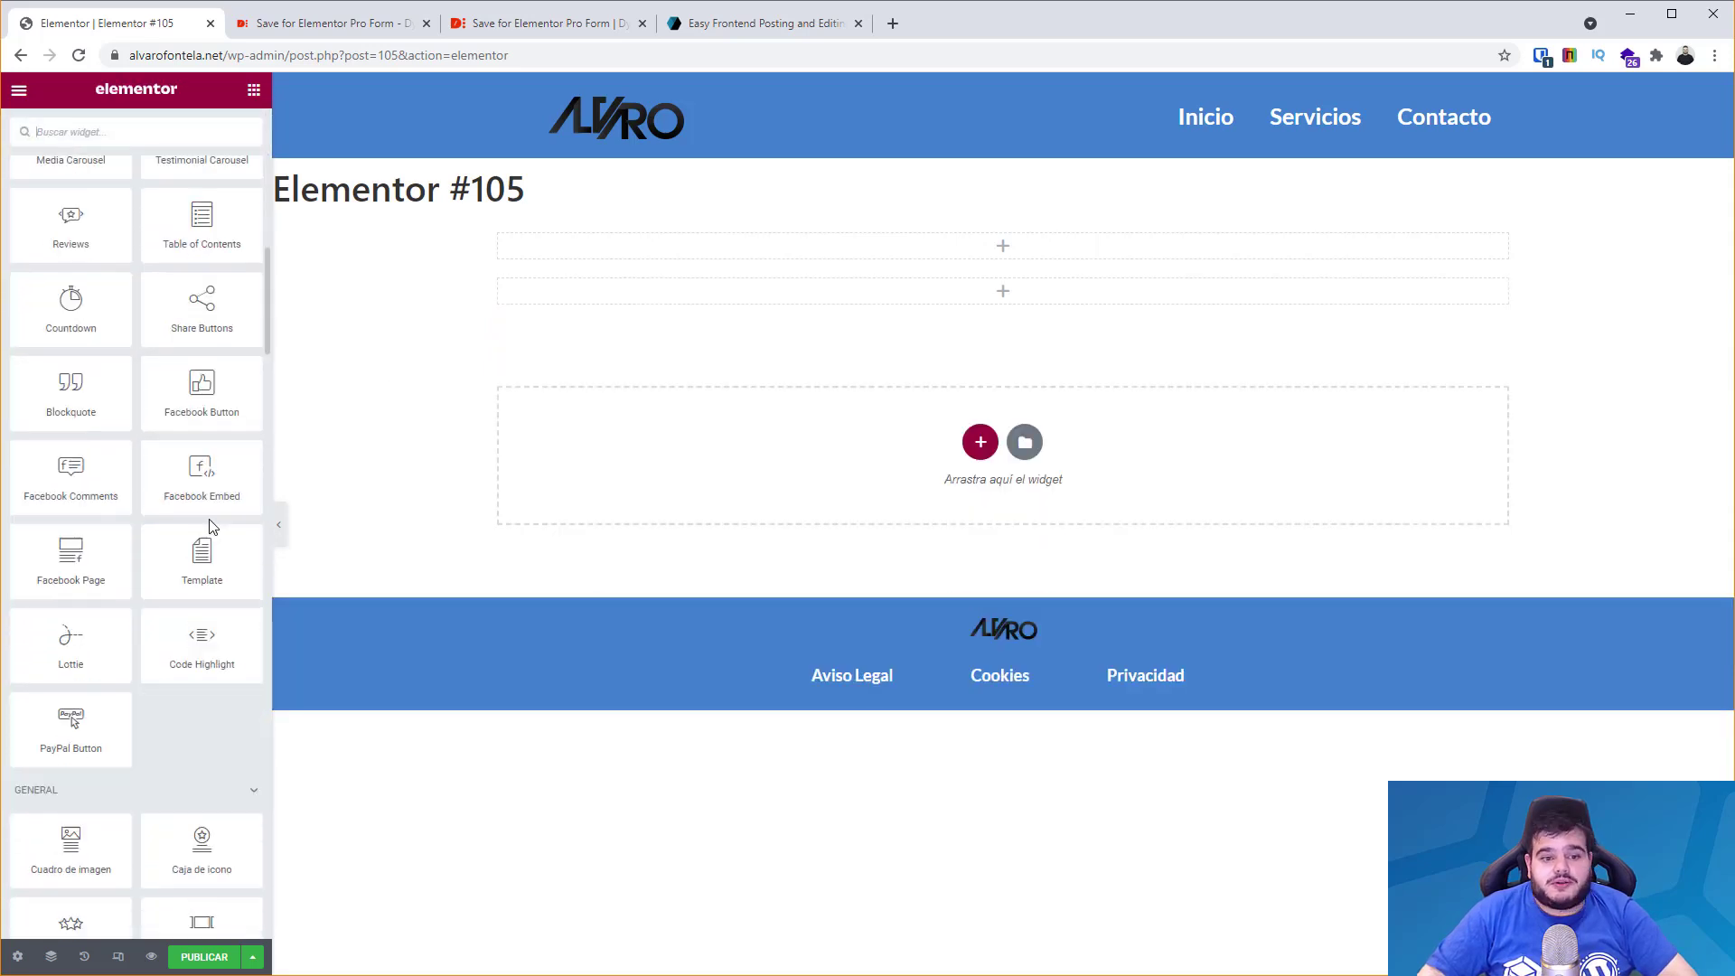
scroll(211, 525, down, 10)
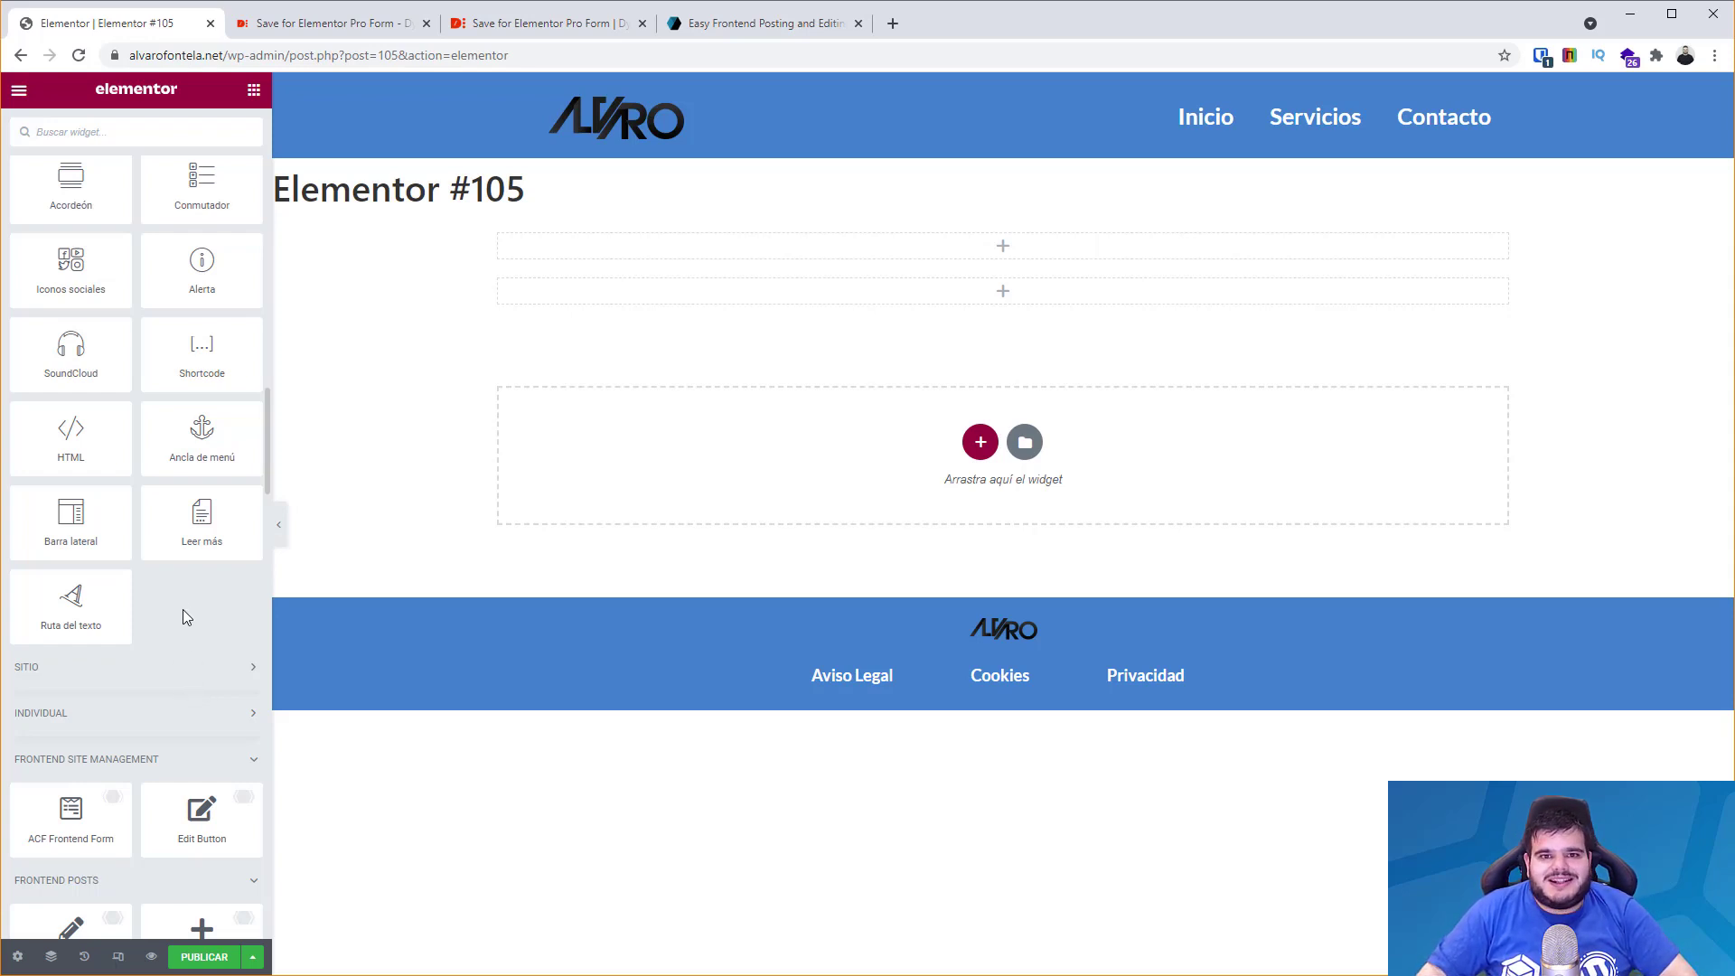
Switch to the ACF Frontend website and examine its annual Pro plans, FAQ and feature overview.
click(723, 22)
scroll(813, 504, down, 15)
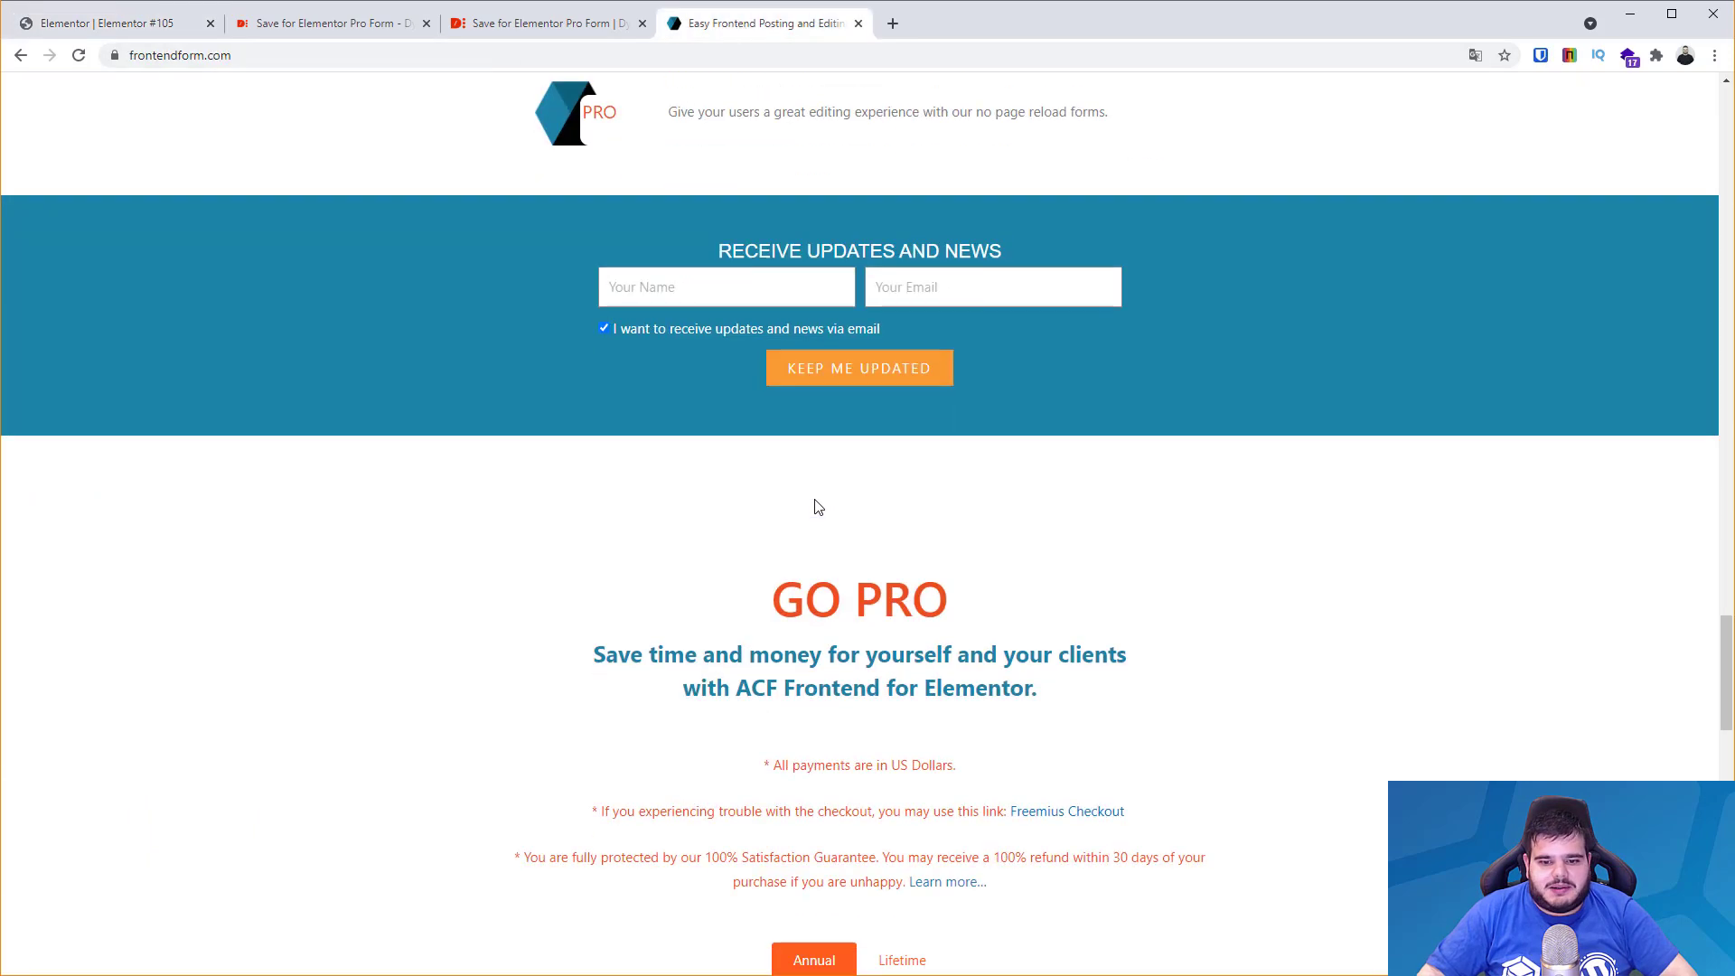
scroll(798, 546, up, 8)
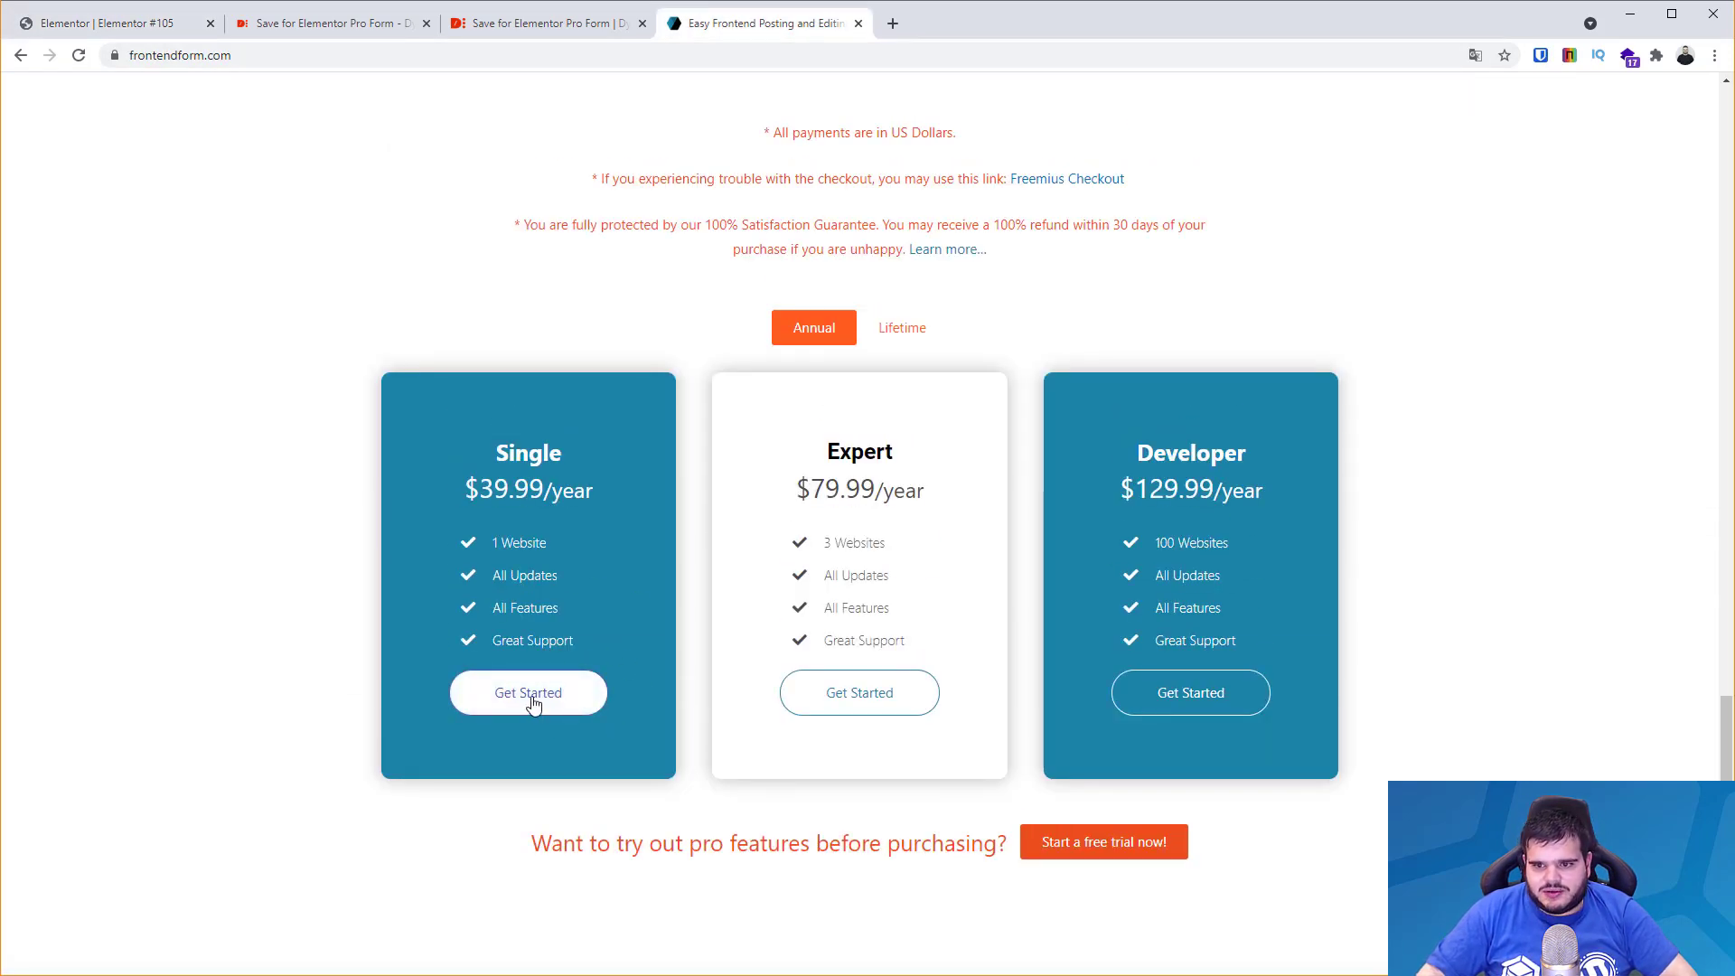
scroll(687, 656, down, 8)
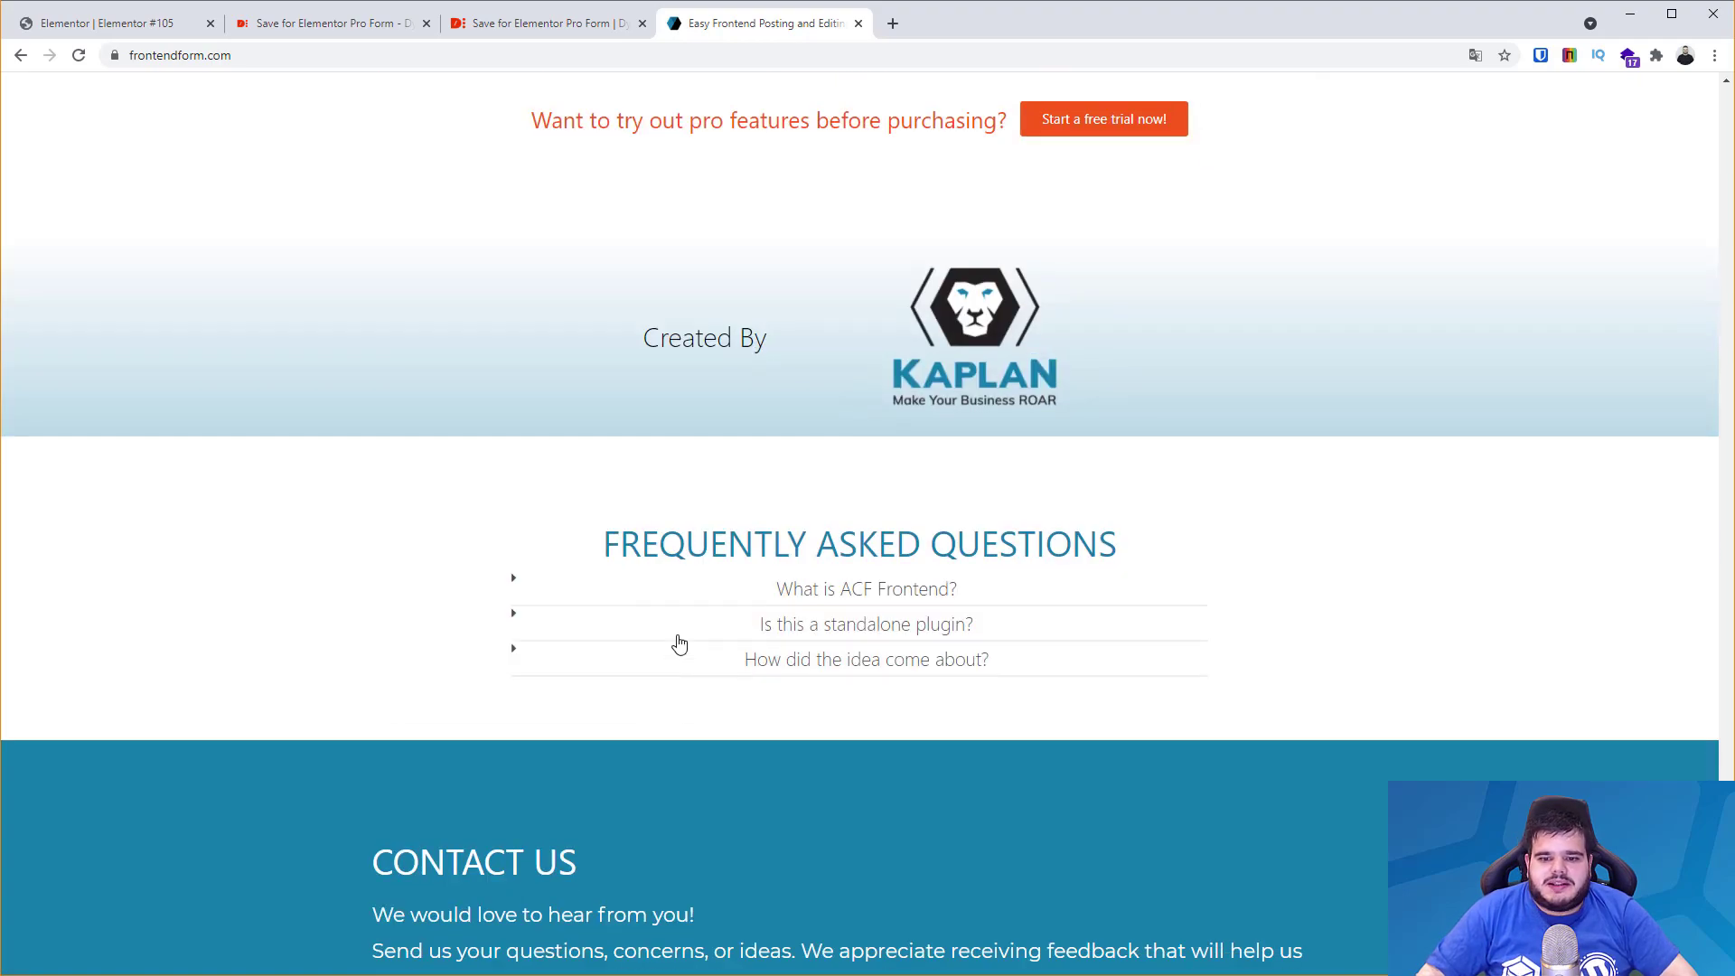
scroll(680, 644, up, 20)
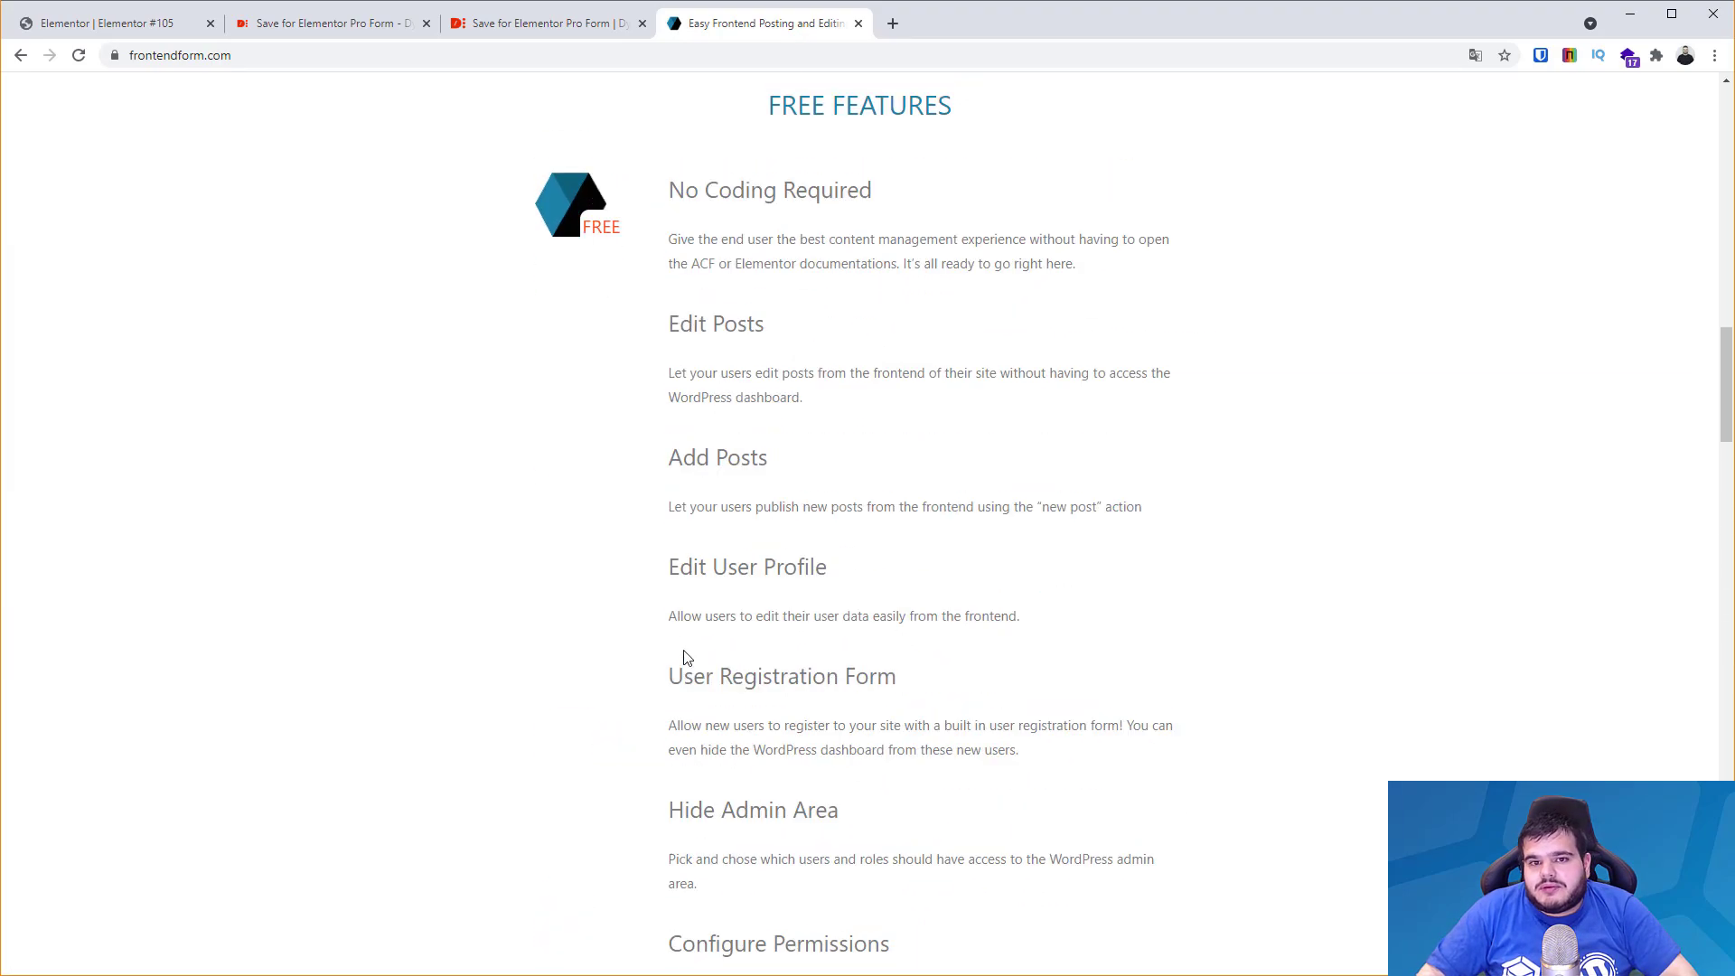
scroll(684, 657, up, 20)
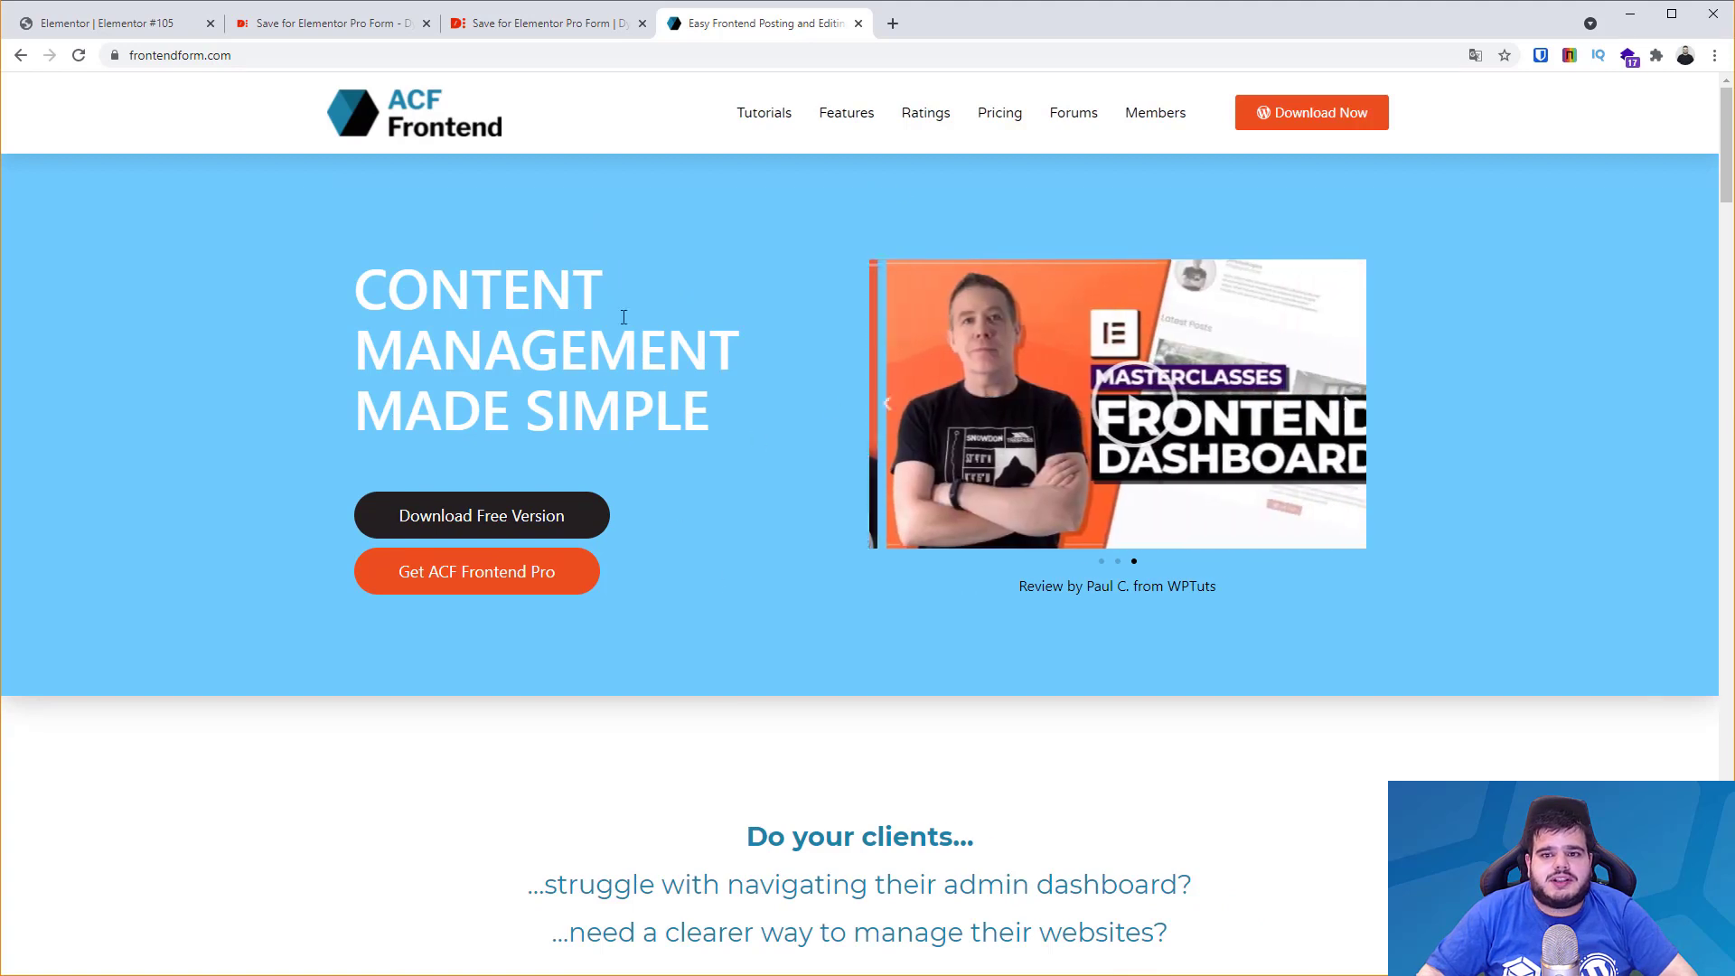
Reorder the browser tabs so the Dynamic.ooo help article comes after the ACF Frontend website.
click(524, 24)
click(372, 27)
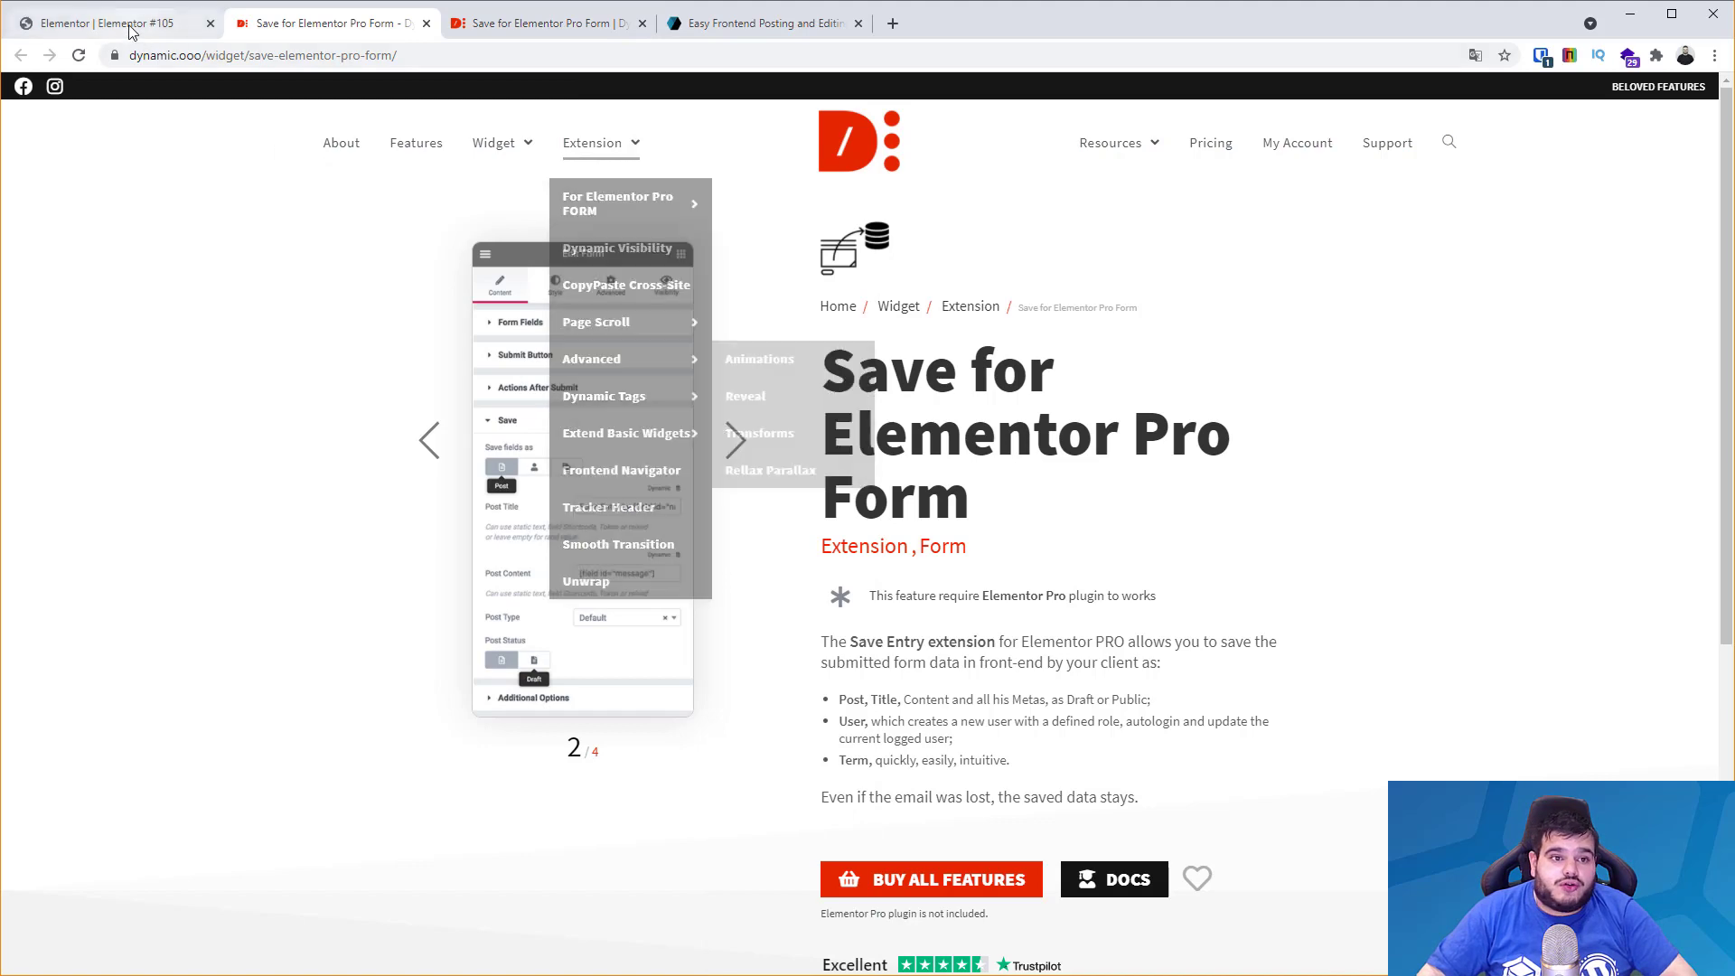
drag(583, 25, 796, 24)
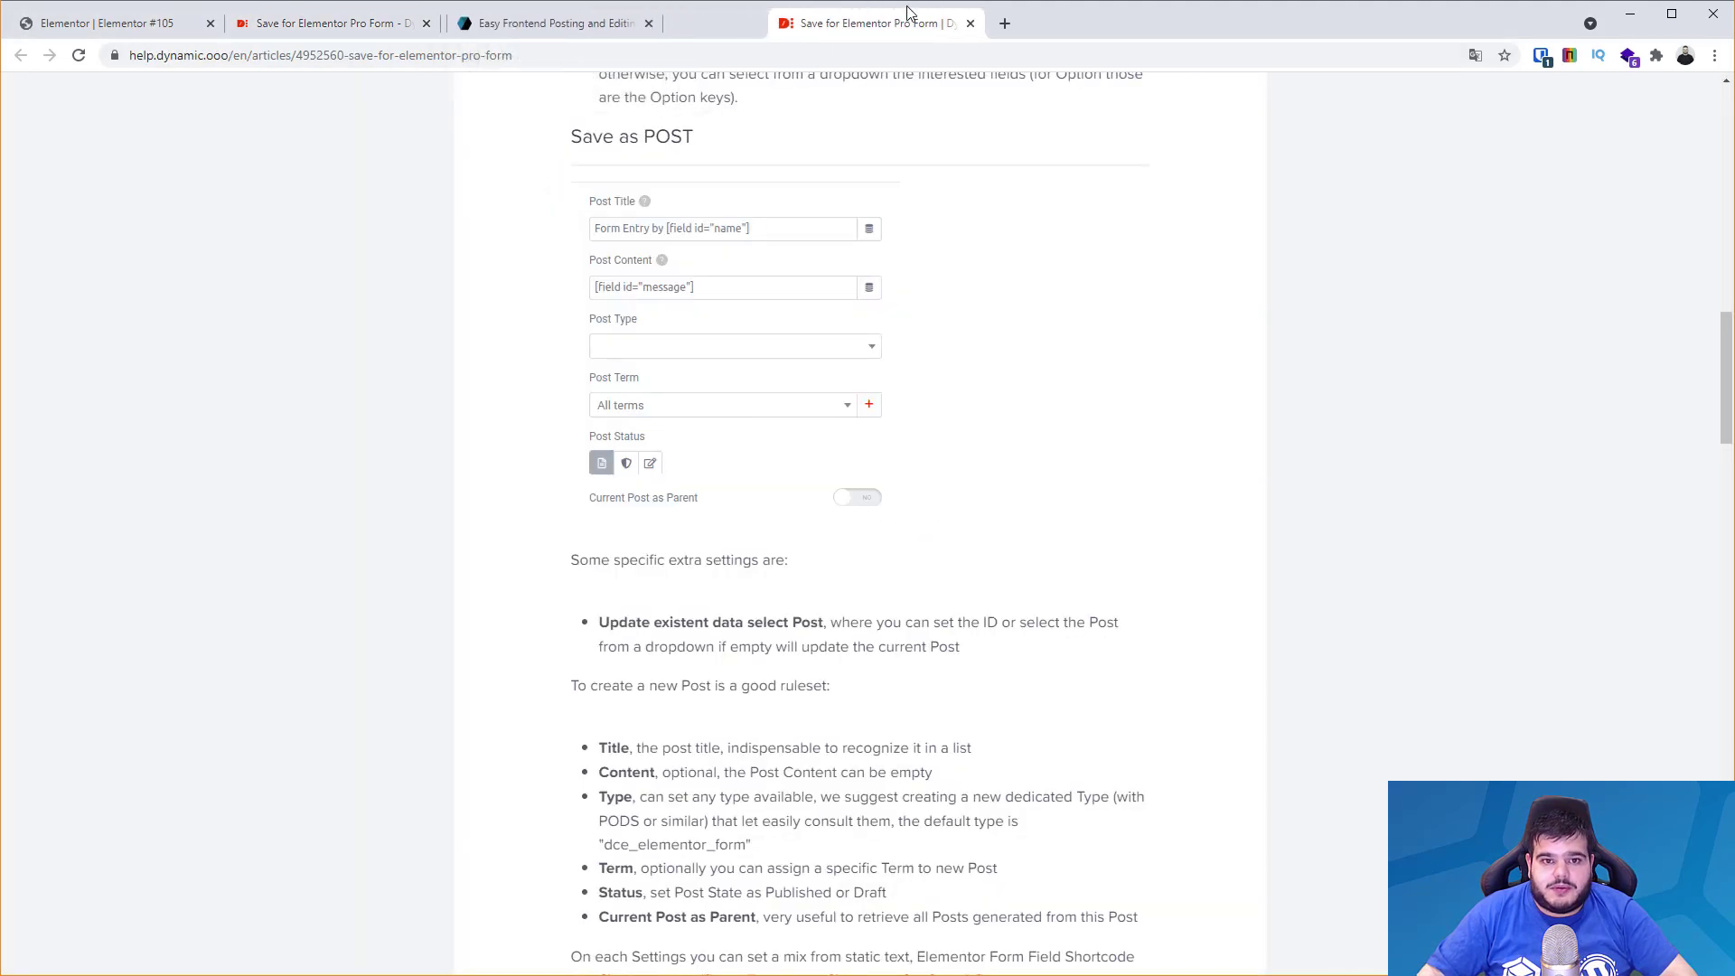
Compare the Dynamic.ooo Save for Elementor Pro Form page with the ACF Frontend homepage.
click(484, 29)
click(358, 27)
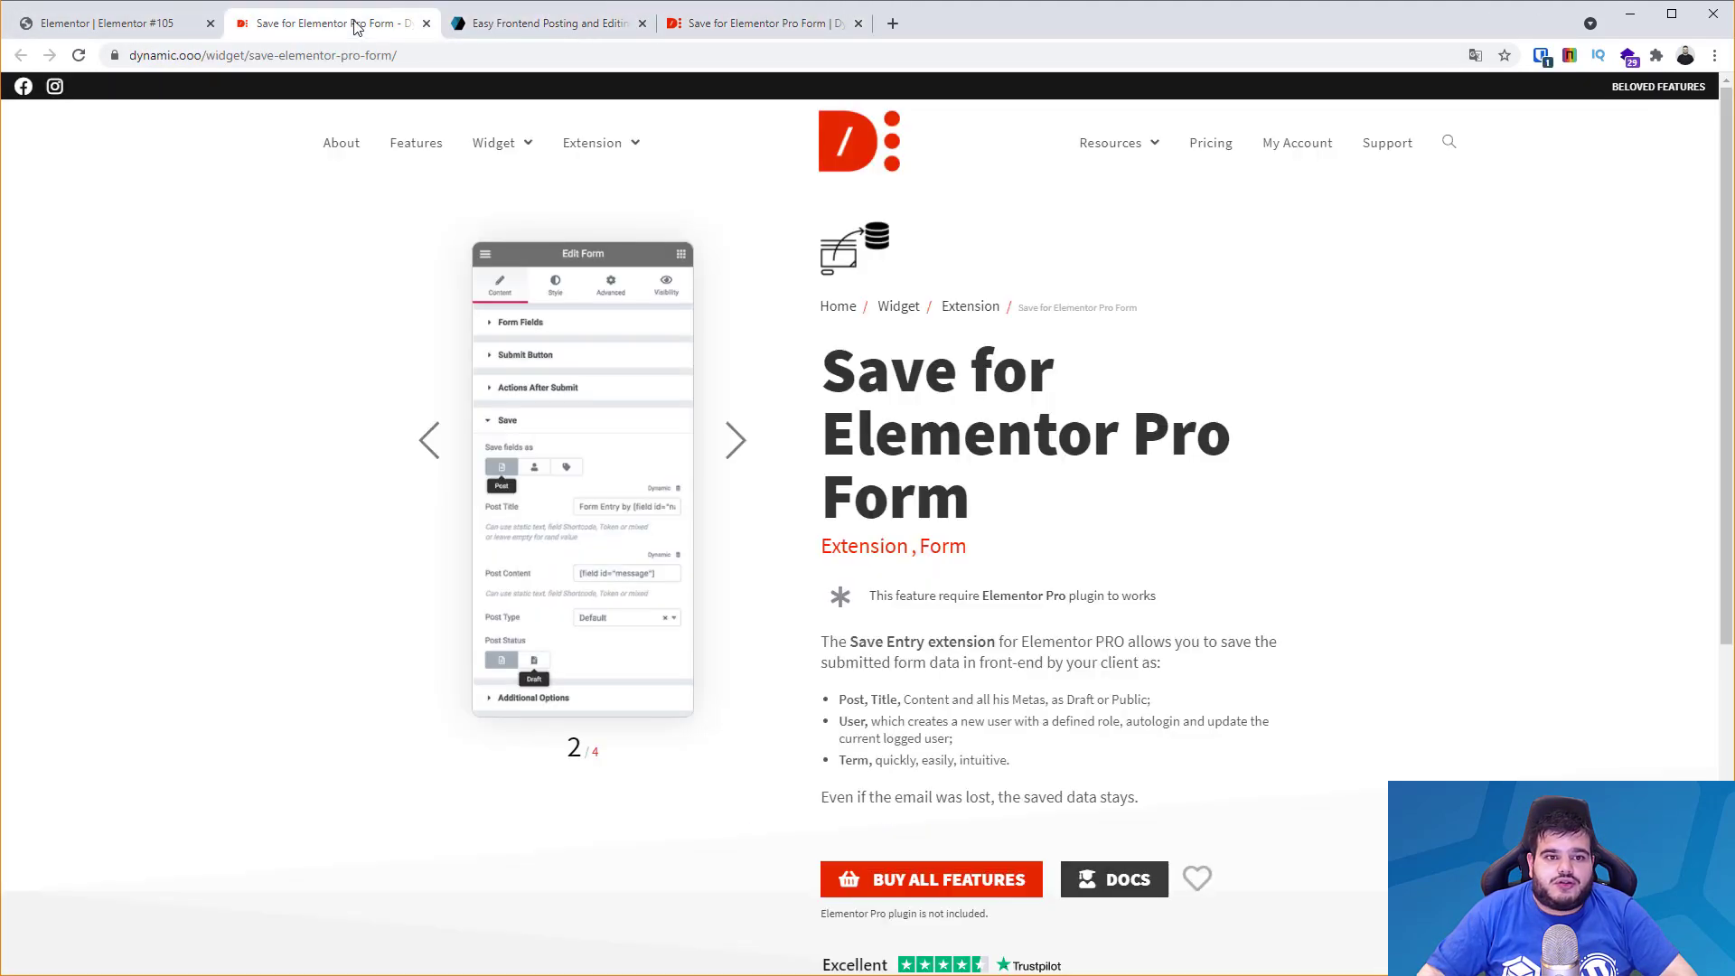
click(526, 26)
click(382, 31)
click(522, 31)
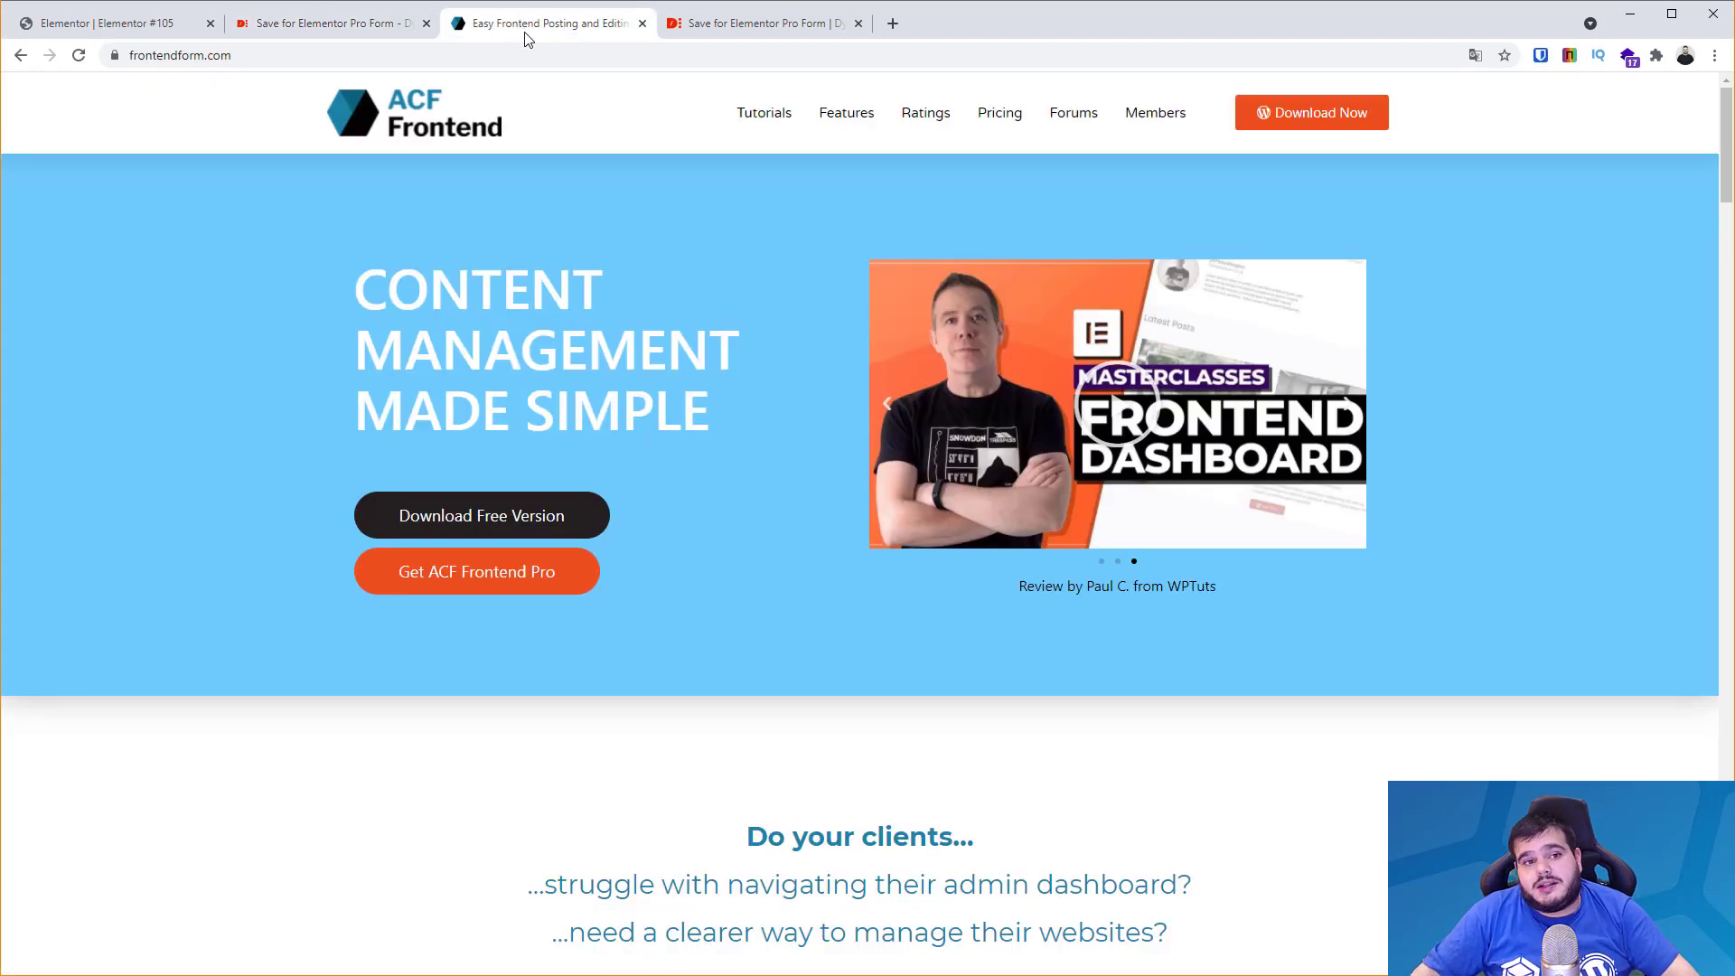
click(357, 27)
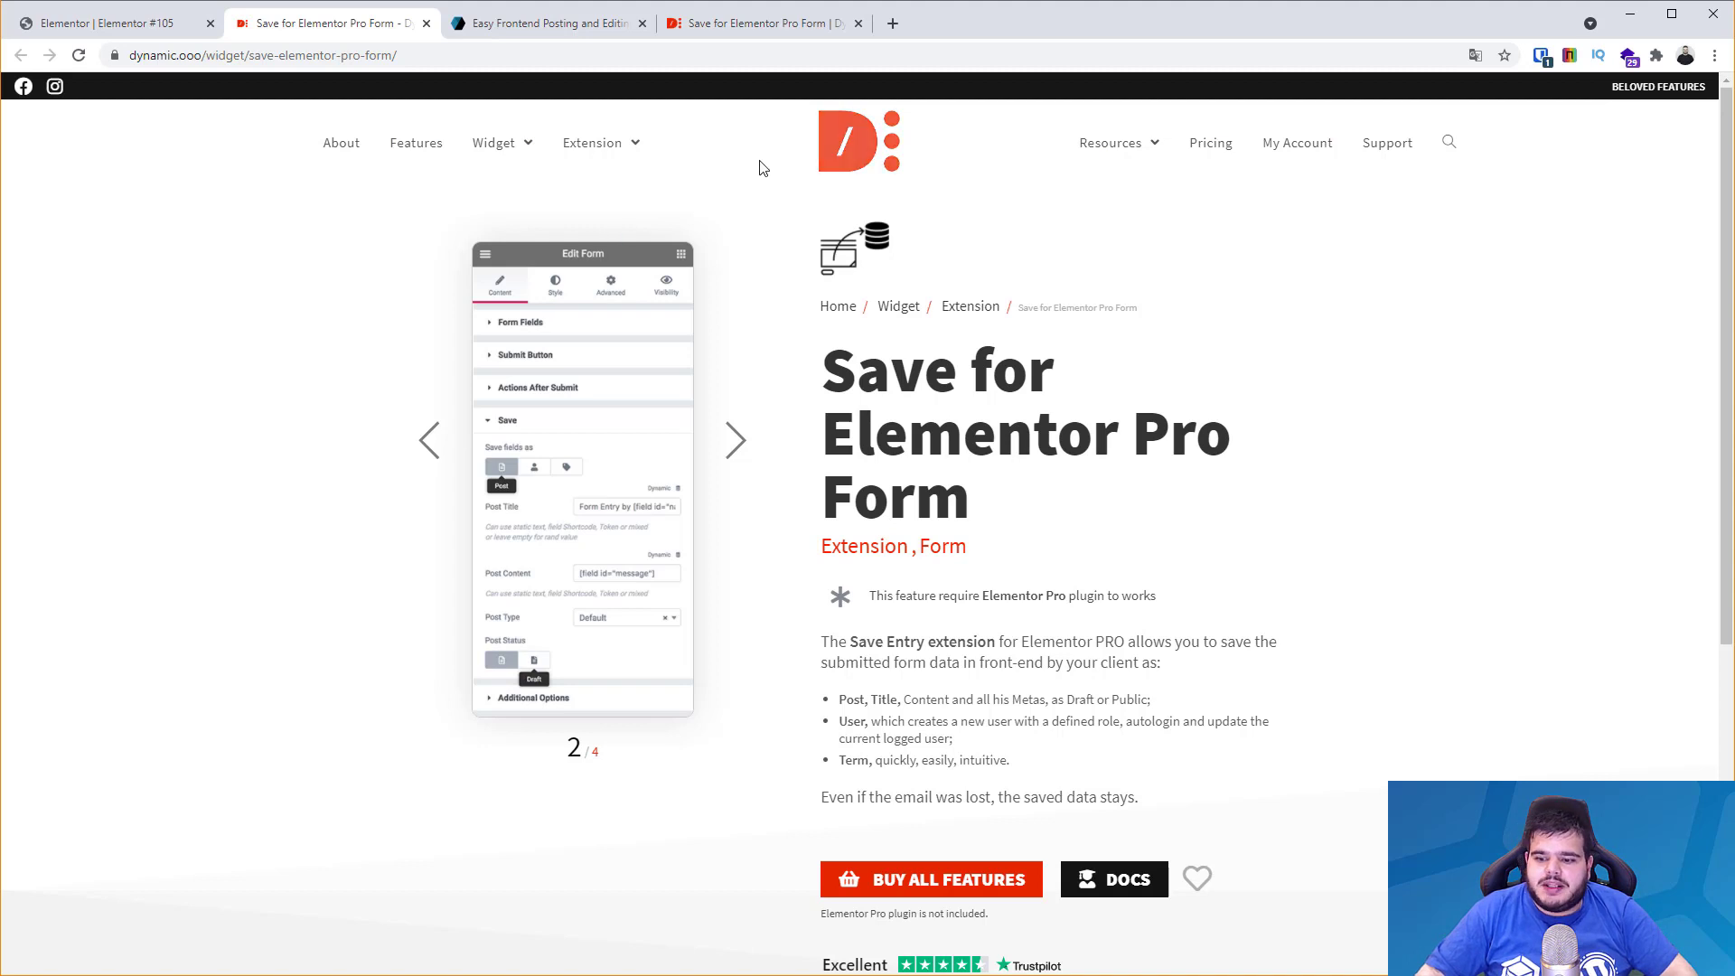
click(561, 25)
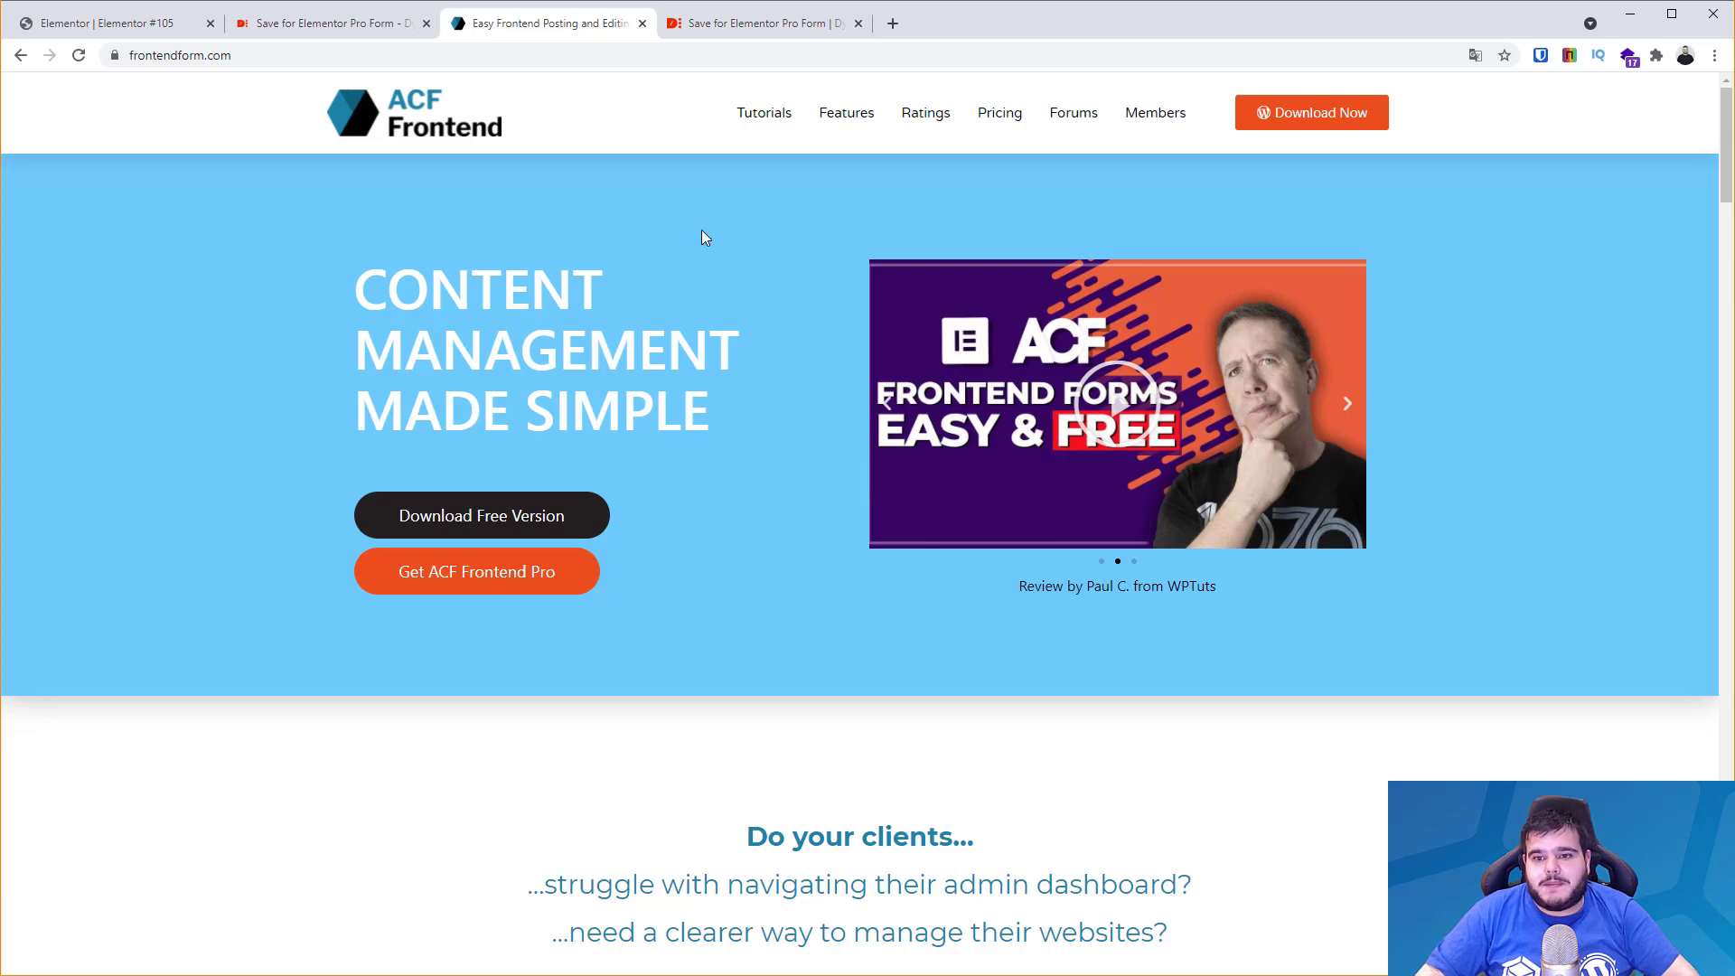
click(388, 31)
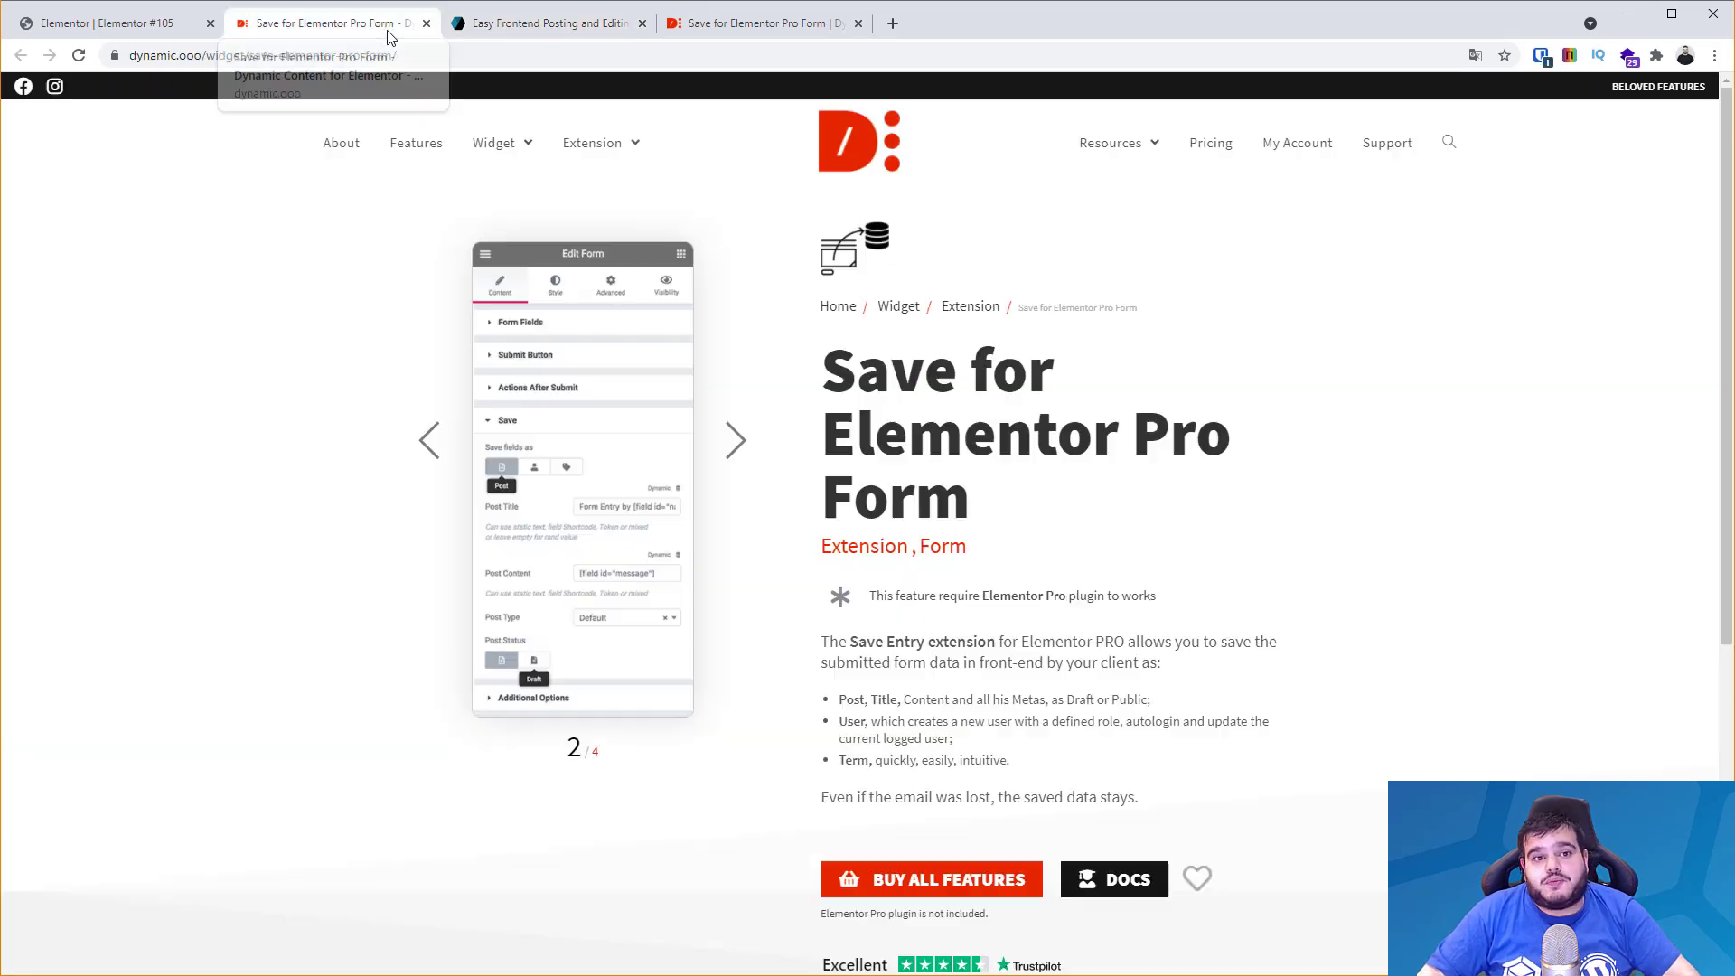
click(530, 27)
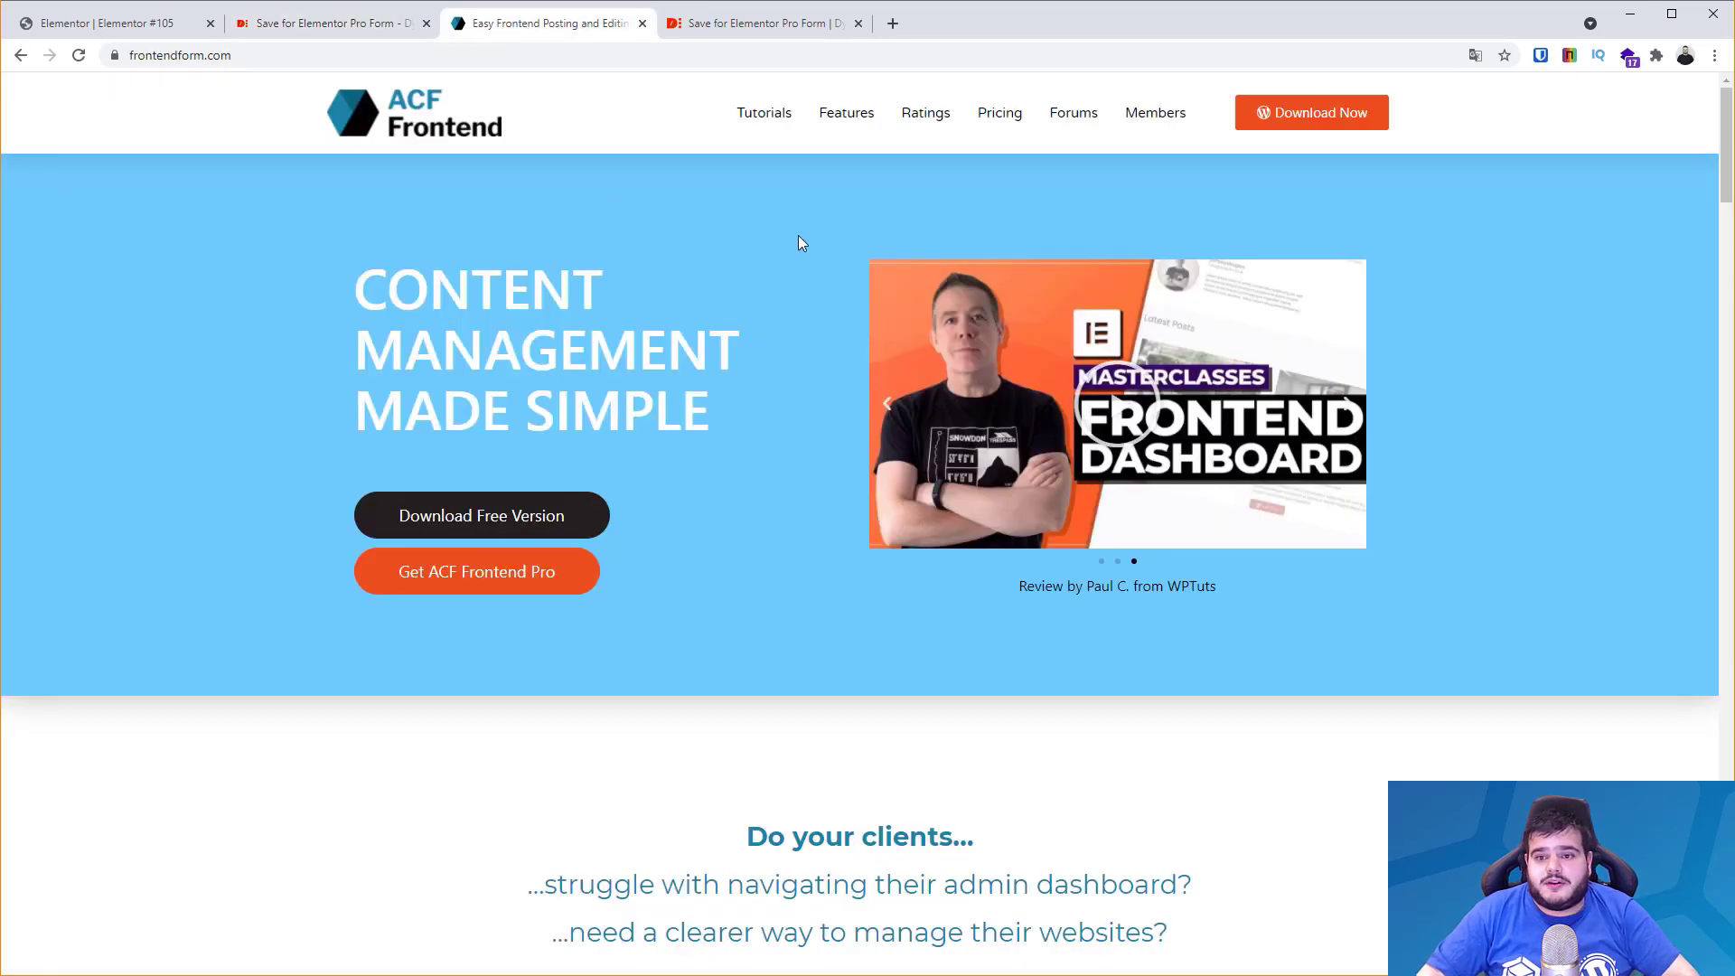